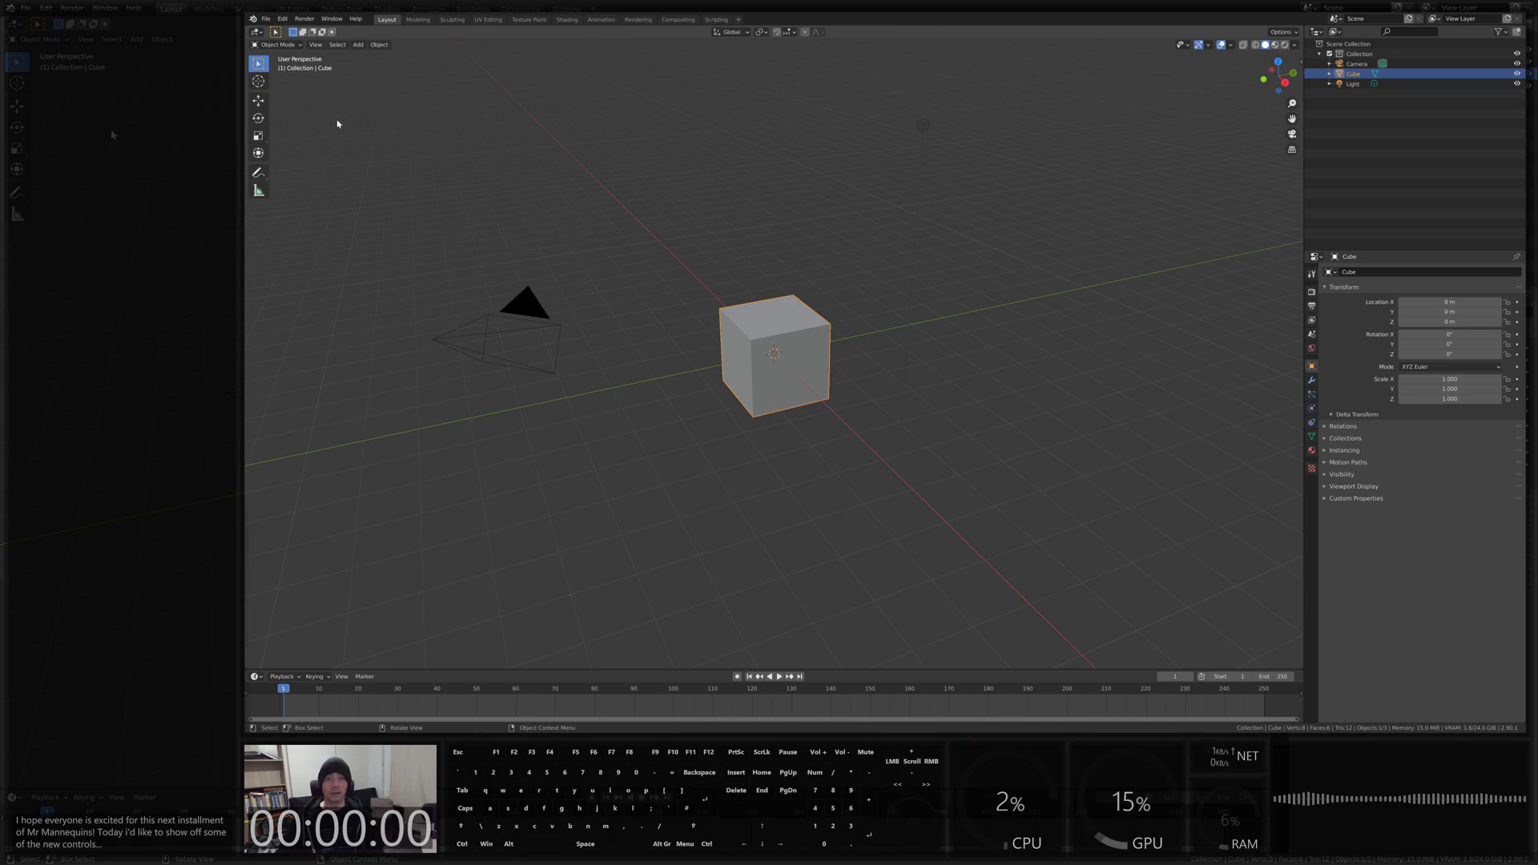
Add the Mr Mannequins Template to the scene
left_click(365, 46)
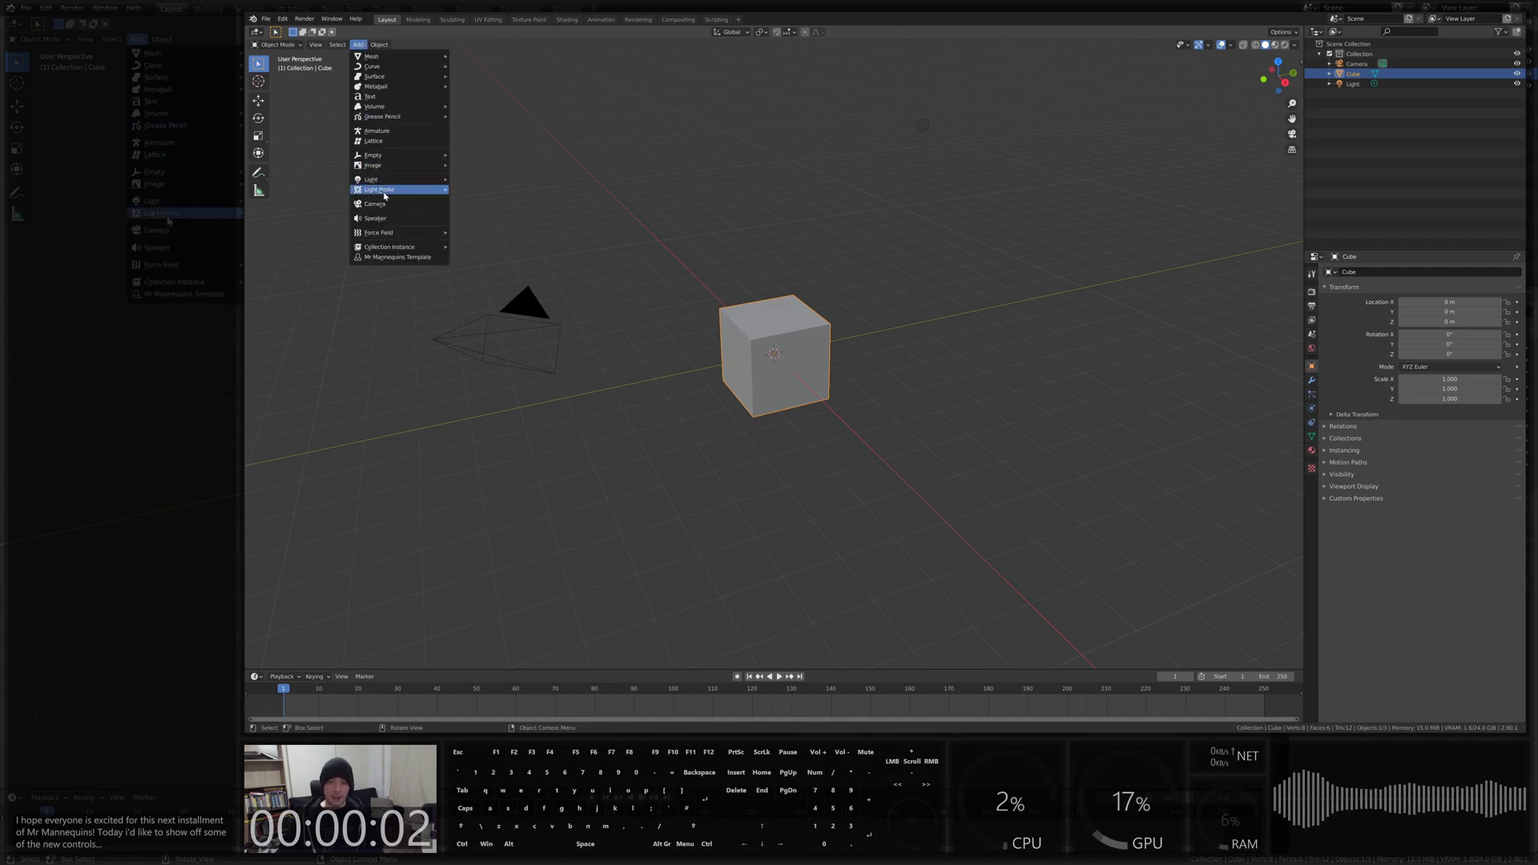
left_click(401, 257)
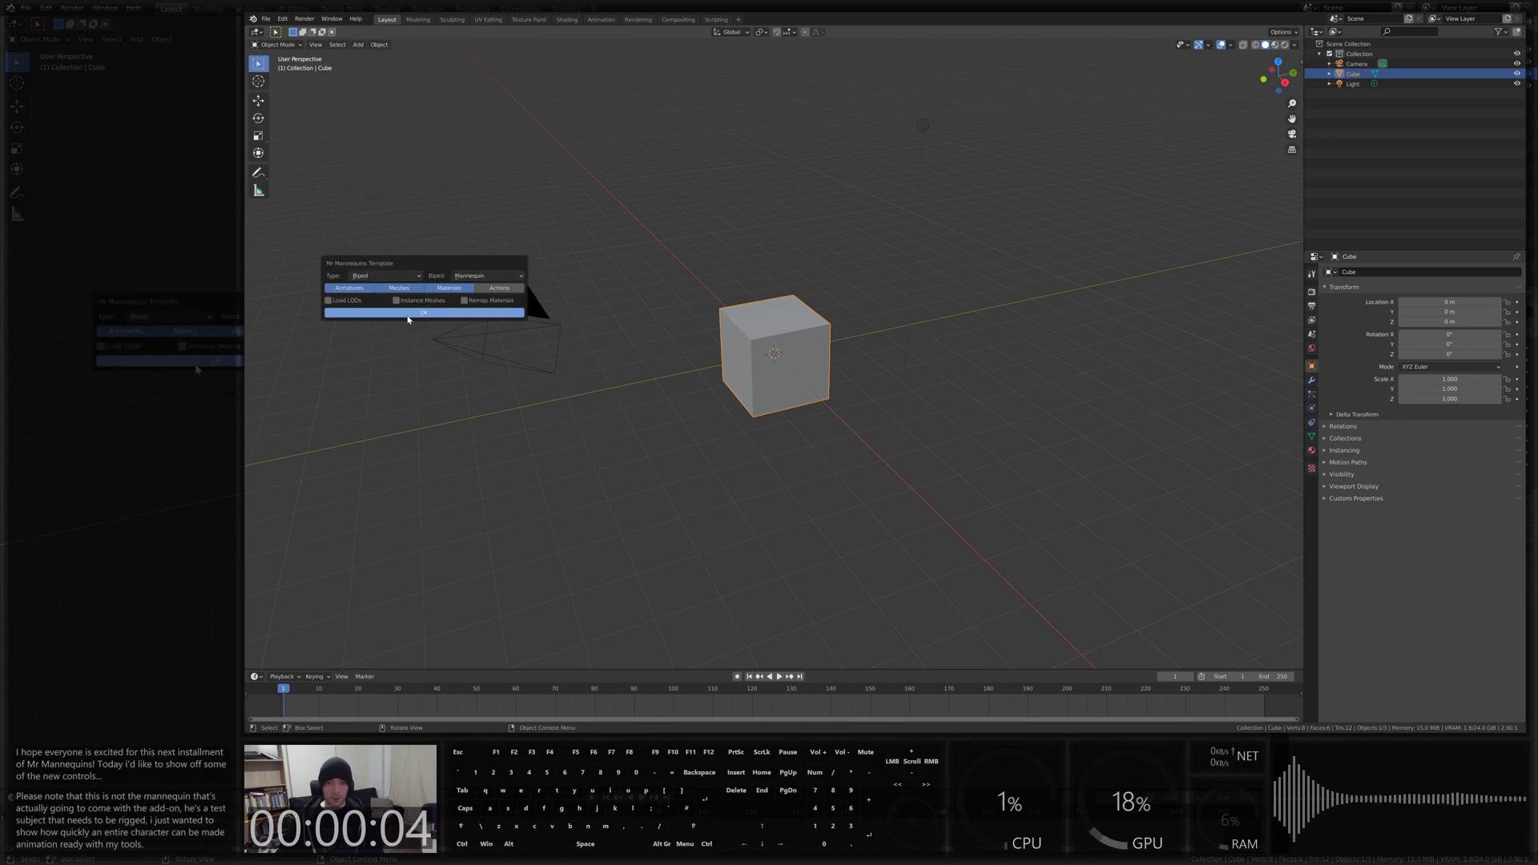
left_click(438, 314)
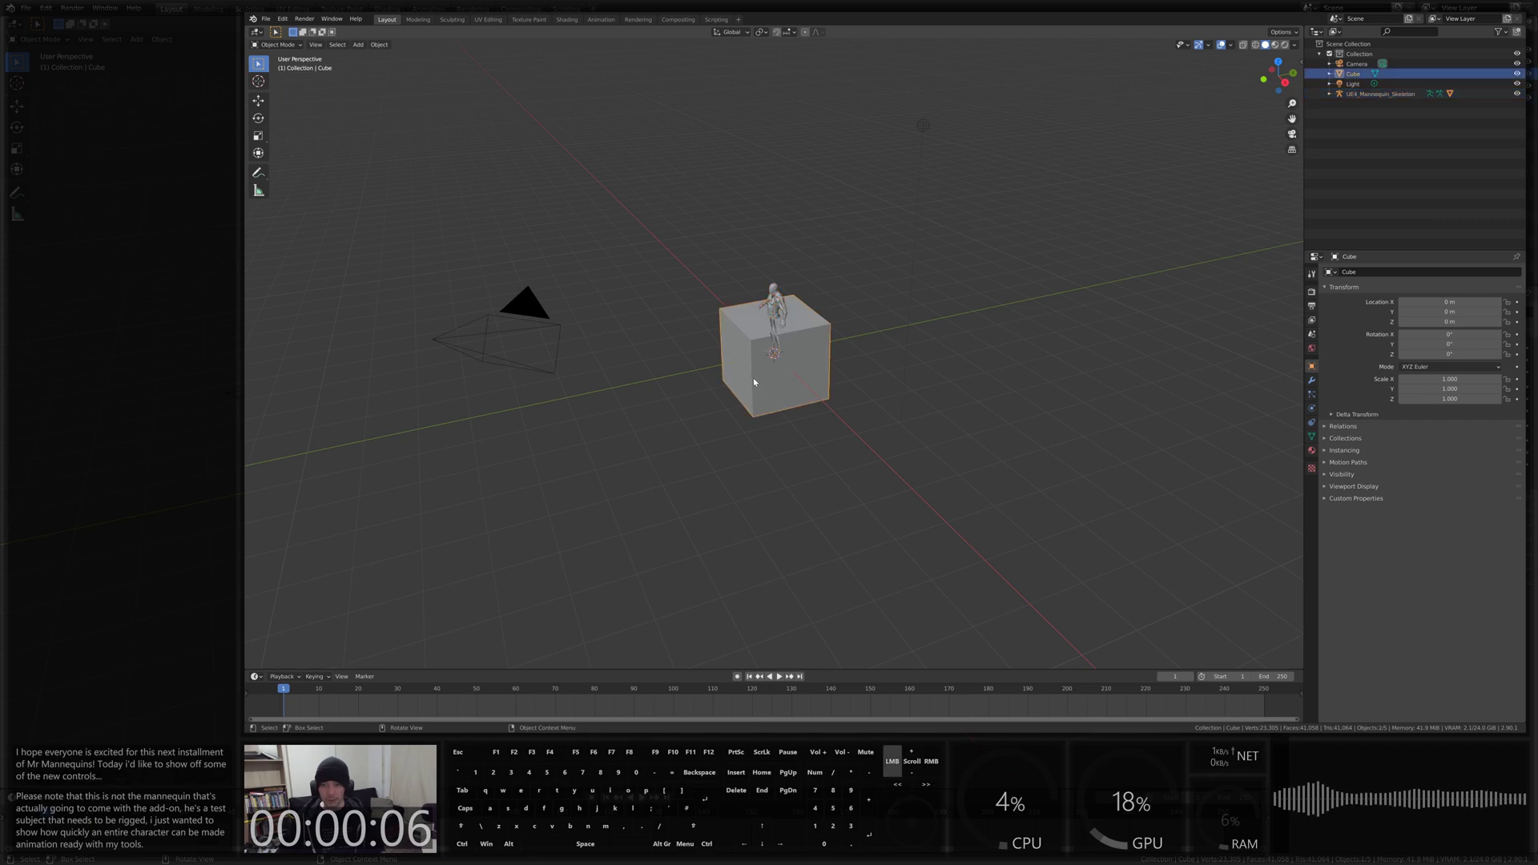
Hide the default cube and select the UE4_Mannequin_Skeleton armature
key("h")
middle_click_drag(722, 367, 835, 388)
scroll(769, 353, "up", 4)
scroll(813, 347, "up", 5)
scroll(835, 388, "down", 3)
left_click(781, 316)
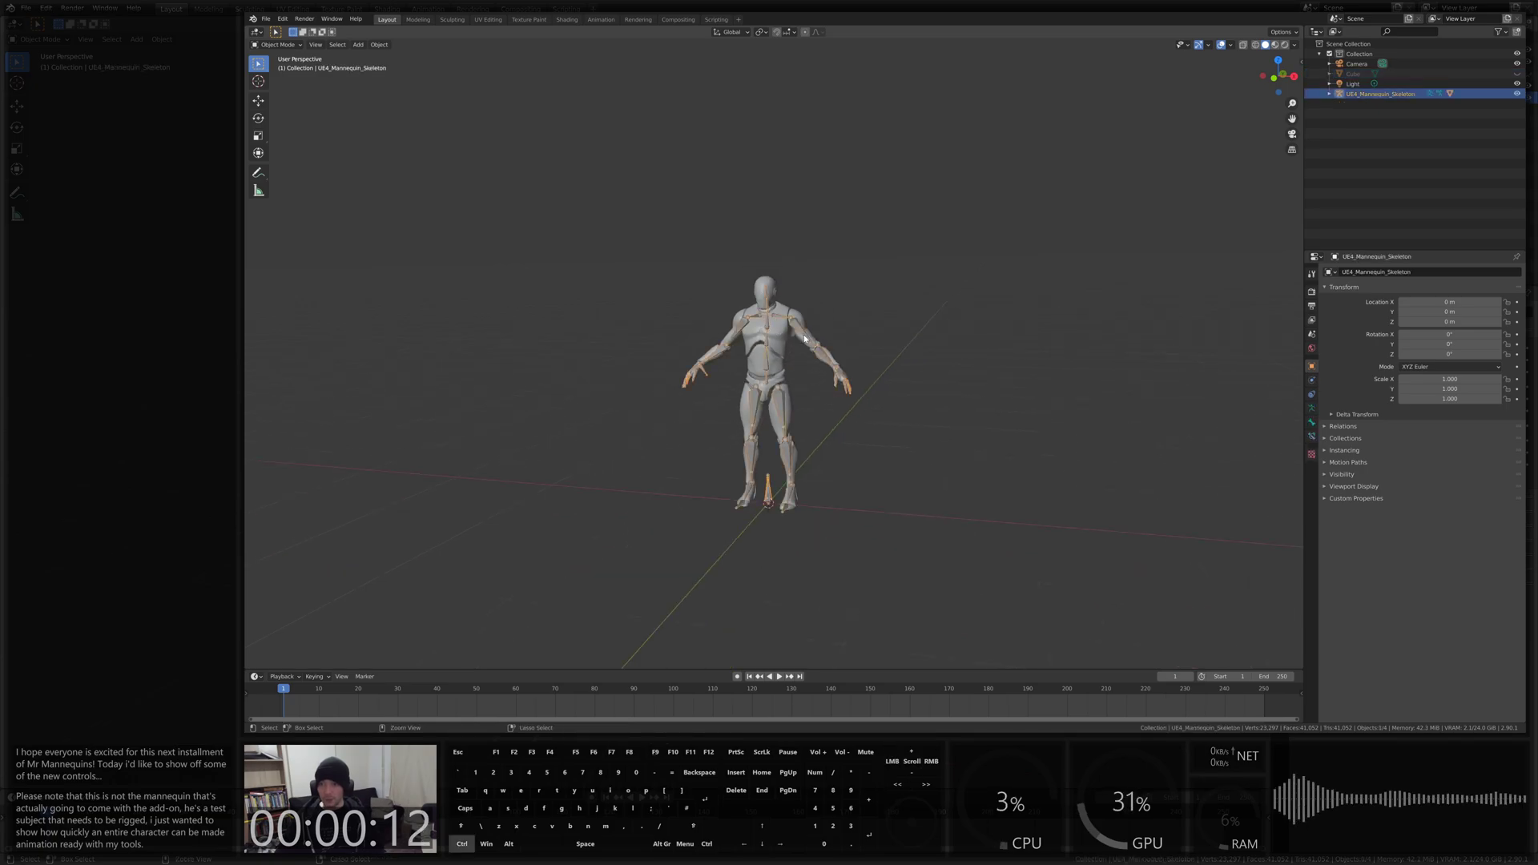
Switch the armature to Pose Mode and select the CB_head bone
key("ctrl+Tab")
scroll(784, 316, "up", 2)
scroll(785, 317, "up", 2)
left_click(759, 247)
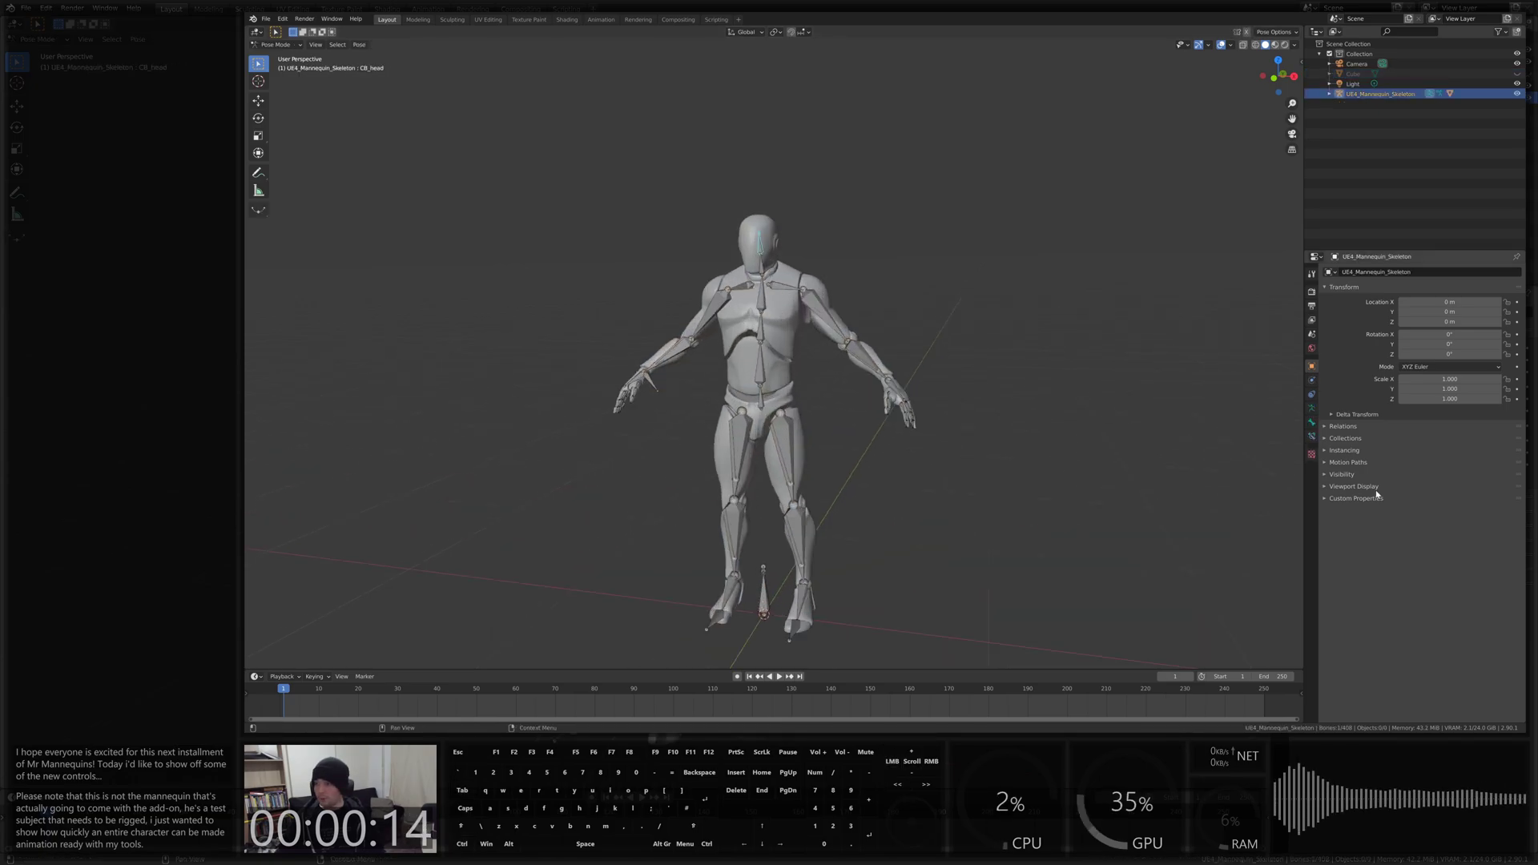
Make CB_head a Spline rig with default shapes and groups, chain length 6, no CB_spine_02 target
left_click(1313, 409)
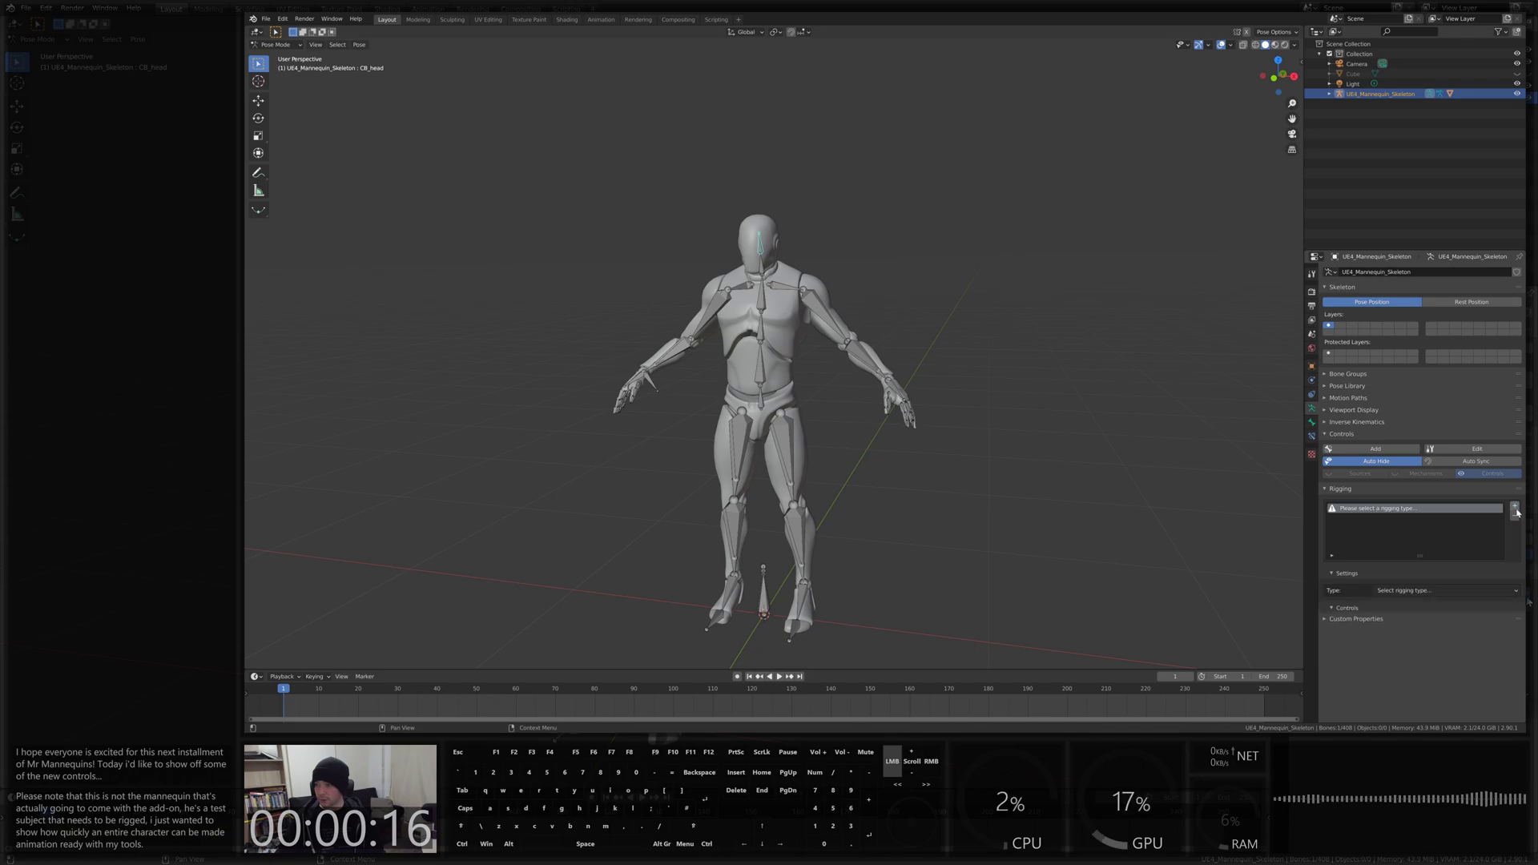
left_click(1450, 594)
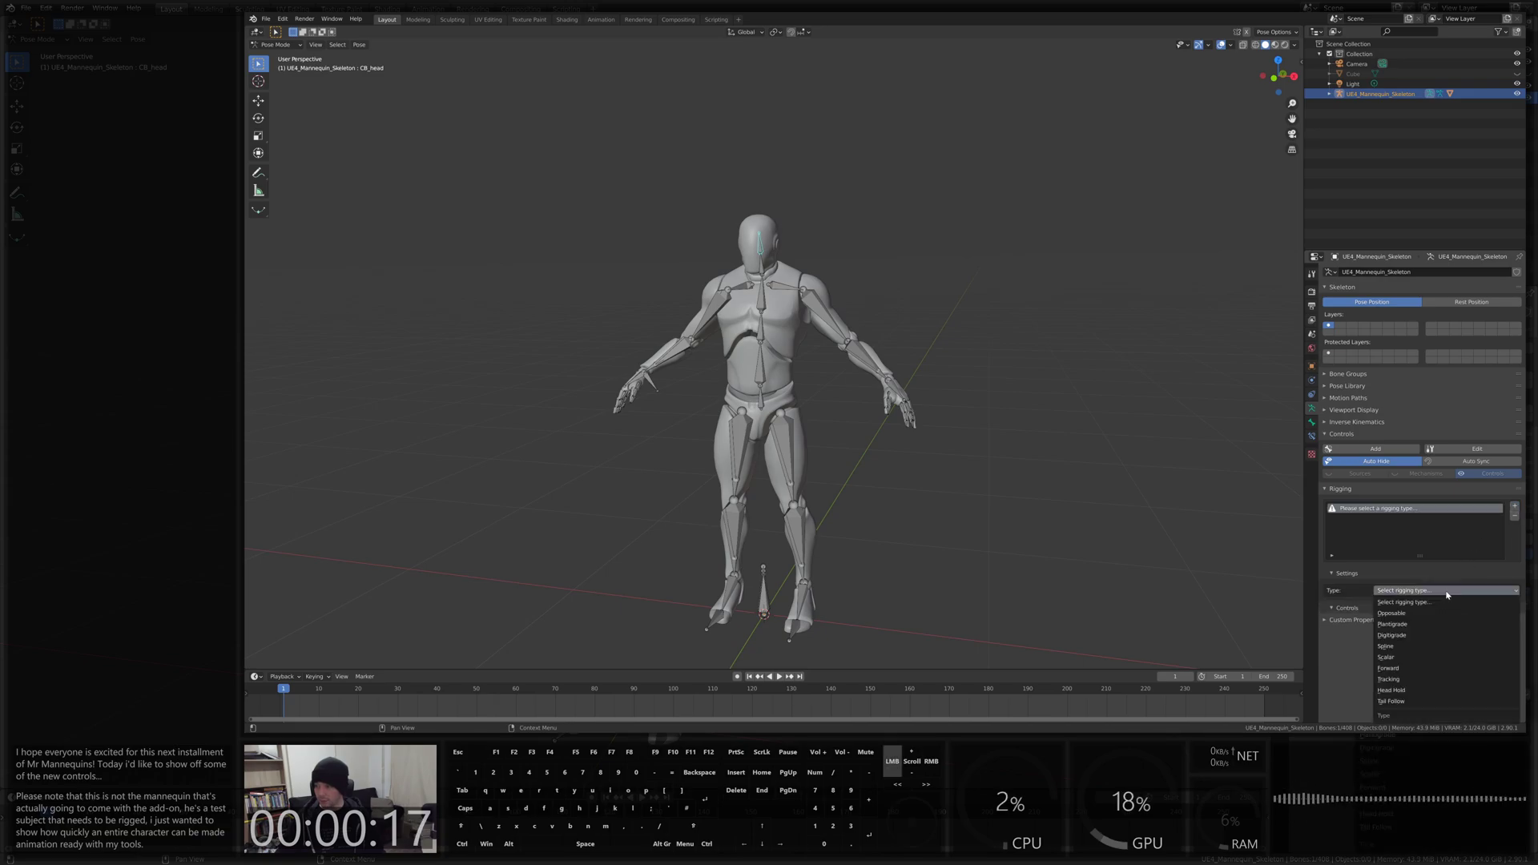
left_click(1416, 646)
scroll(1362, 561, "down", 2)
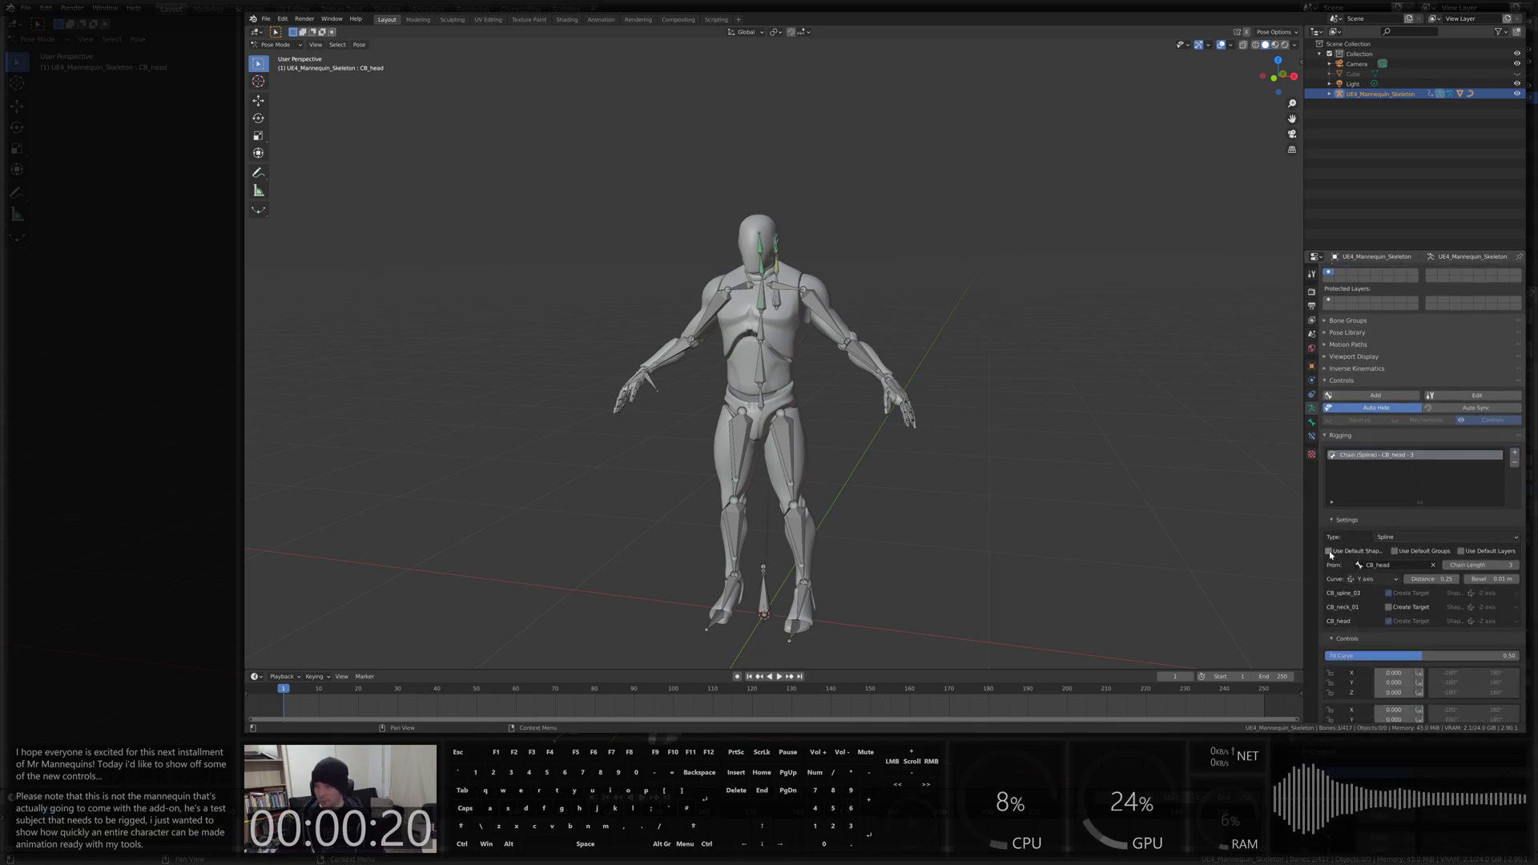
left_click(1330, 551)
left_click(1396, 551)
left_click(1483, 566)
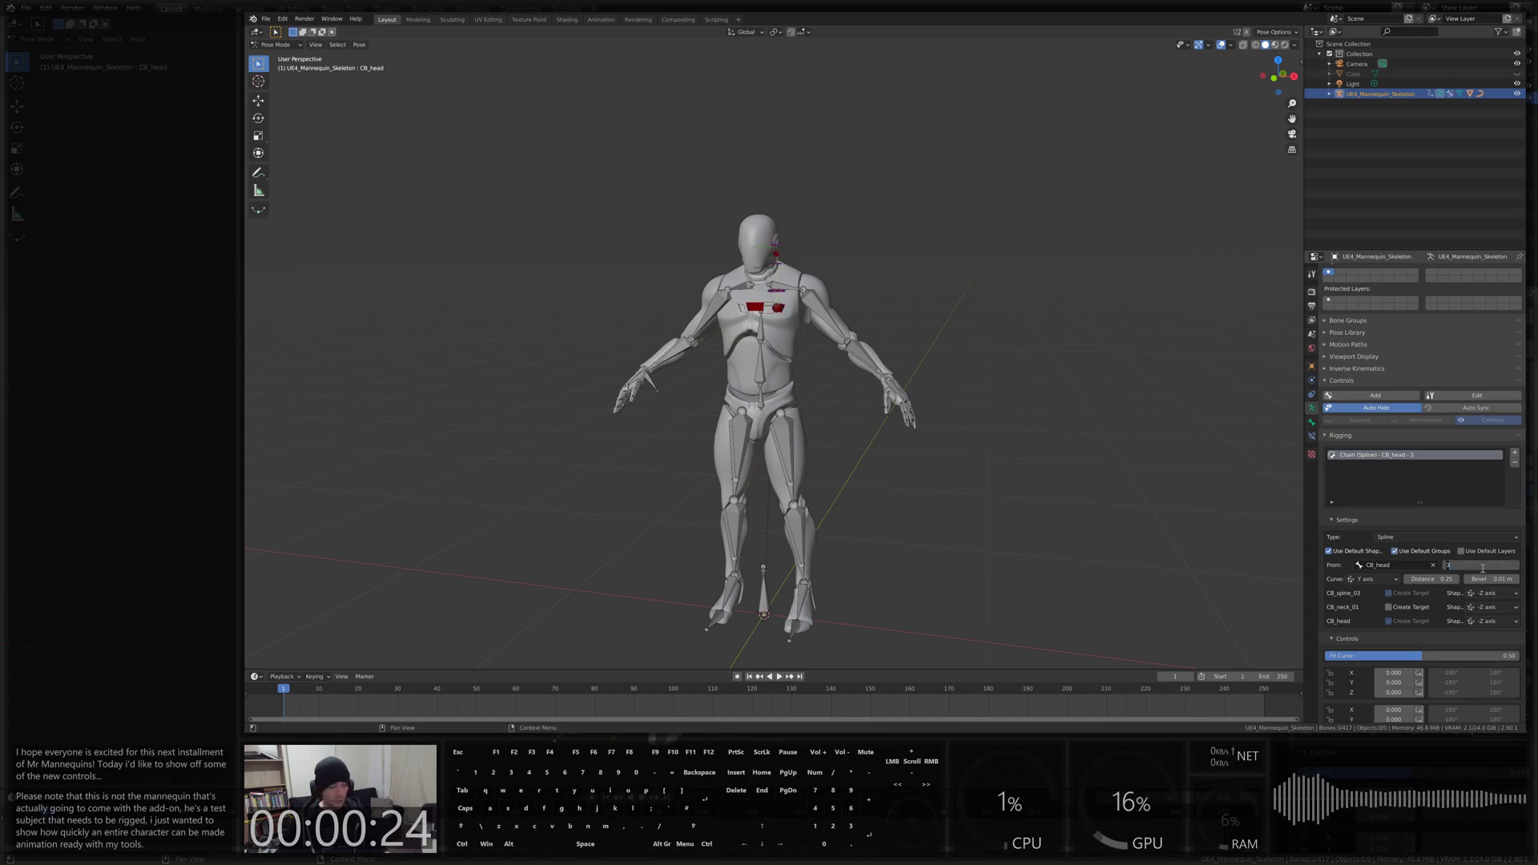
type("6")
key("Return")
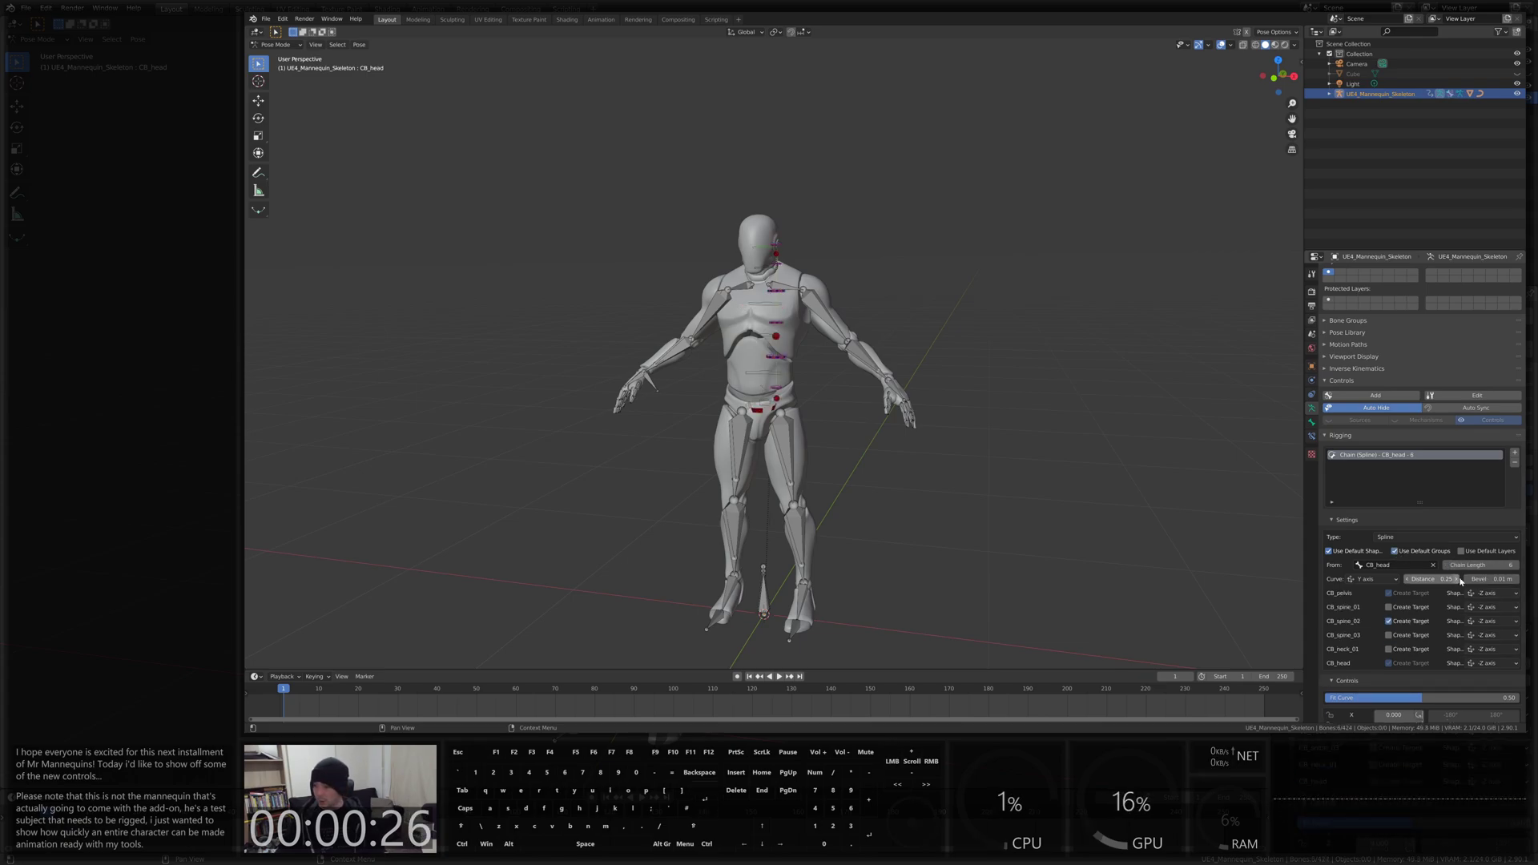
left_click(1391, 623)
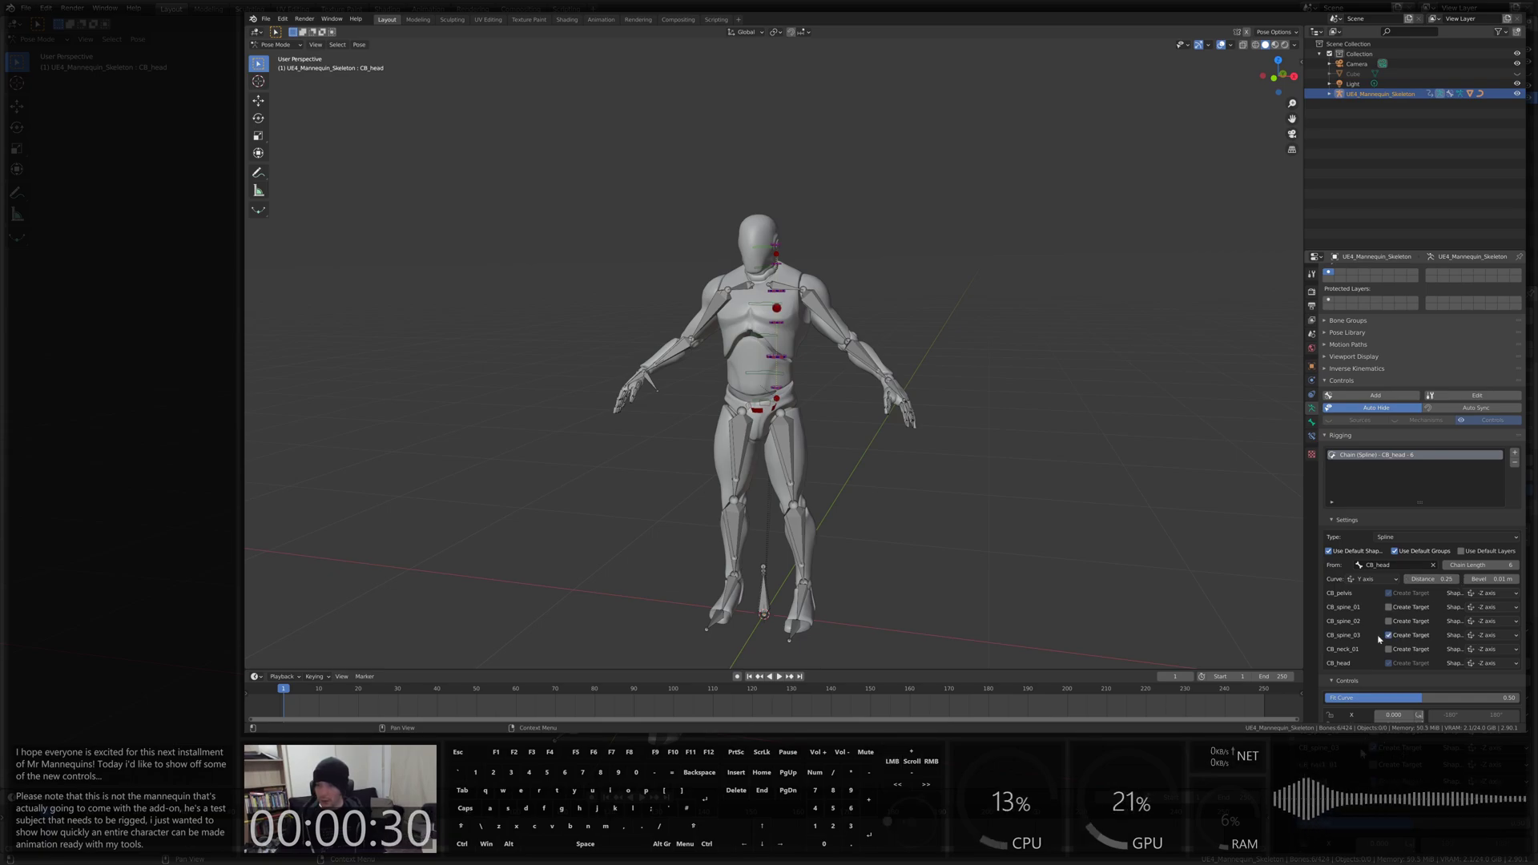
Hide the left IK hand bone and select the right IK hand bone
middle_click_drag(921, 405, 935, 416)
scroll(935, 417, "up", 2)
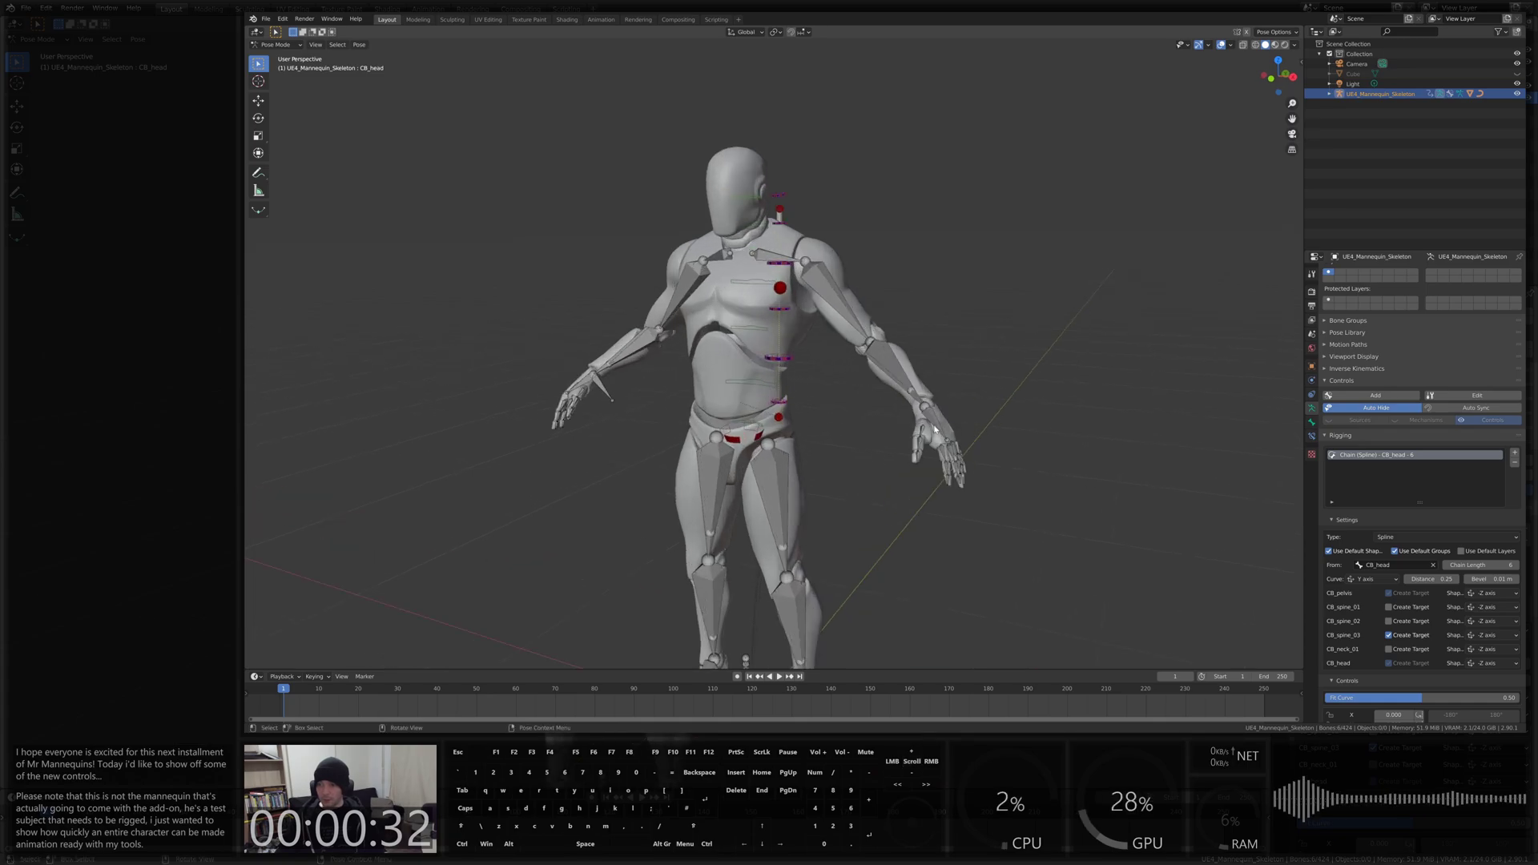
left_click(935, 427)
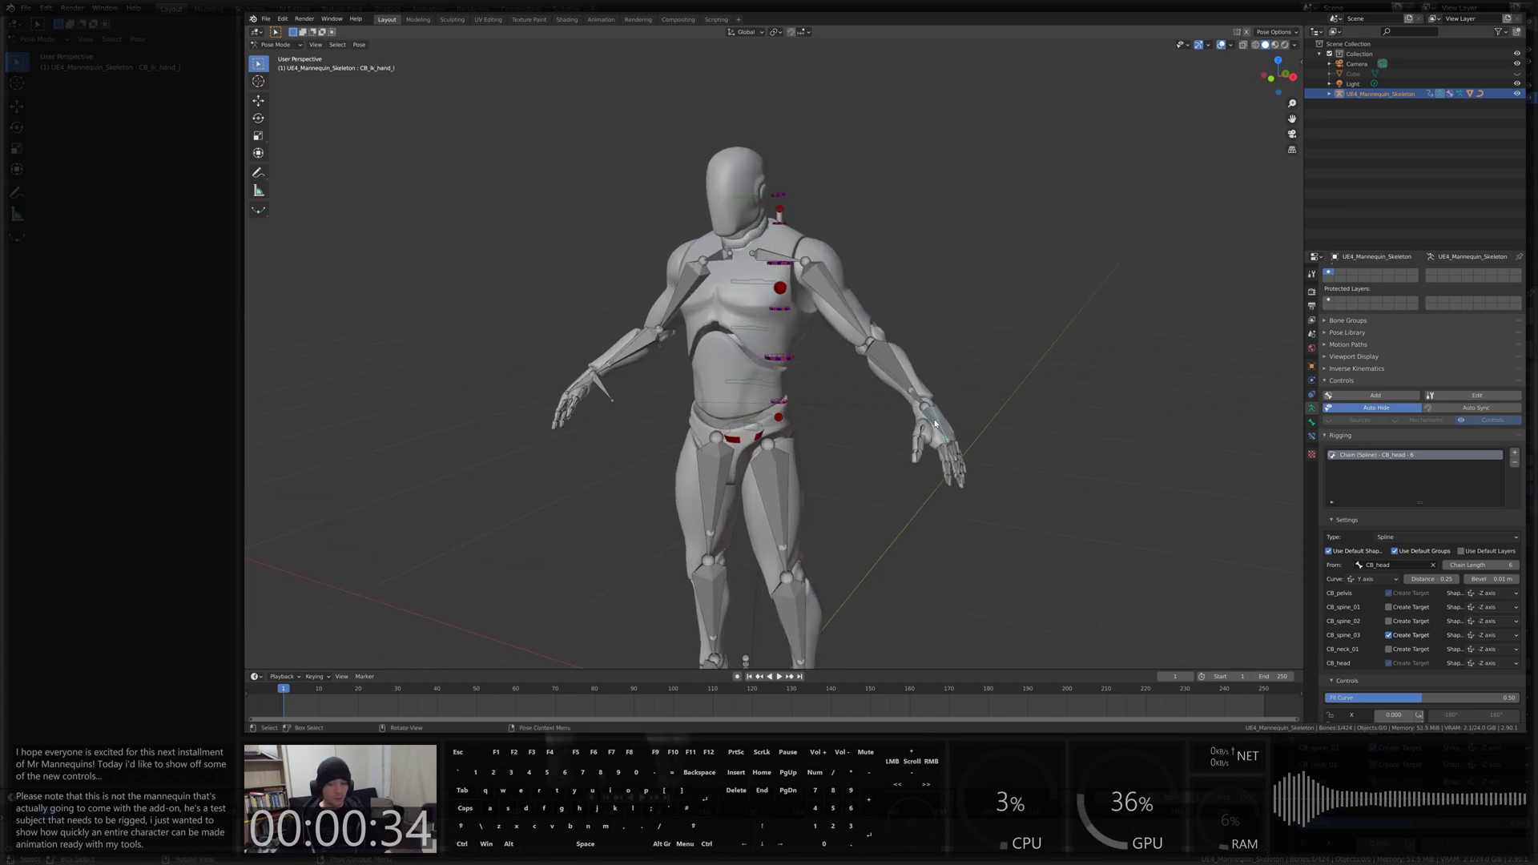
key("h")
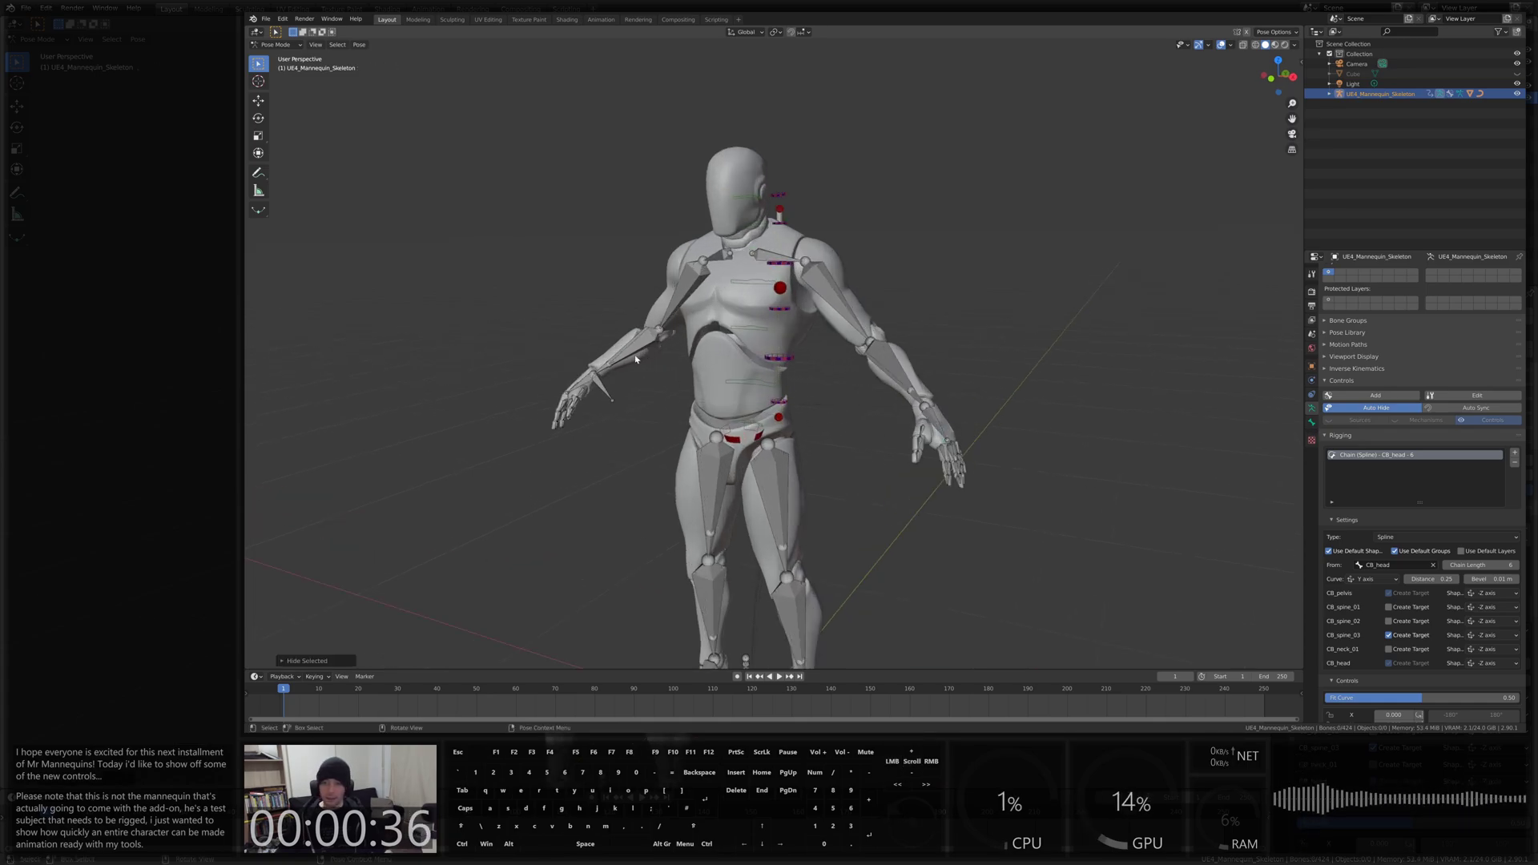
left_click(584, 384)
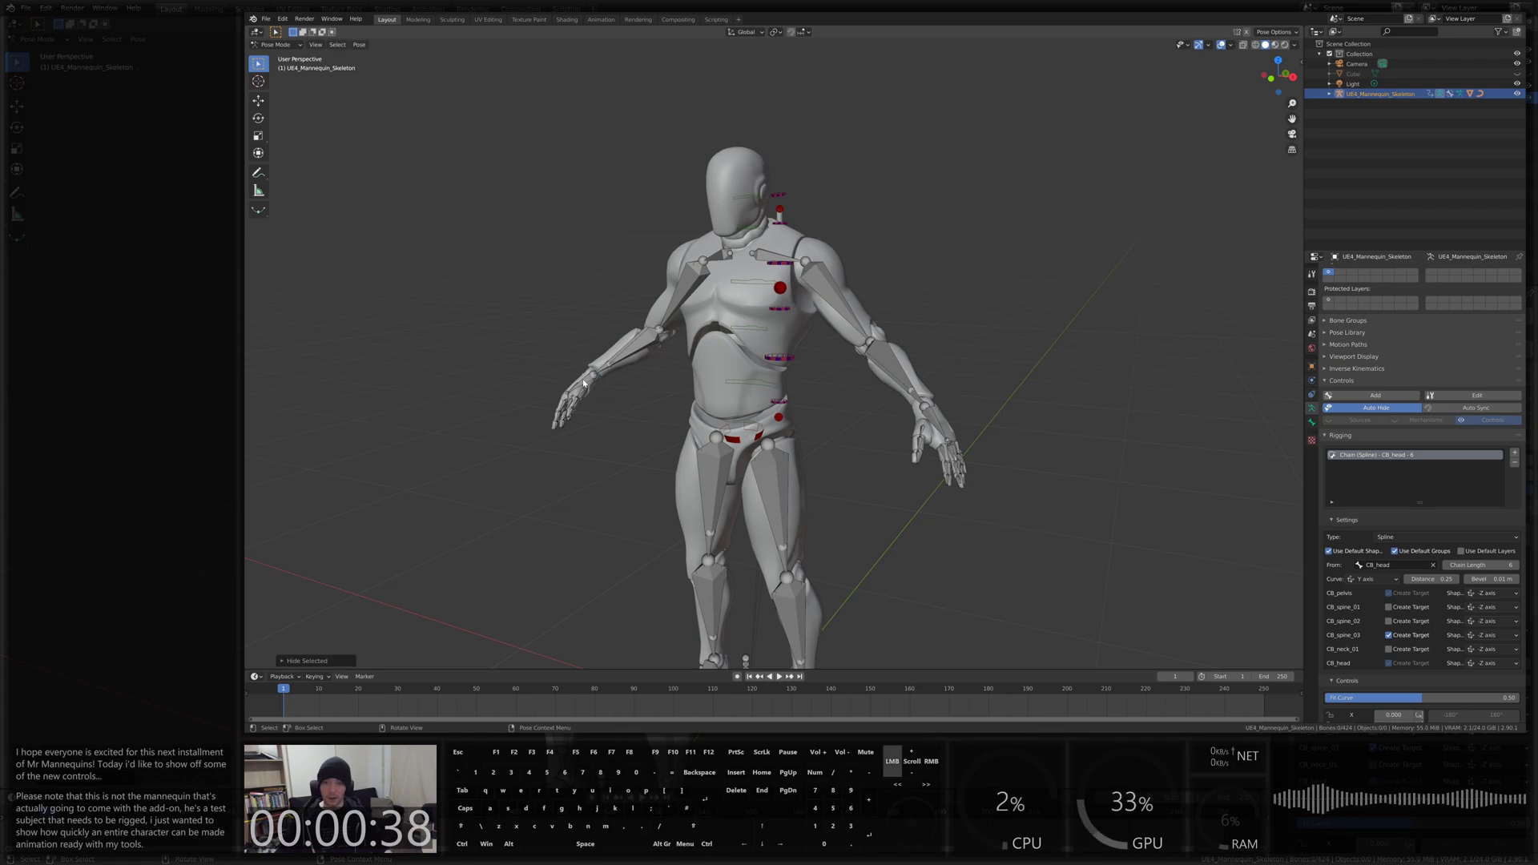
Hide the right IK hand bone and add an Opposable rig entry on CB_hand_l
key("h")
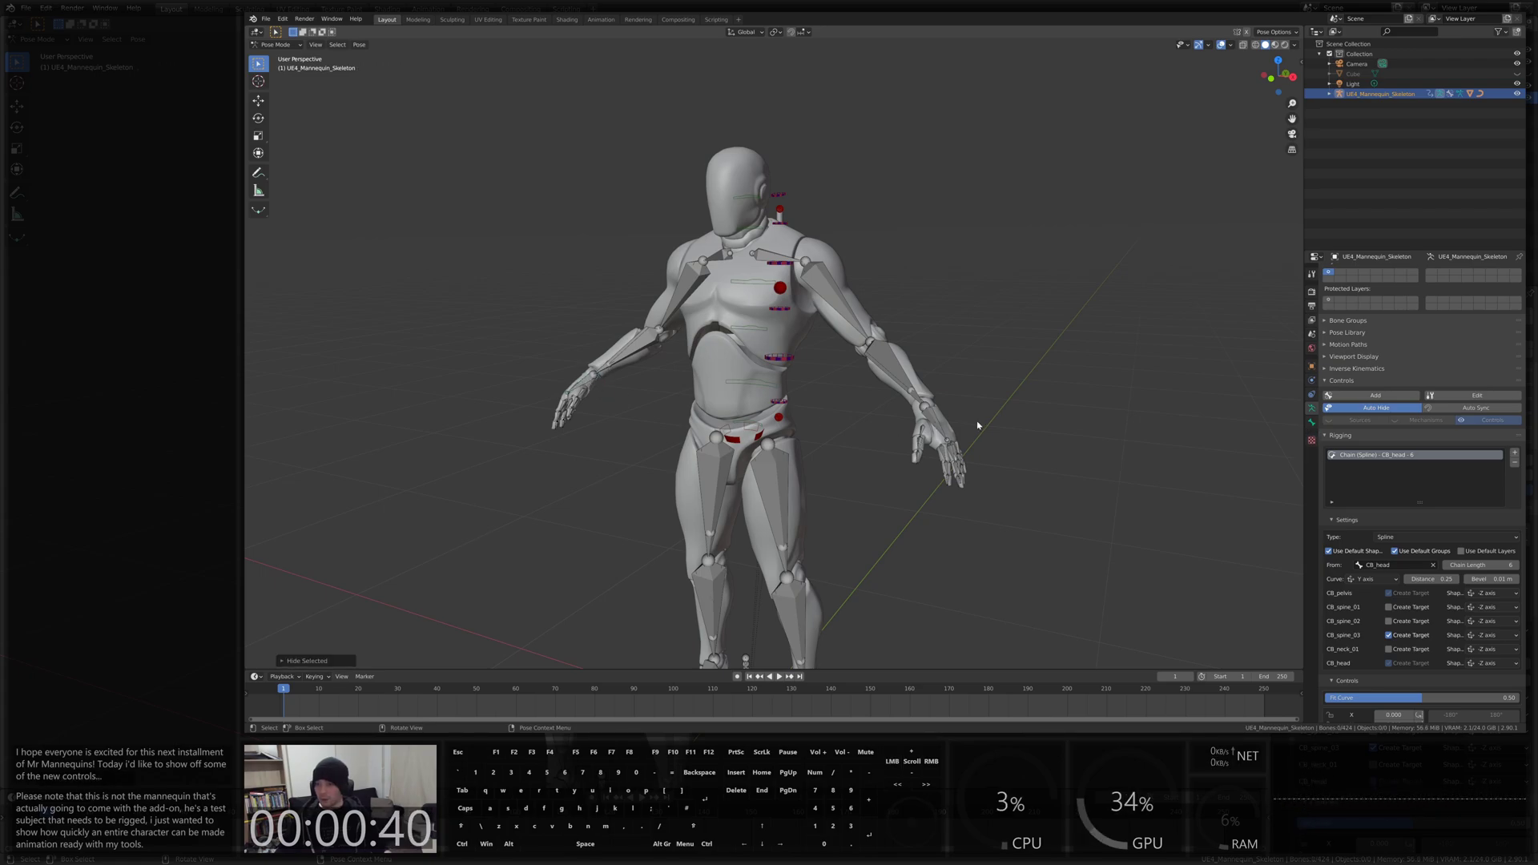
left_click(936, 416)
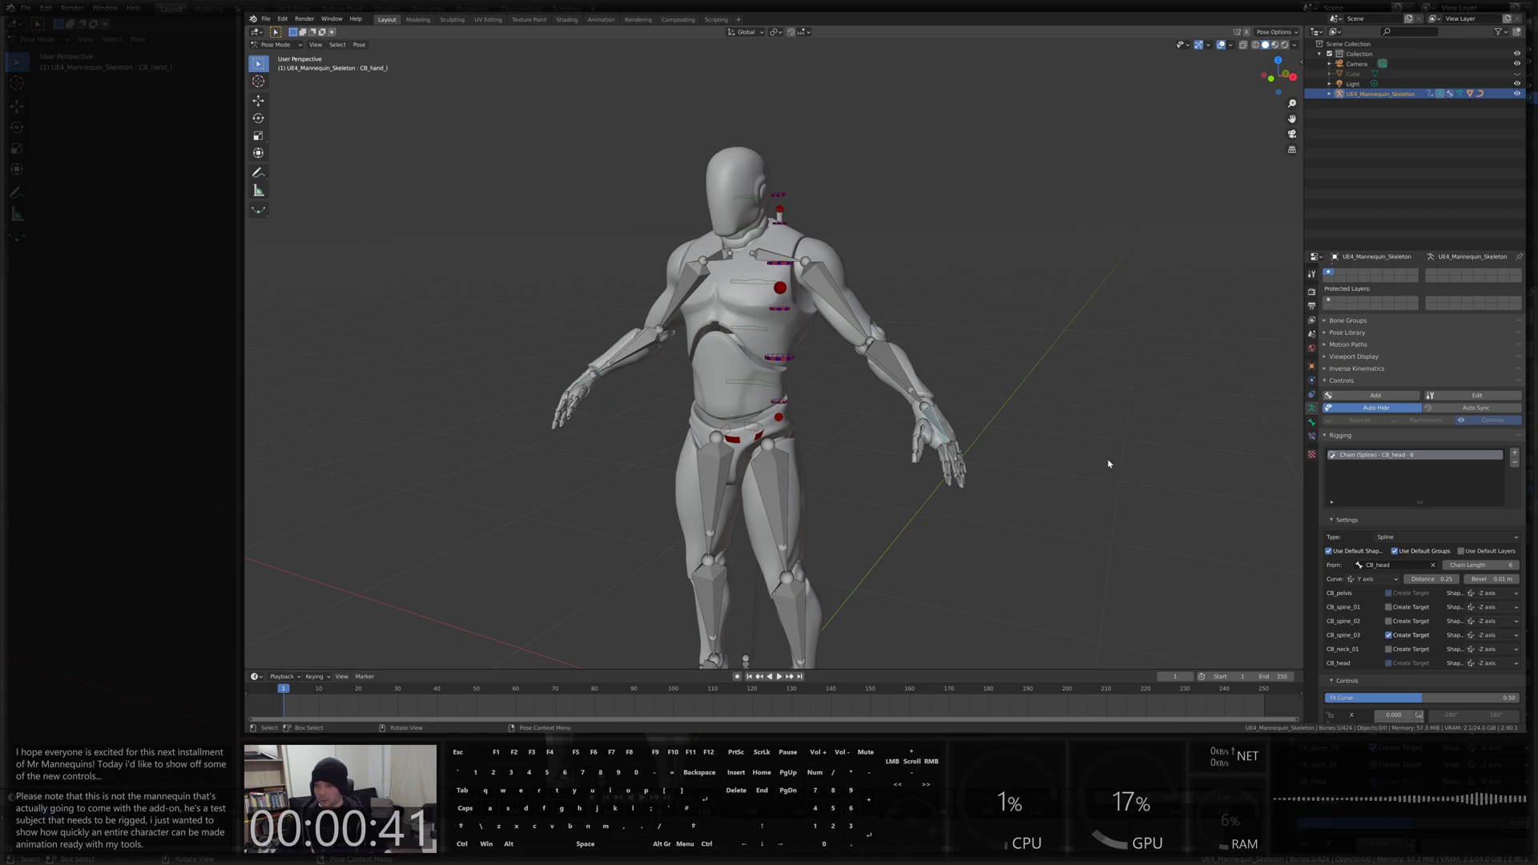
left_click(1515, 455)
left_click(1419, 590)
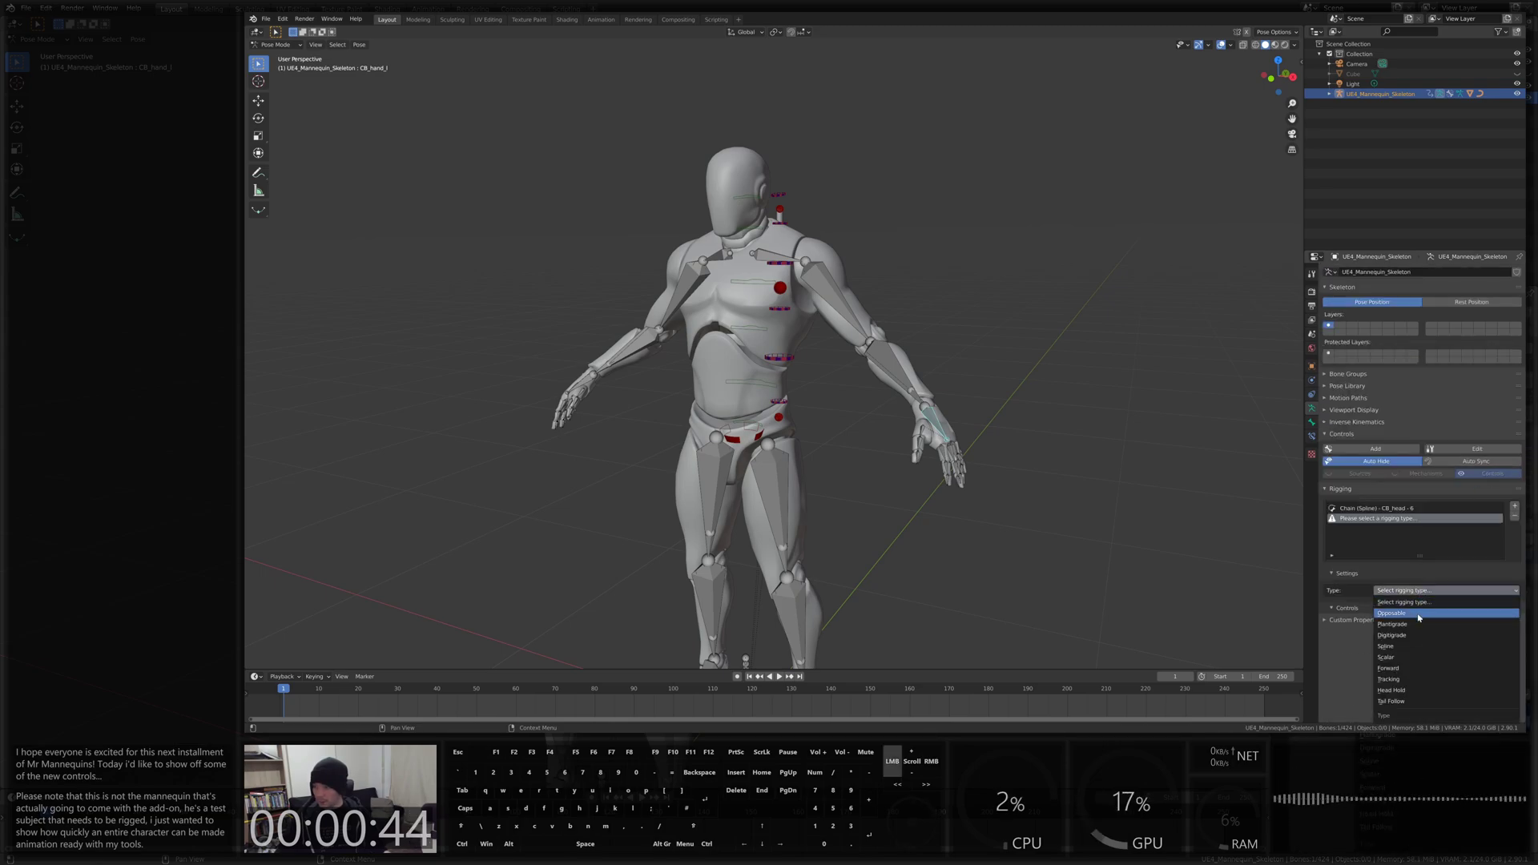
left_click(1414, 613)
Enable default groups and floor for the left arm chain and set its pole axis to -X
scroll(1388, 575, "down", 1)
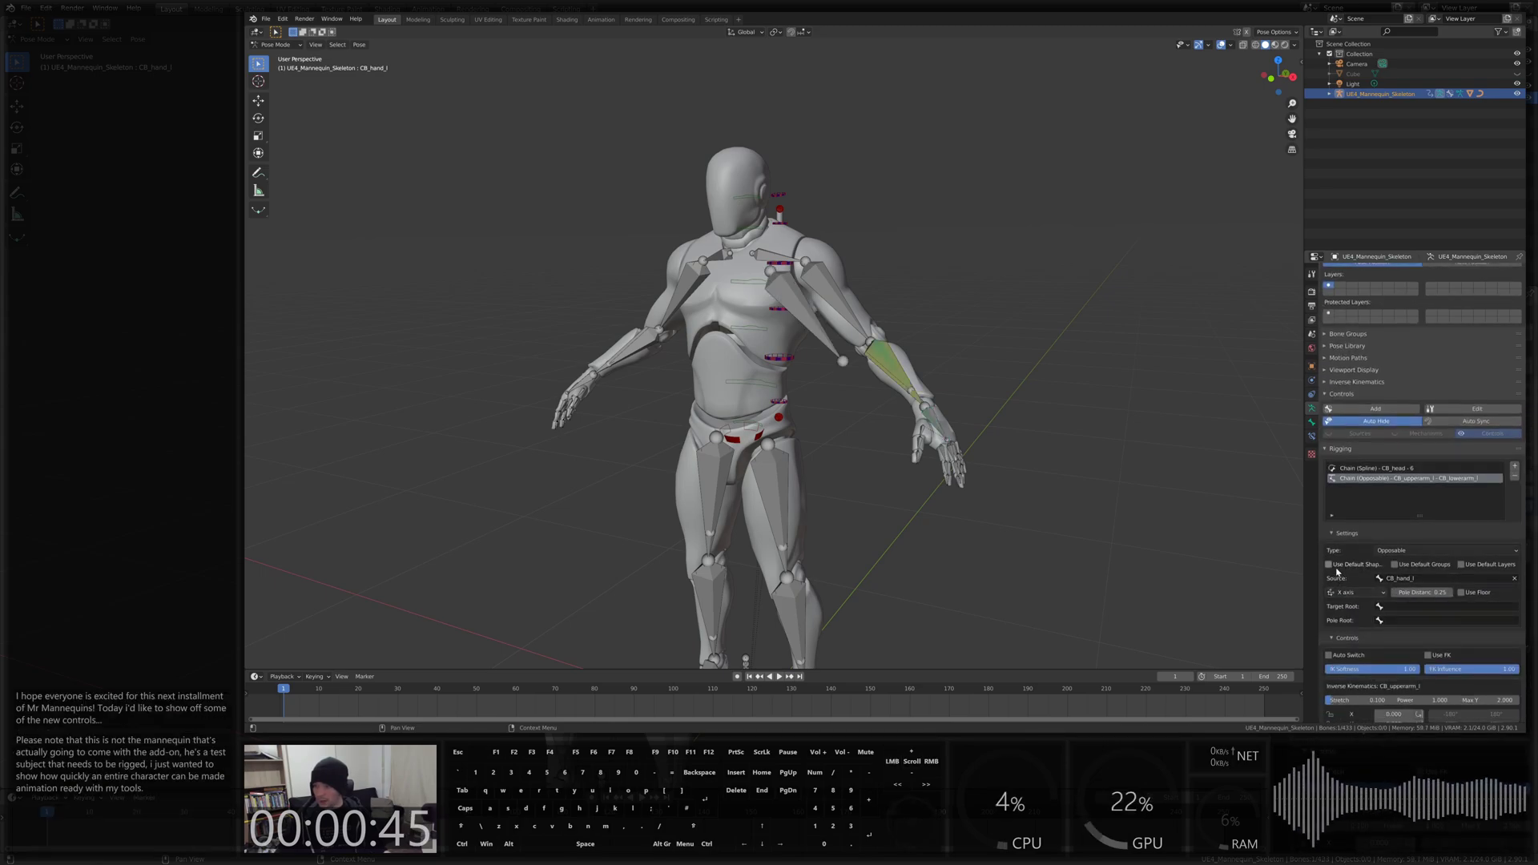
left_click(1395, 564)
left_click(1463, 594)
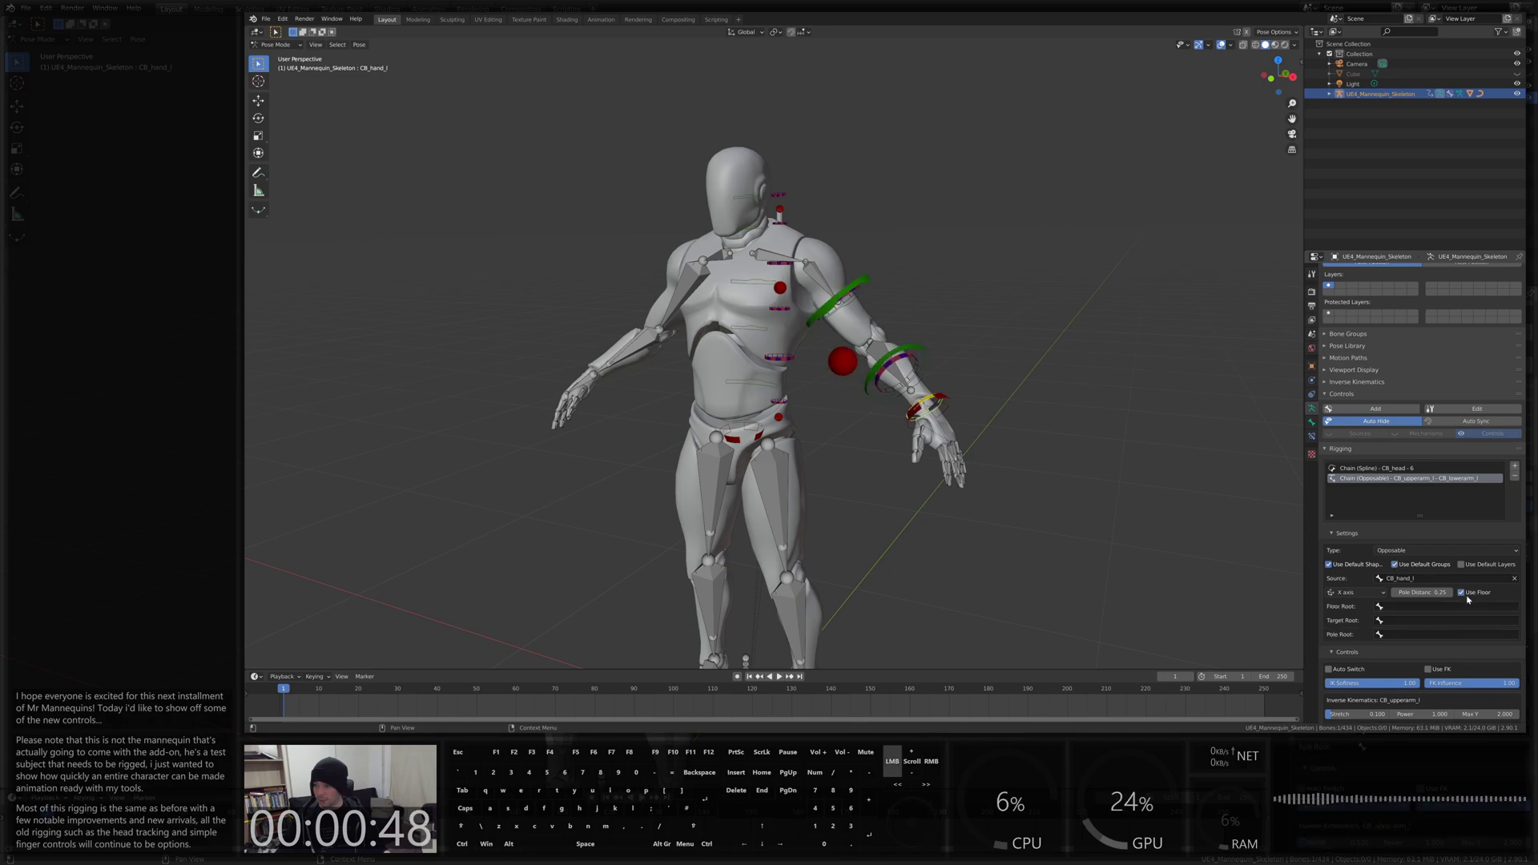
left_click(1375, 592)
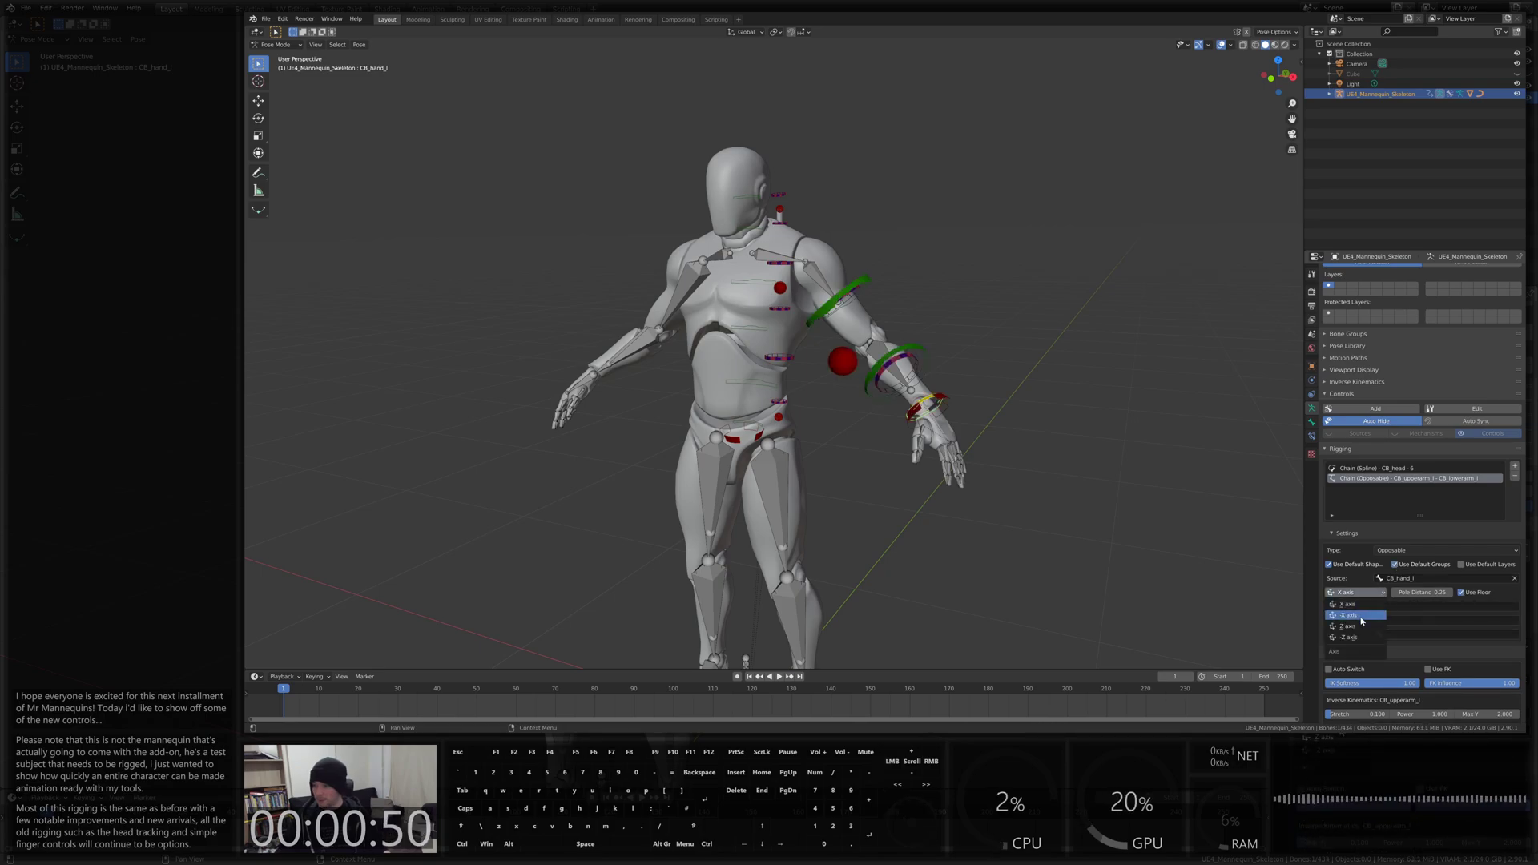
left_click(1354, 621)
middle_click_drag(784, 427, 1138, 426)
Add a Head Hold twist on CB_upperarm_twist_01_l with default shapes, groups, offset, subtarget CB_upperarm_l
left_click(846, 282)
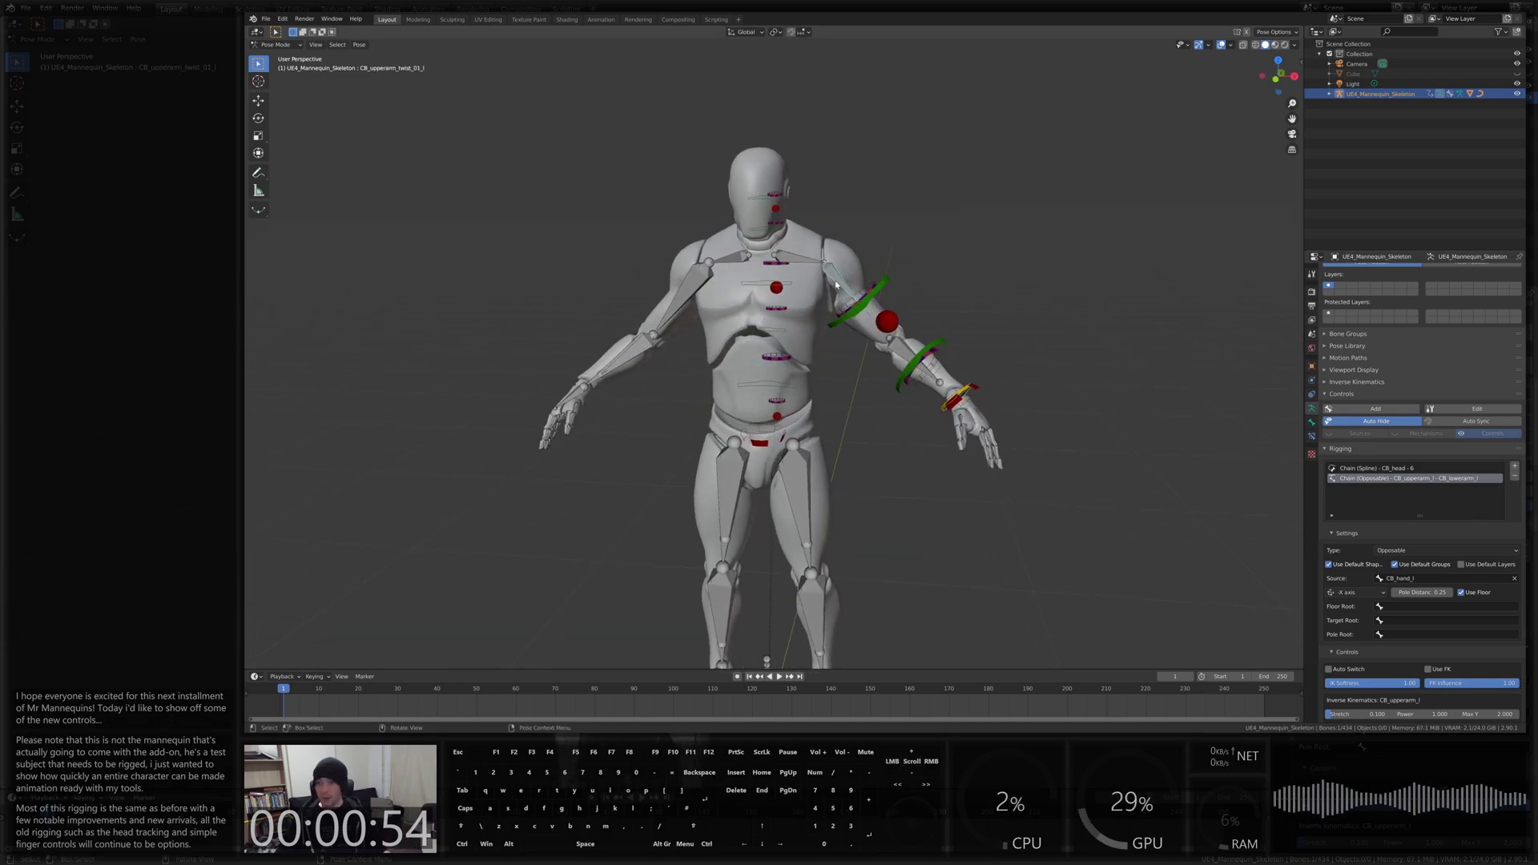
left_click(1513, 470)
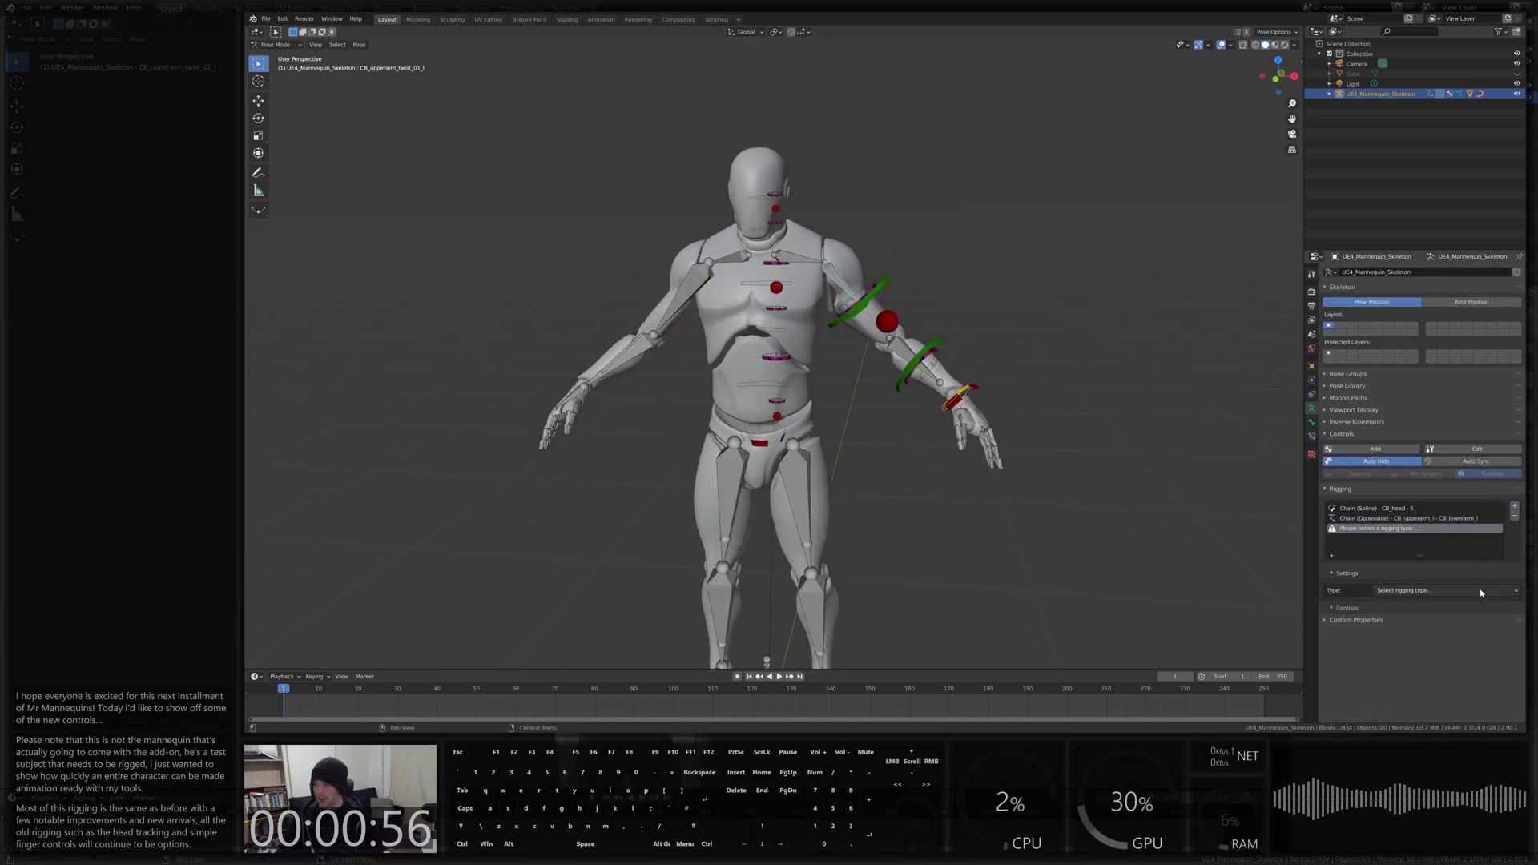
left_click(1438, 591)
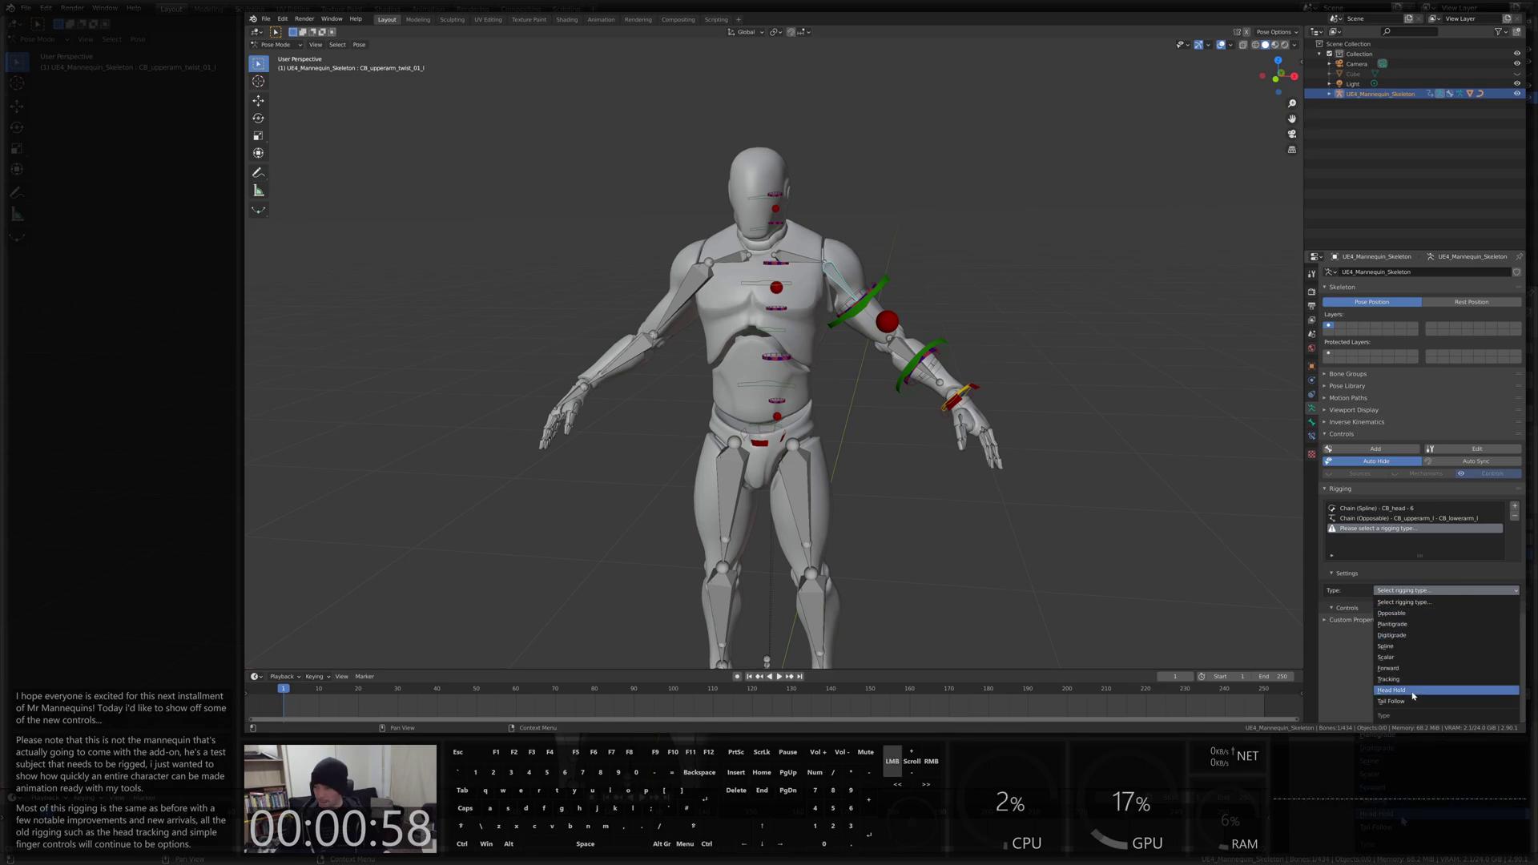
left_click(1430, 689)
left_click(1330, 604)
left_click(1428, 605)
left_click(1447, 619)
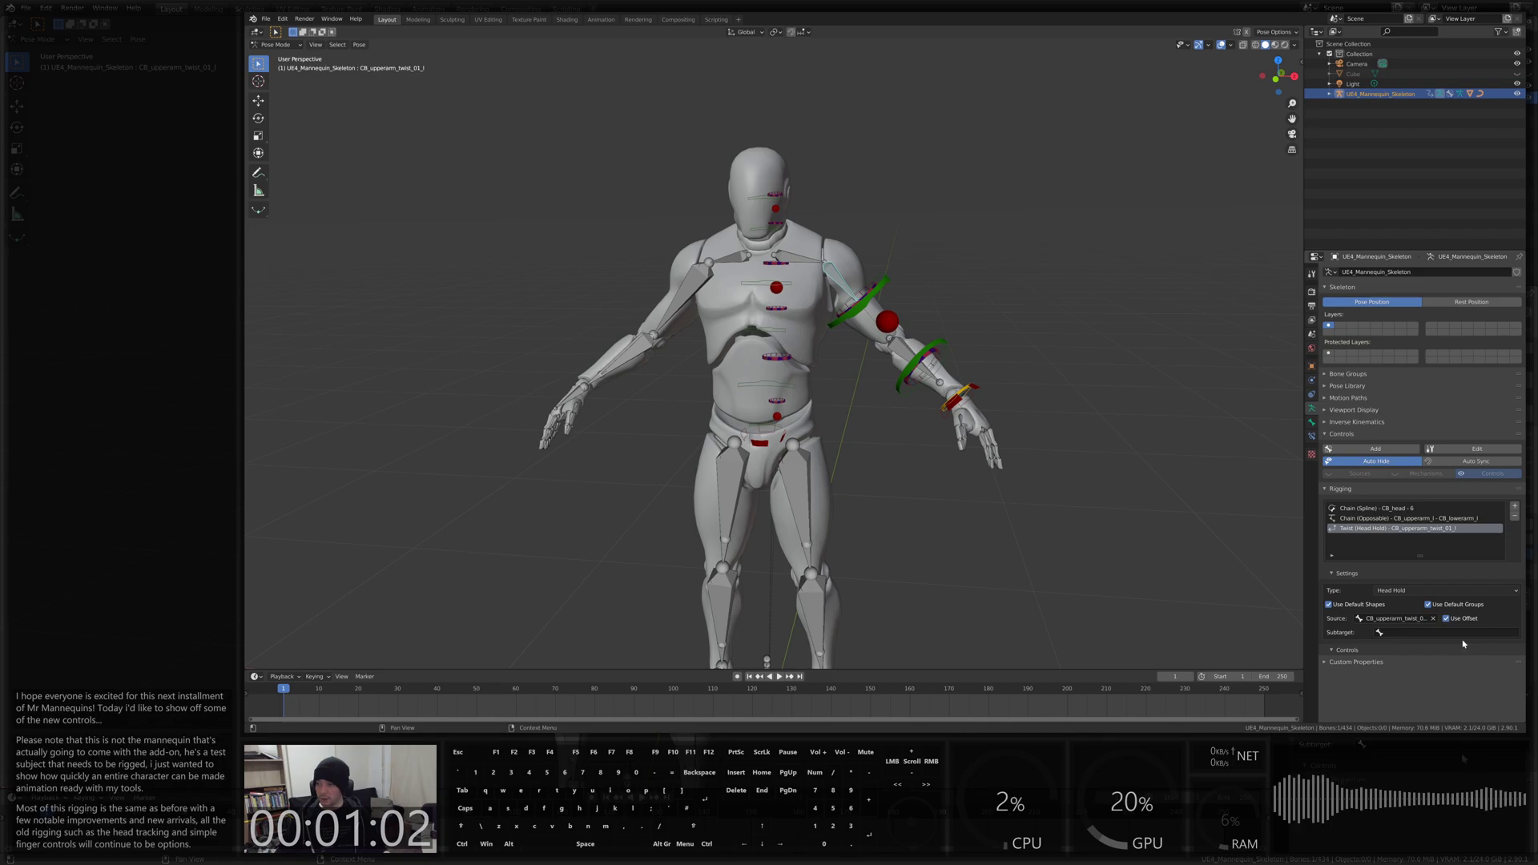
left_click(1417, 633)
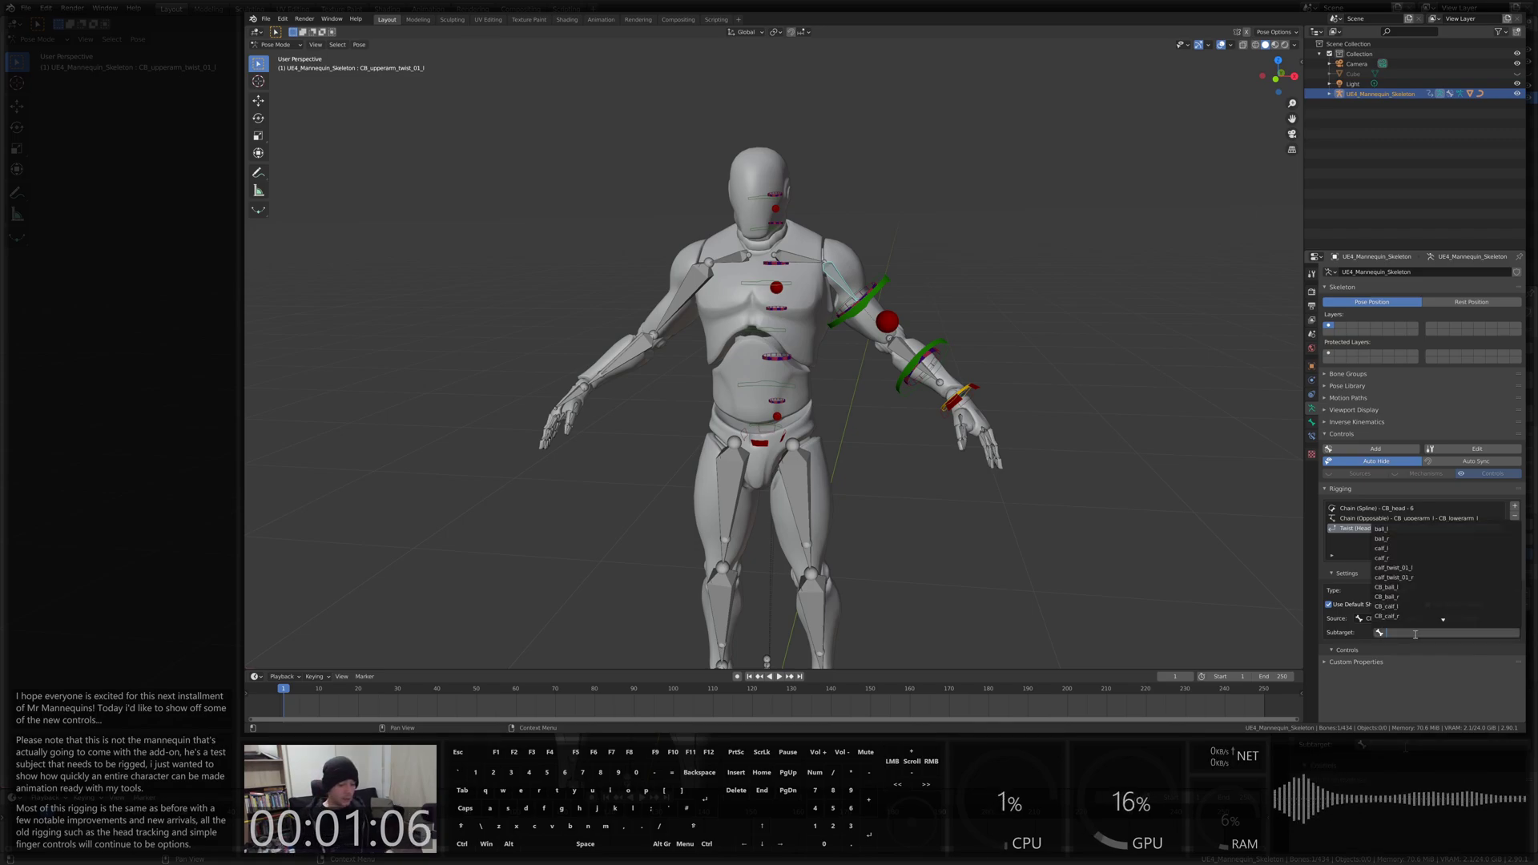
type("upper")
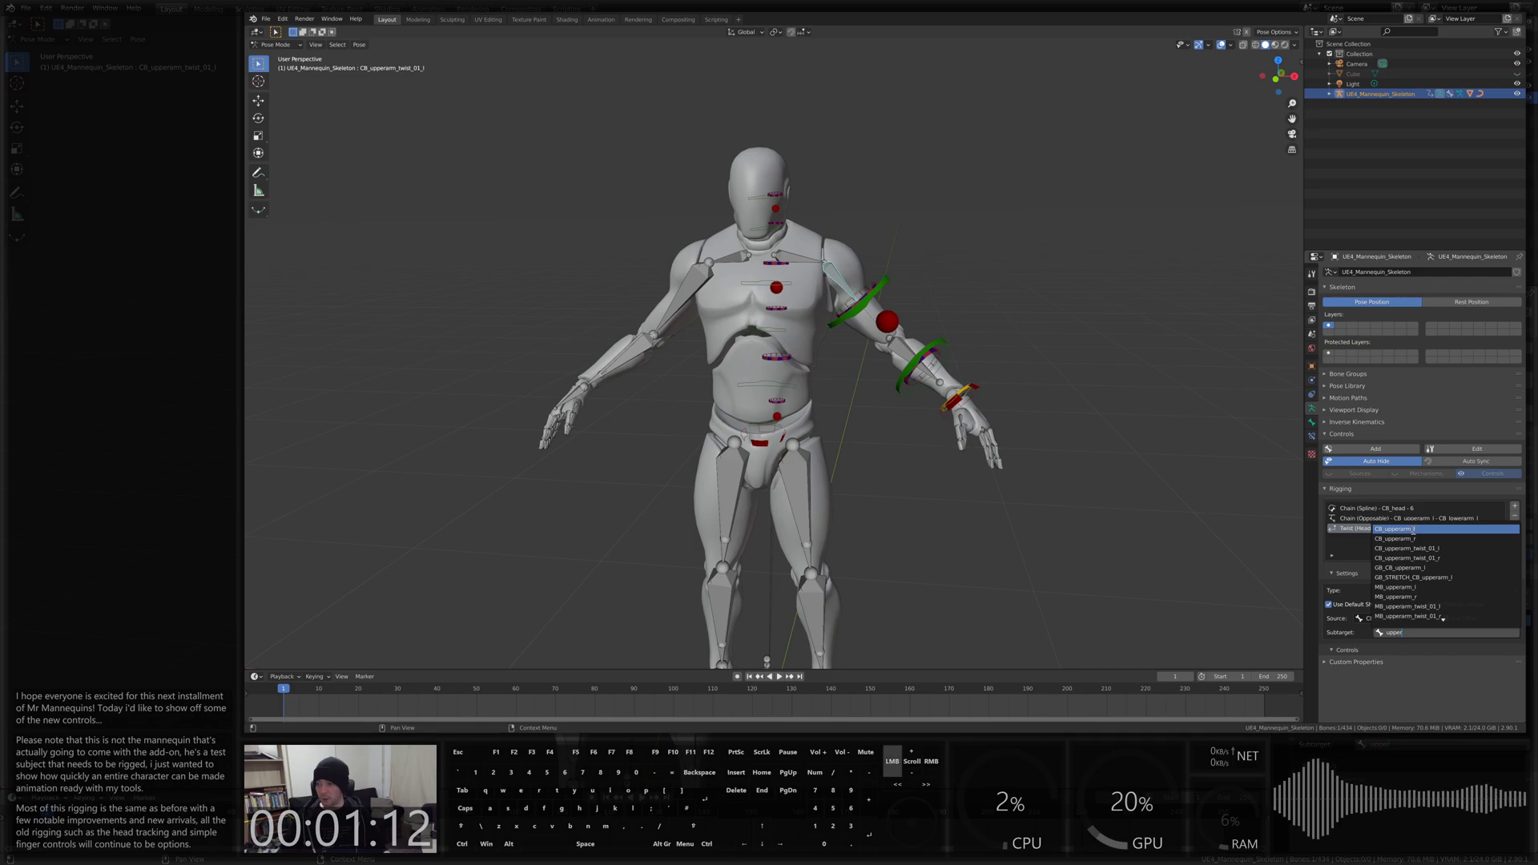
left_click(1411, 531)
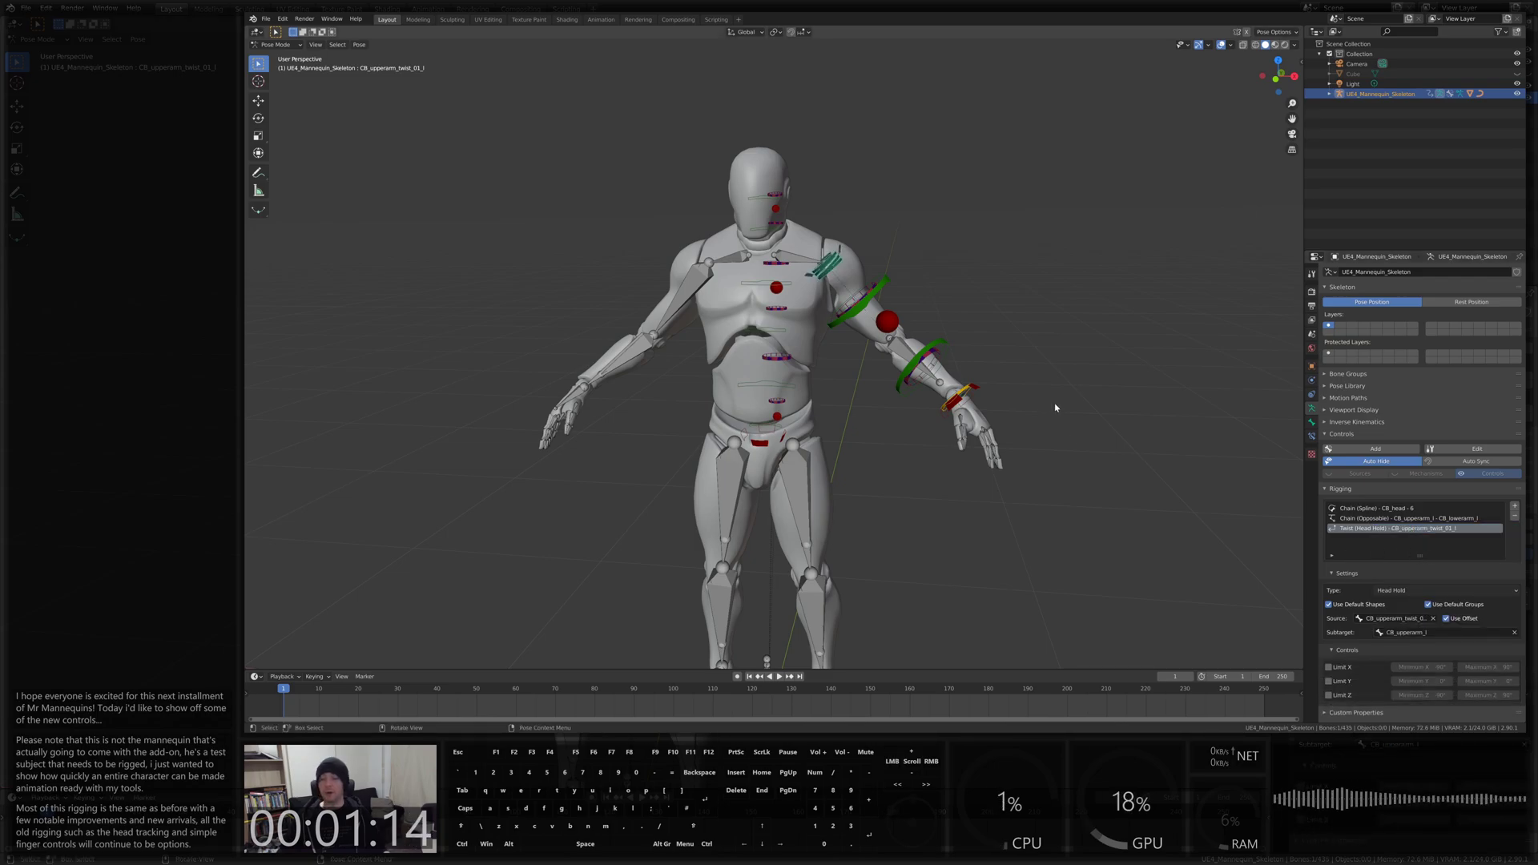
Select the left forearm twist bone, viewing it from the front
middle_click_drag(962, 385, 1017, 402)
scroll(935, 355, "up", 3)
left_click(915, 359)
middle_click_drag(918, 400, 880, 402)
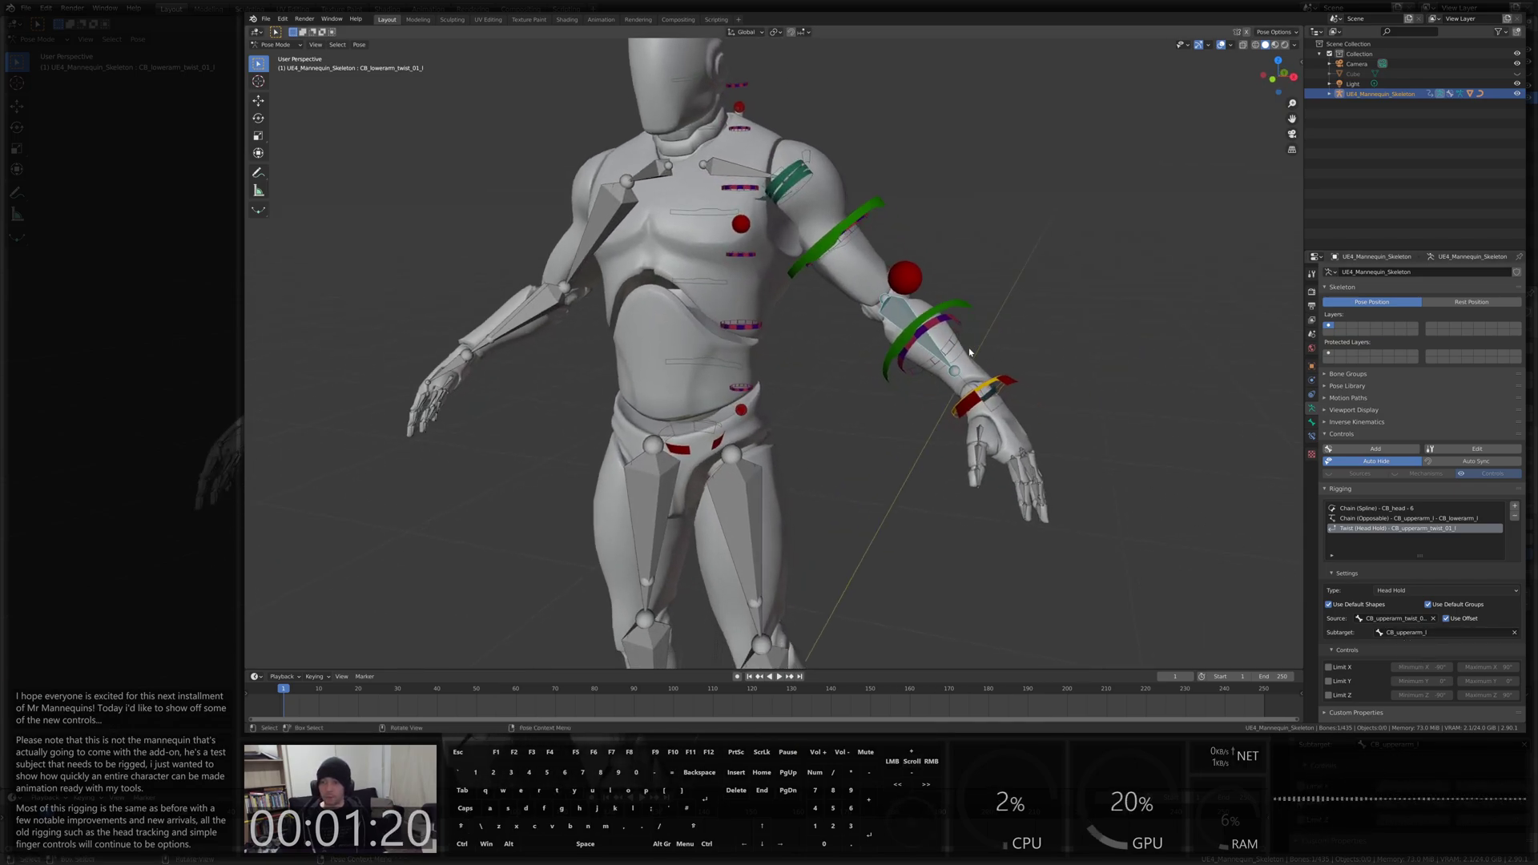
middle_click_drag(965, 353, 962, 347)
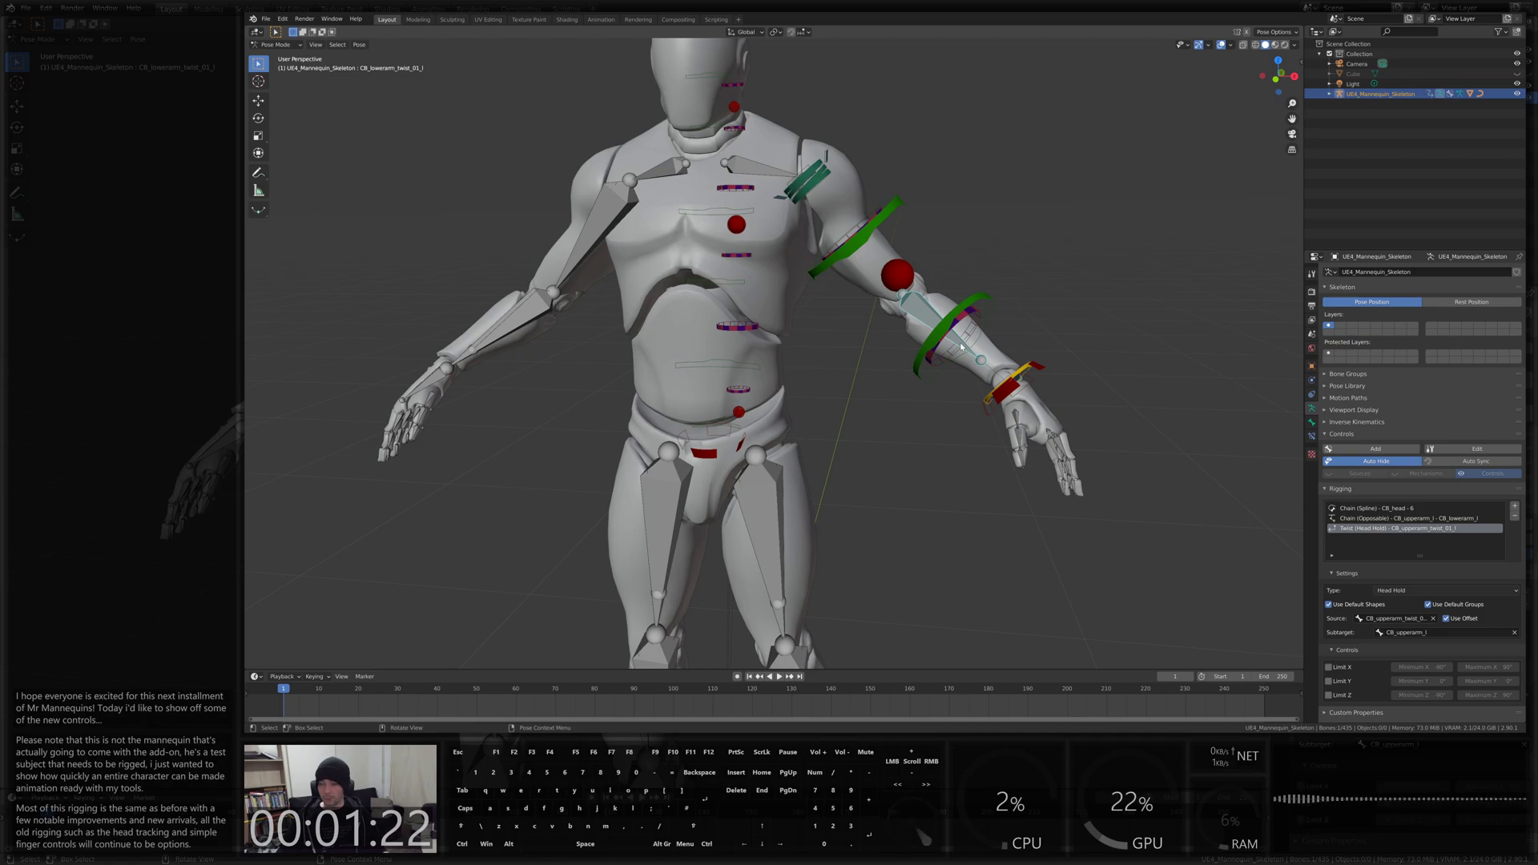
Add a Tail Follow twist on CB_lowerarm_twist_01_l with default shapes and groups, following CB_hand_l
left_click(1515, 507)
left_click(1415, 591)
left_click(1416, 591)
left_click(1416, 591)
left_click(1409, 702)
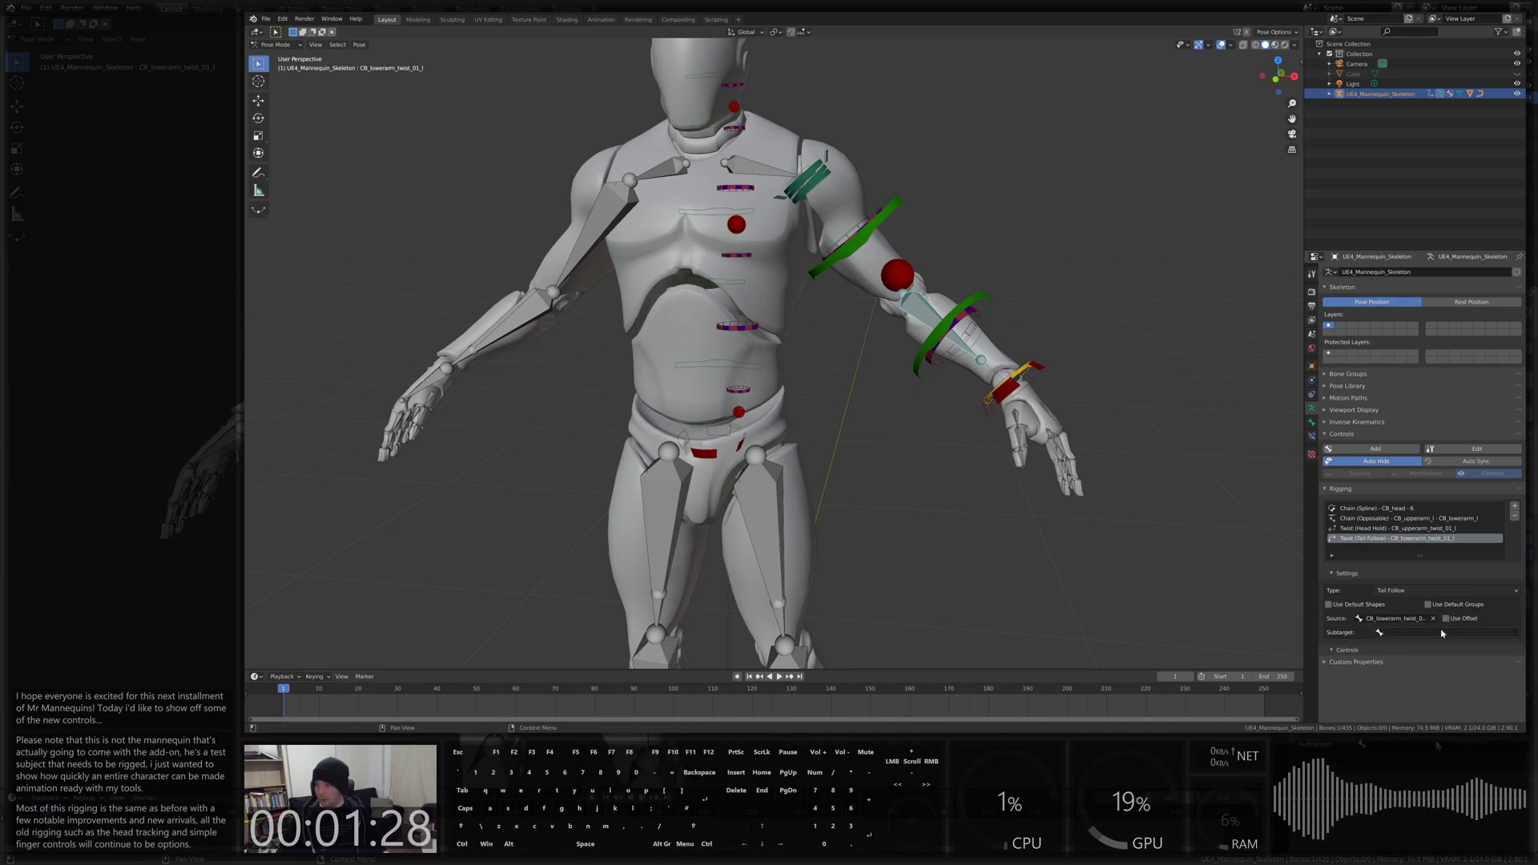
left_click(1329, 604)
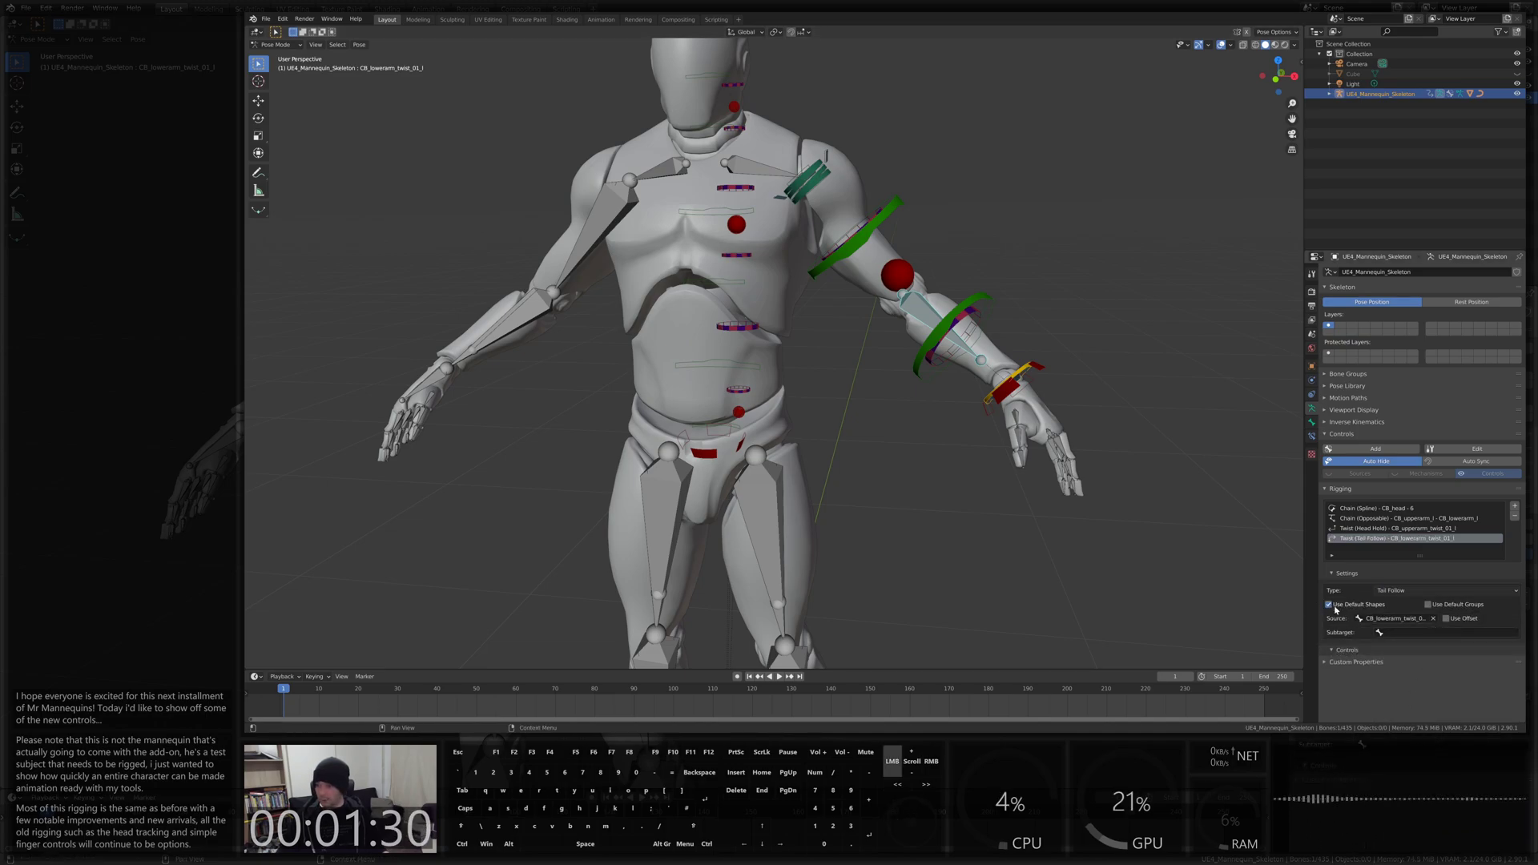
left_click(1429, 605)
left_click(1416, 633)
type("hand")
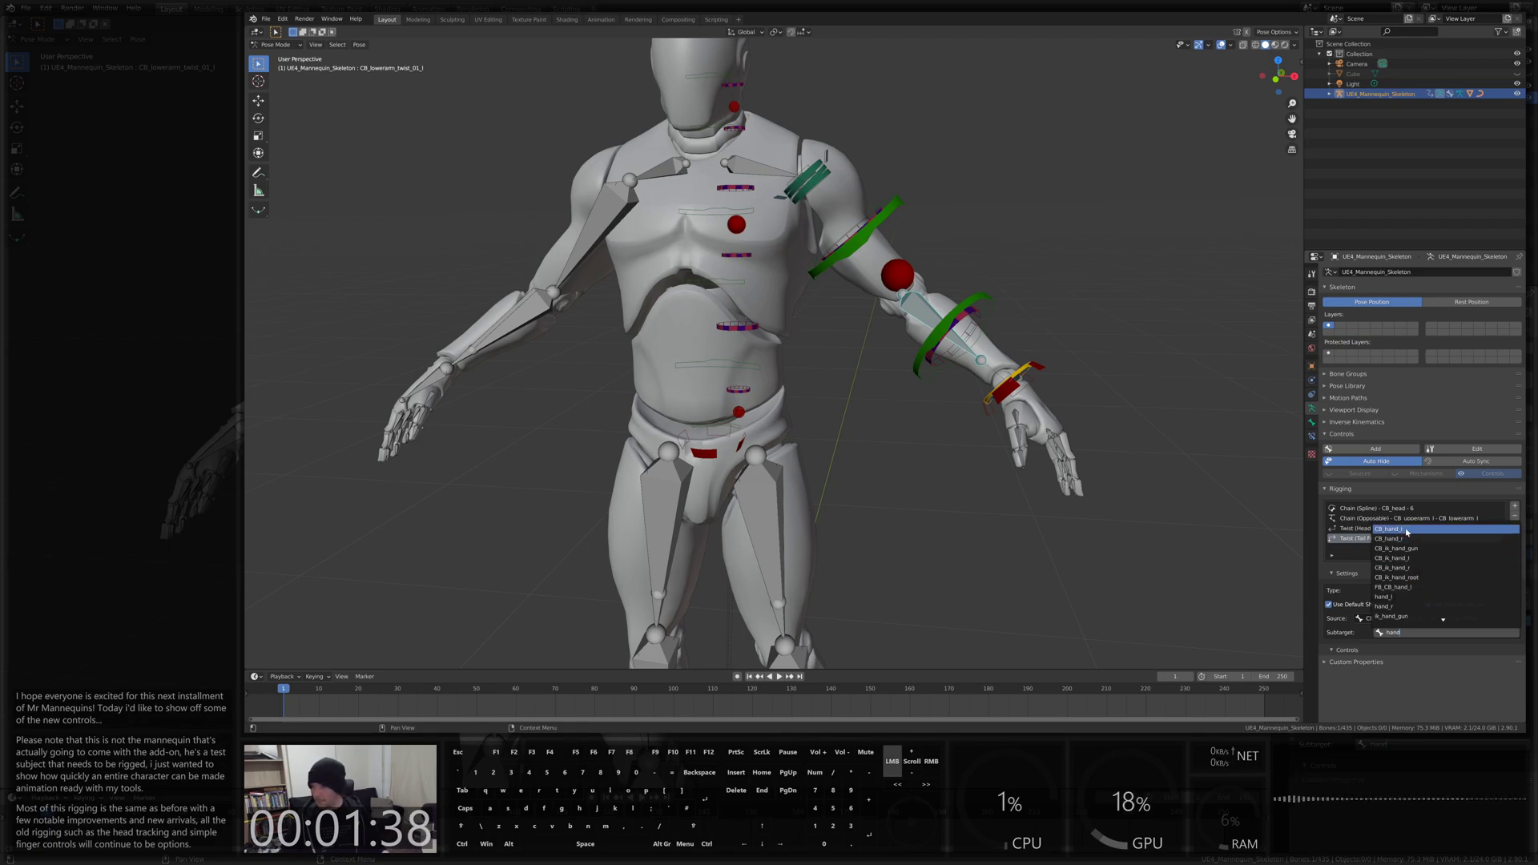
left_click(1391, 529)
Orbit to a three-quarter view and select the right hand bone
middle_click_drag(922, 448, 1065, 462)
scroll(922, 452, "down", 2)
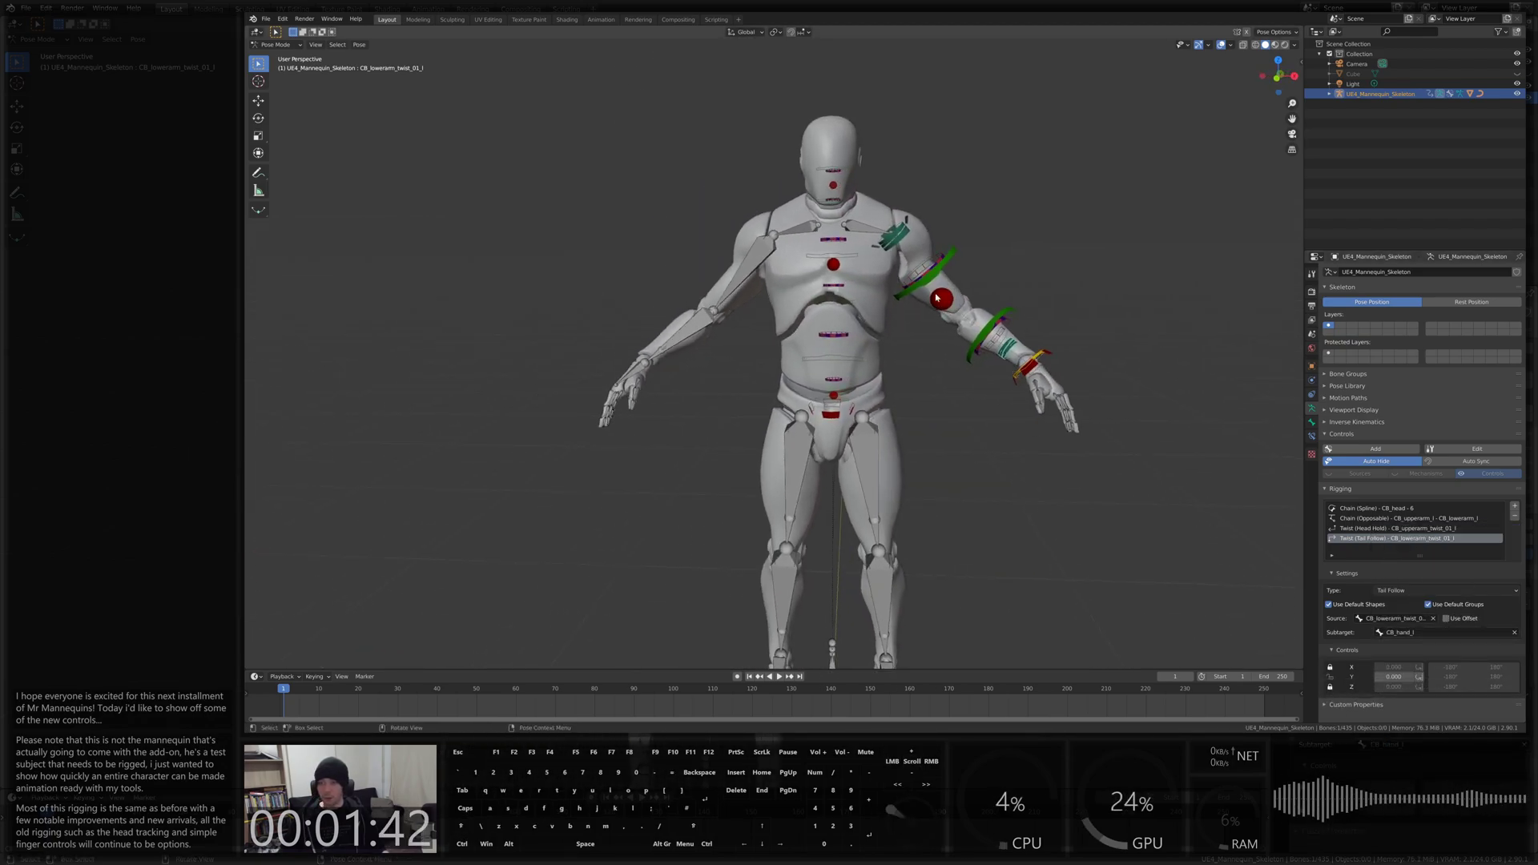
scroll(840, 279, "up", 2)
middle_click_drag(841, 279, 686, 409)
left_click(642, 419)
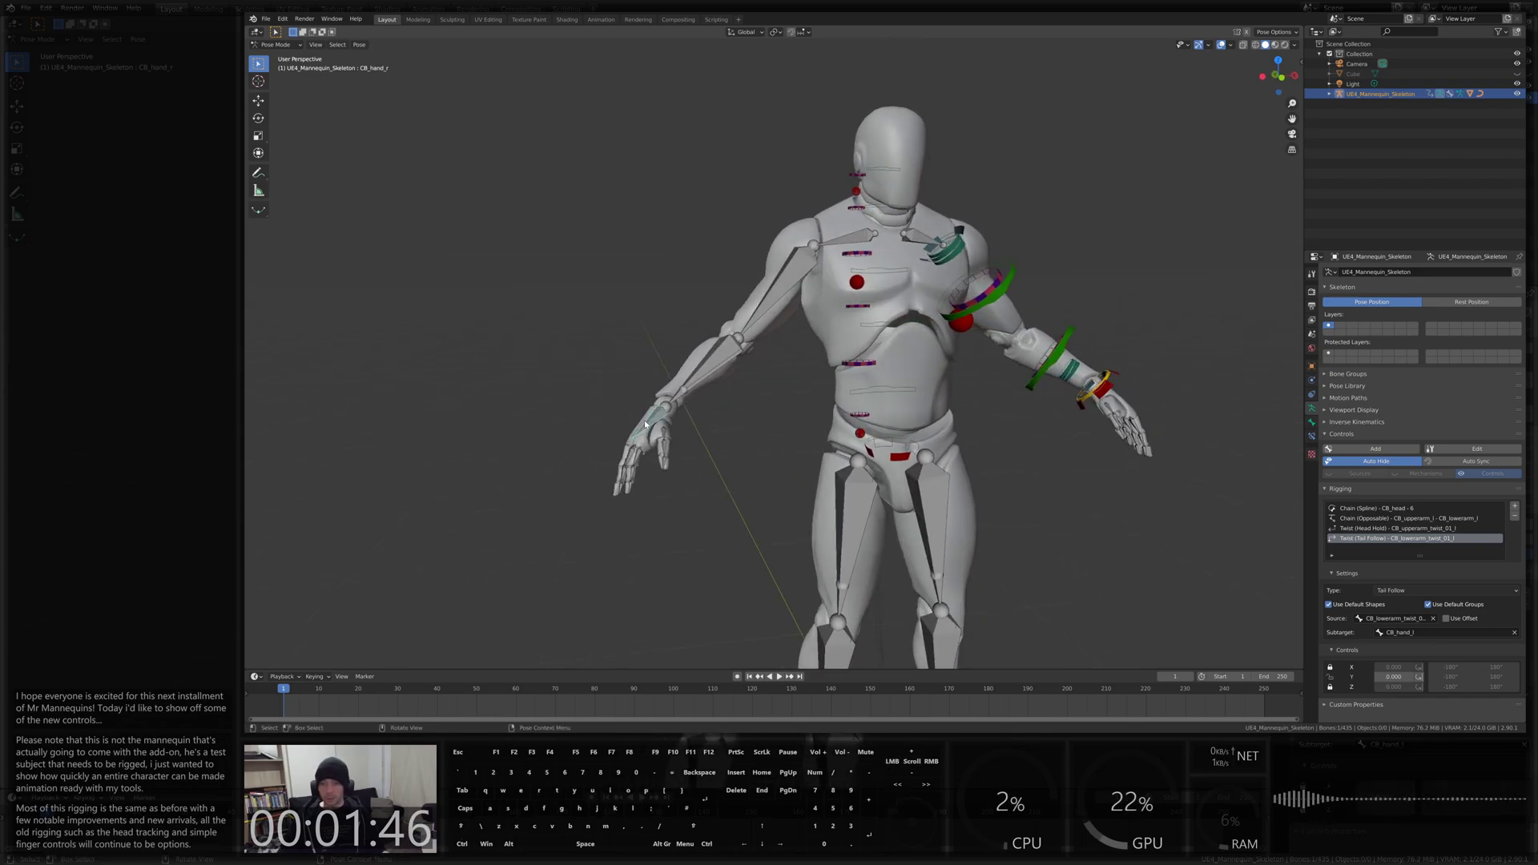
Add an Opposable chain on CB_hand_r with default shapes, groups and floor, then select the right upper-arm twist bone
left_click(1515, 508)
left_click(1408, 591)
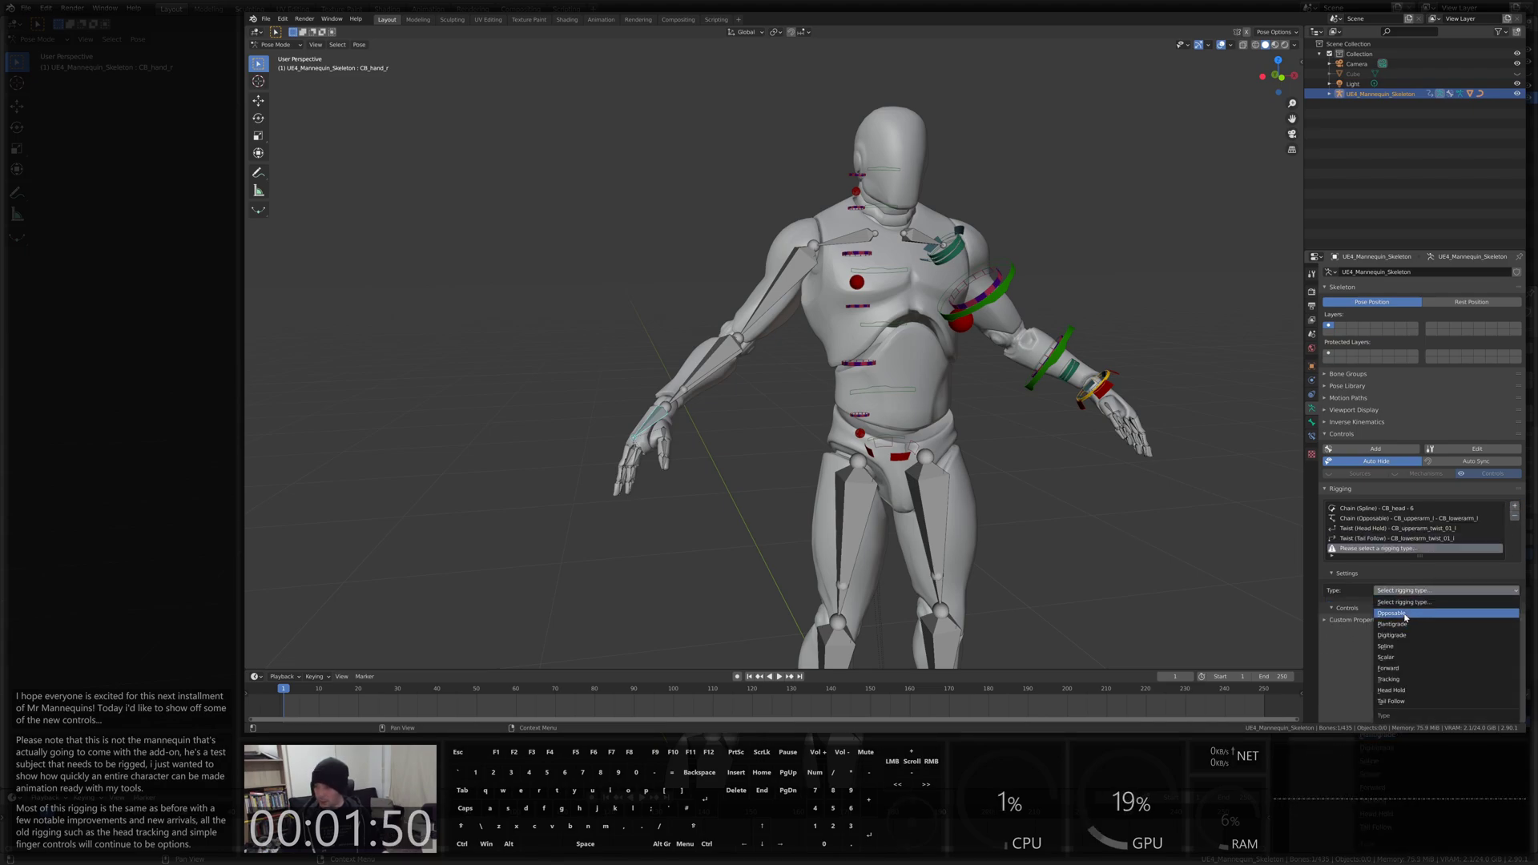
left_click(1407, 614)
left_click(1329, 604)
left_click(1395, 605)
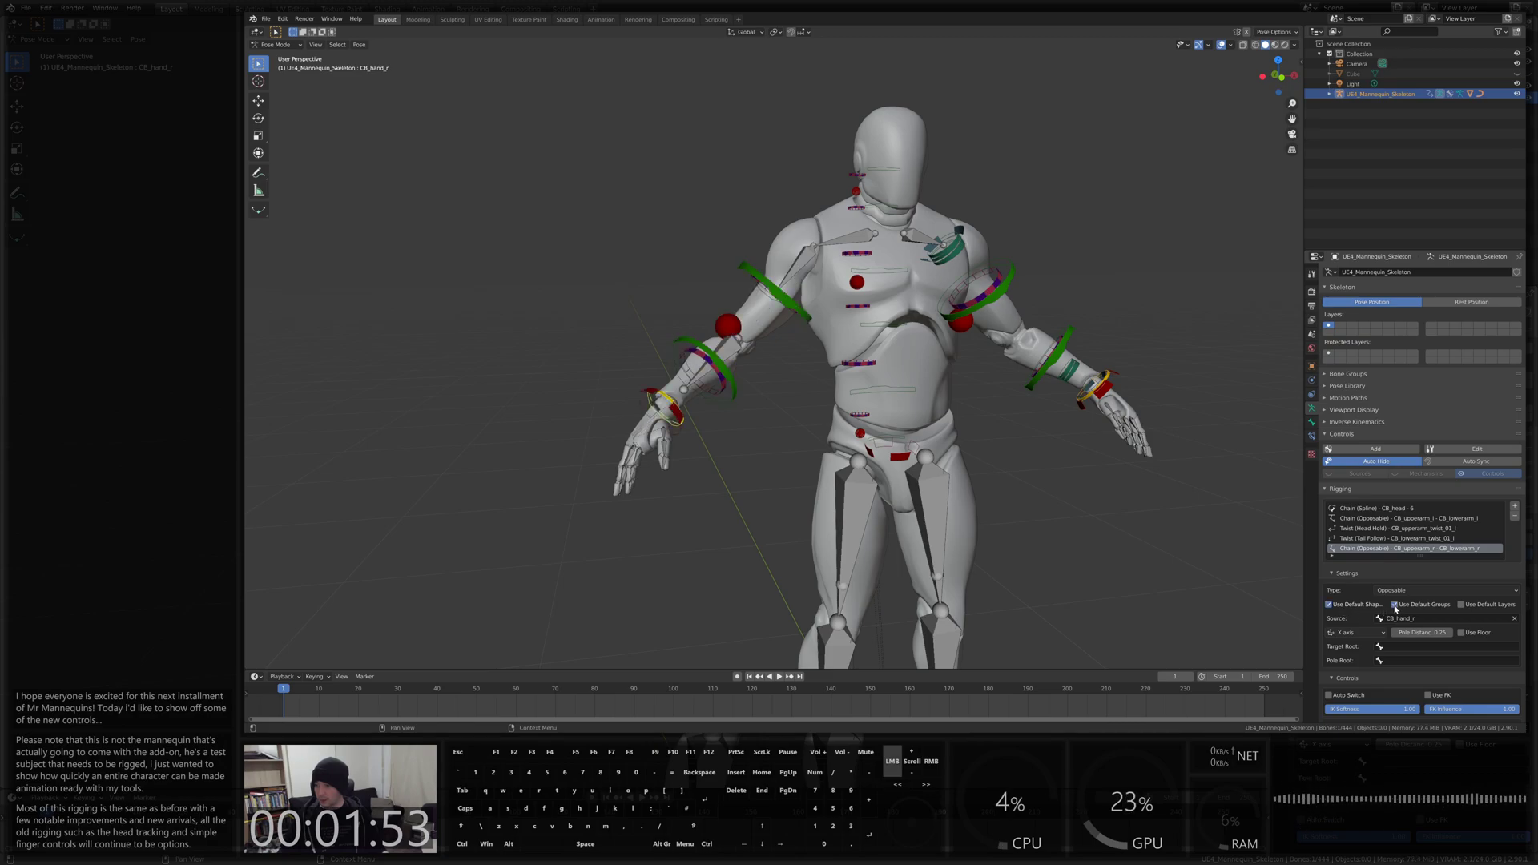
left_click(1461, 633)
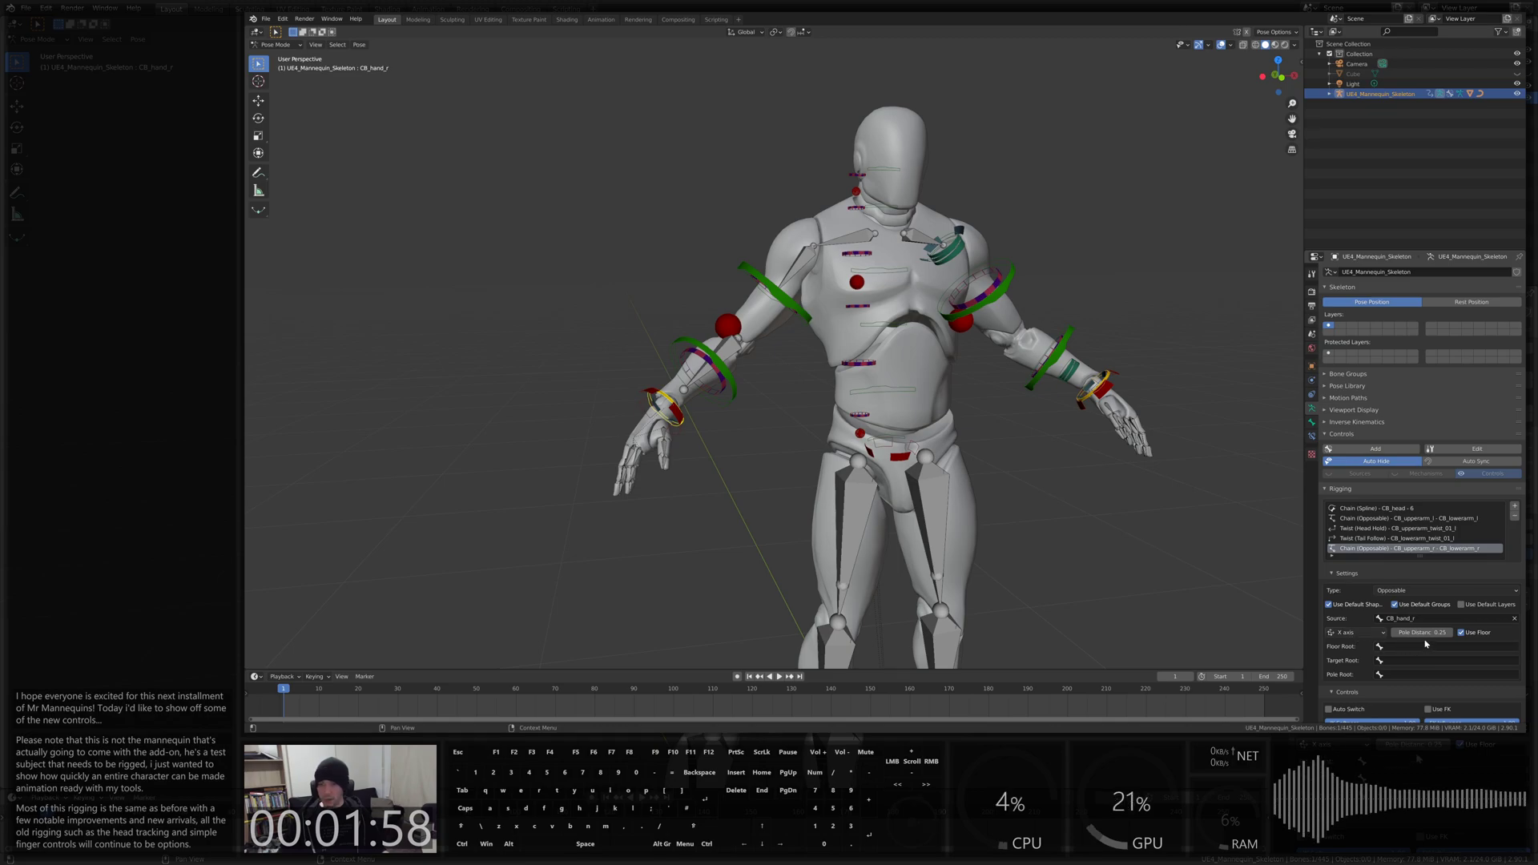
left_click(798, 267)
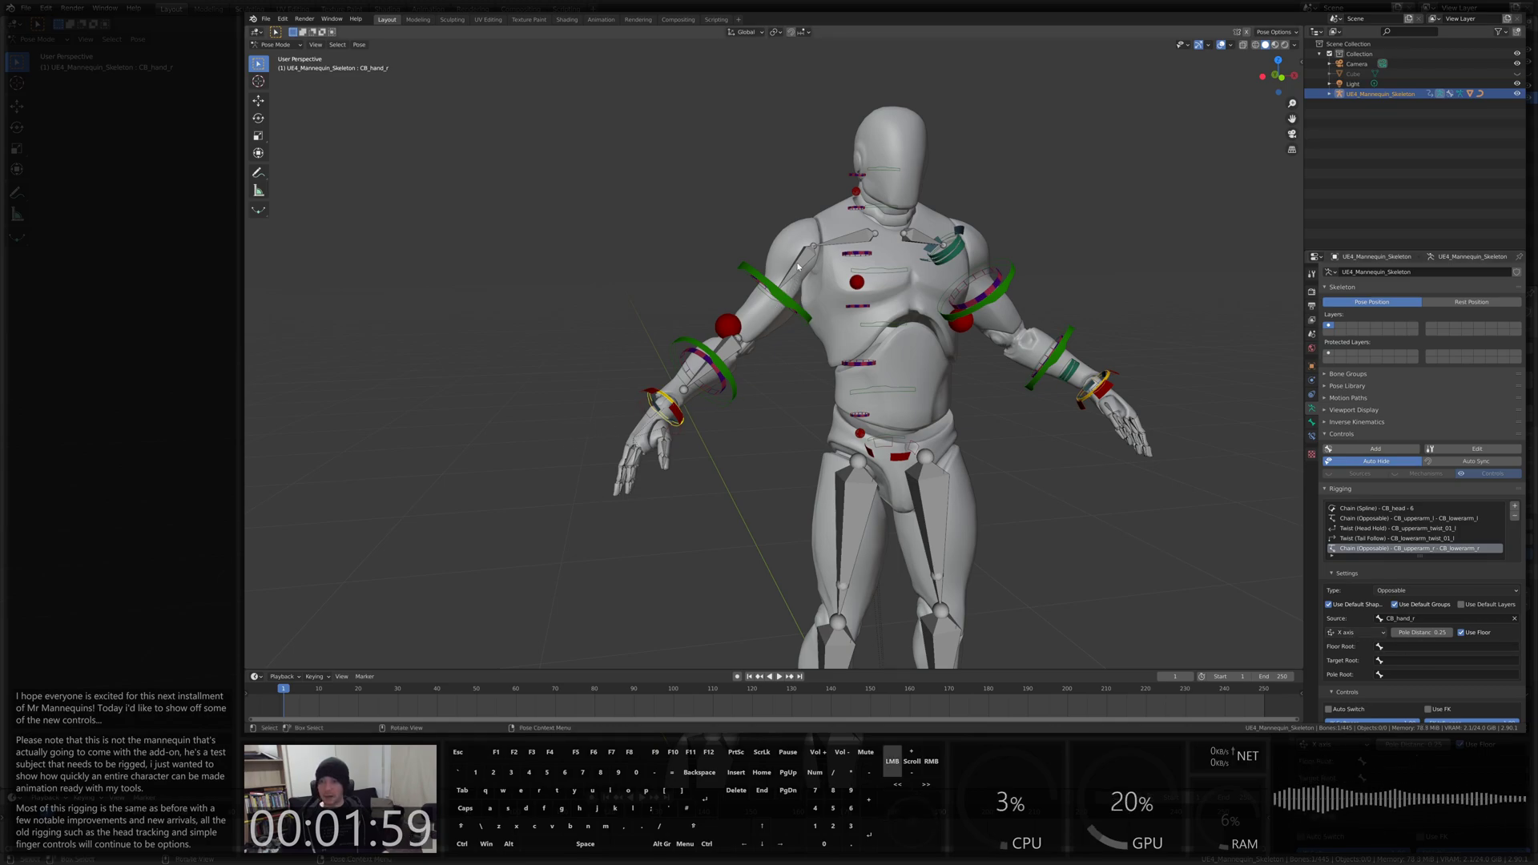
Add a Head Hold twist on CB_upperarm_twist_01_r with default shapes and groups, subtarget CB_upperarm_r
left_click(1515, 506)
left_click(1426, 590)
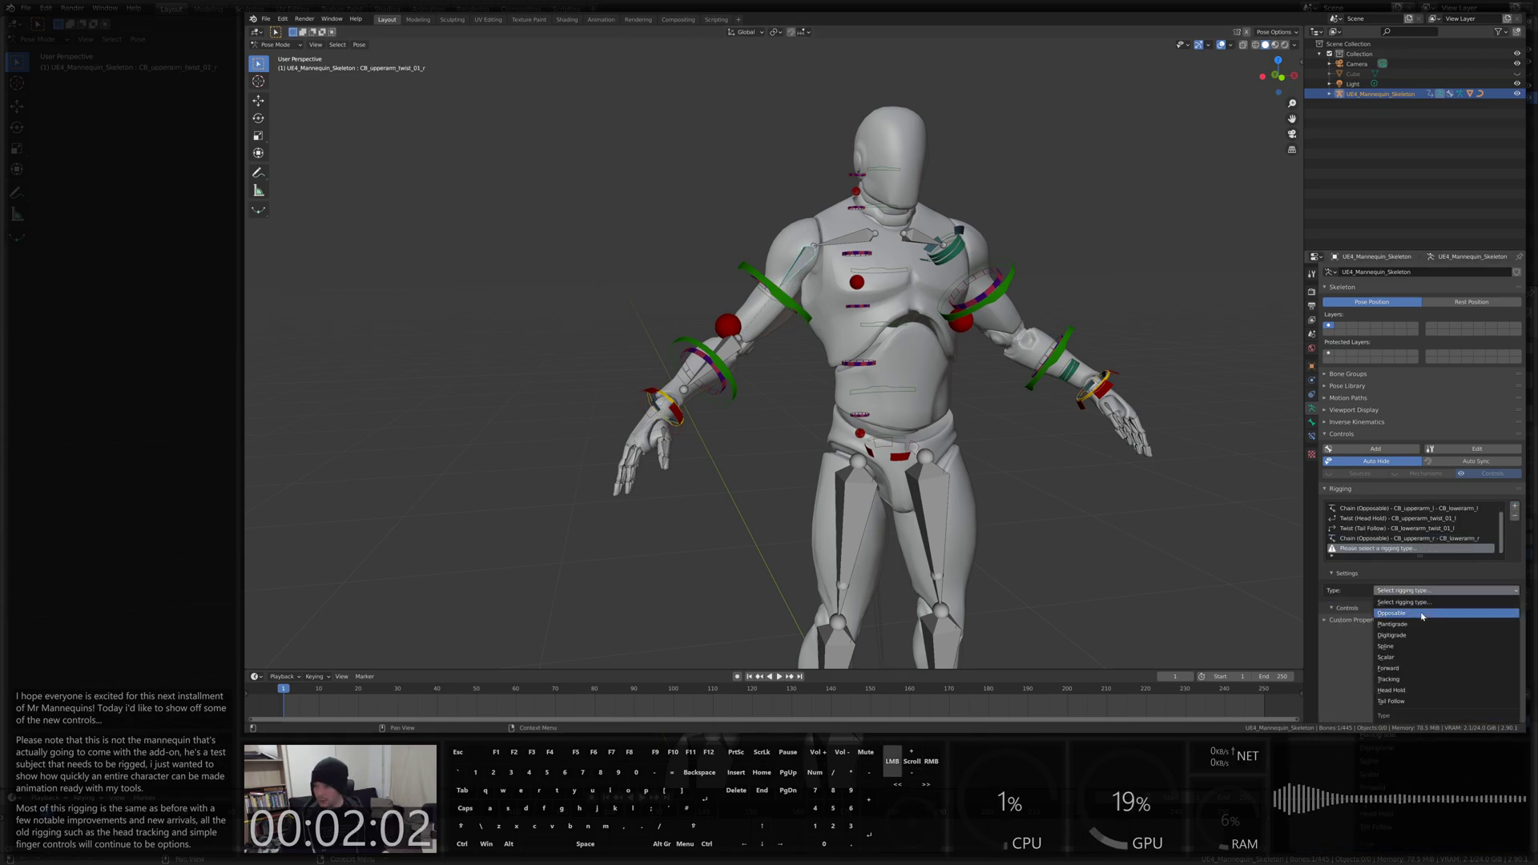
left_click(1394, 690)
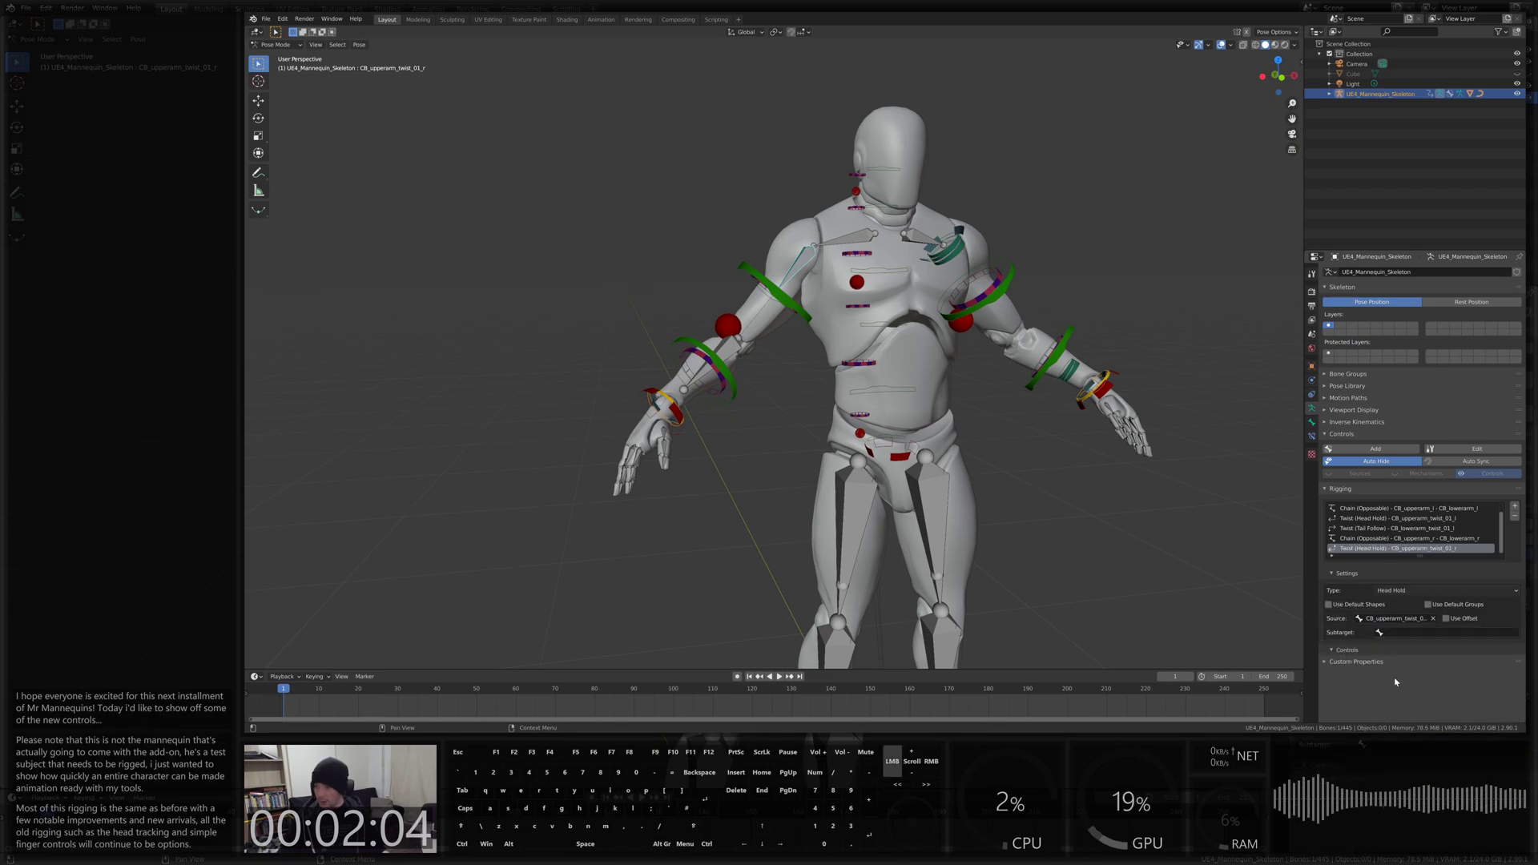
left_click(1329, 605)
left_click(1429, 604)
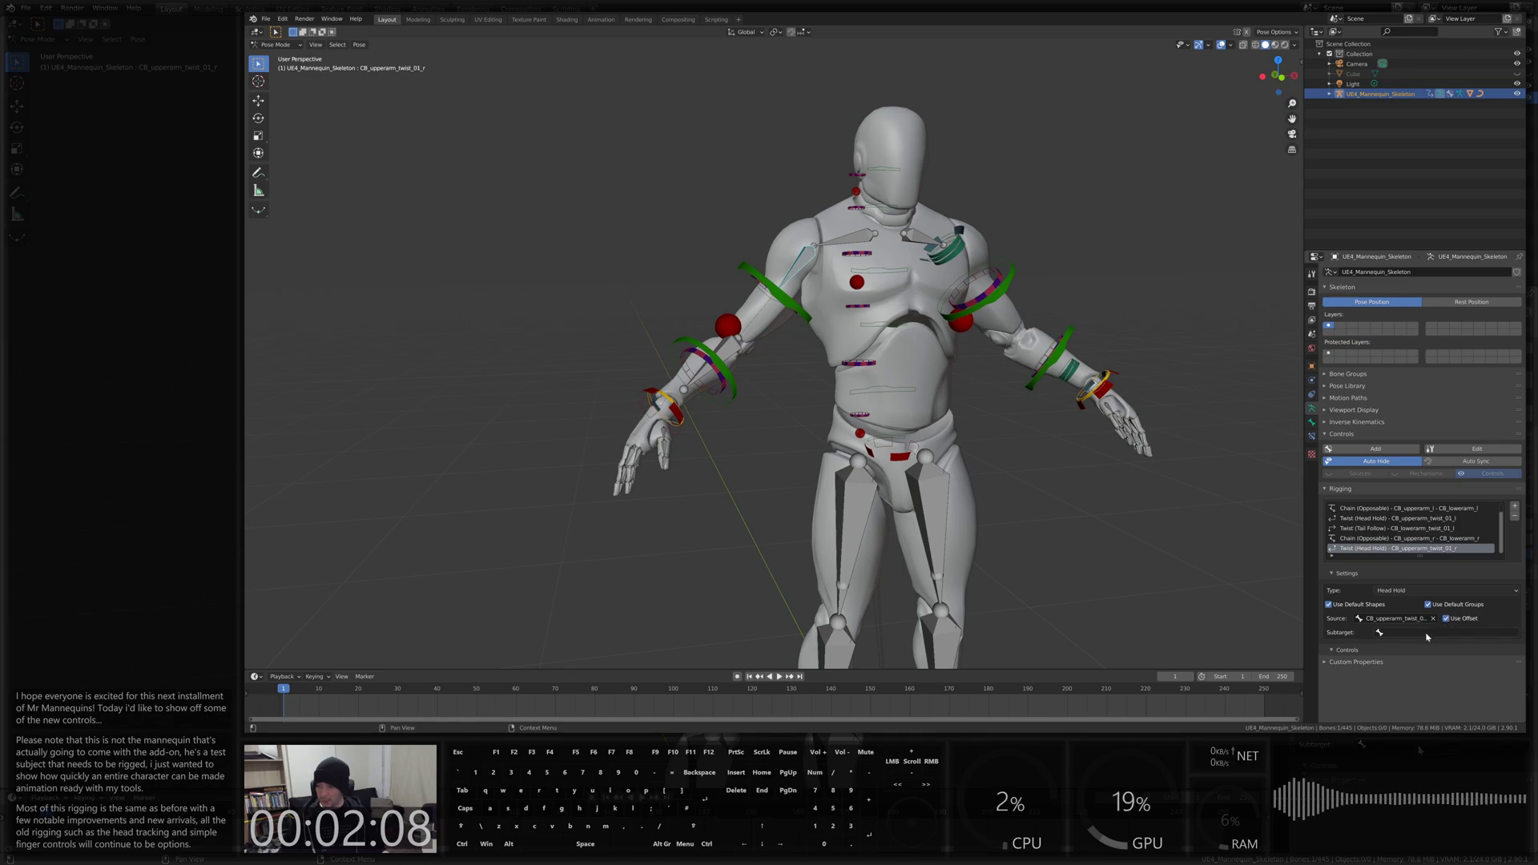
left_click(1427, 633)
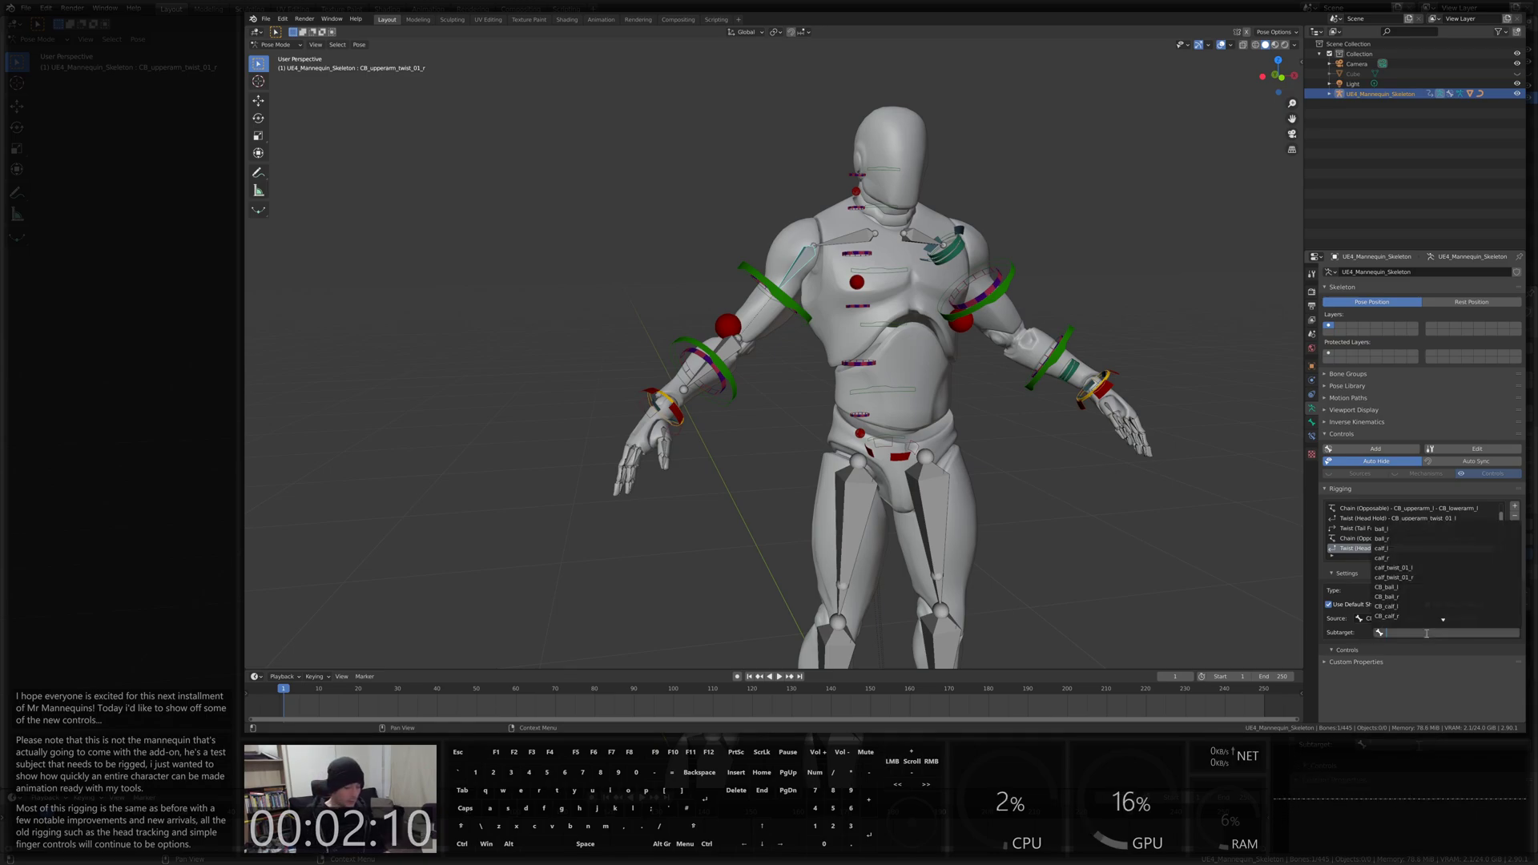
type("upper")
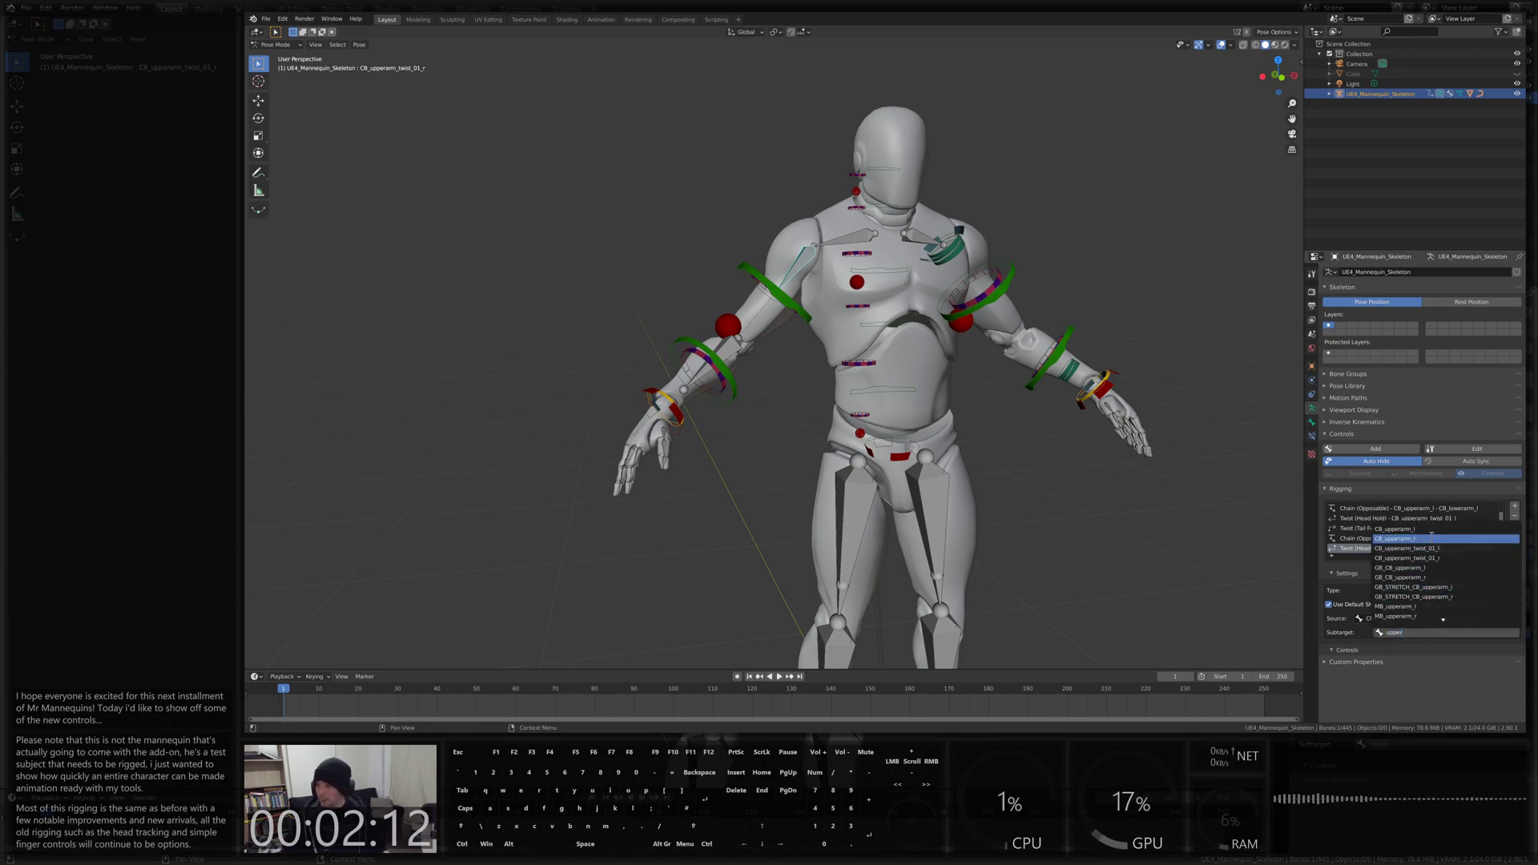
key("Return")
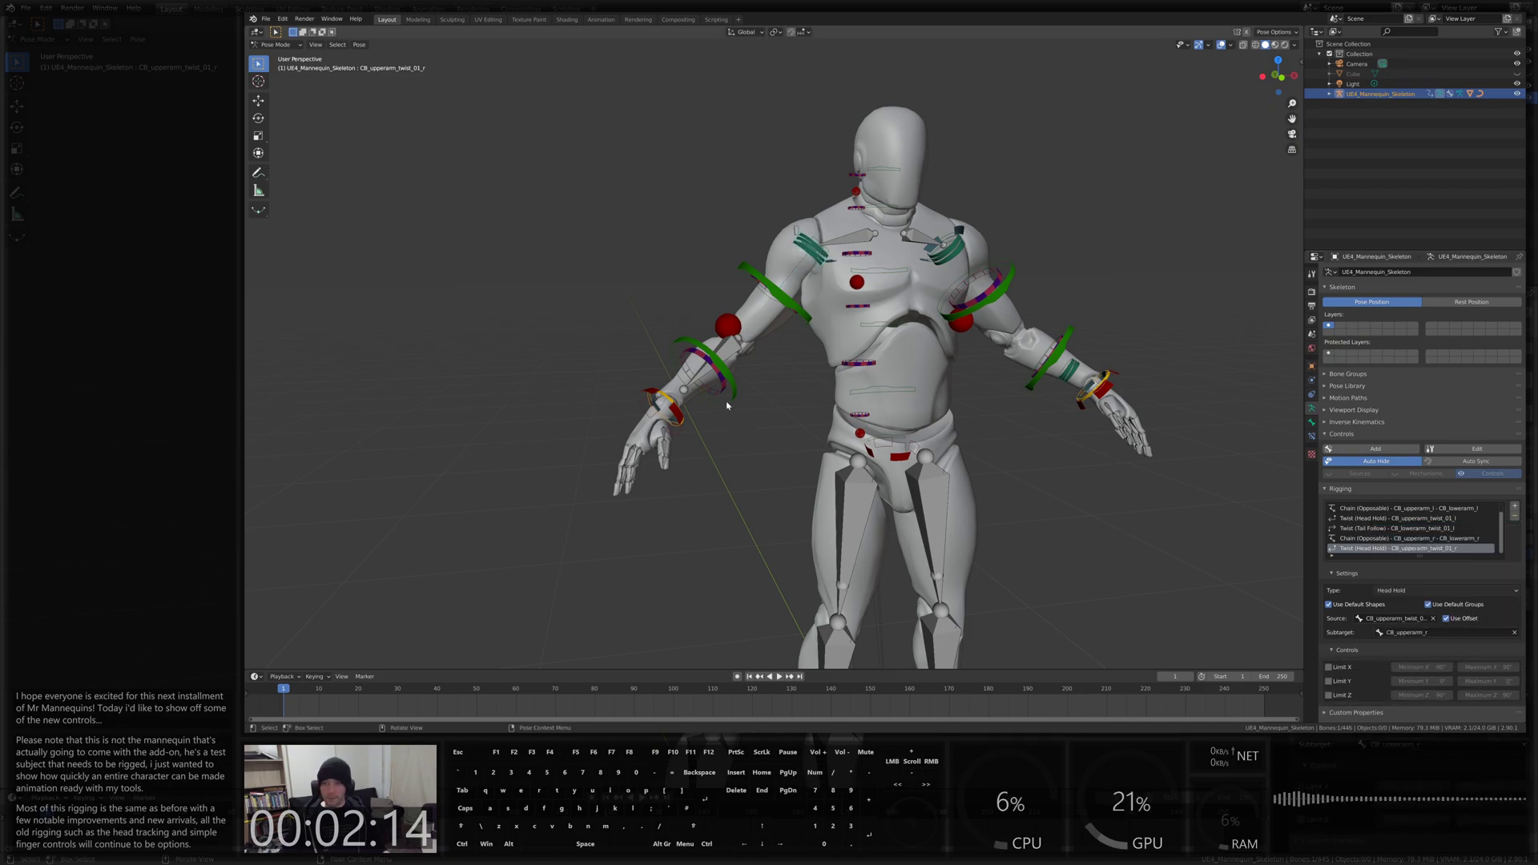
Add a Tail Follow twist on CB_lowerarm_twist_01_r following CB_hand_r
left_click(741, 350)
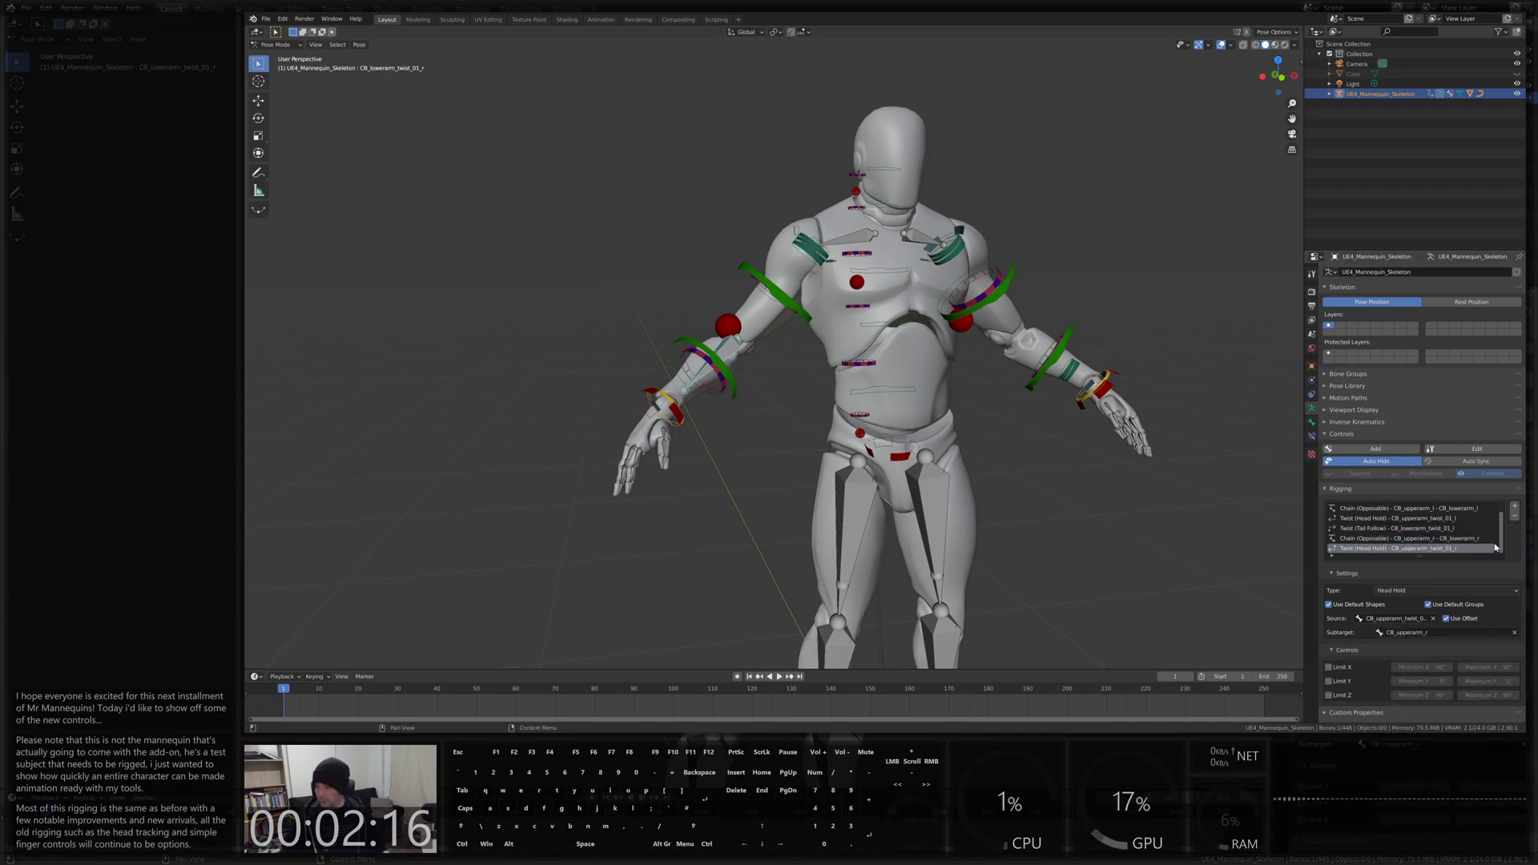
left_click(1516, 509)
left_click(1446, 590)
left_click(1394, 702)
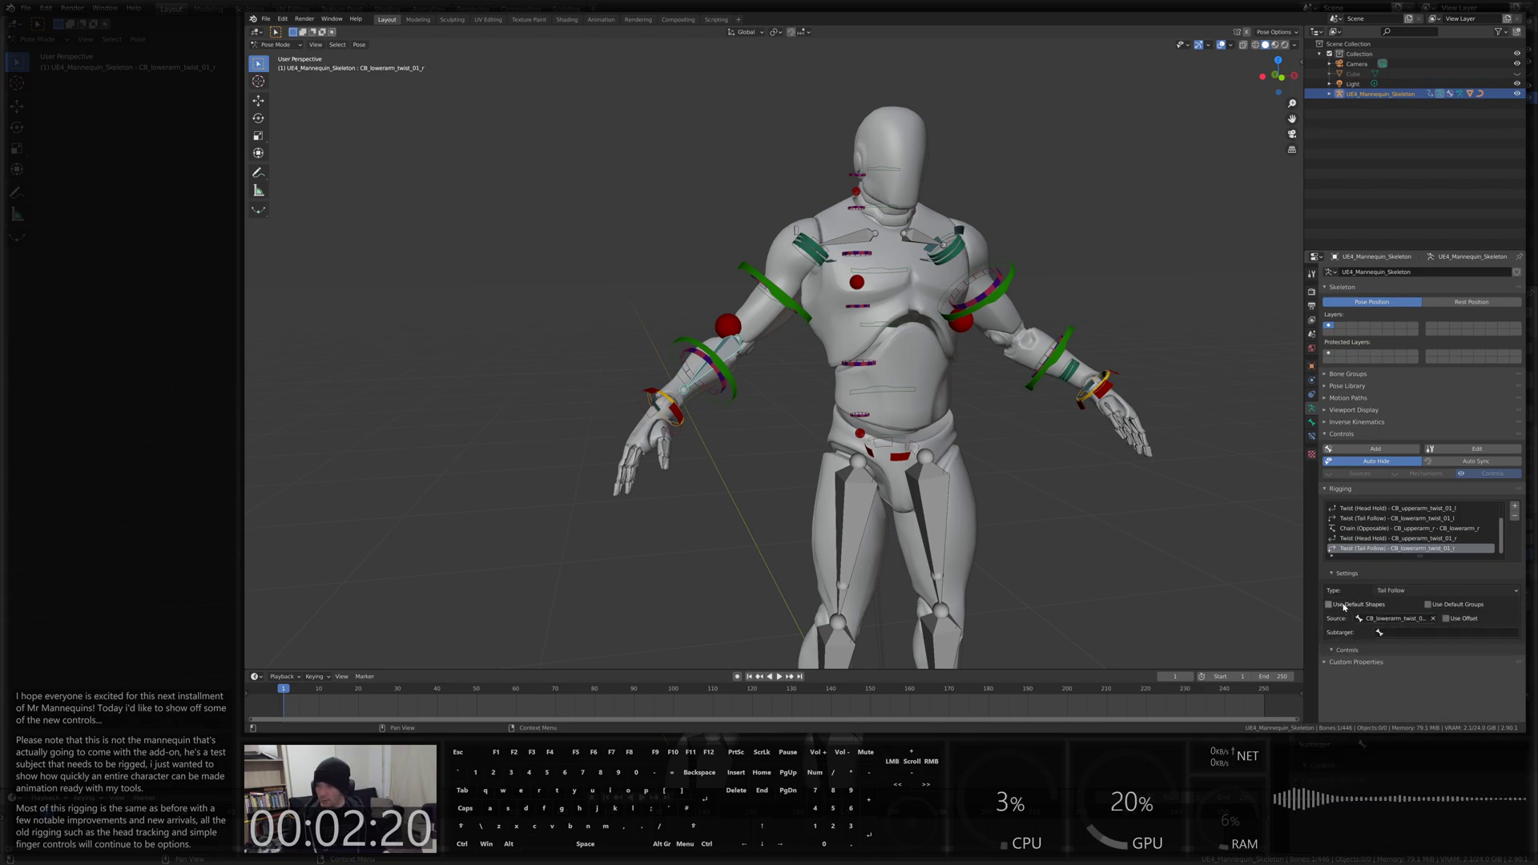
left_click(1437, 634)
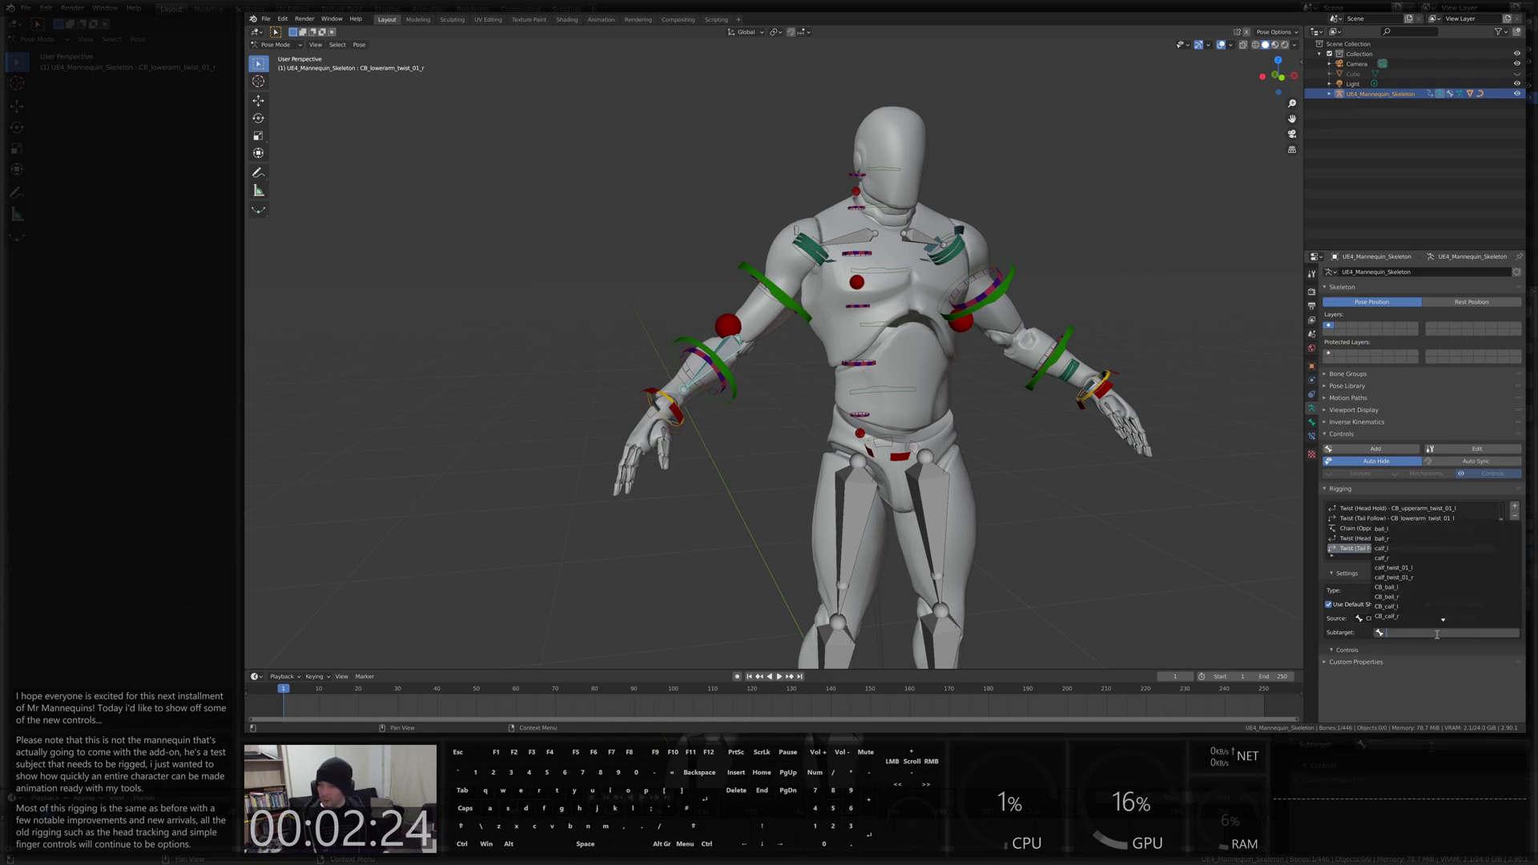
type("hand")
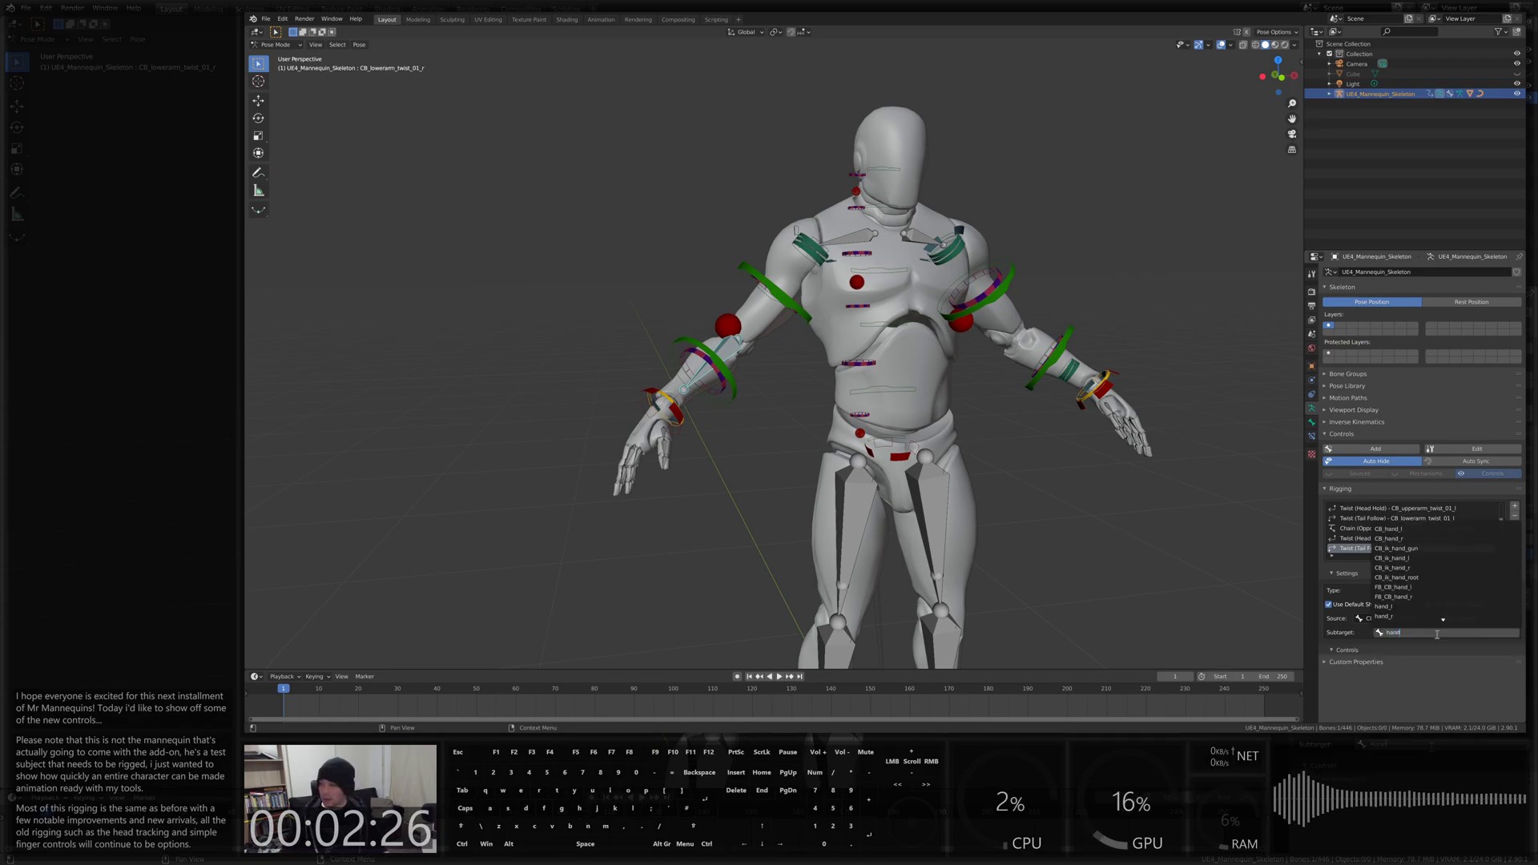
left_click(1411, 542)
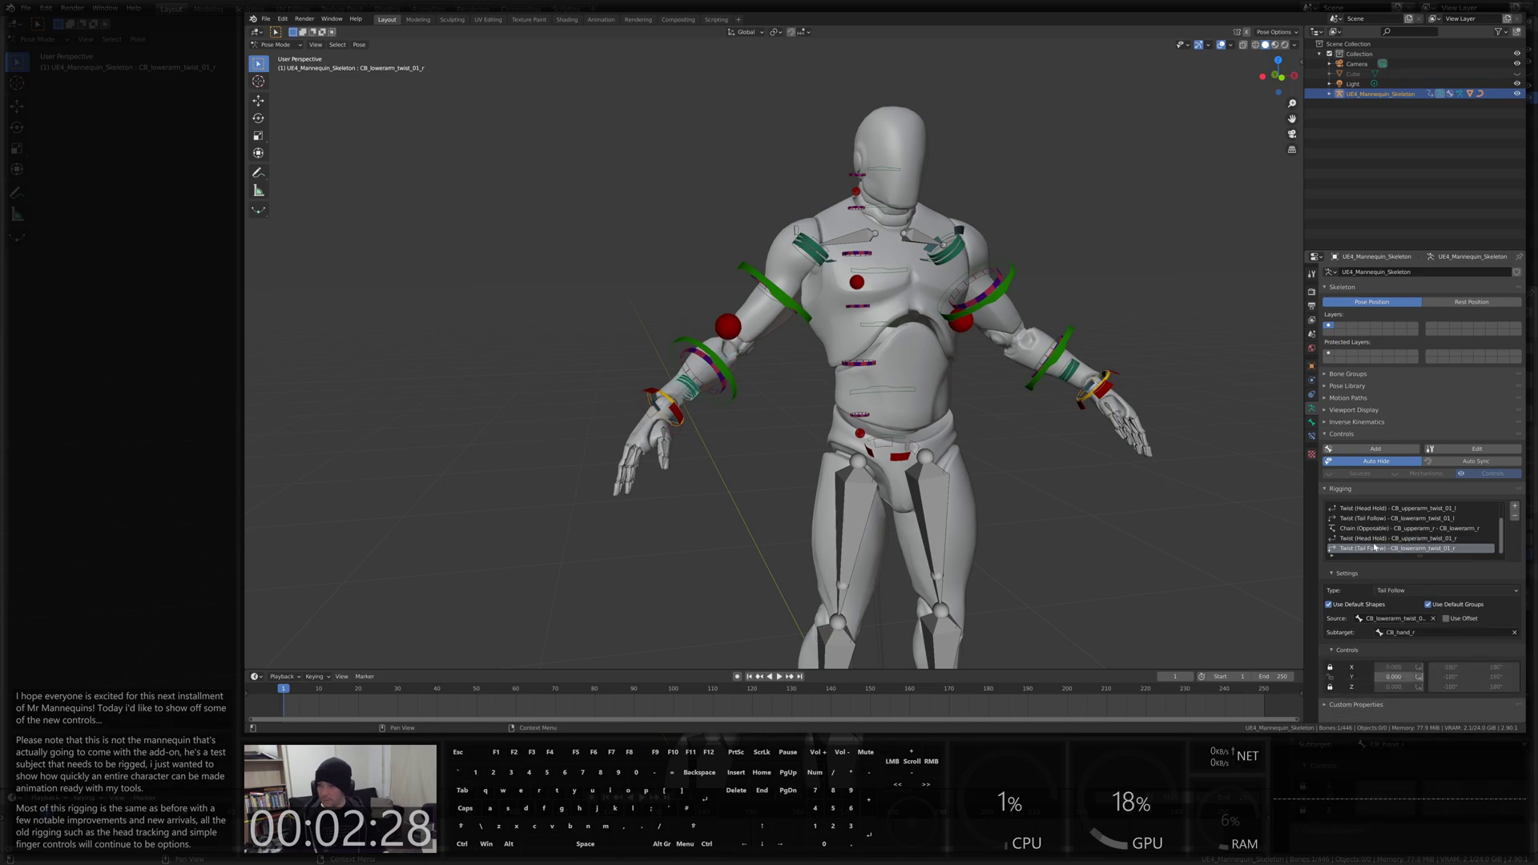
scroll(955, 303, "down", 3)
middle_click_drag(955, 303, 912, 278)
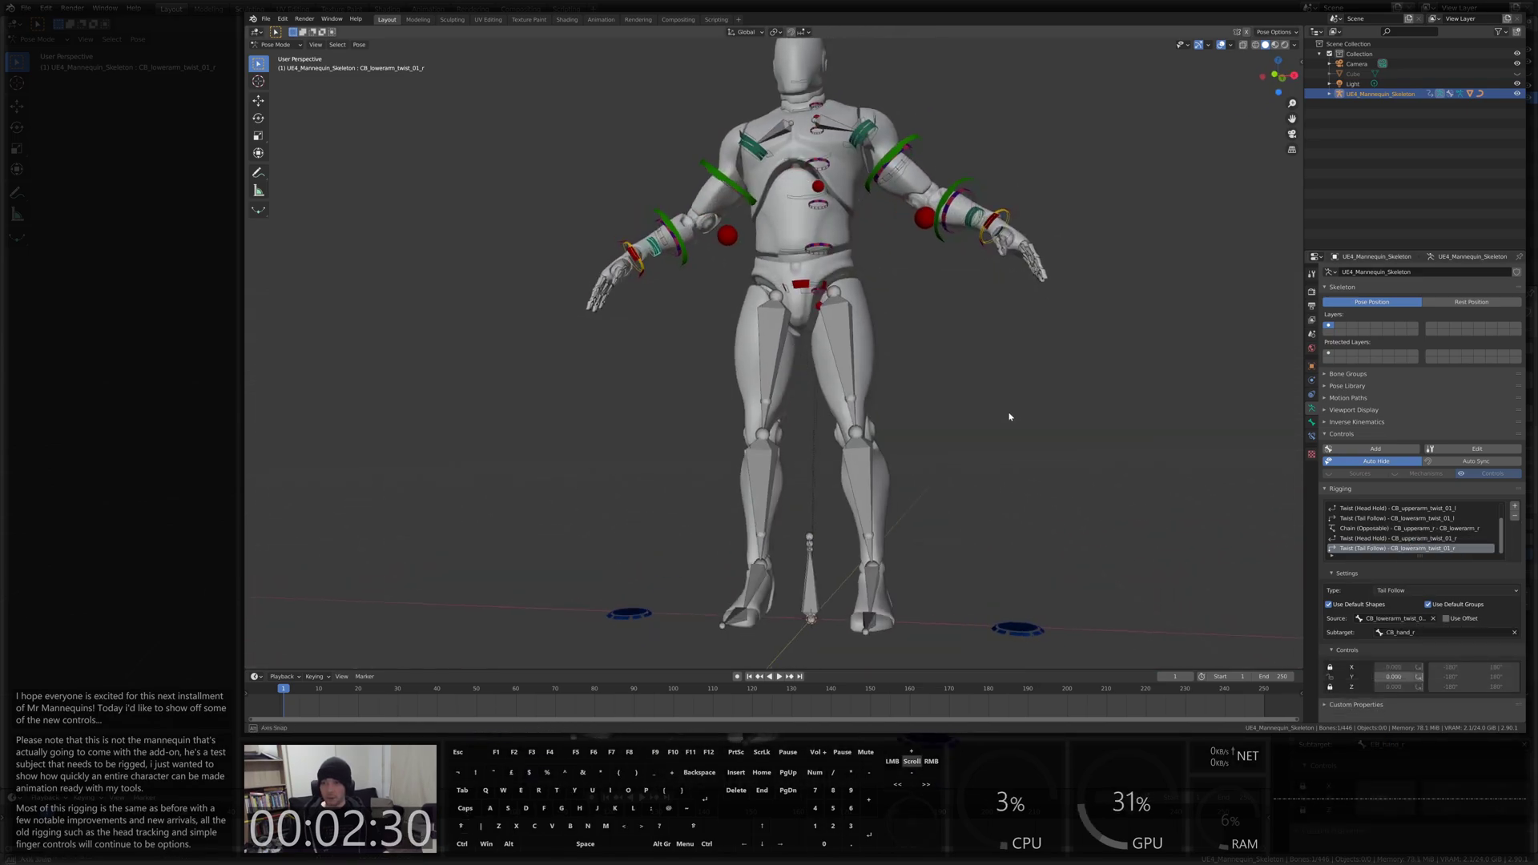
middle_click_drag(1010, 417, 921, 463)
Hide the left foot IK bone and add a Plantigrade chain on the left foot with default groups and floor
left_click(922, 463)
key("h")
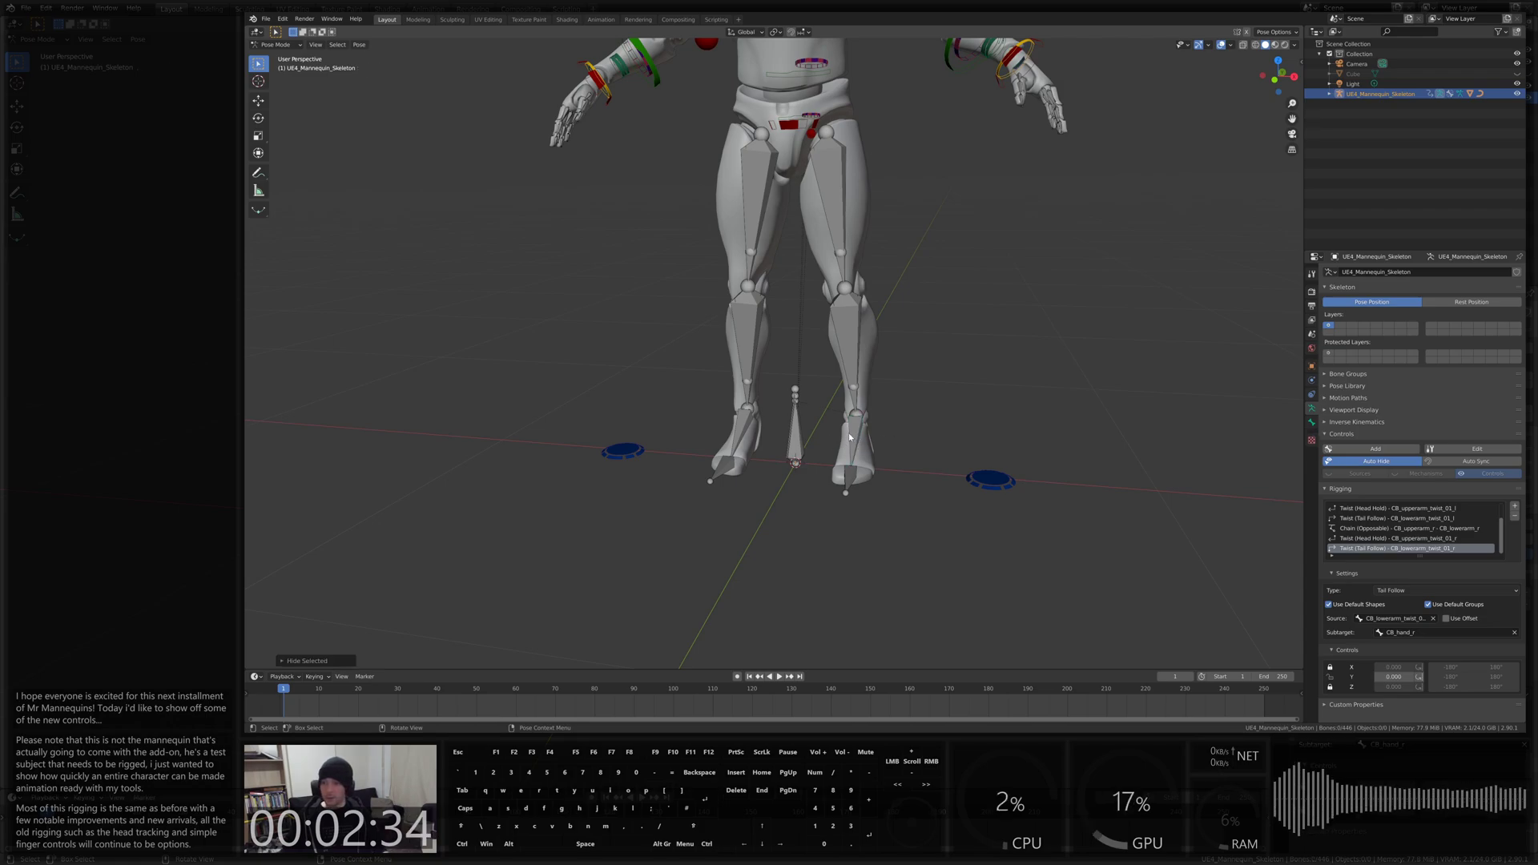
left_click(852, 438)
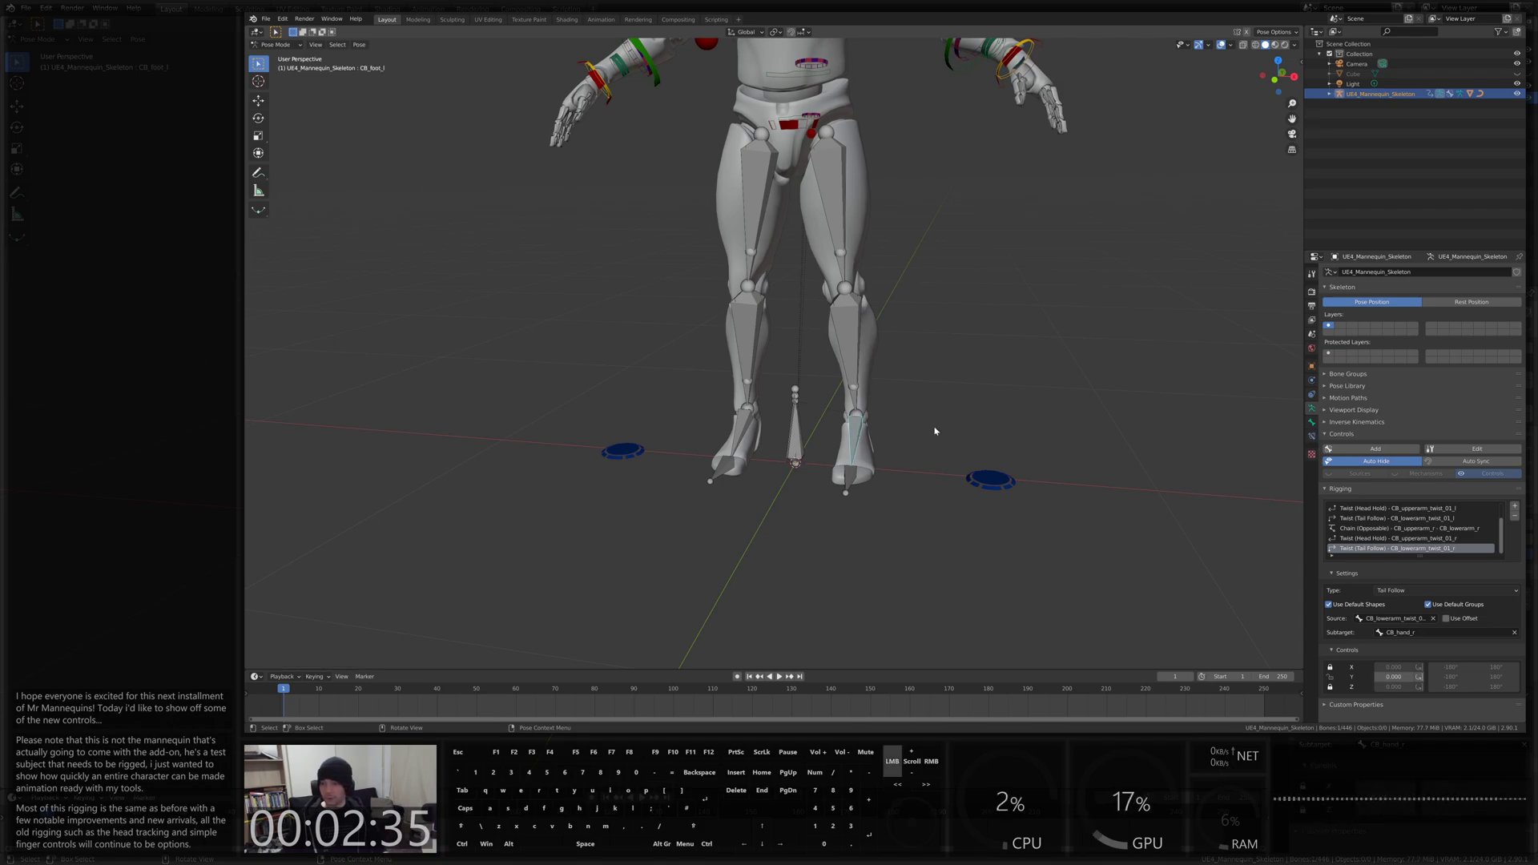
left_click(1515, 508)
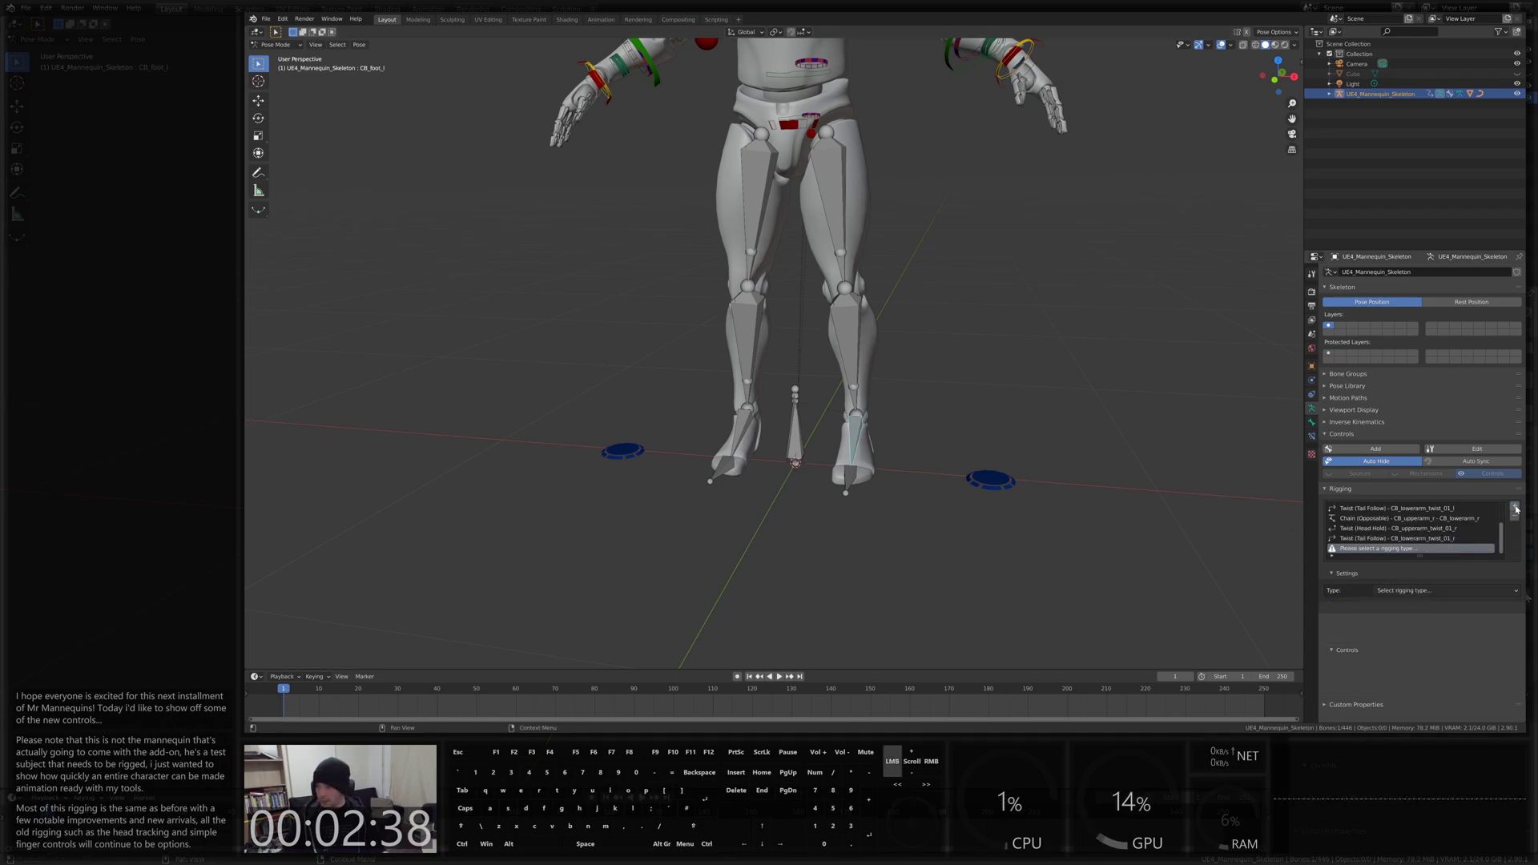
left_click(1436, 589)
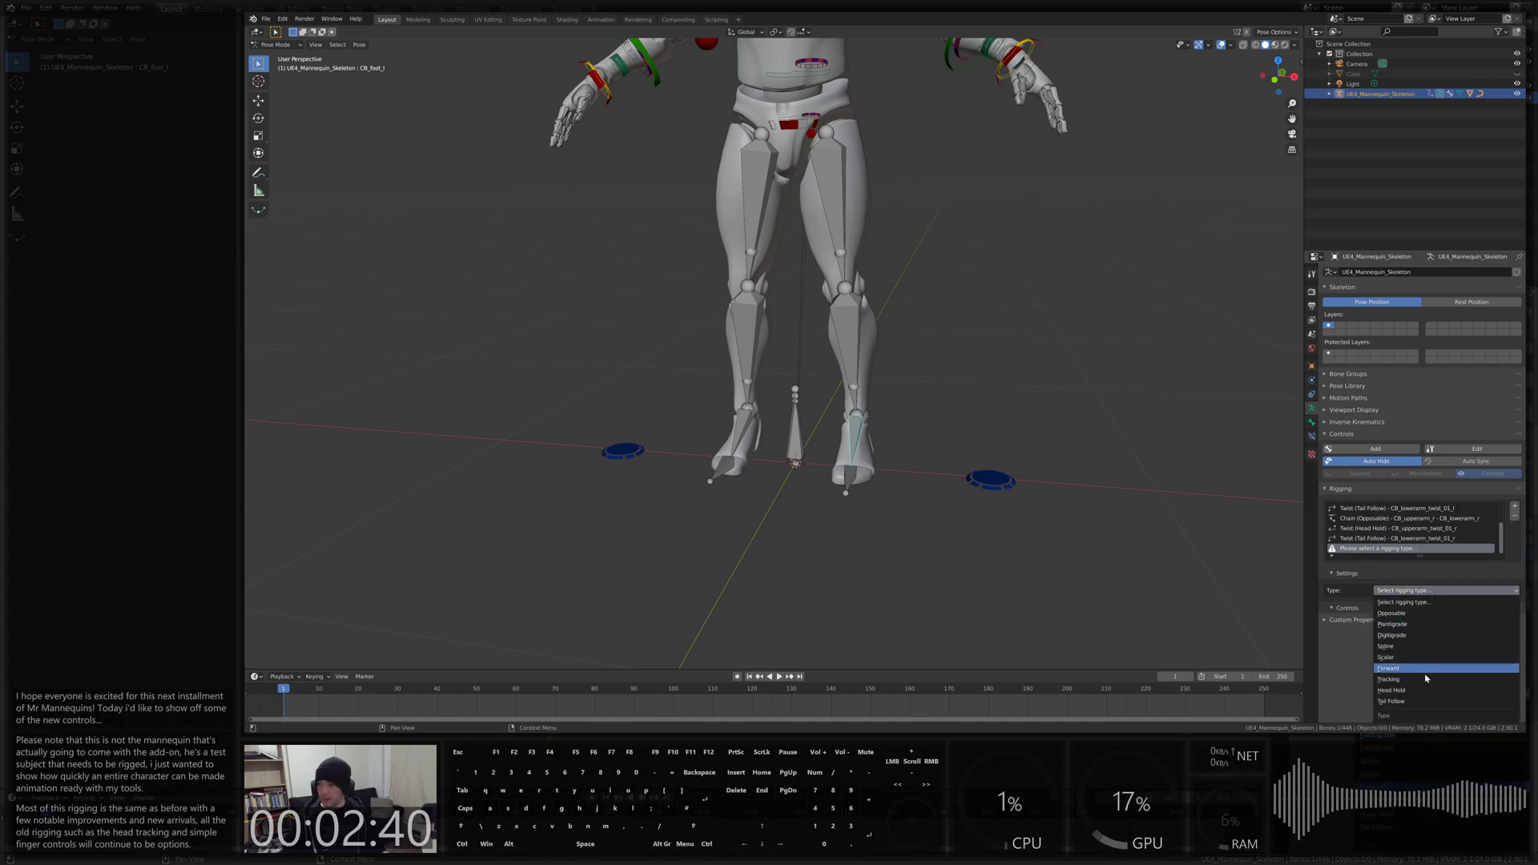
left_click(1420, 625)
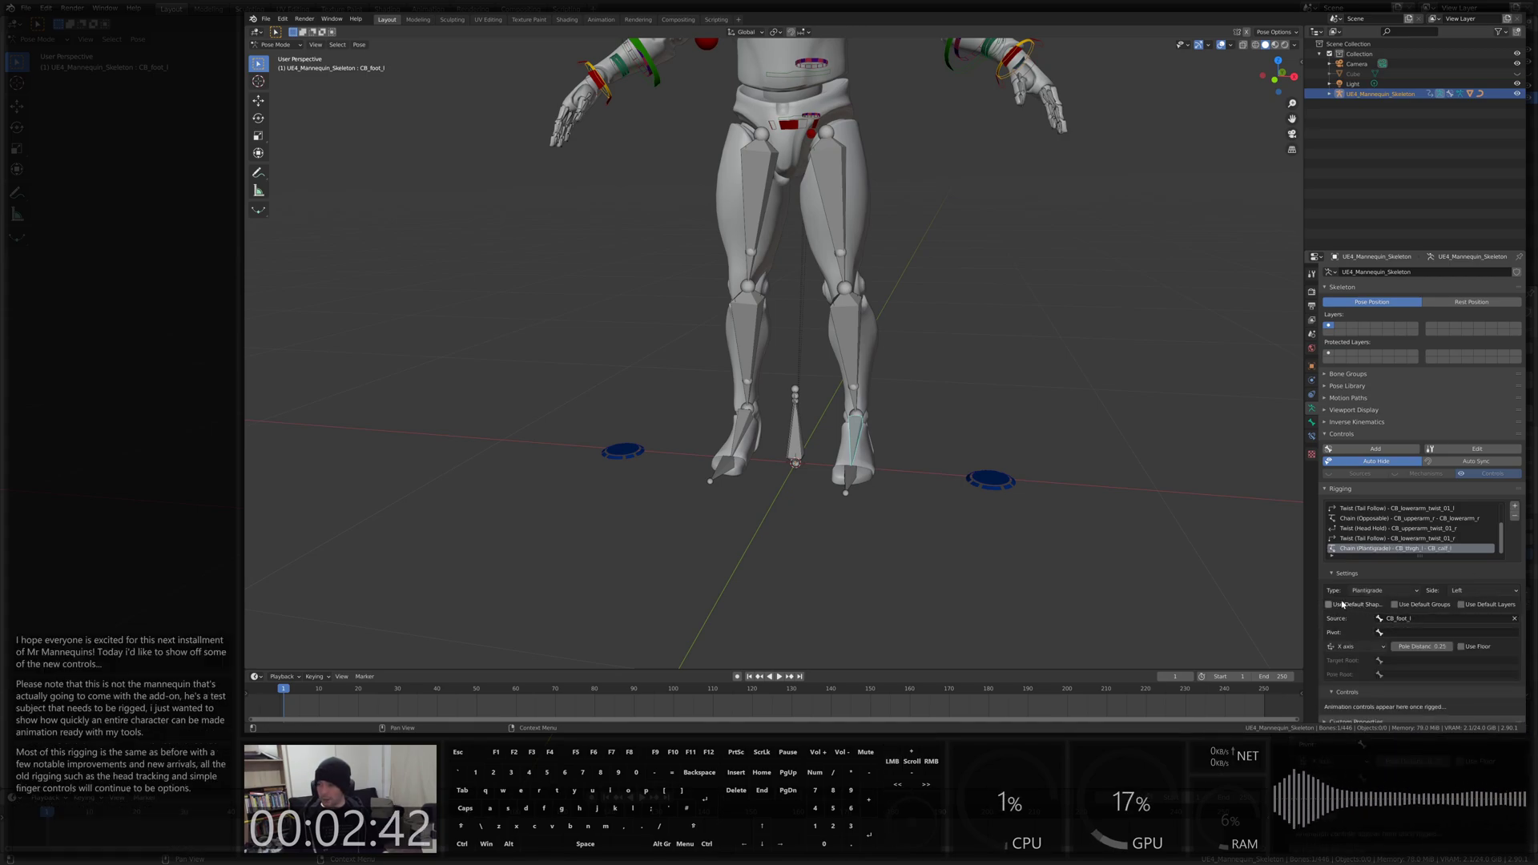
left_click(1396, 605)
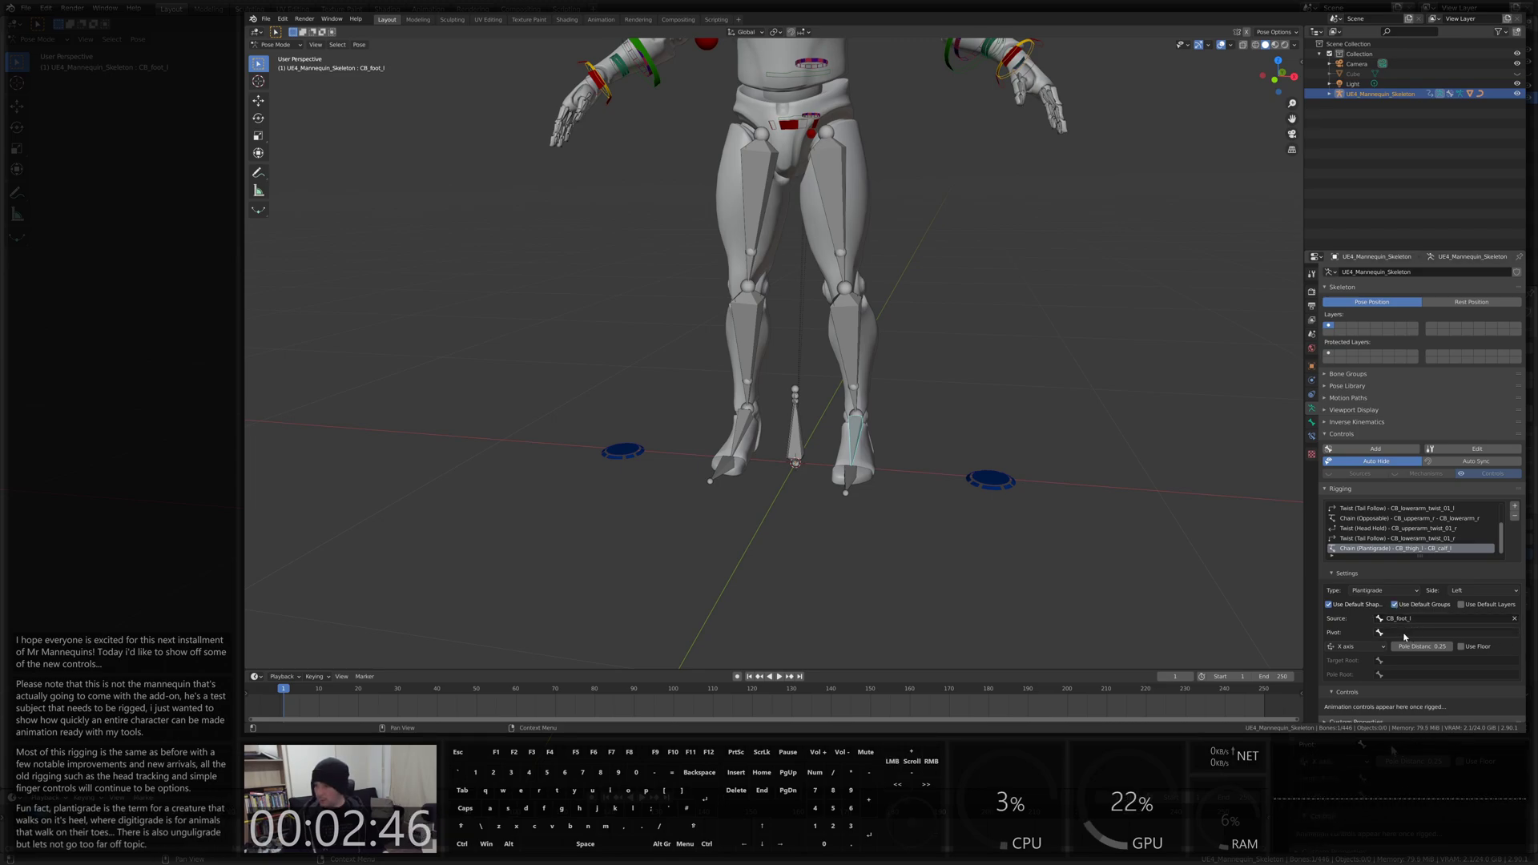
left_click(1462, 647)
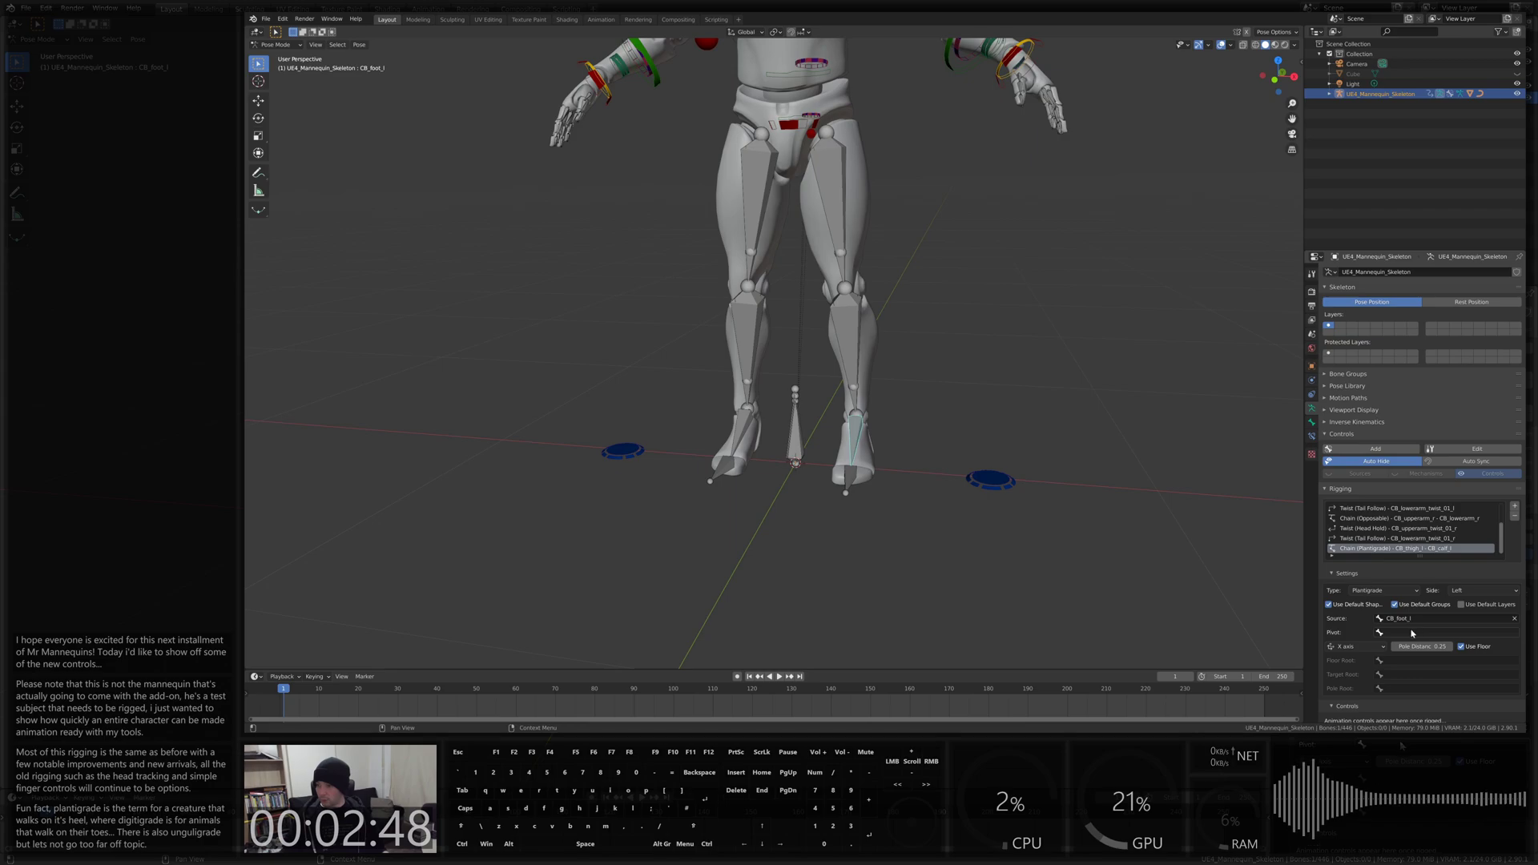
Set the leg chain's pivot bone to CB_ball_l
left_click(1412, 634)
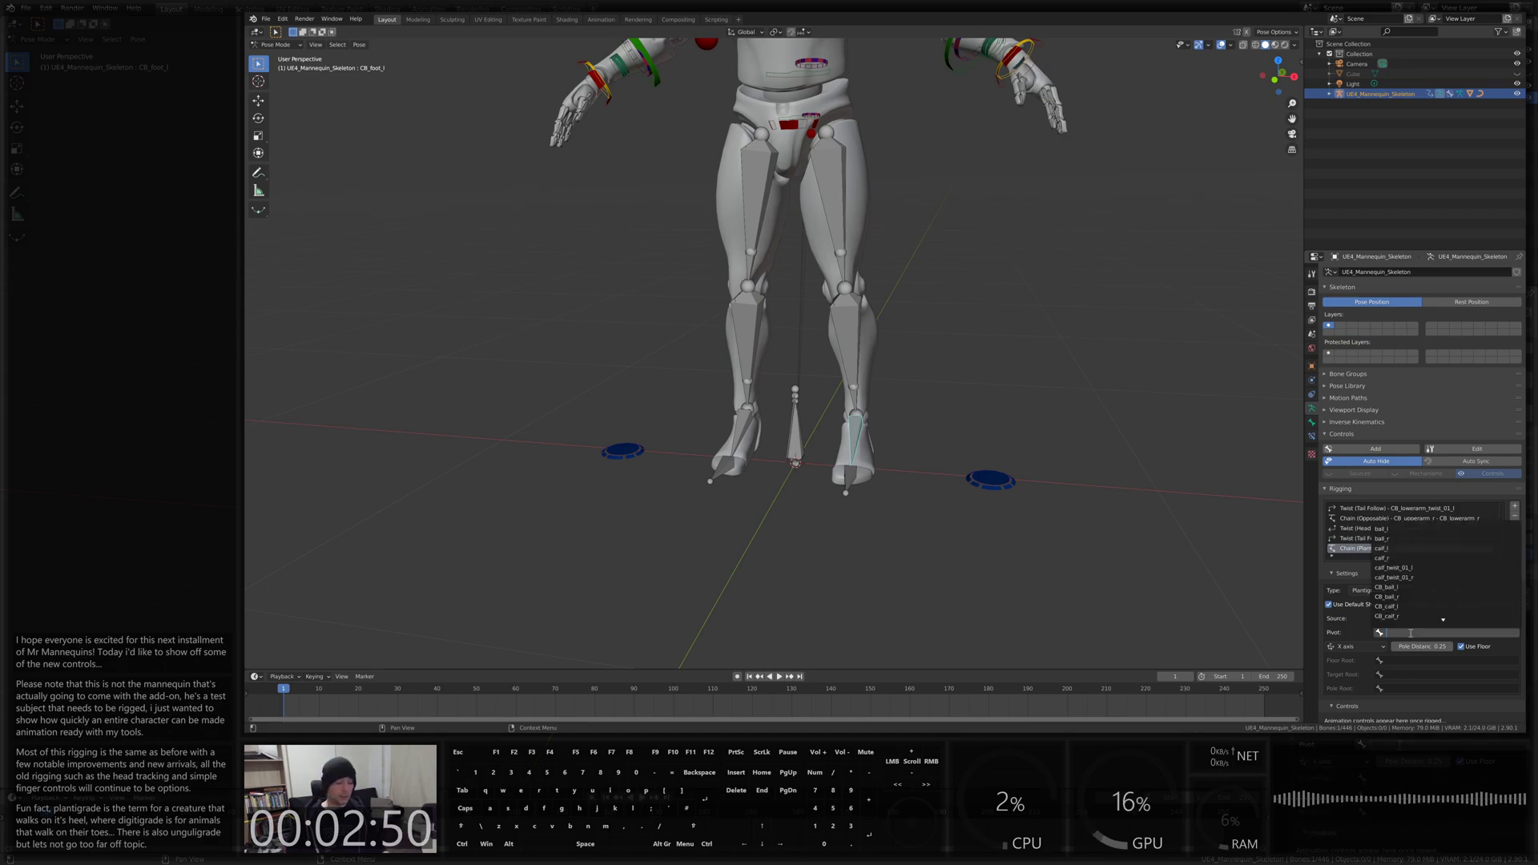
type("ball")
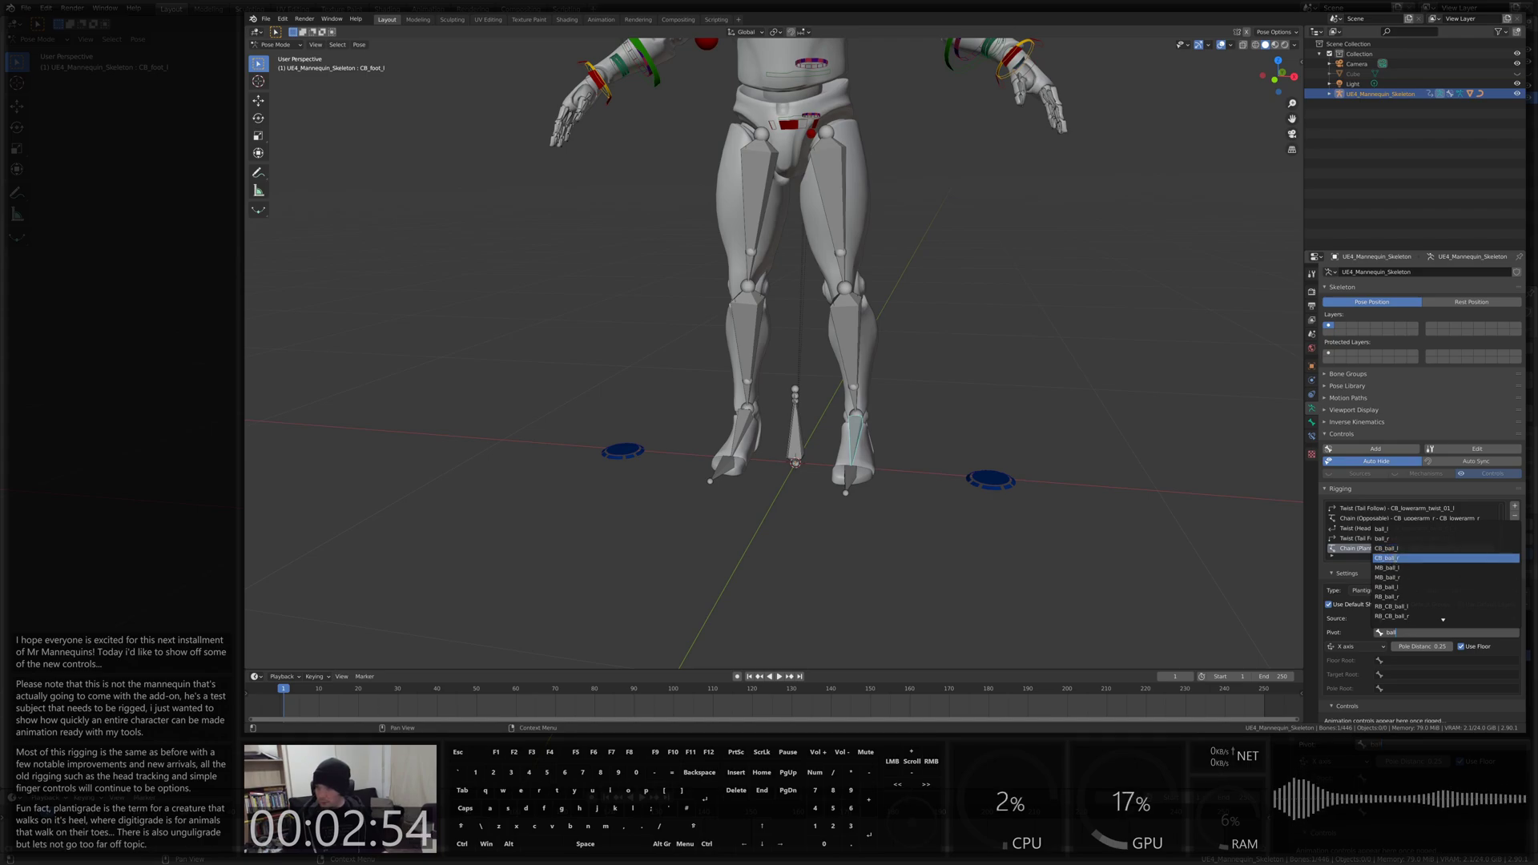
left_click(1395, 557)
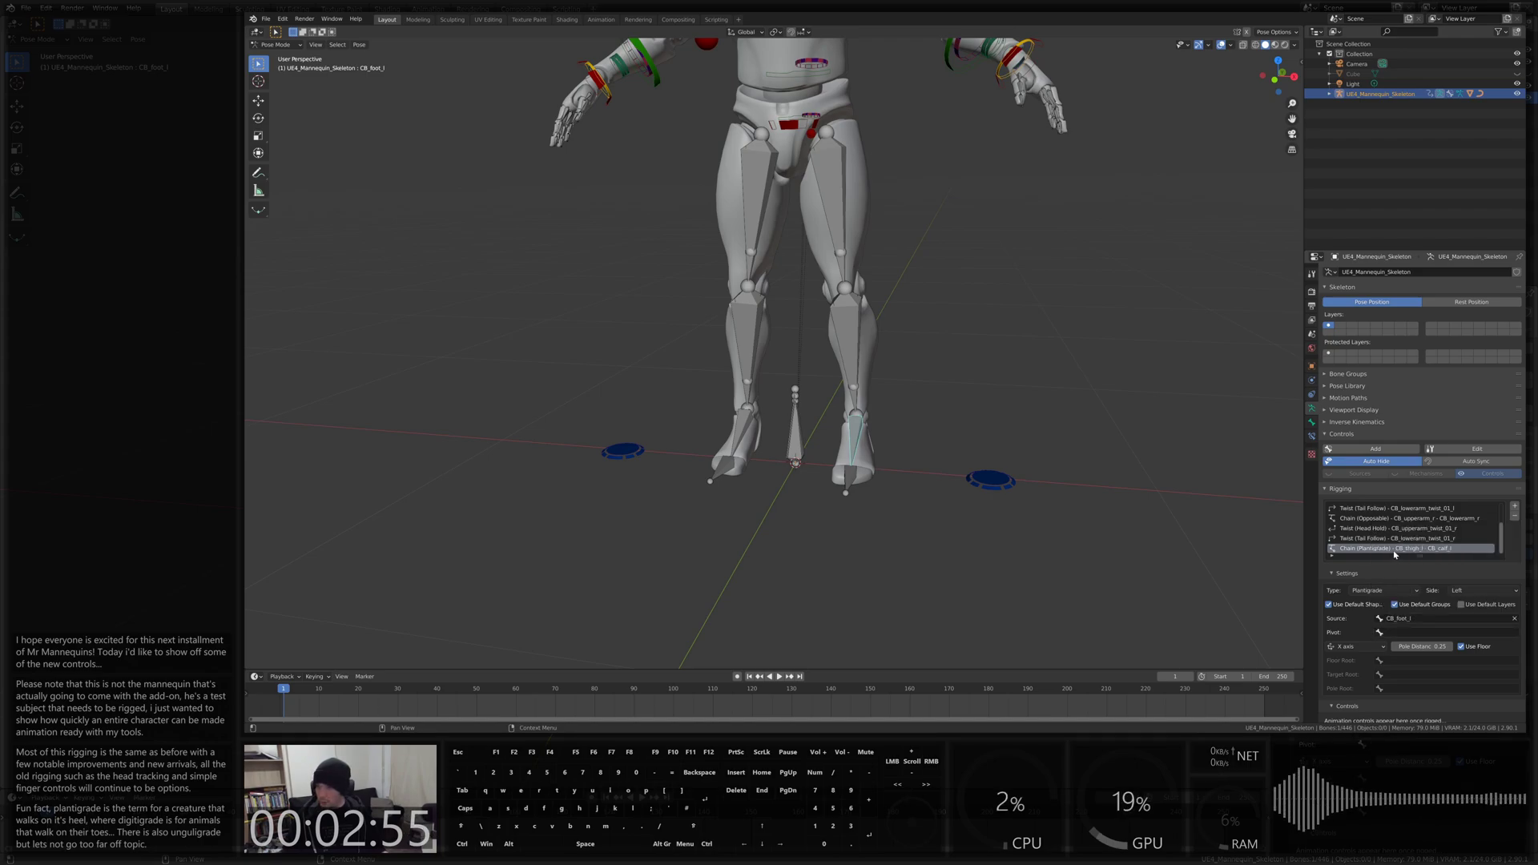
left_click(1408, 633)
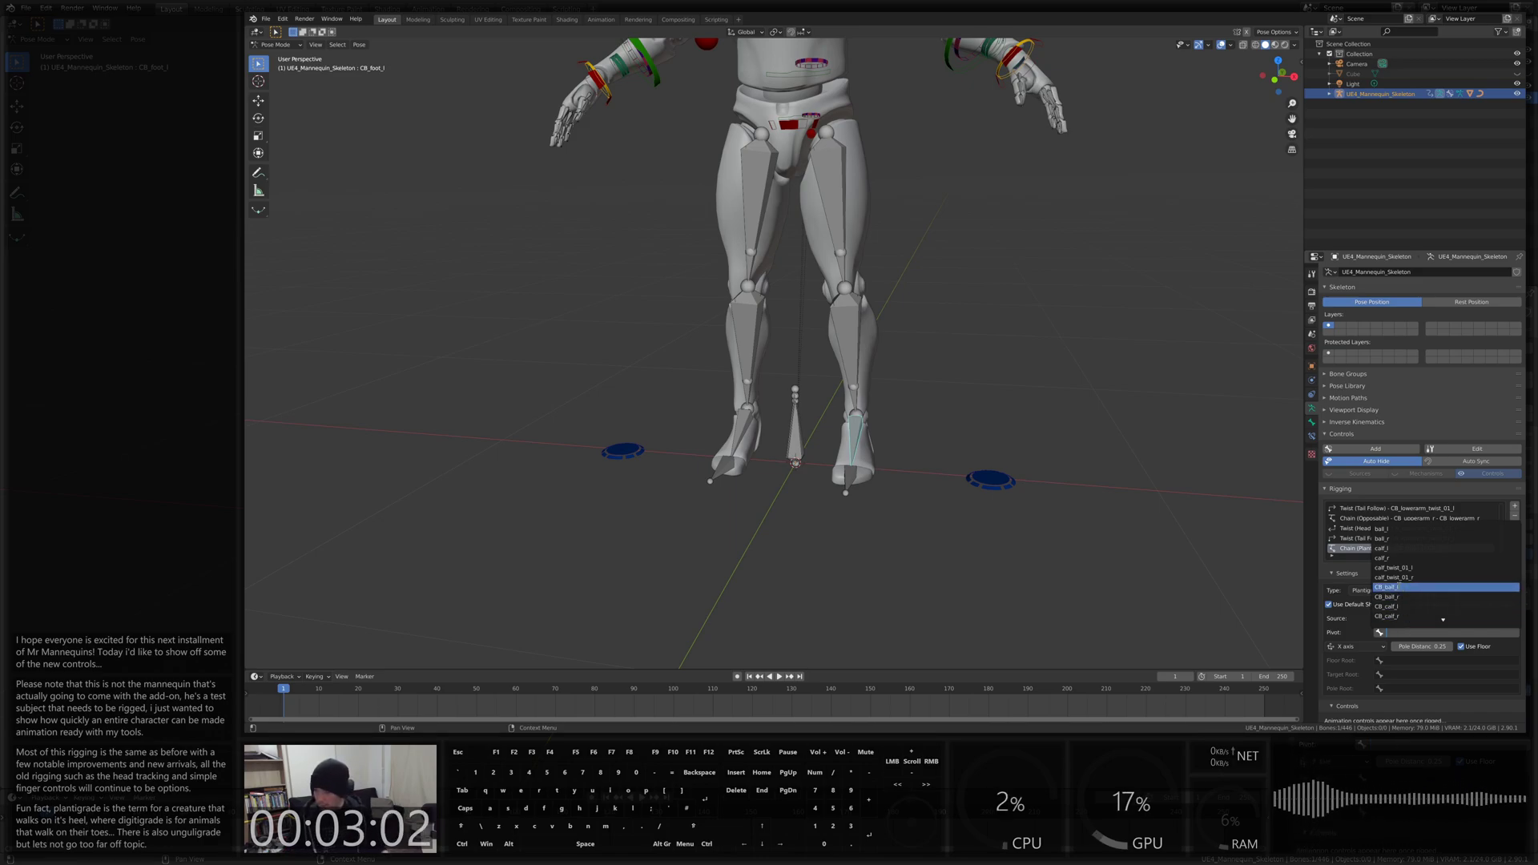
key("Escape")
left_click(1419, 633)
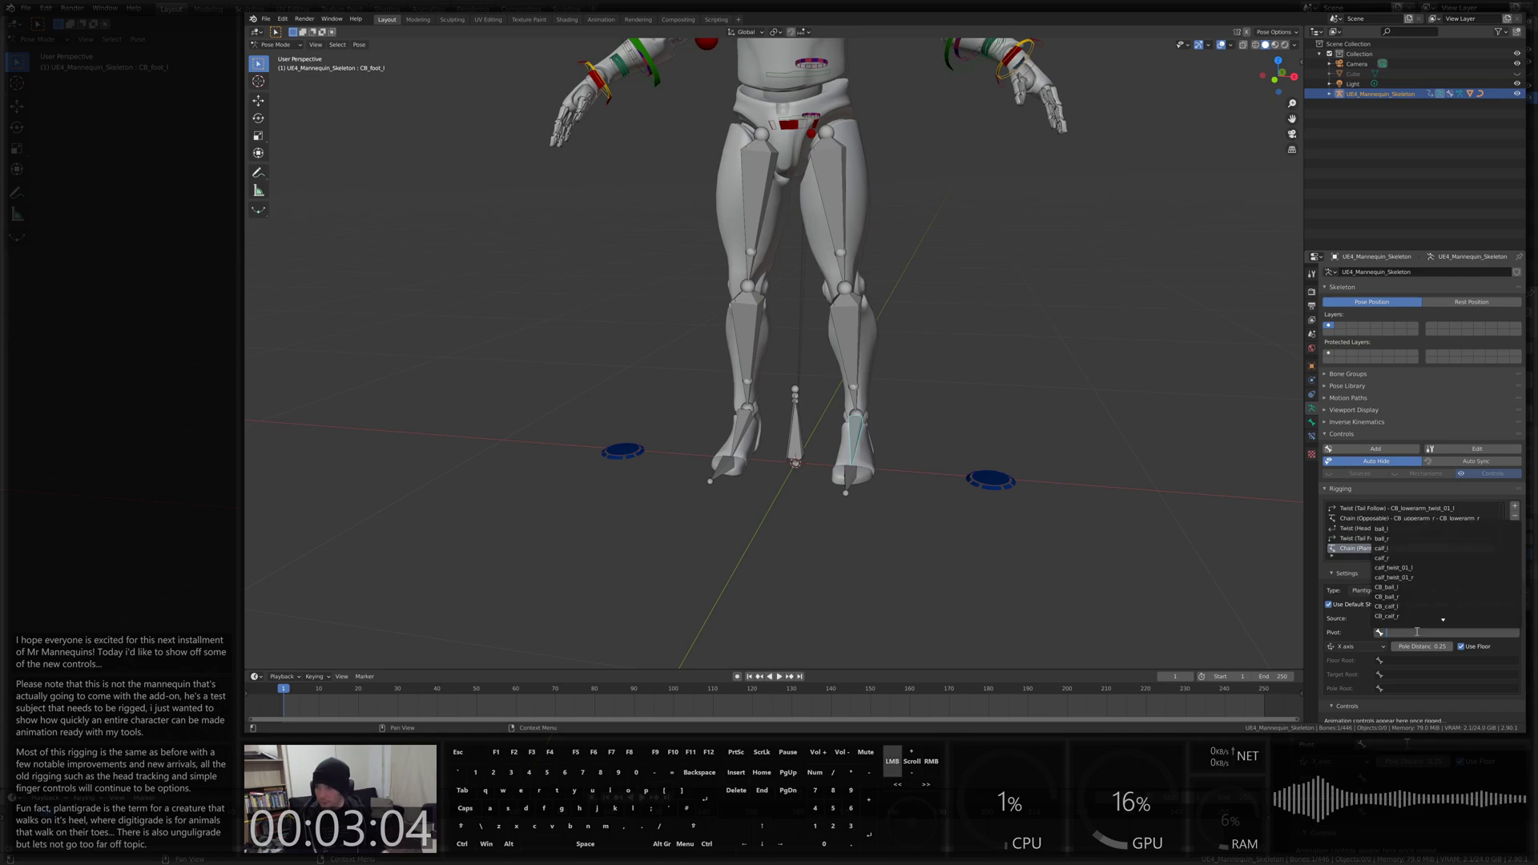
left_click(1397, 589)
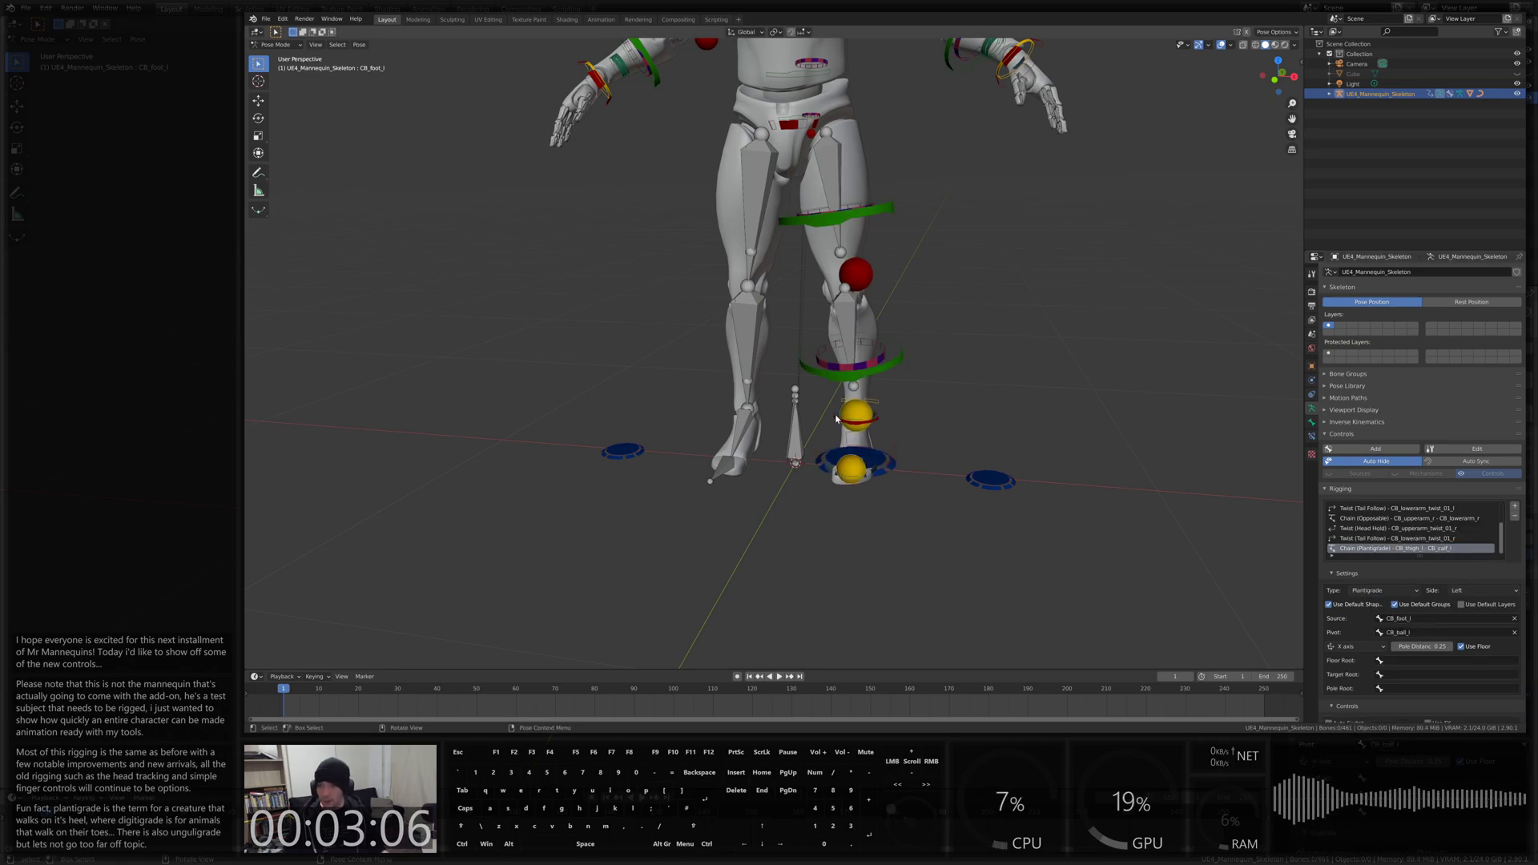
Set the pivot axis to -X
scroll(948, 434, "down", 2)
middle_click_drag(948, 434, 892, 428)
left_click(1355, 647)
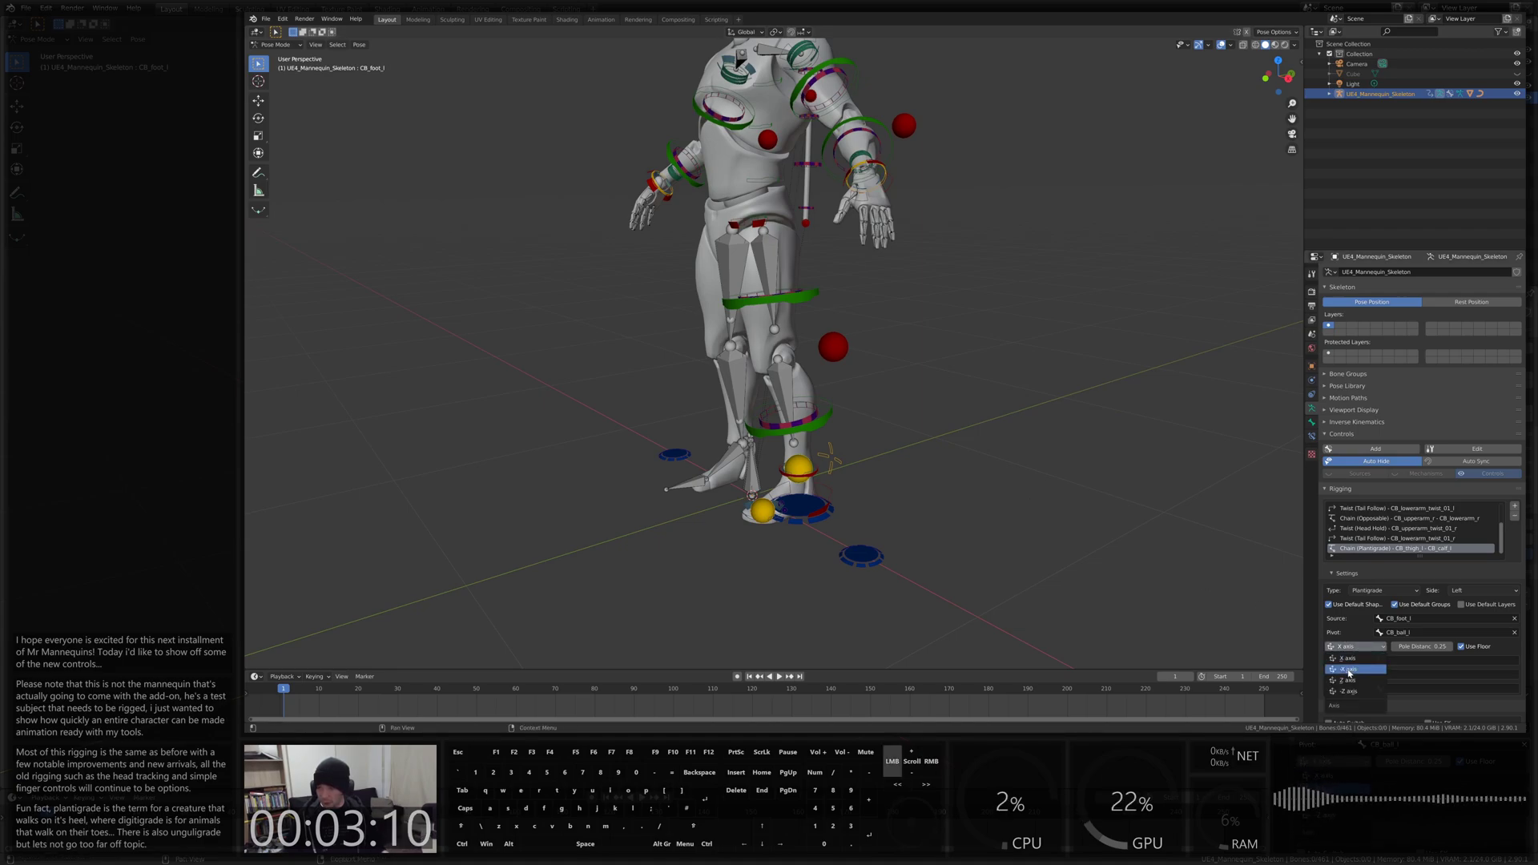
left_click(1349, 672)
middle_click_drag(781, 267, 1087, 451)
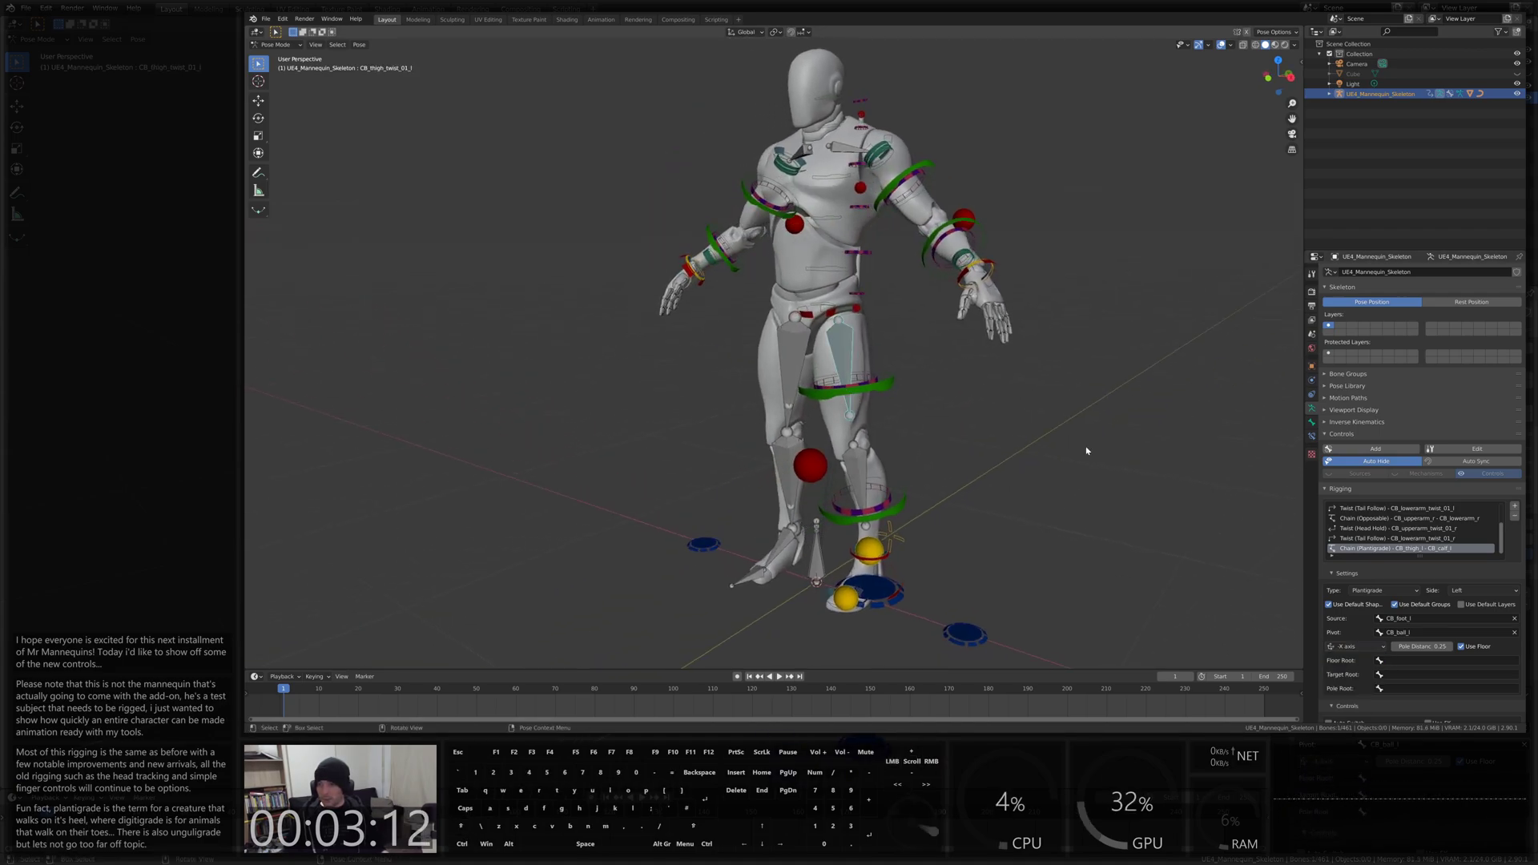
Add a Head Hold twist on the left thigh twist bone with default groups, offset, subtarget CB_thigh_l
left_click(1515, 508)
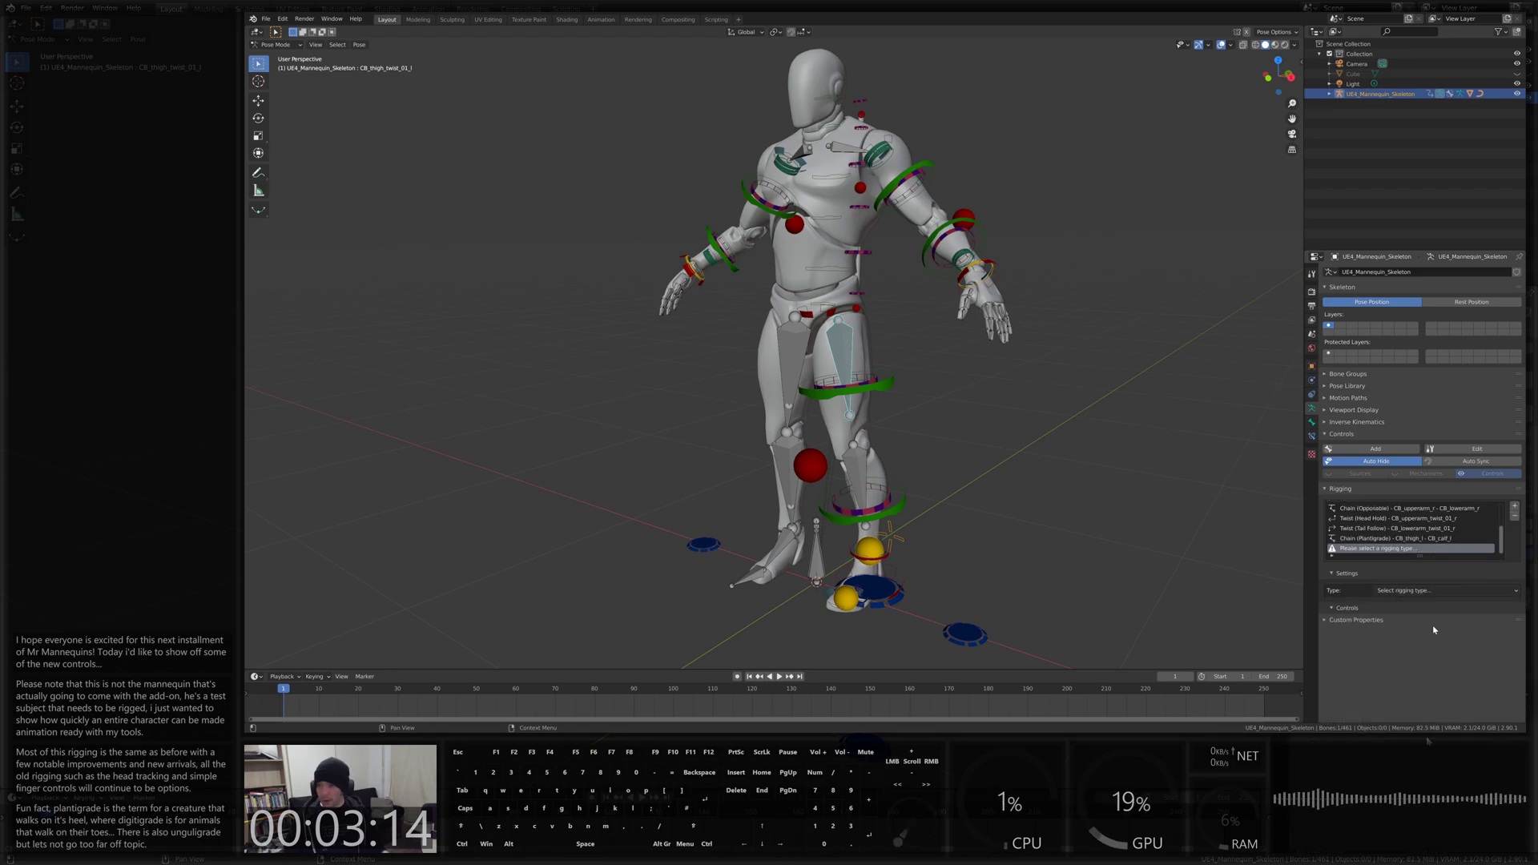
left_click(1446, 591)
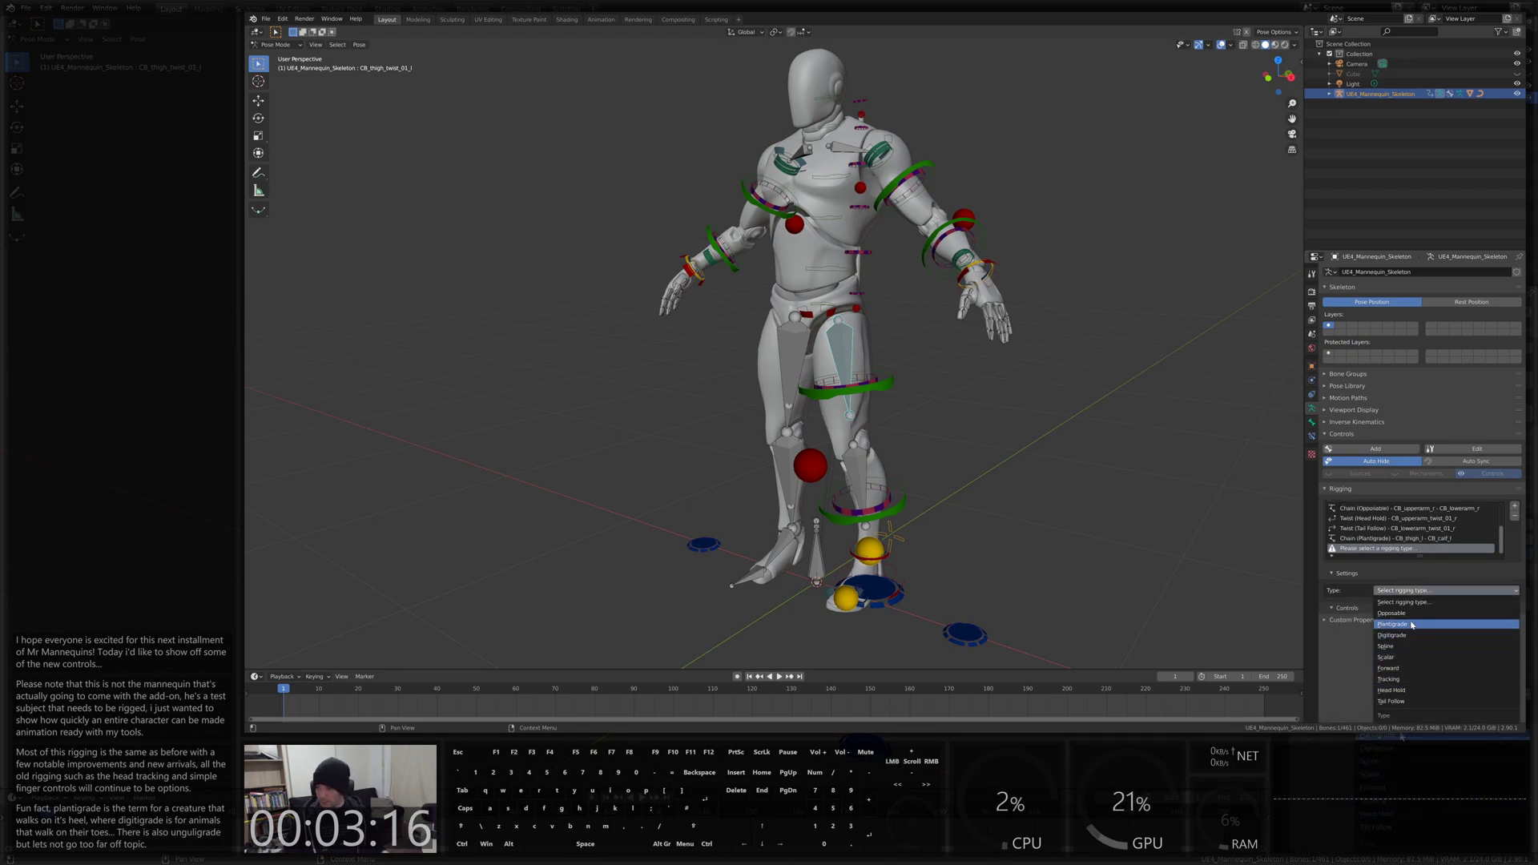
left_click(1408, 691)
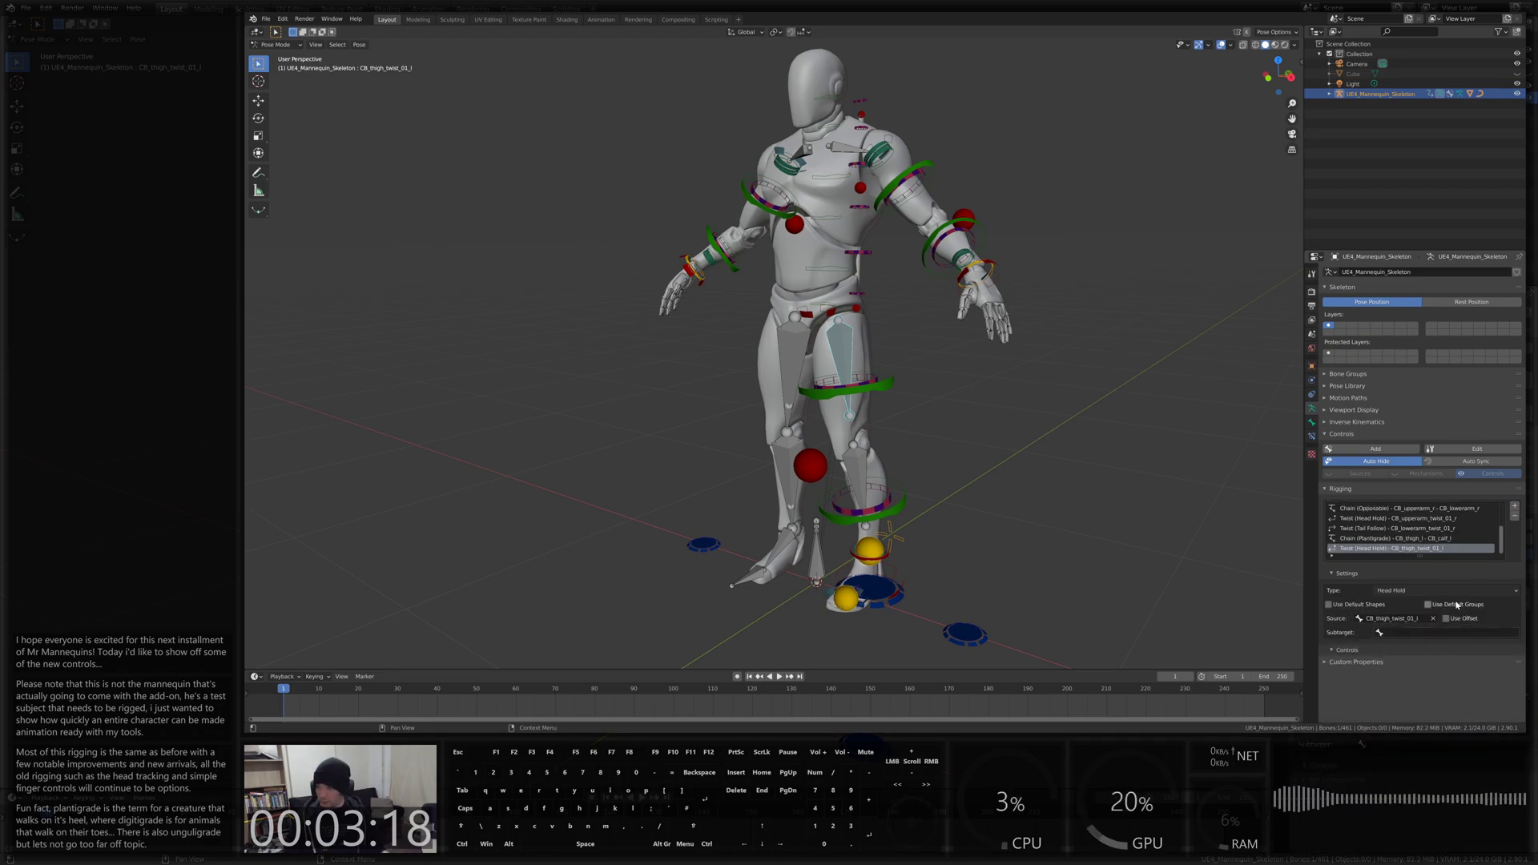
left_click(1428, 605)
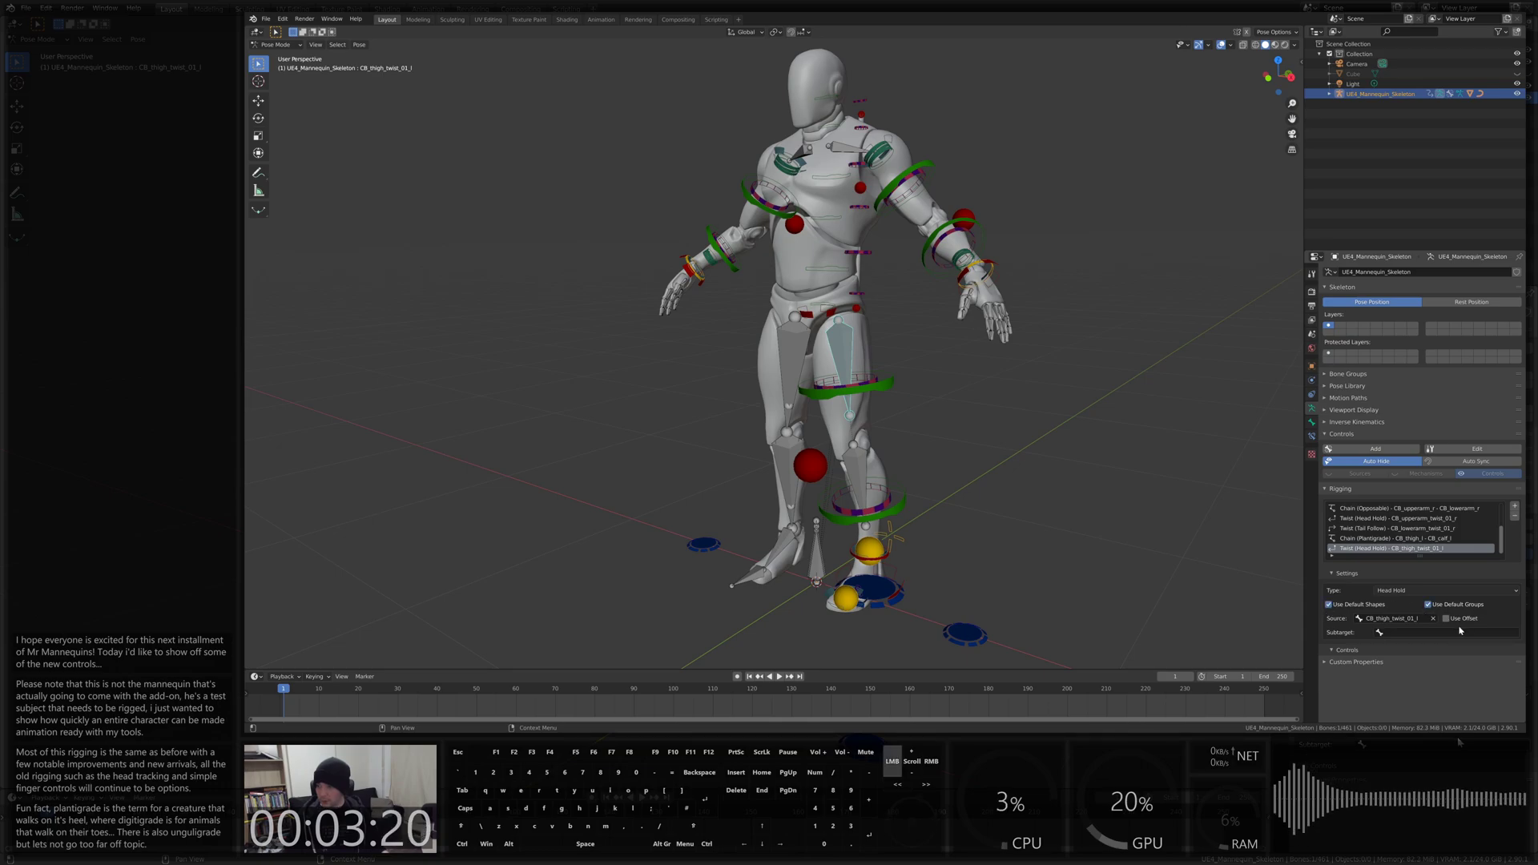
left_click(1446, 618)
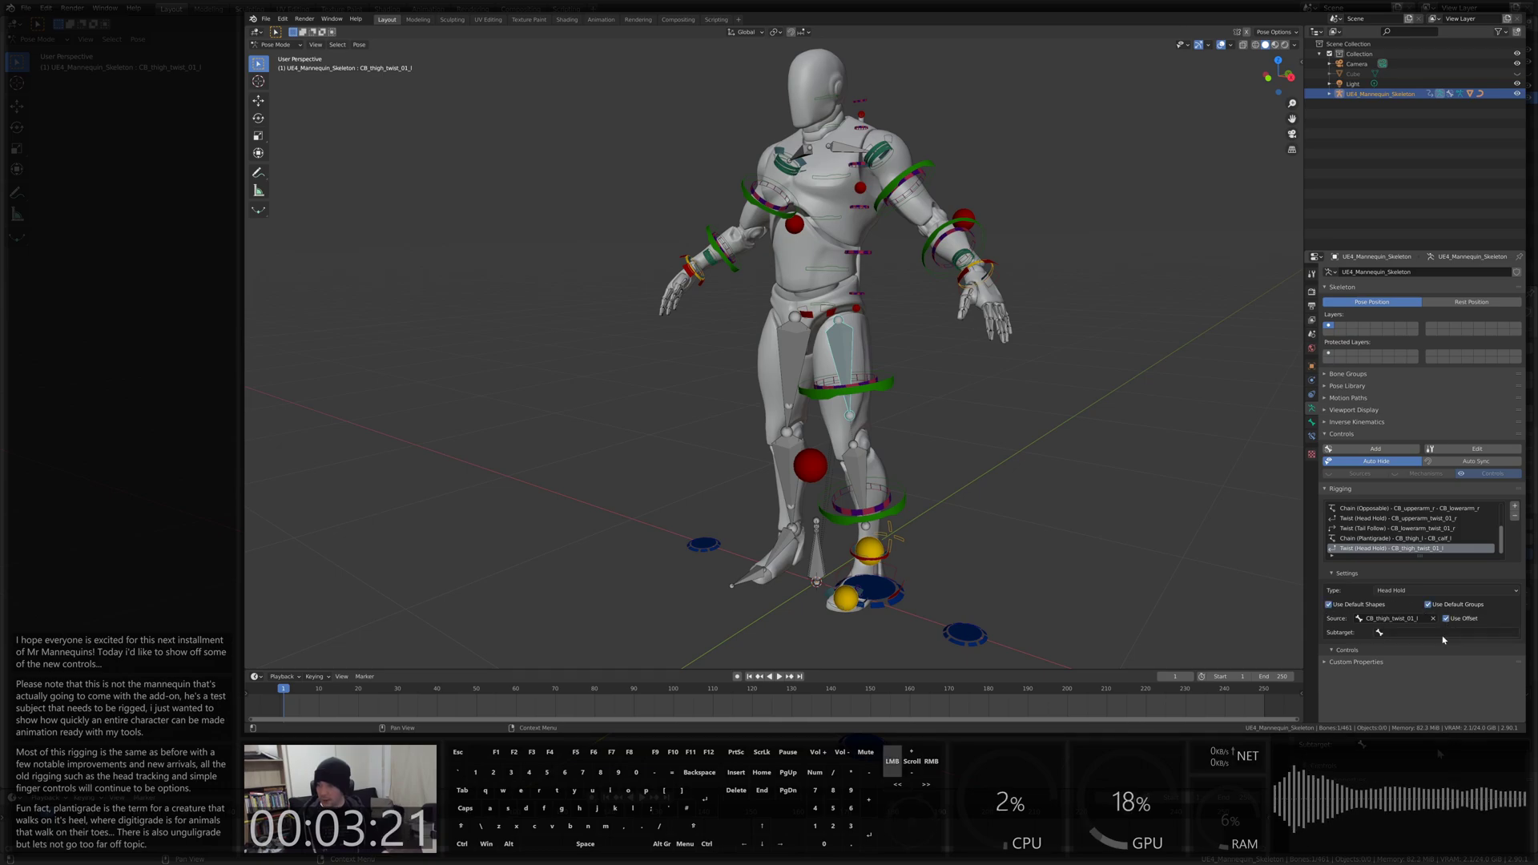
left_click(1397, 634)
type("thigh")
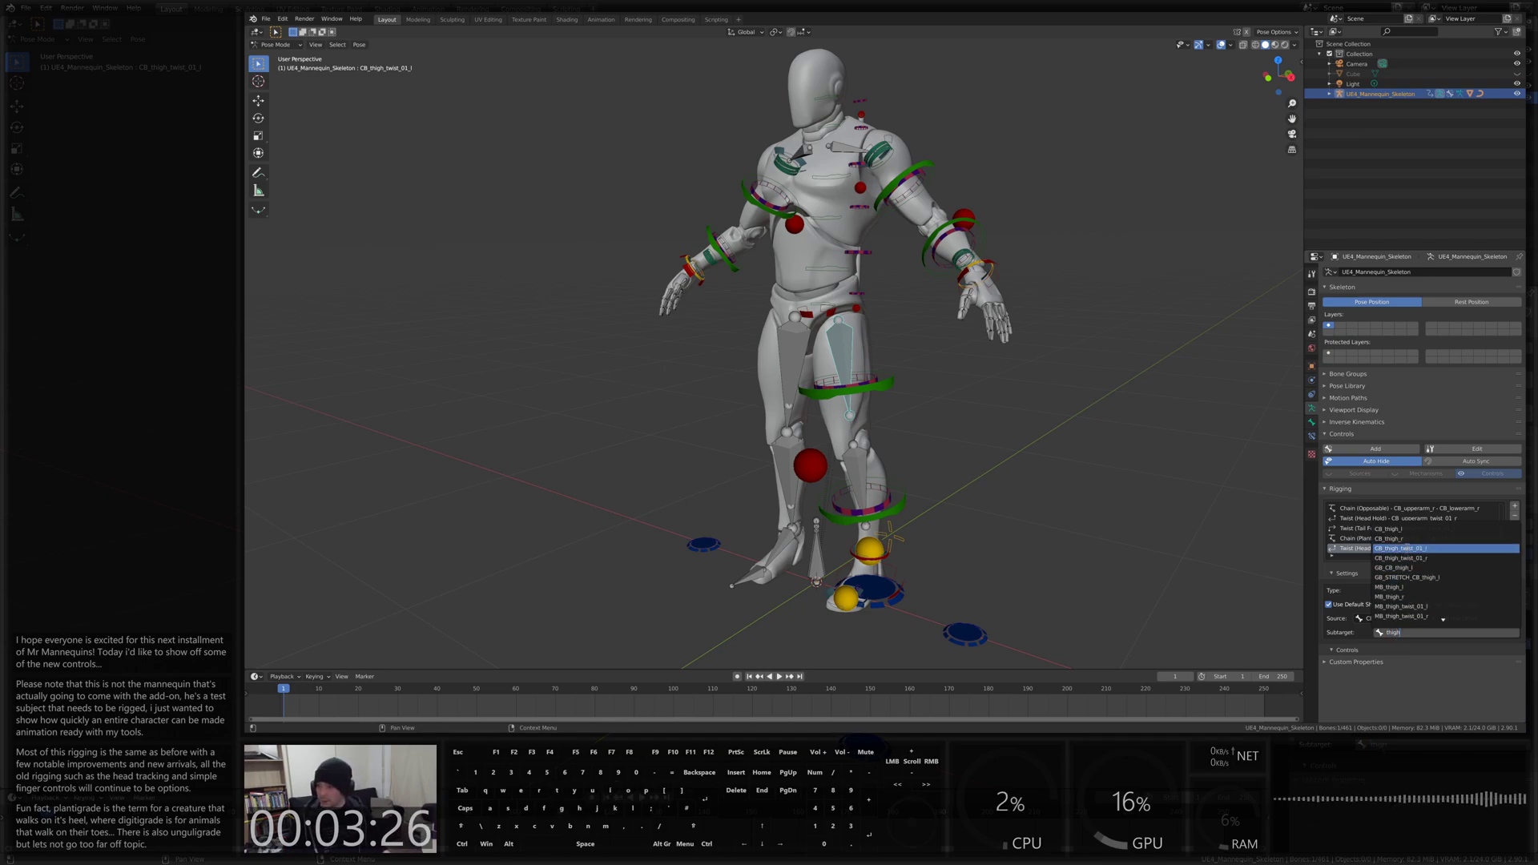
left_click(1392, 529)
middle_click_drag(1002, 377, 1458, 597)
Add a Tail Follow twist on CB_calf_twist_01_l following CB_foot_l
left_click(887, 366)
left_click(1513, 507)
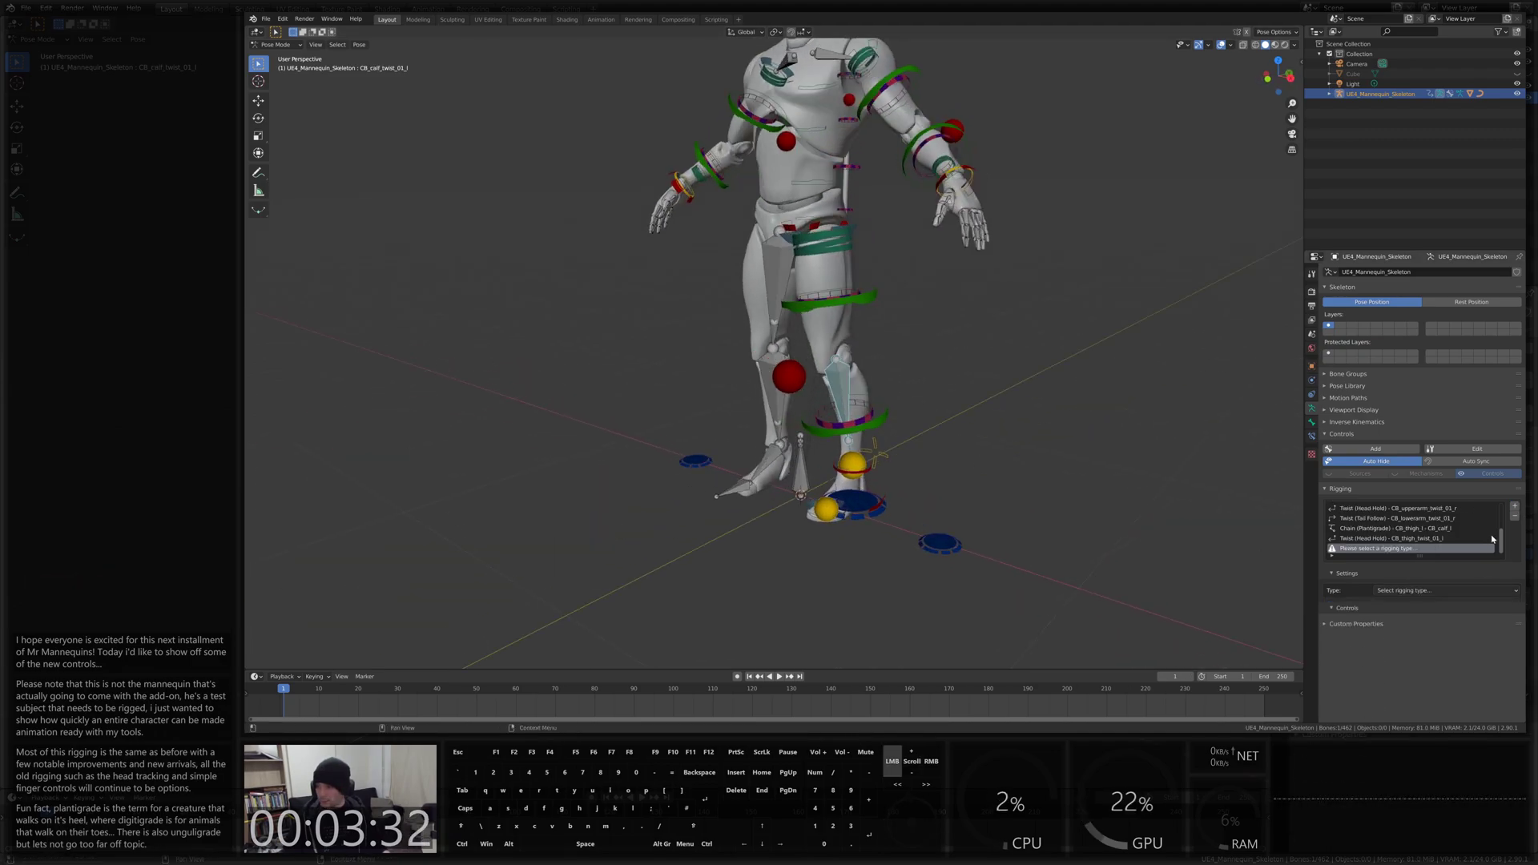
left_click(1404, 591)
left_click(1404, 702)
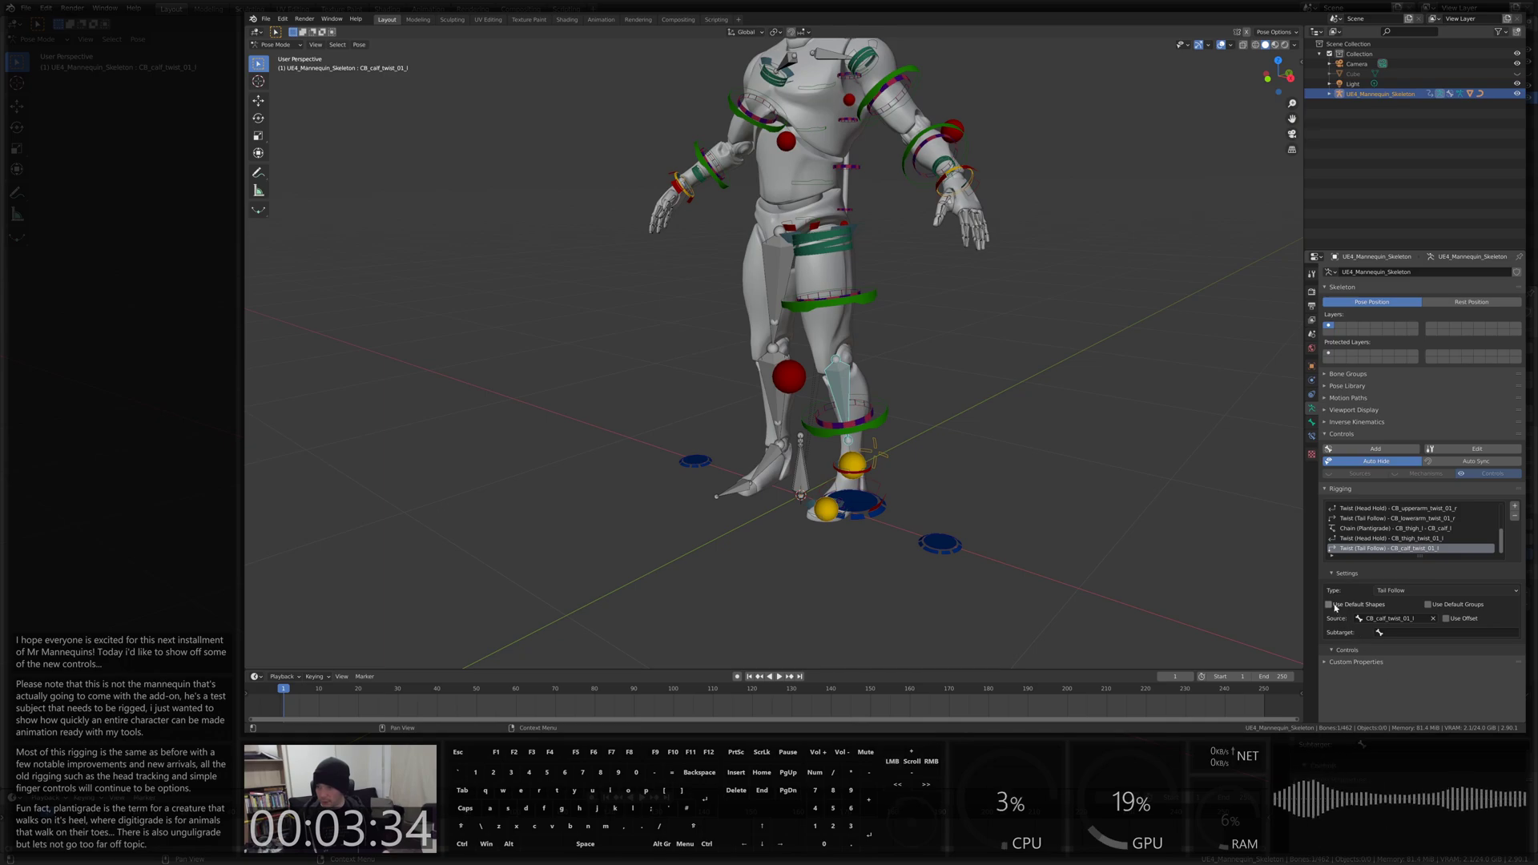
left_click(1428, 634)
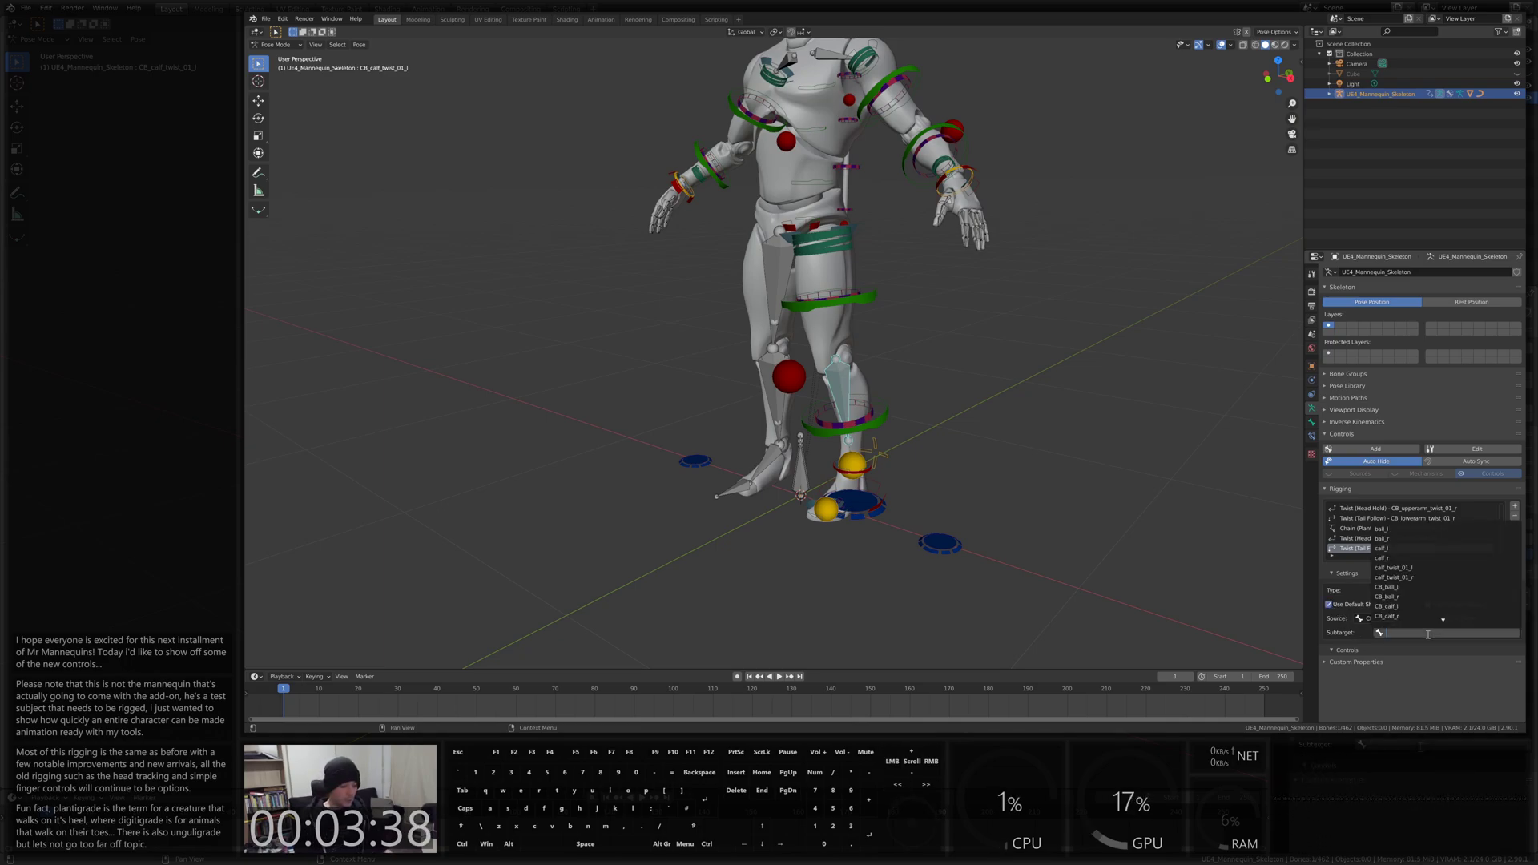
type("foot")
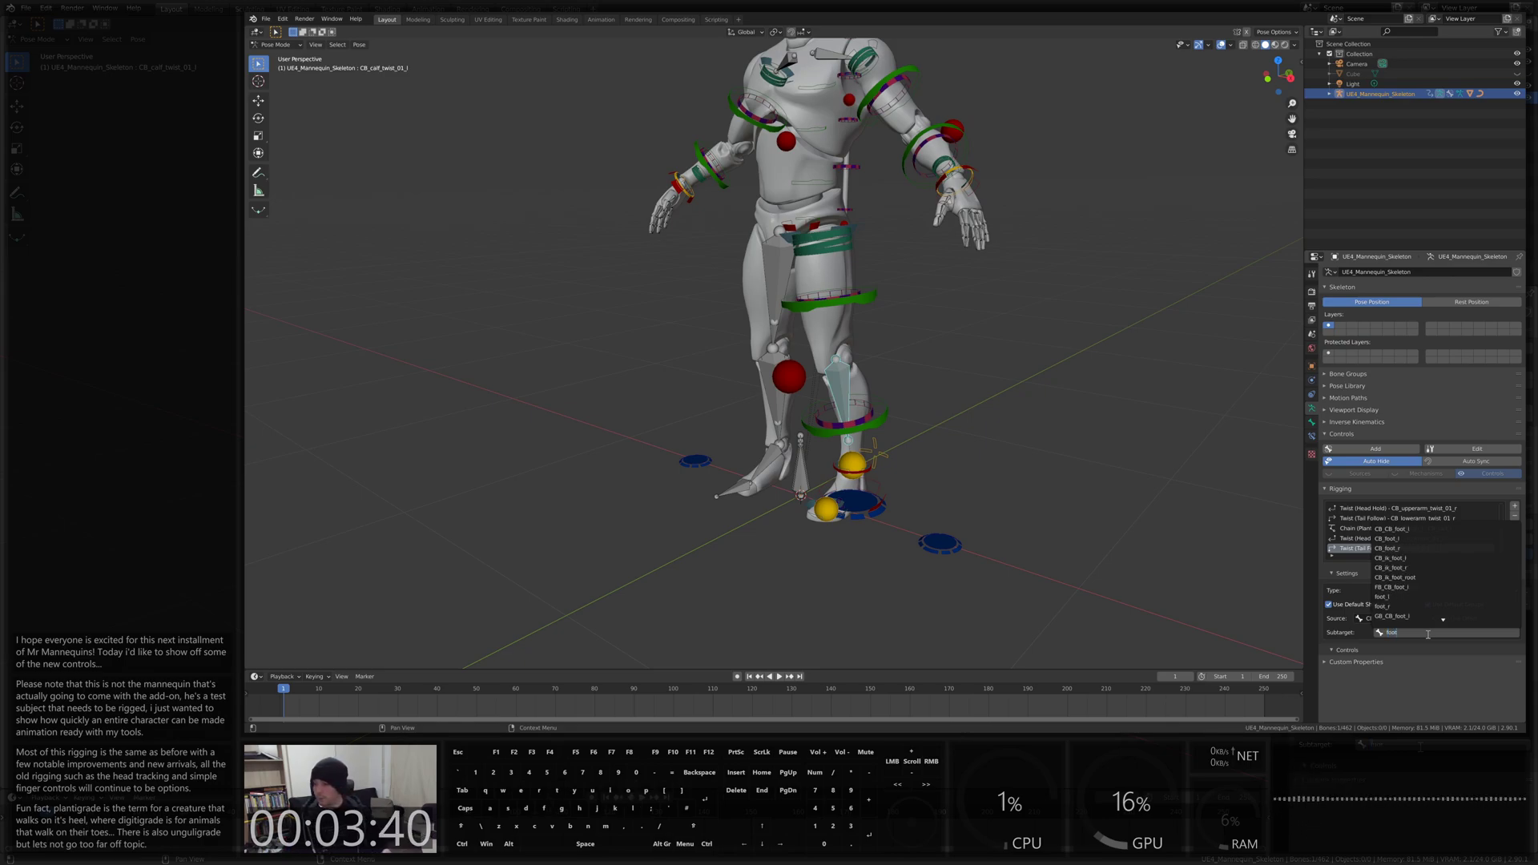
left_click(1391, 539)
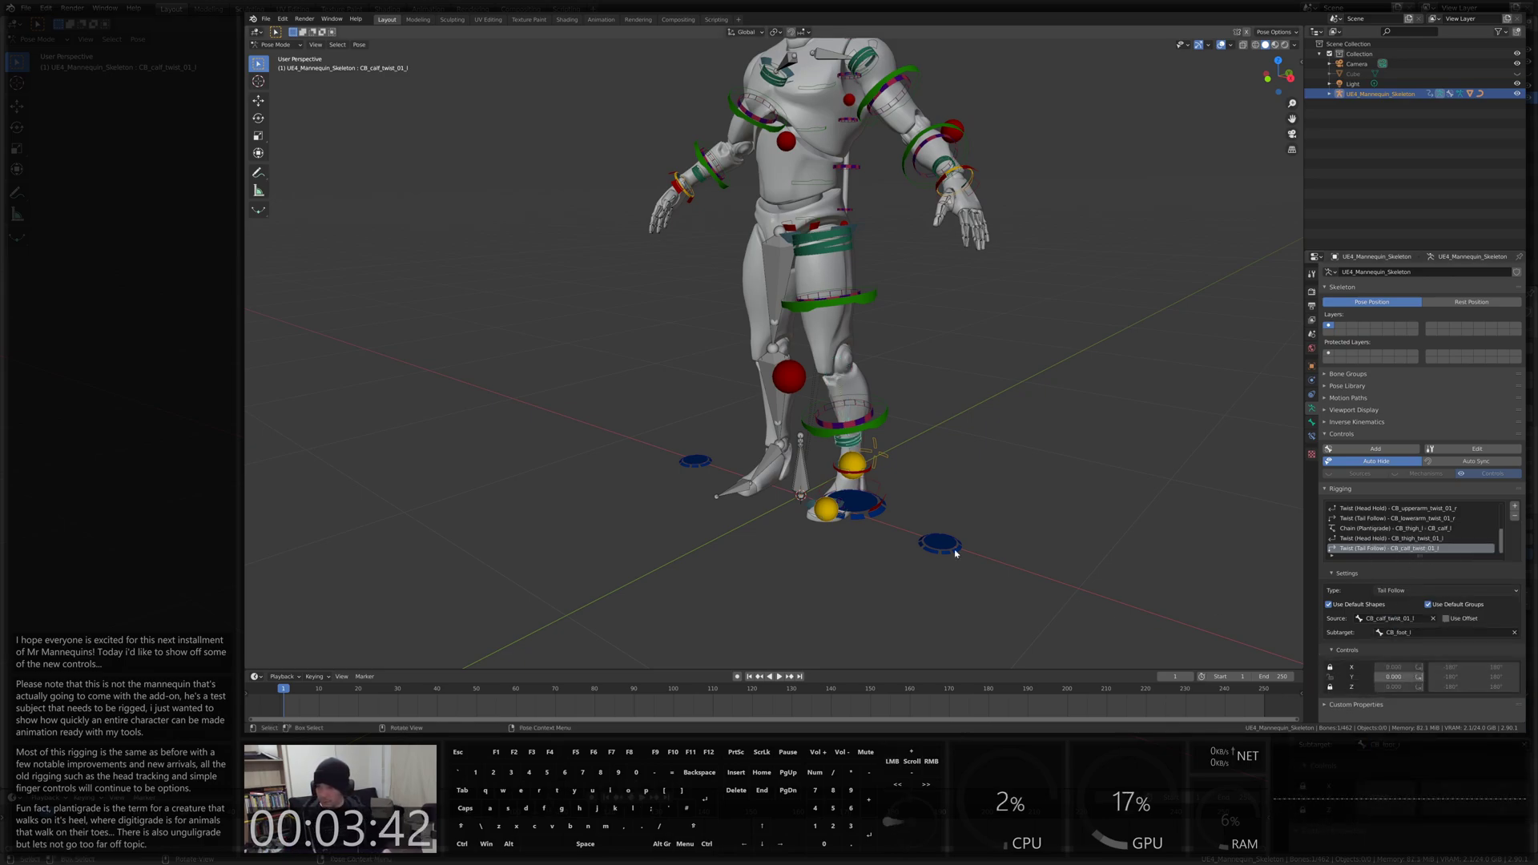
middle_click_drag(961, 405, 870, 513)
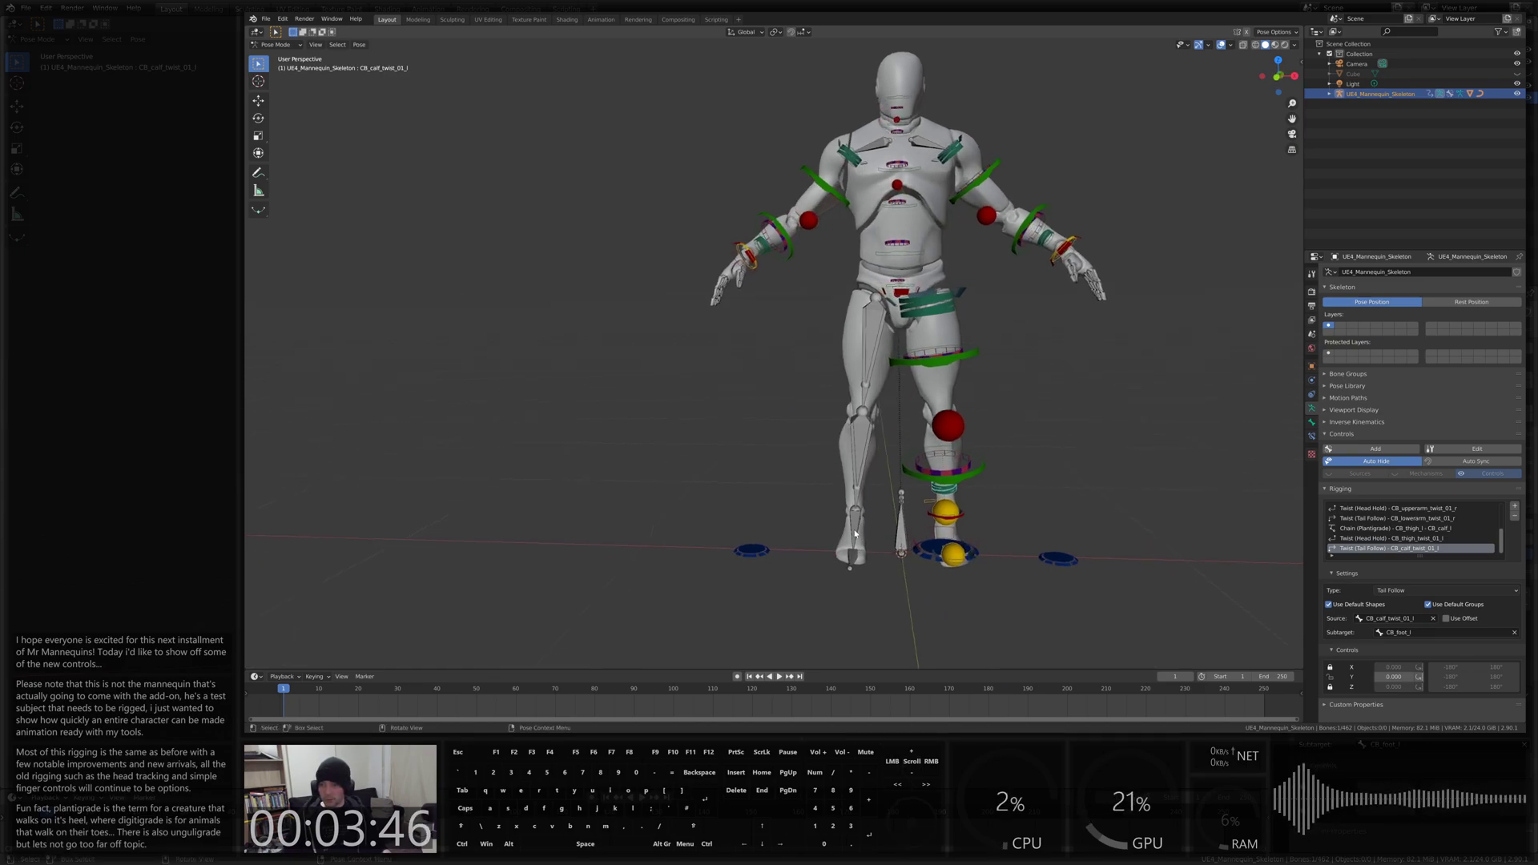
Hide the right IK foot bone CB_ik_foot_r
left_click(856, 532)
middle_click_drag(856, 532, 953, 525)
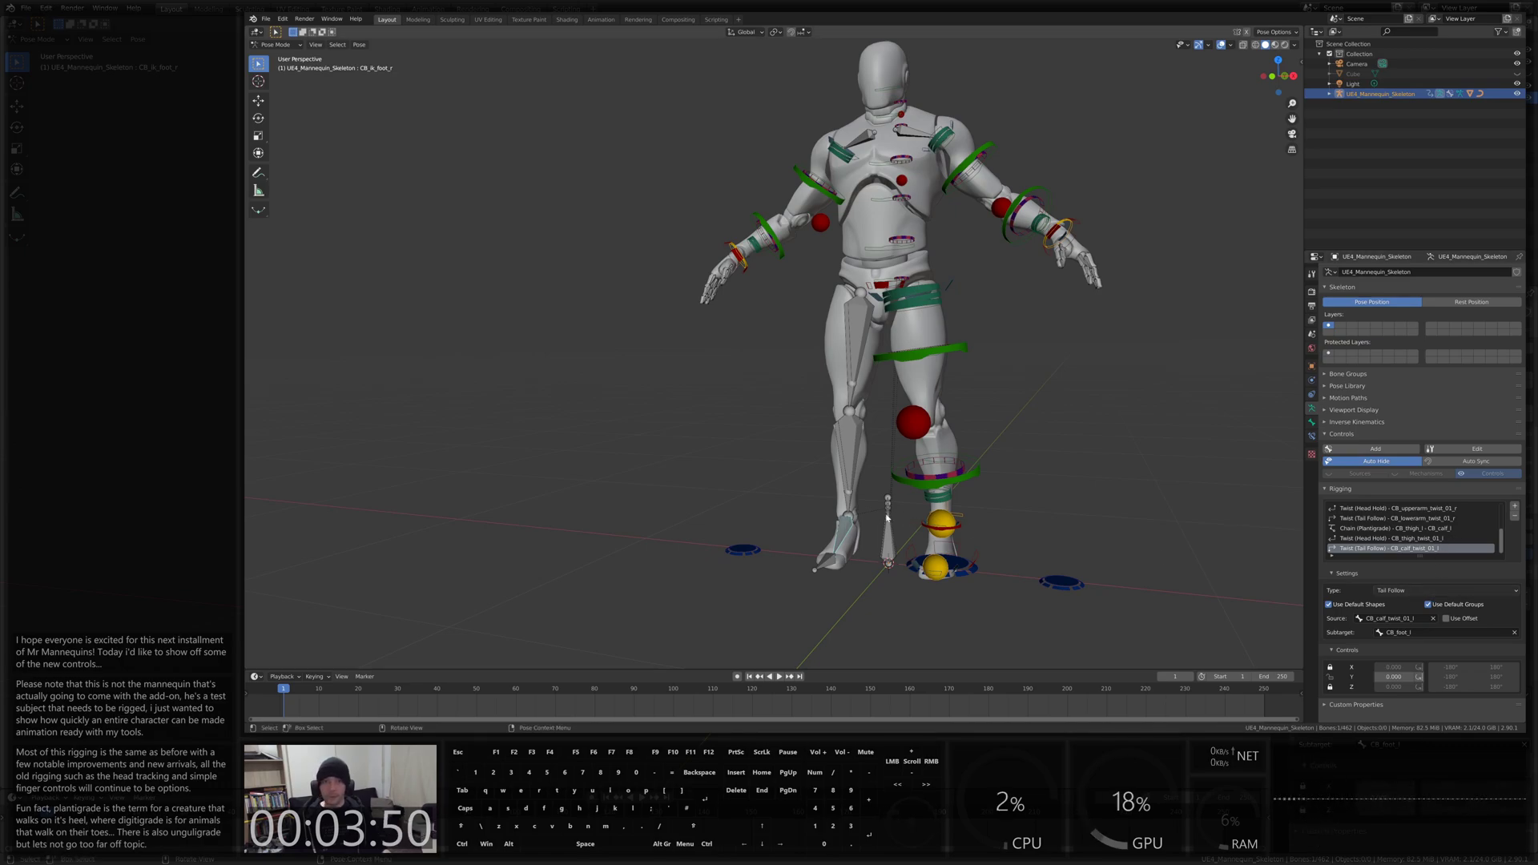
key("h")
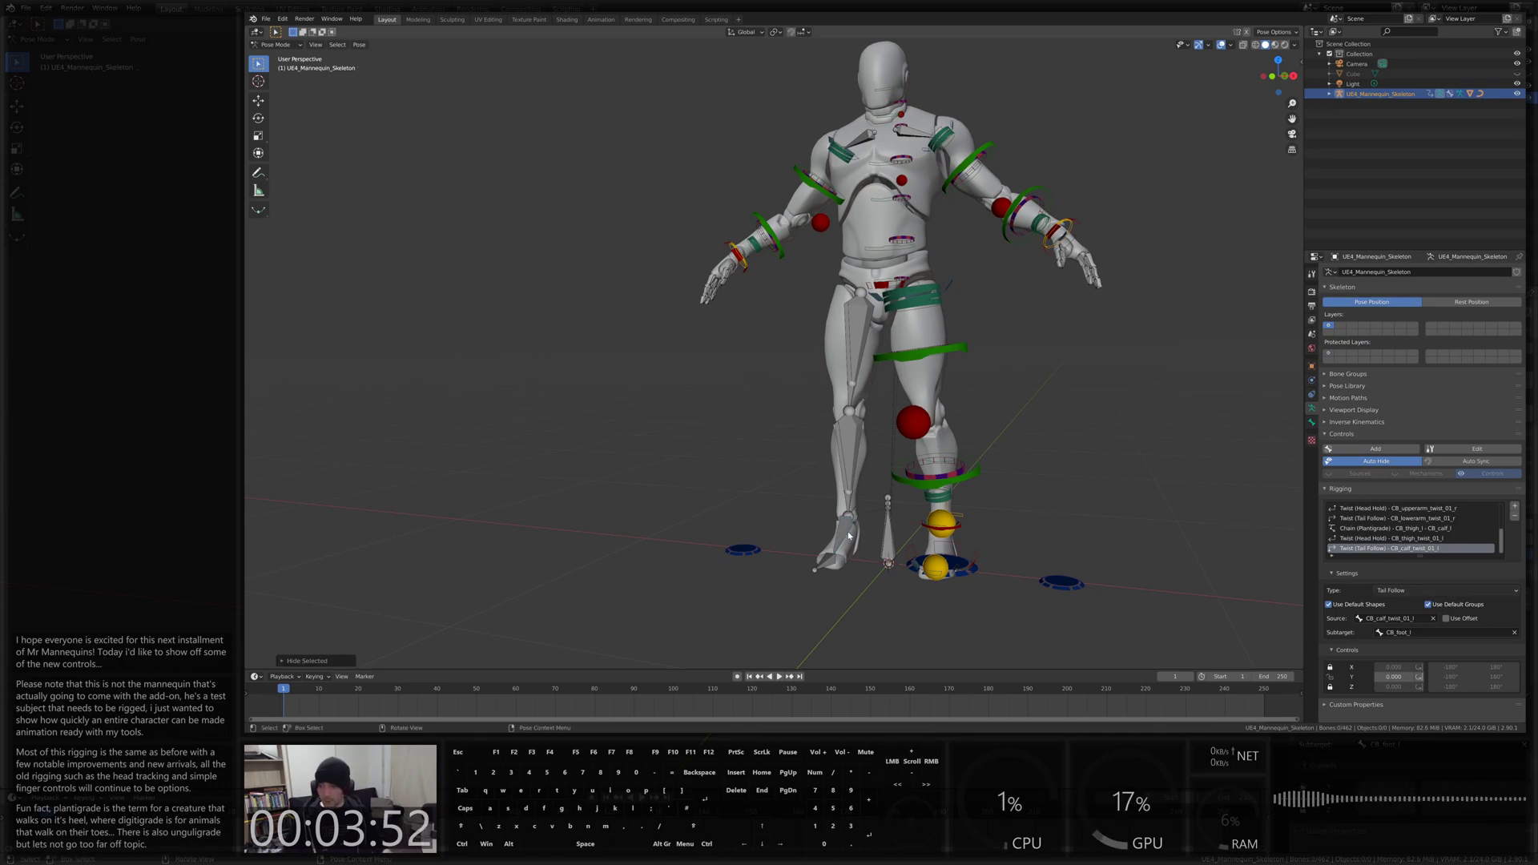
Add a Plantigrade chain from CB_foot_r with default shapes, pivot CB_ball_r and floor enabled
left_click(849, 535)
left_click(1514, 508)
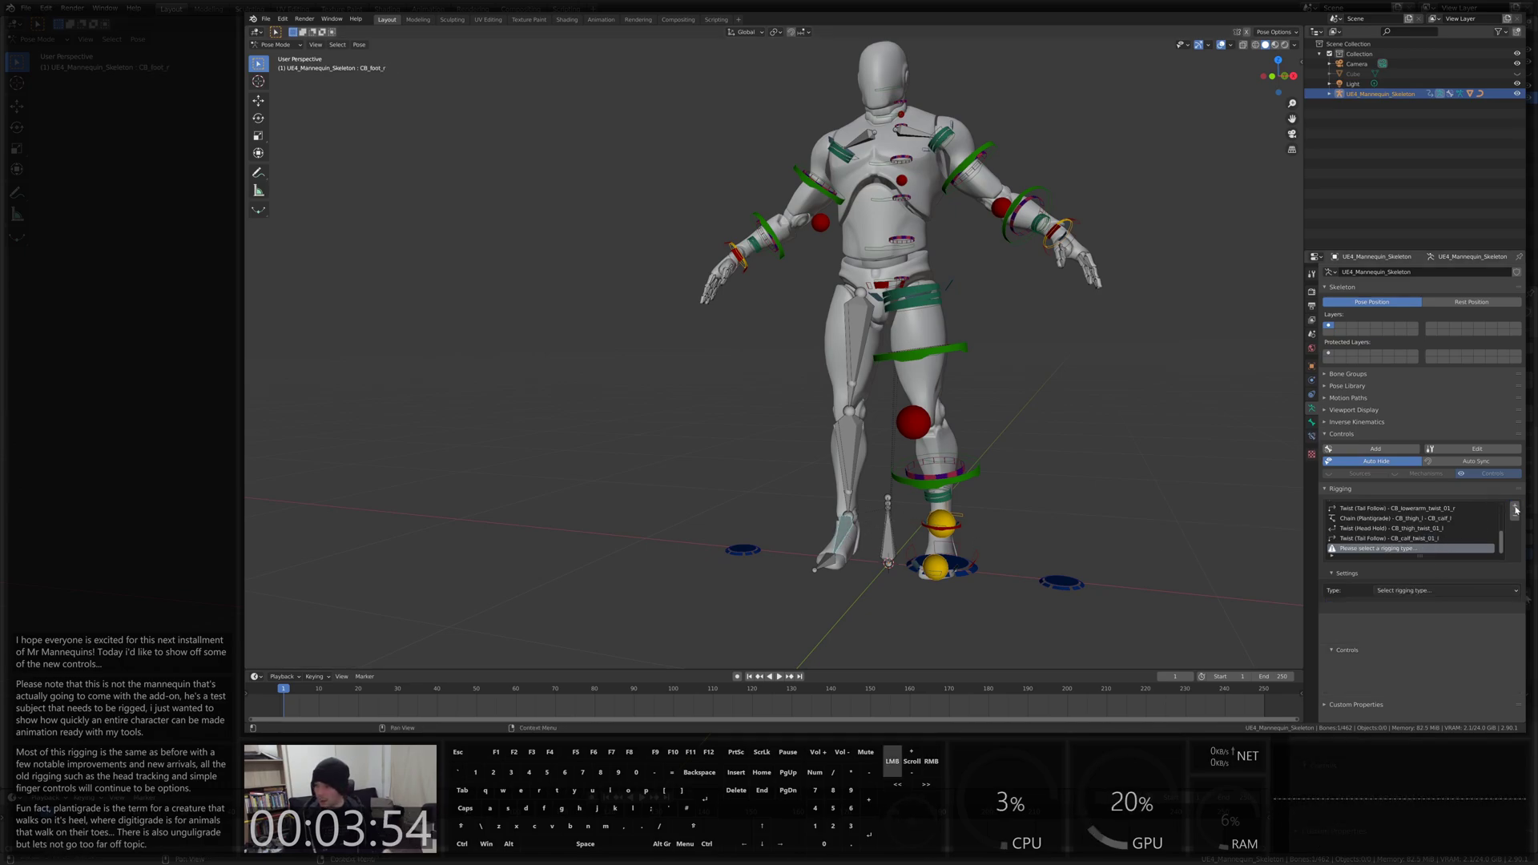
left_click(1432, 591)
left_click(1401, 624)
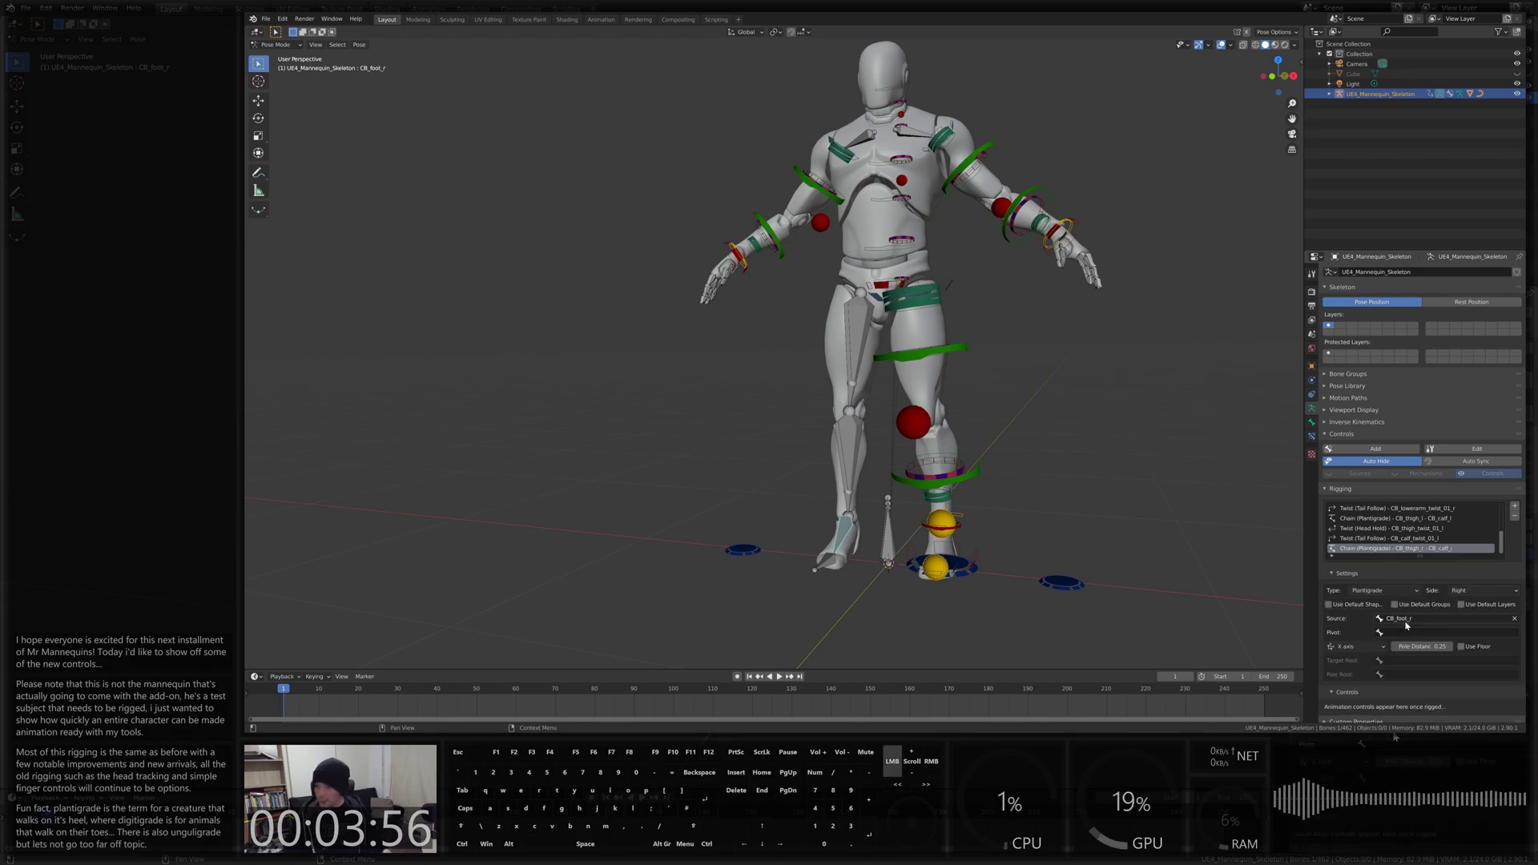
left_click(1330, 605)
left_click(1404, 632)
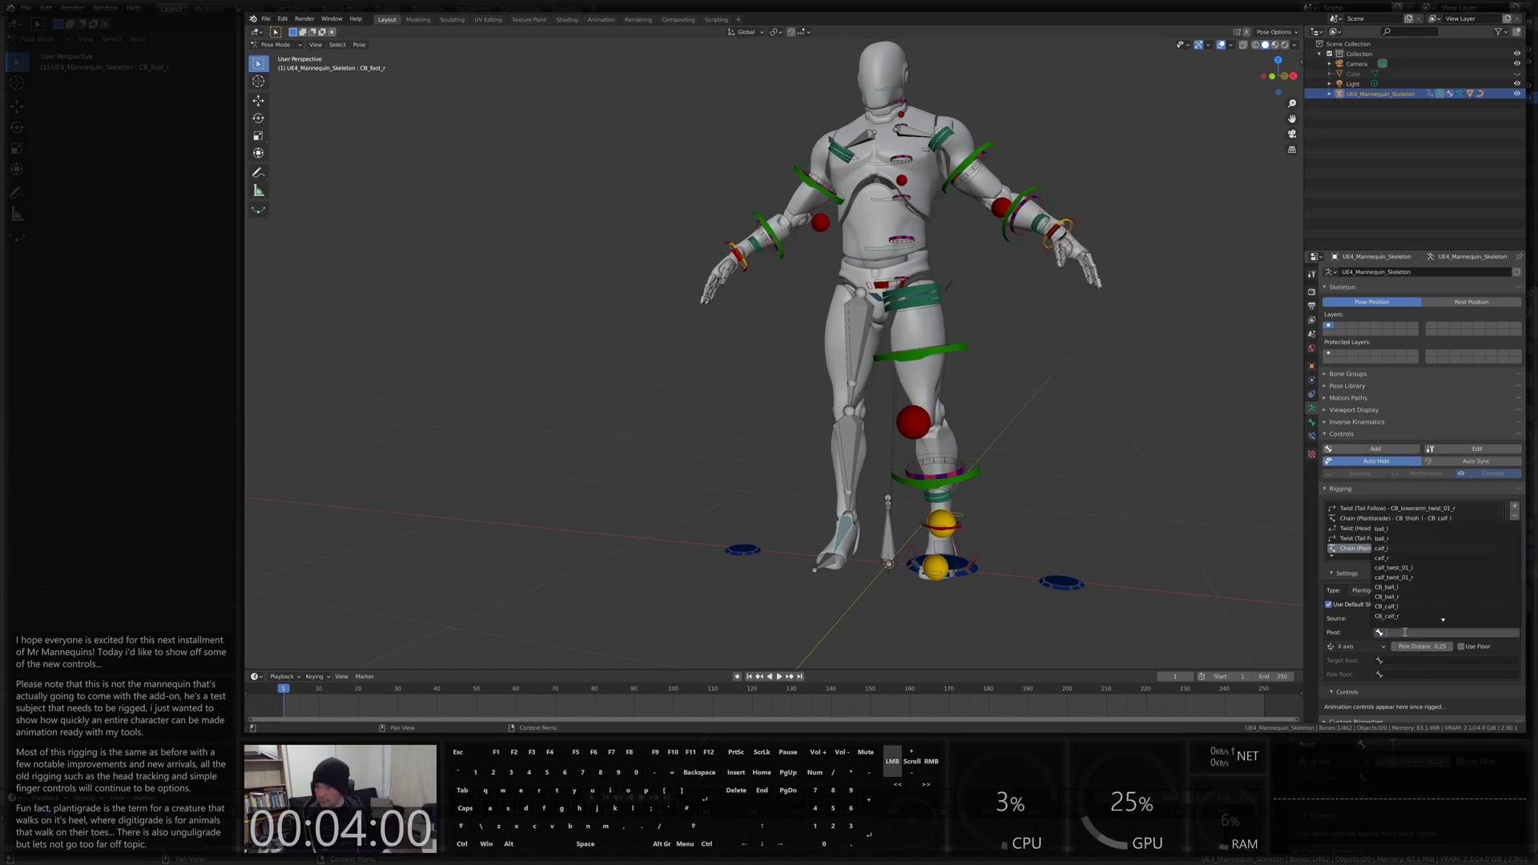
type("ball")
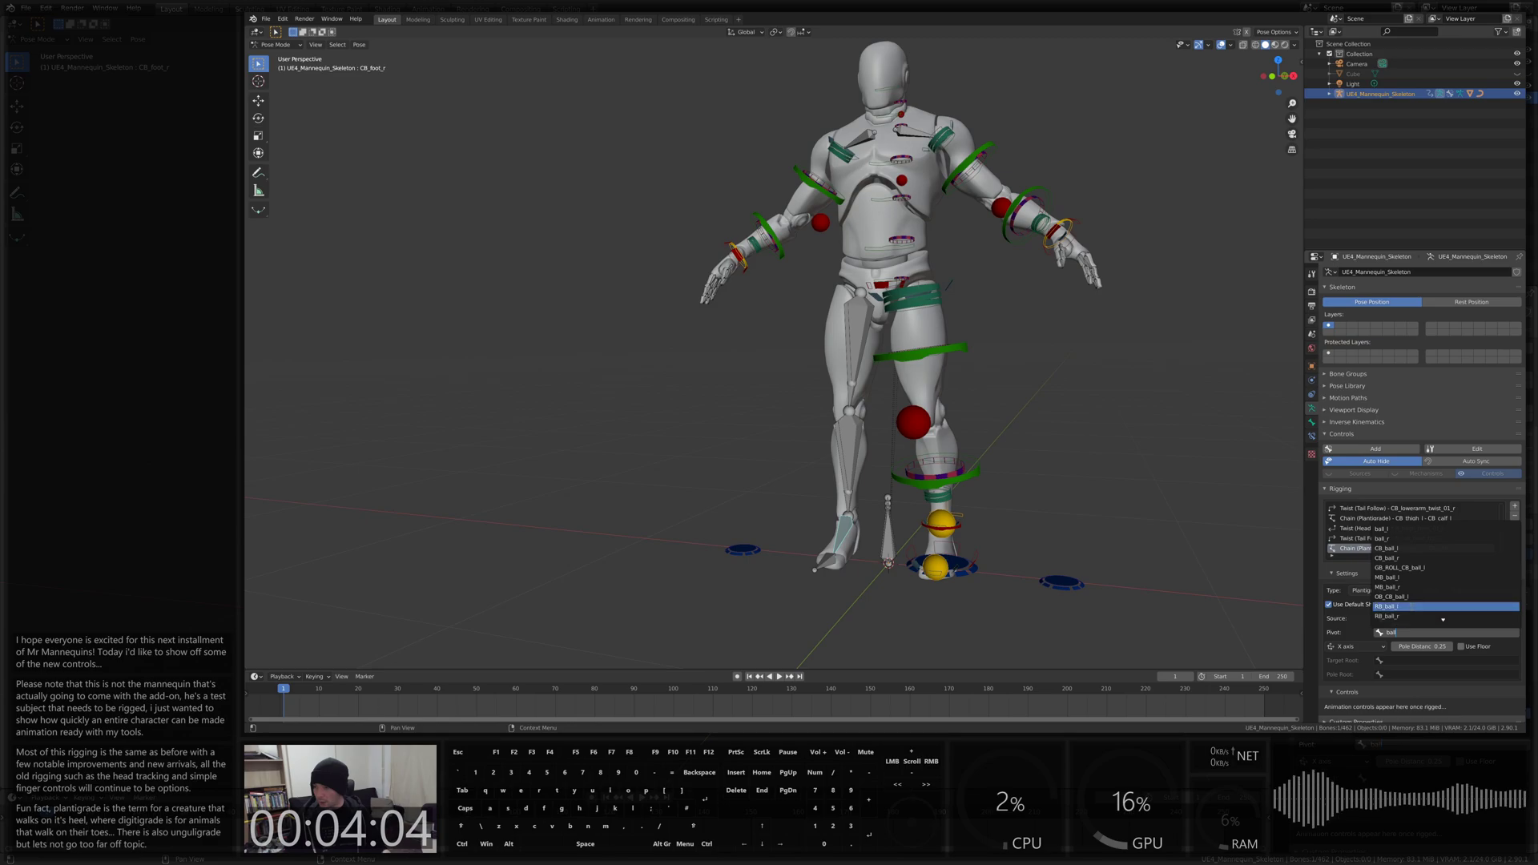
left_click(1404, 558)
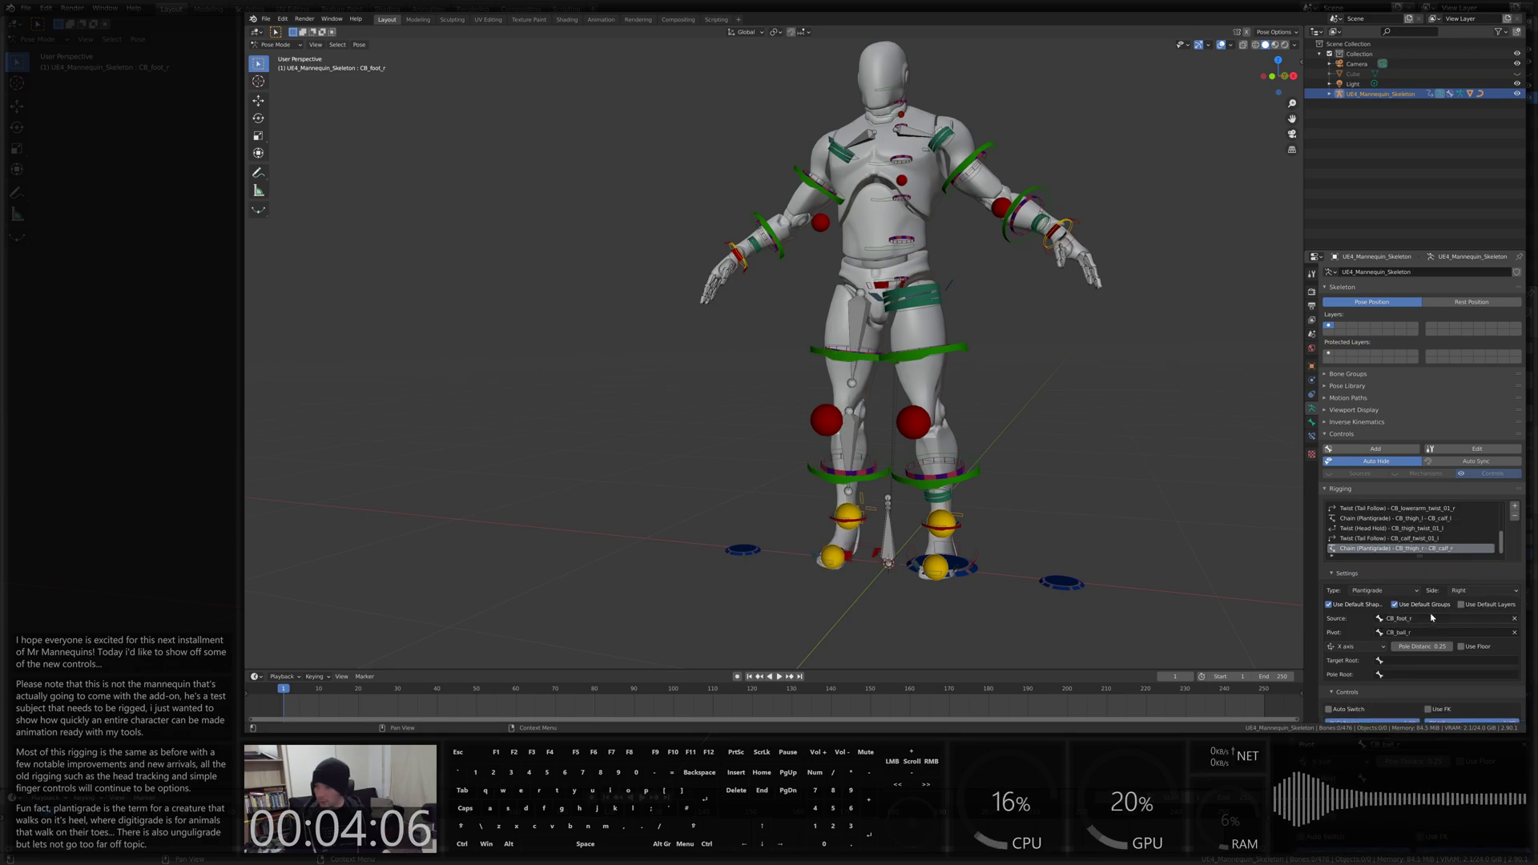
middle_click_drag(946, 493, 973, 517)
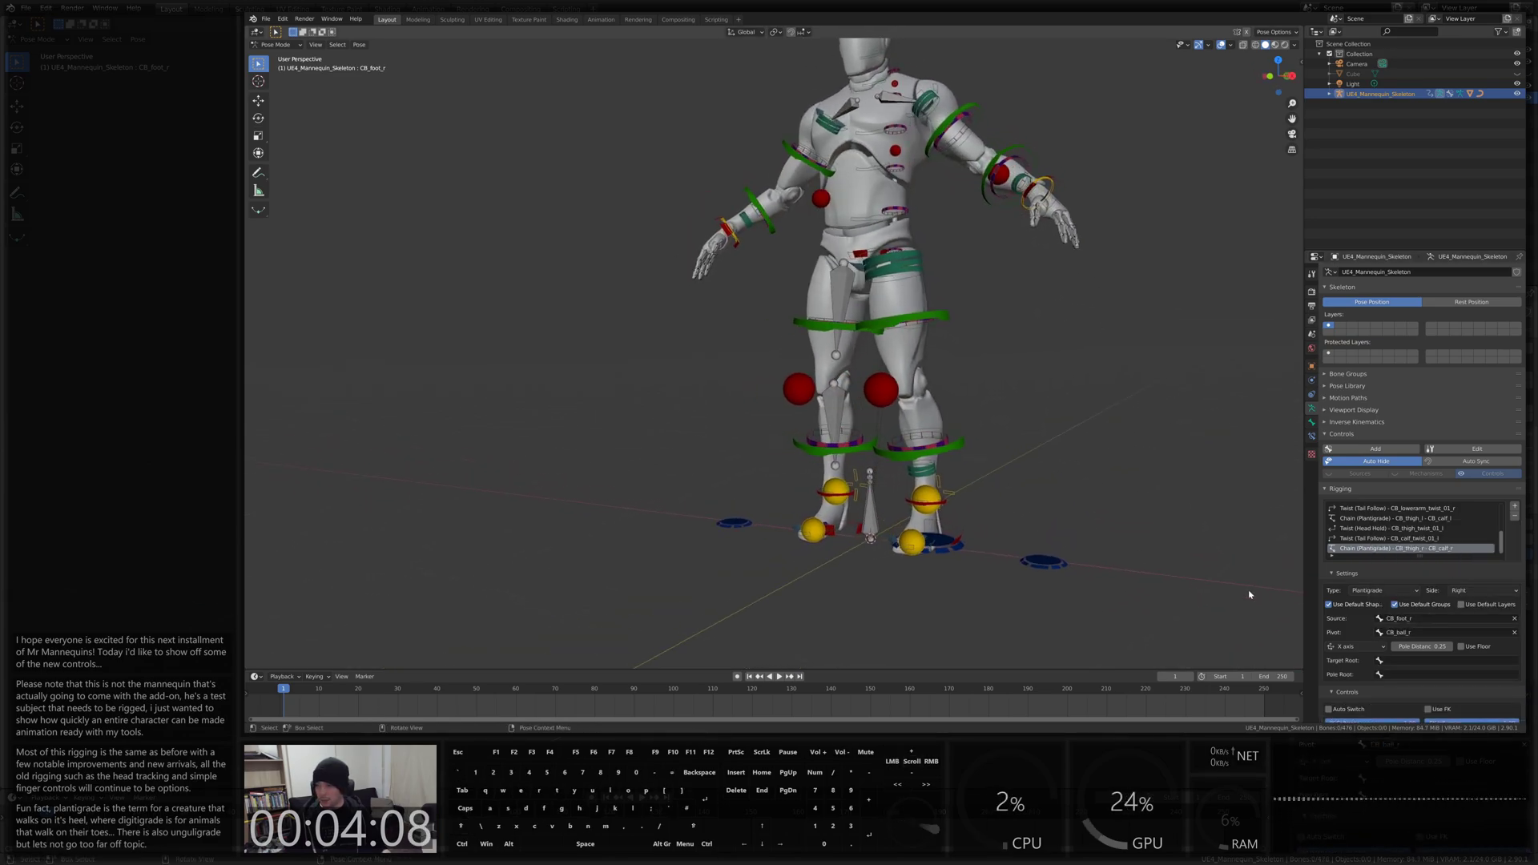
left_click(1462, 646)
middle_click_drag(841, 320, 846, 343)
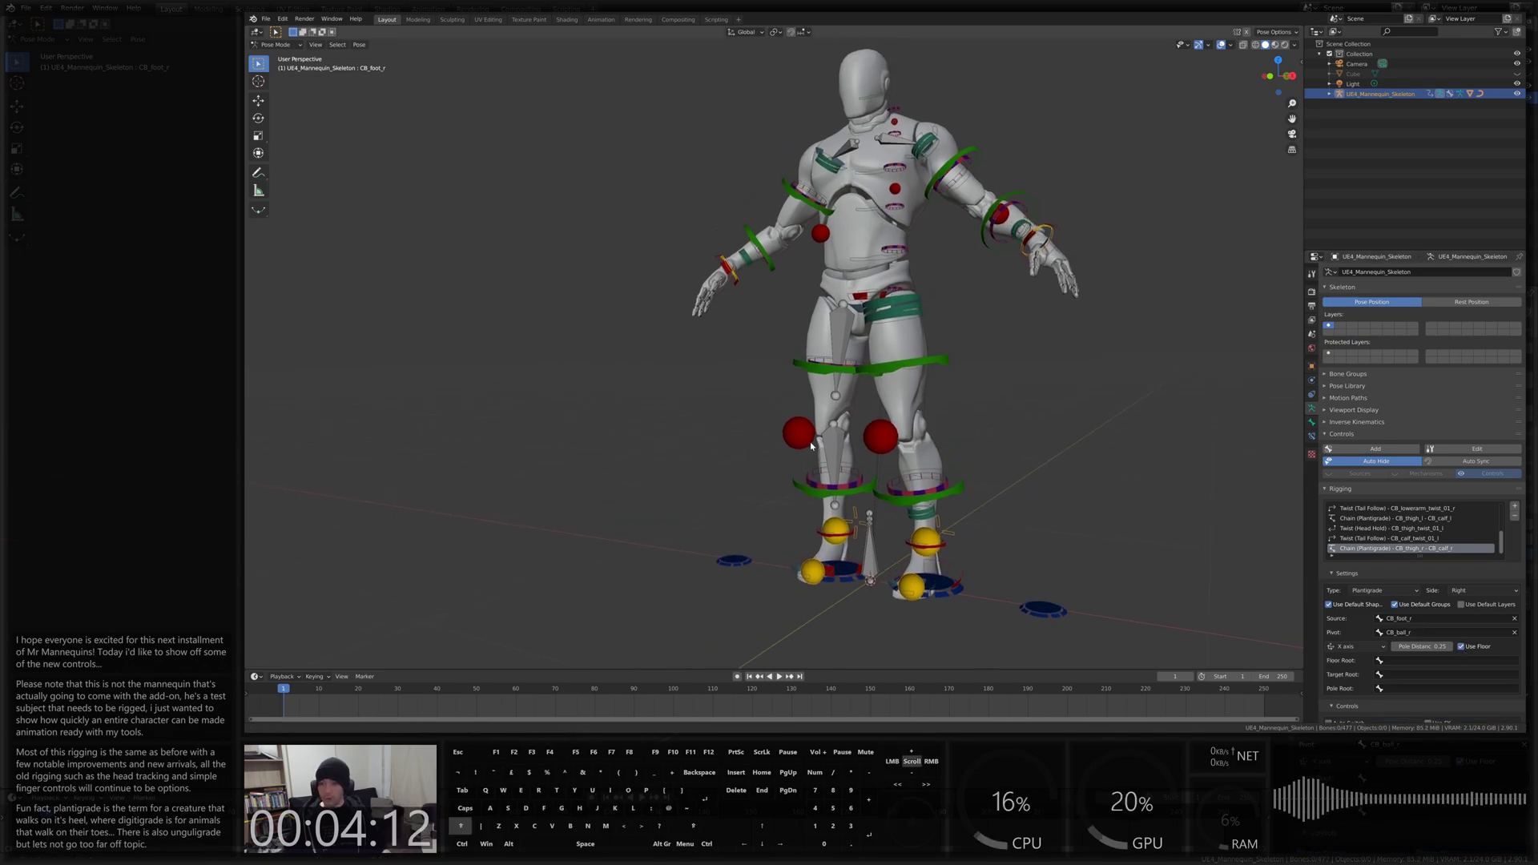
left_click(842, 343)
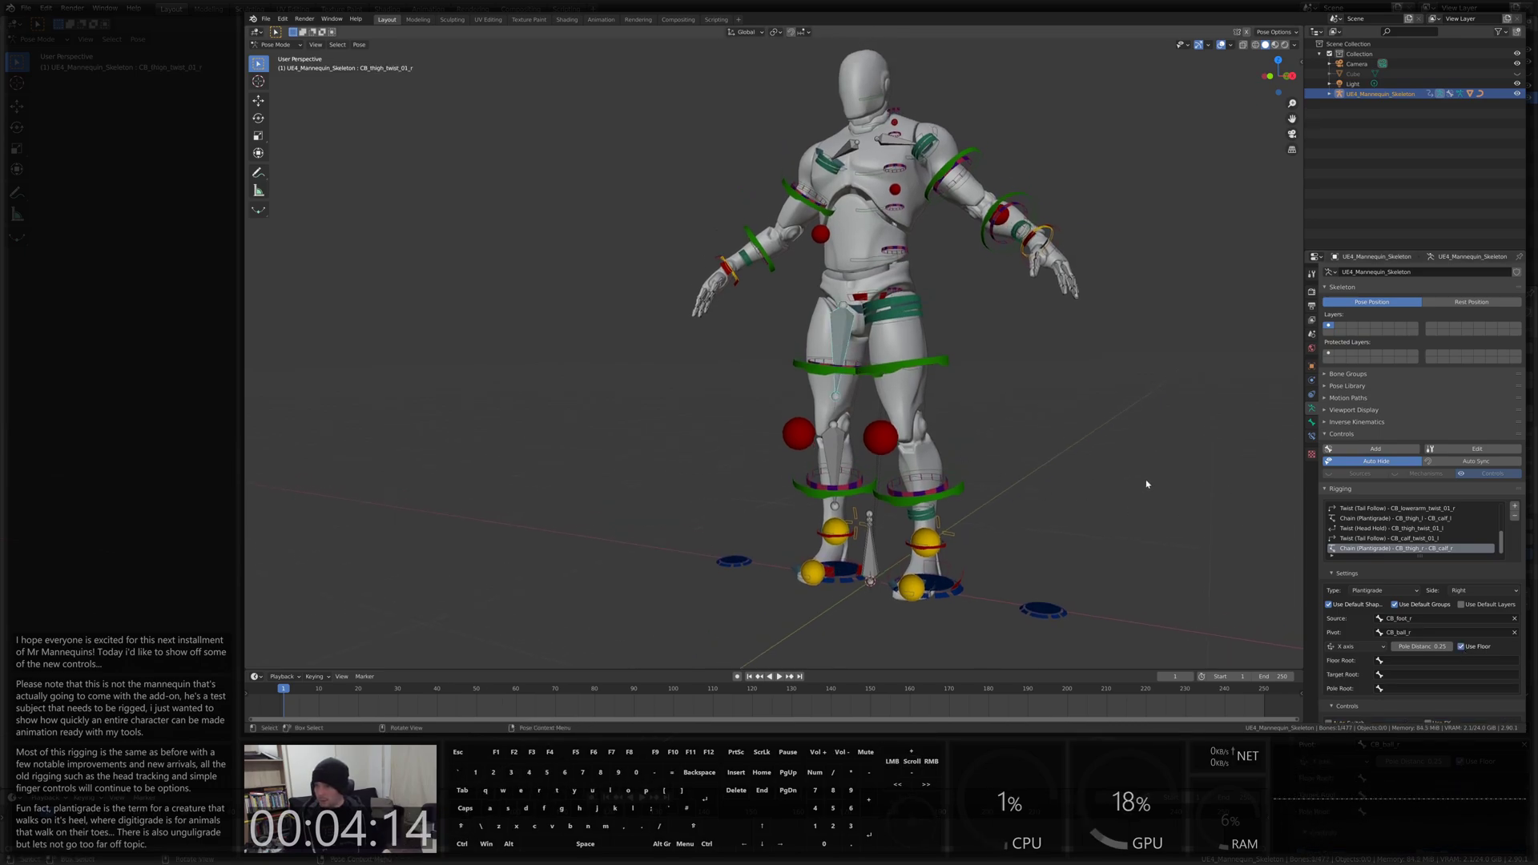
Add a Head Hold twist entry with default groups, targeting CB_thigh_r
left_click(1515, 506)
left_click(1444, 591)
left_click(1406, 690)
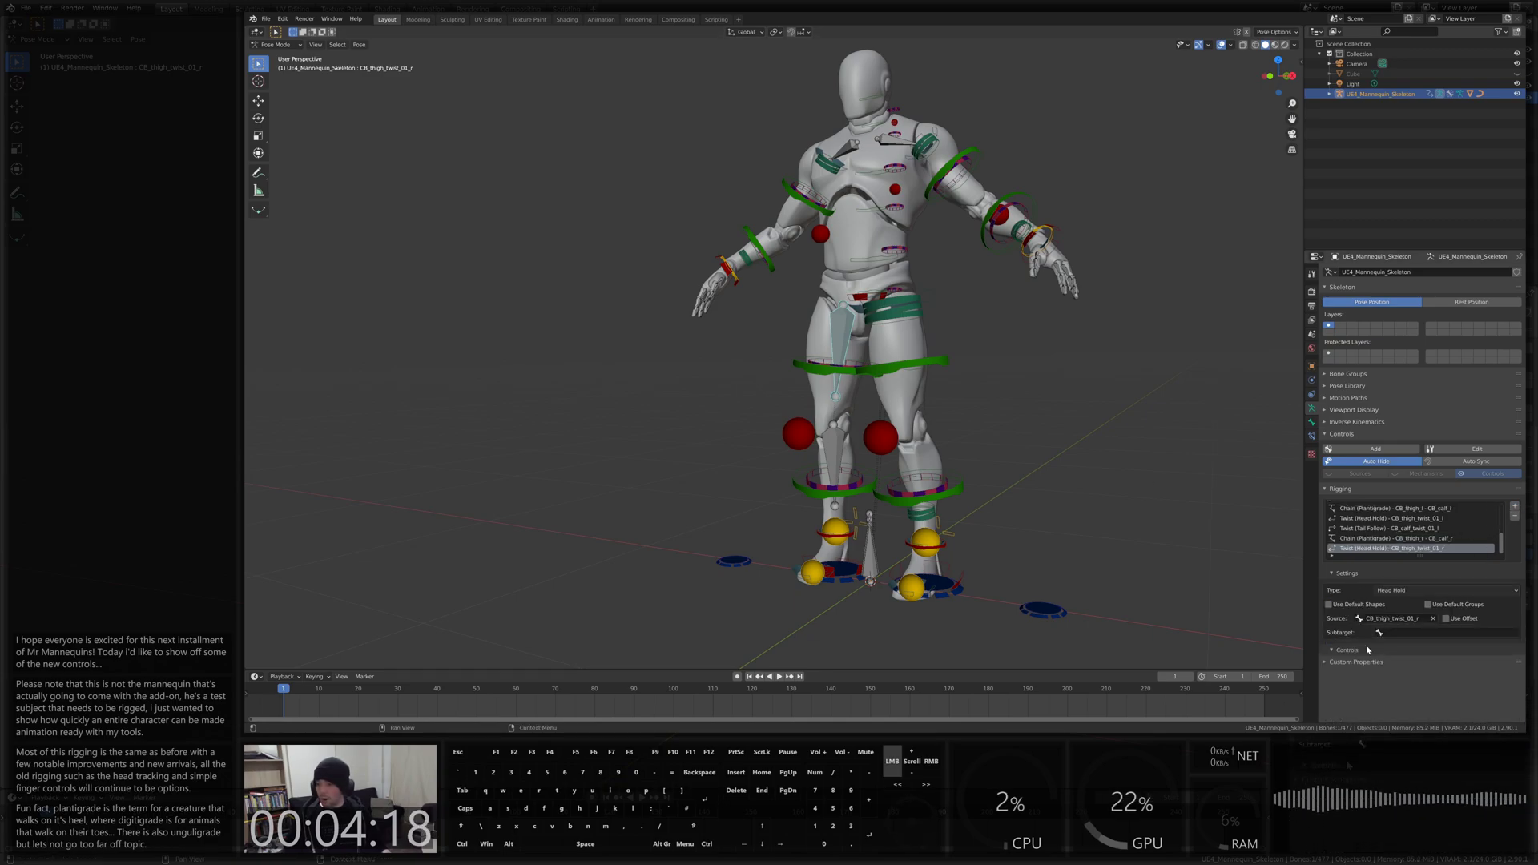
left_click(1428, 605)
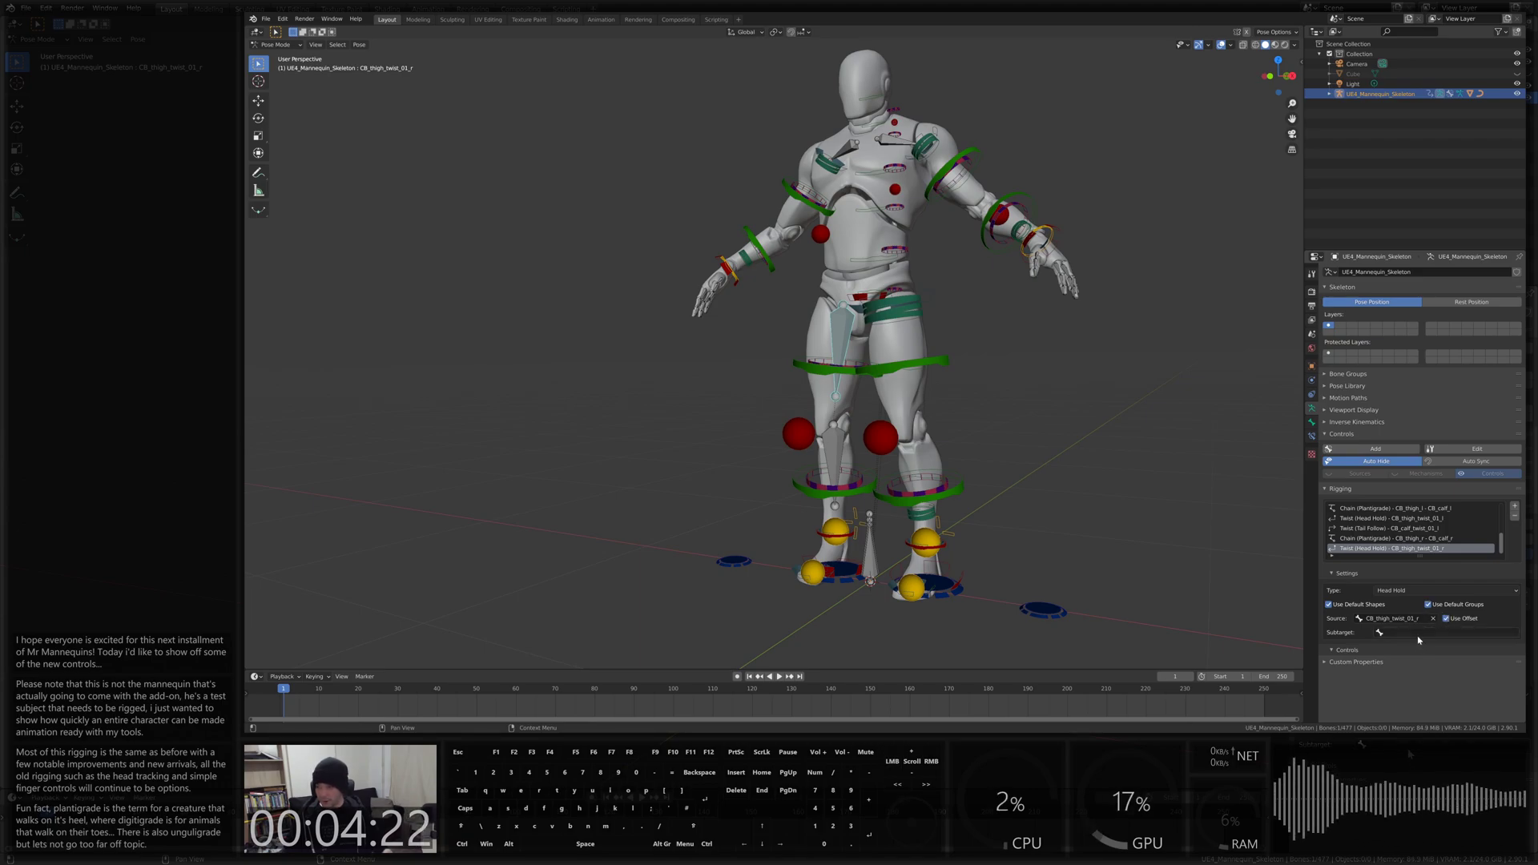
left_click(1418, 634)
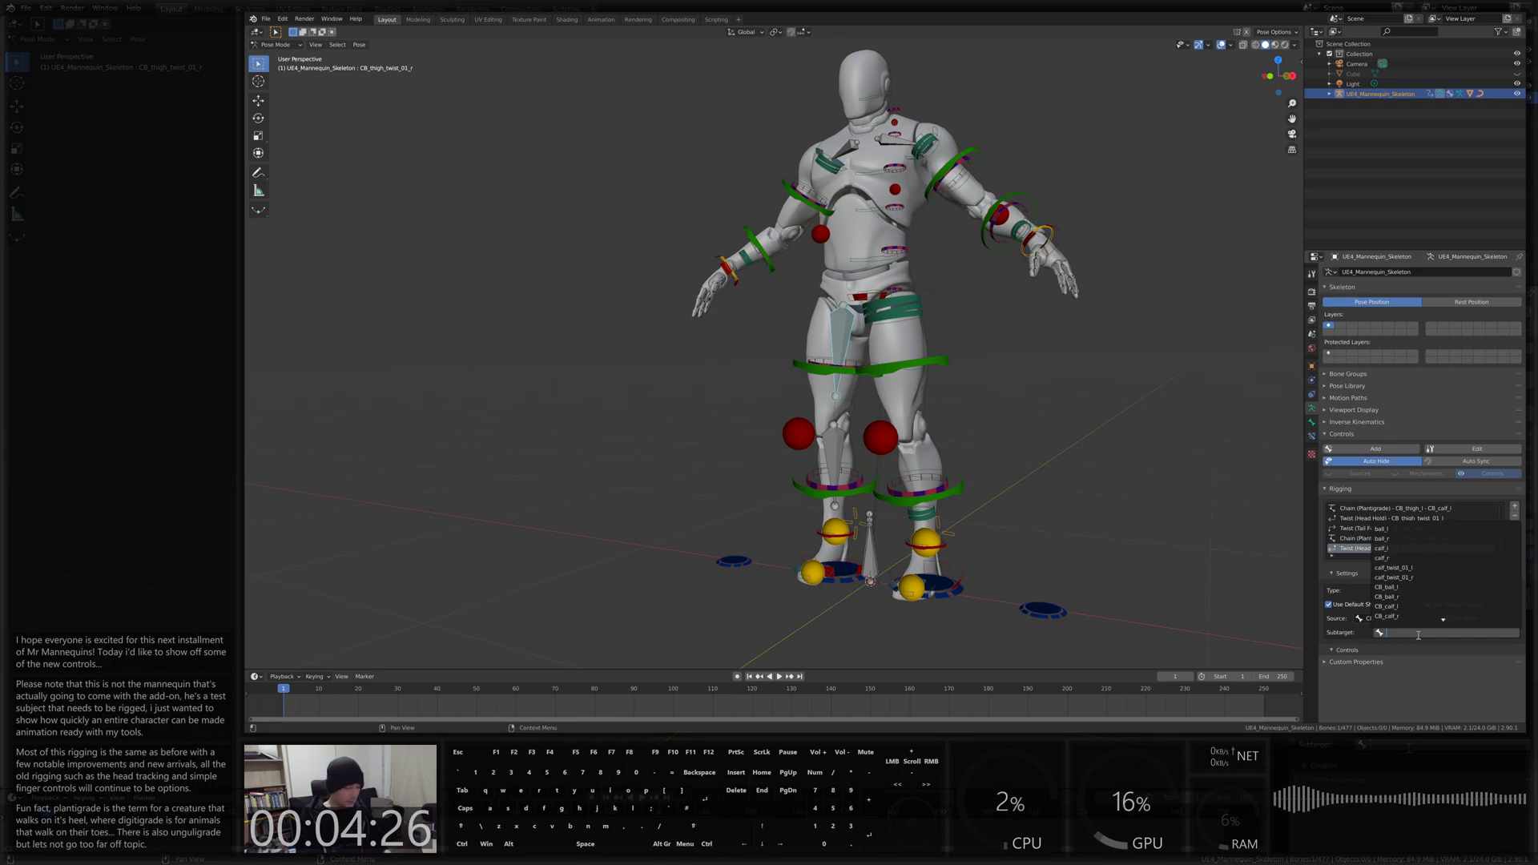
type("thigh_r")
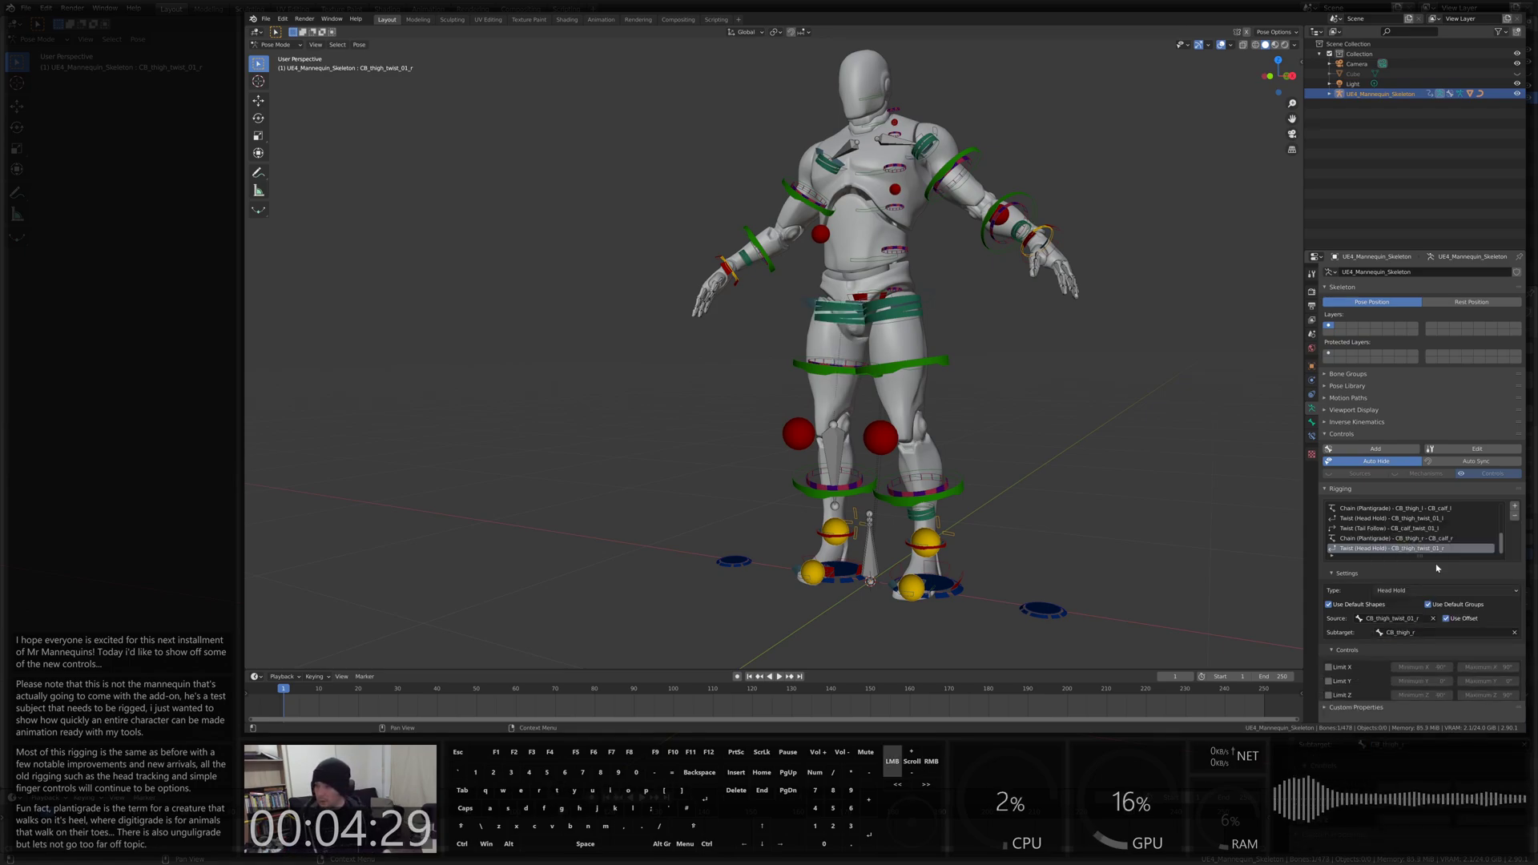
left_click(1394, 539)
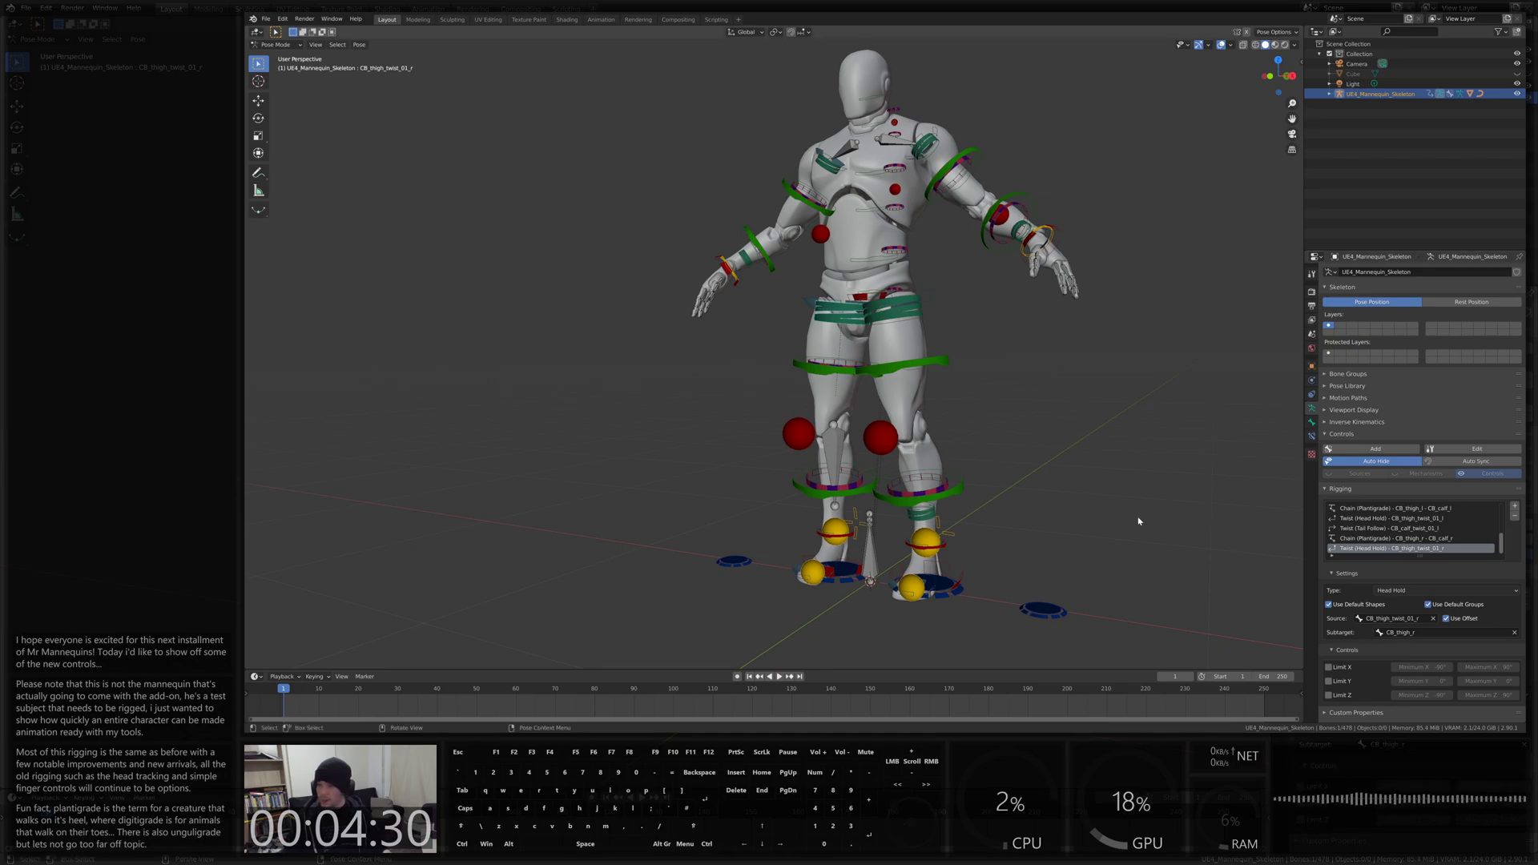
Select the right calf twist bone and add a new rigging entry for it
scroll(1047, 486, "up", 2)
scroll(922, 432, "down", 2)
scroll(854, 394, "up", 3)
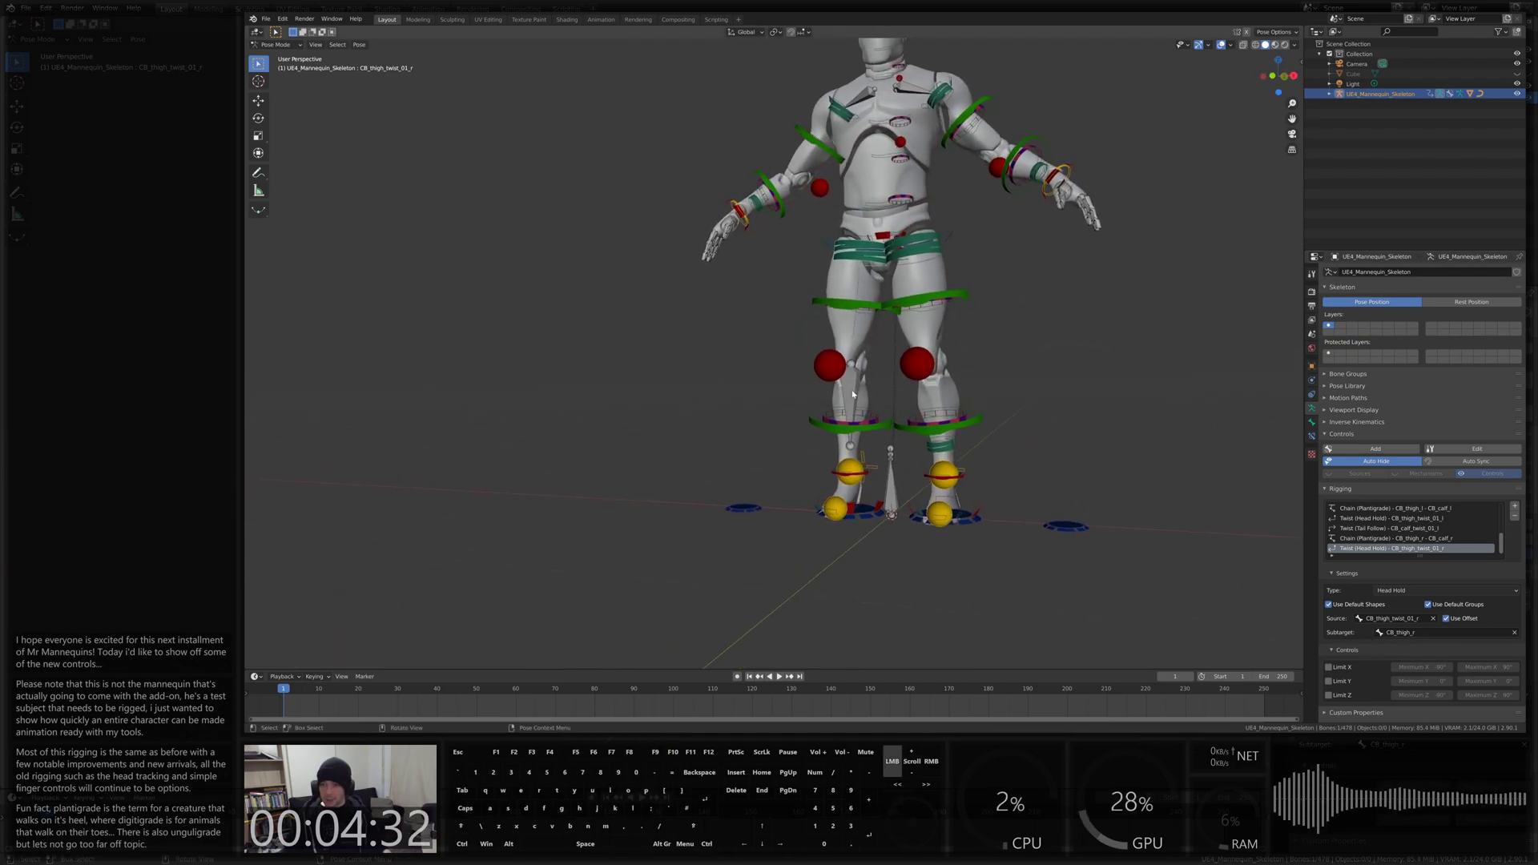
left_click(853, 394)
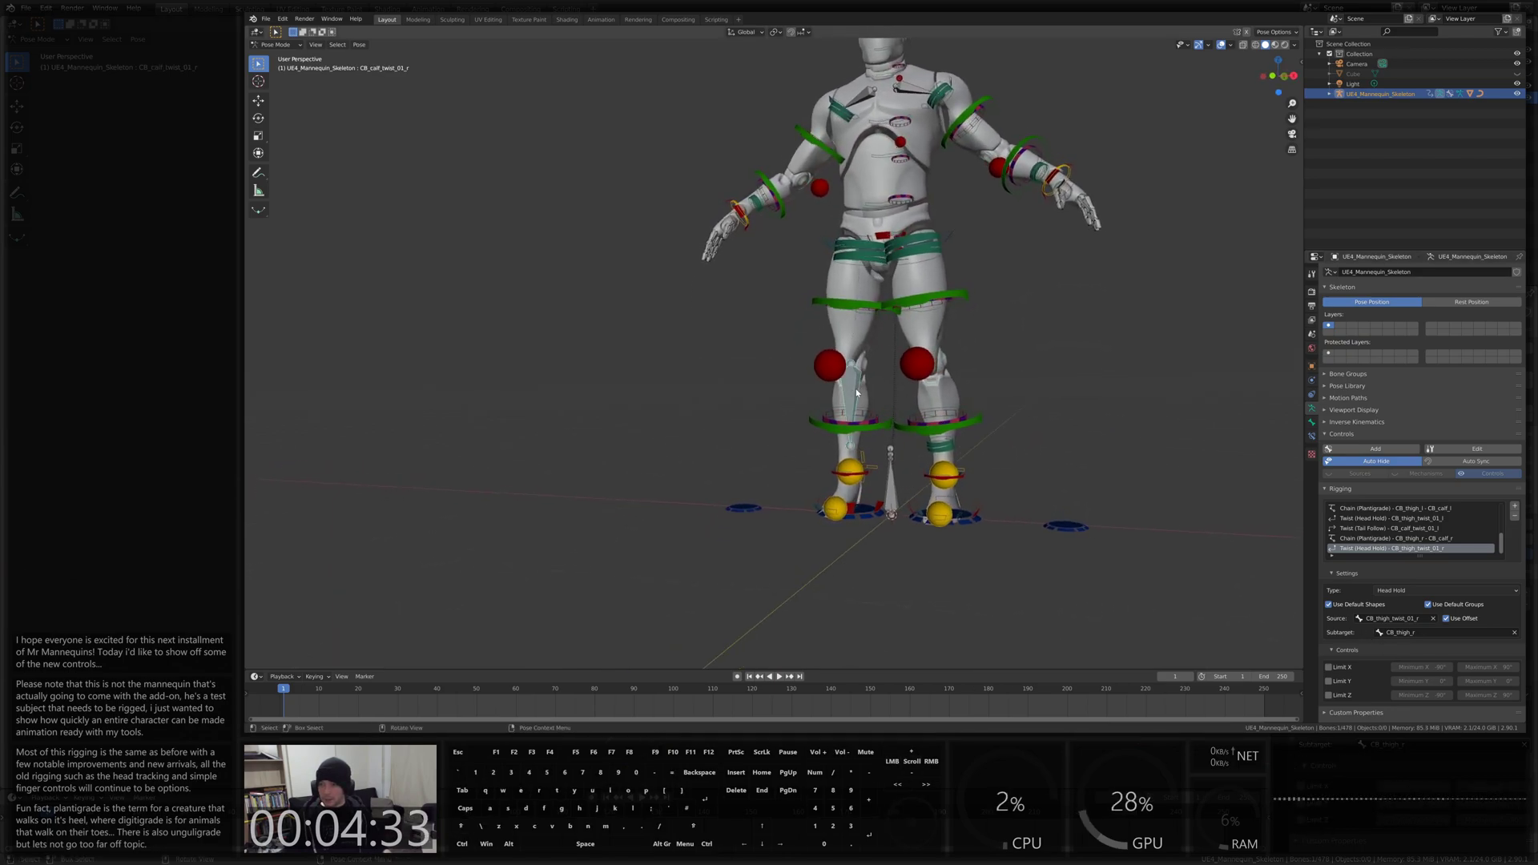
left_click(1513, 508)
Make the calf twist entry a Tail Follow twist with default groups, targeting CB_foot_r
left_click(1408, 592)
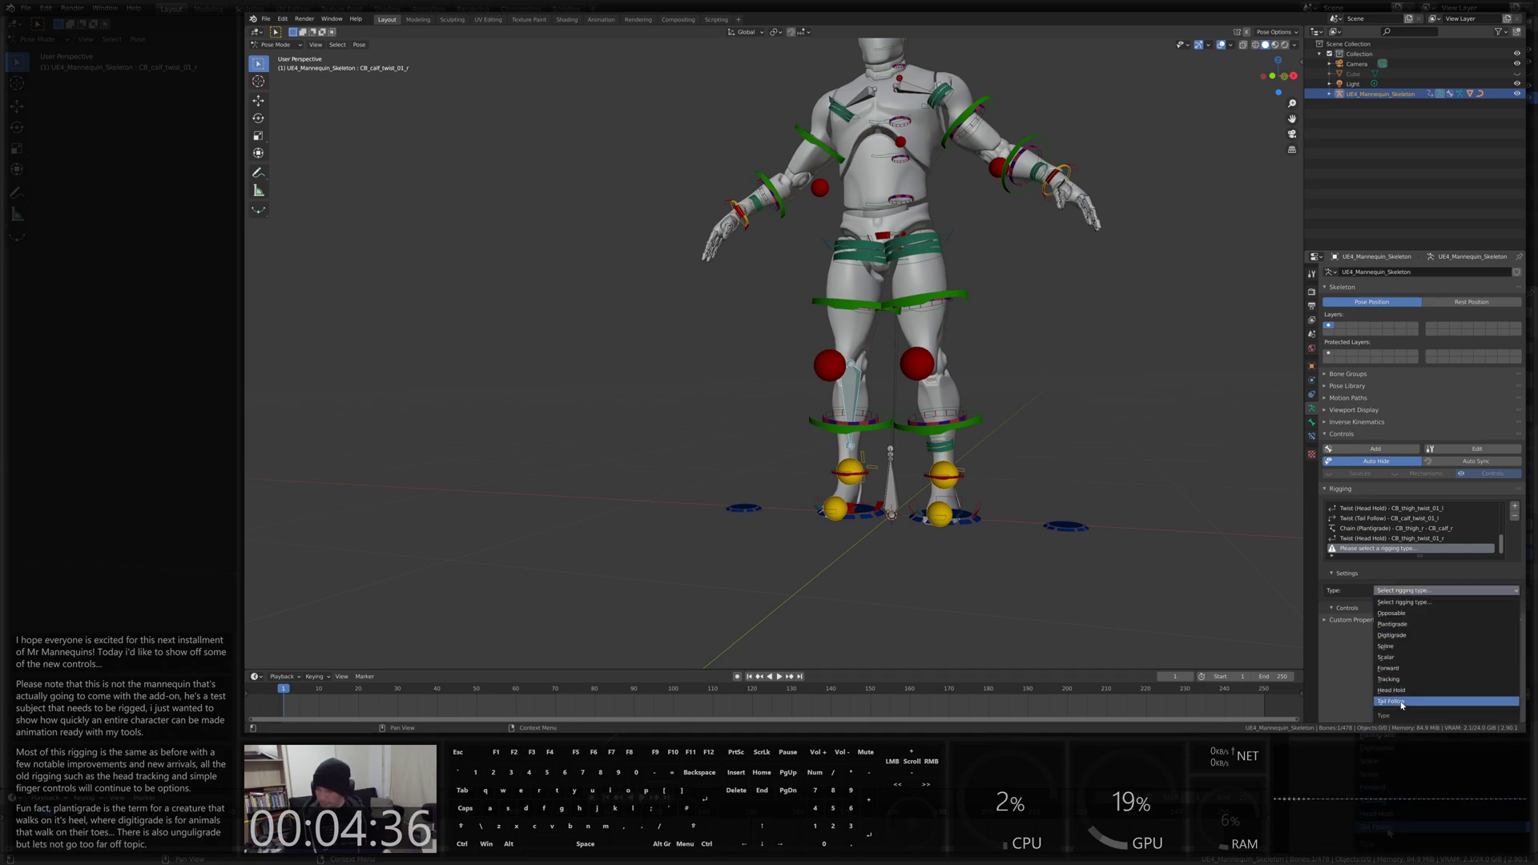
left_click(1401, 702)
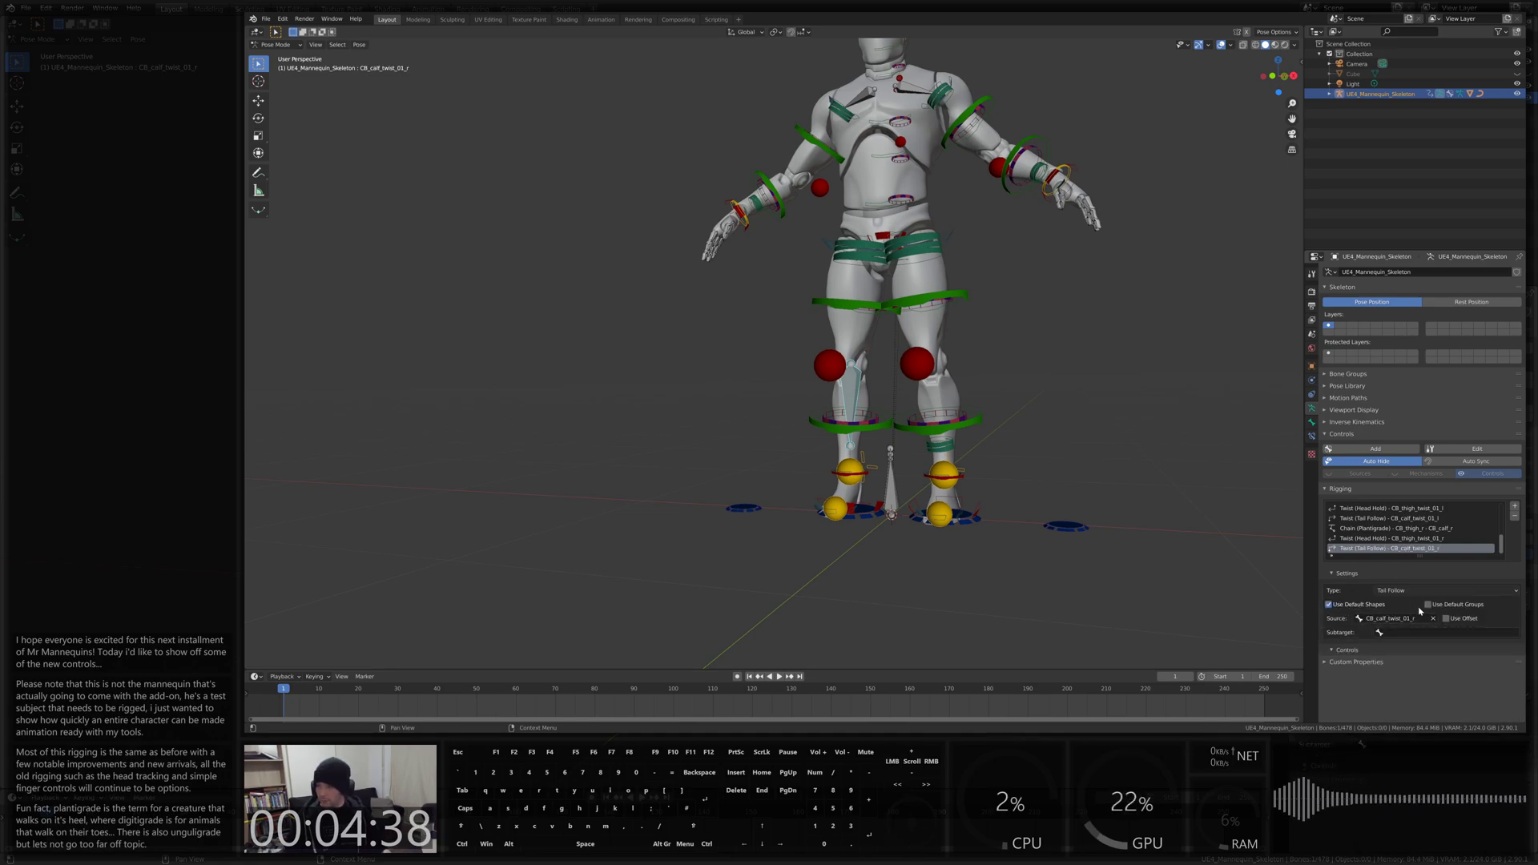
left_click(1429, 605)
left_click(1420, 633)
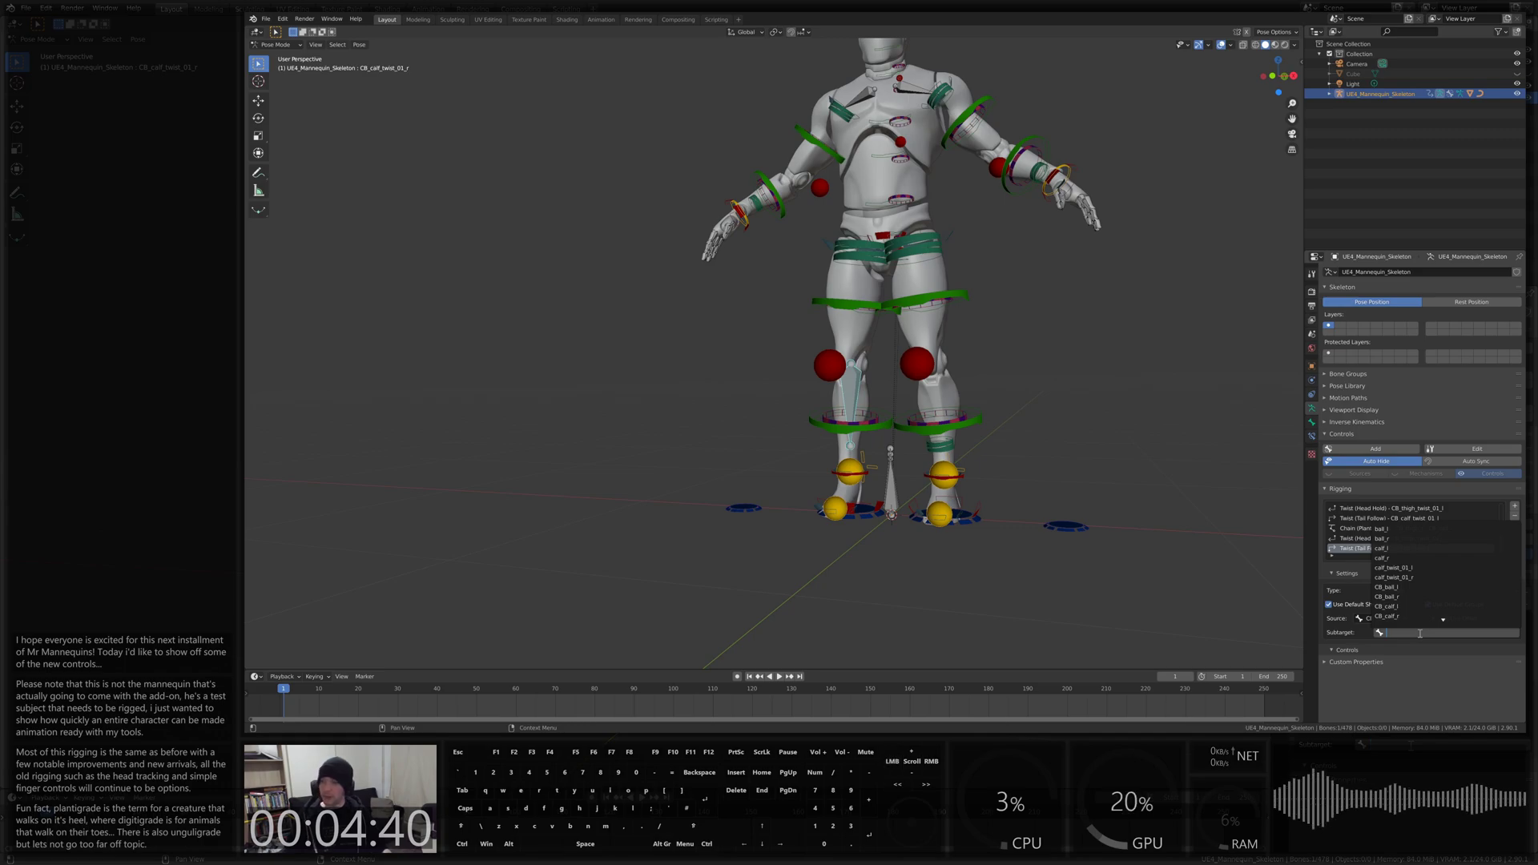
type("foot")
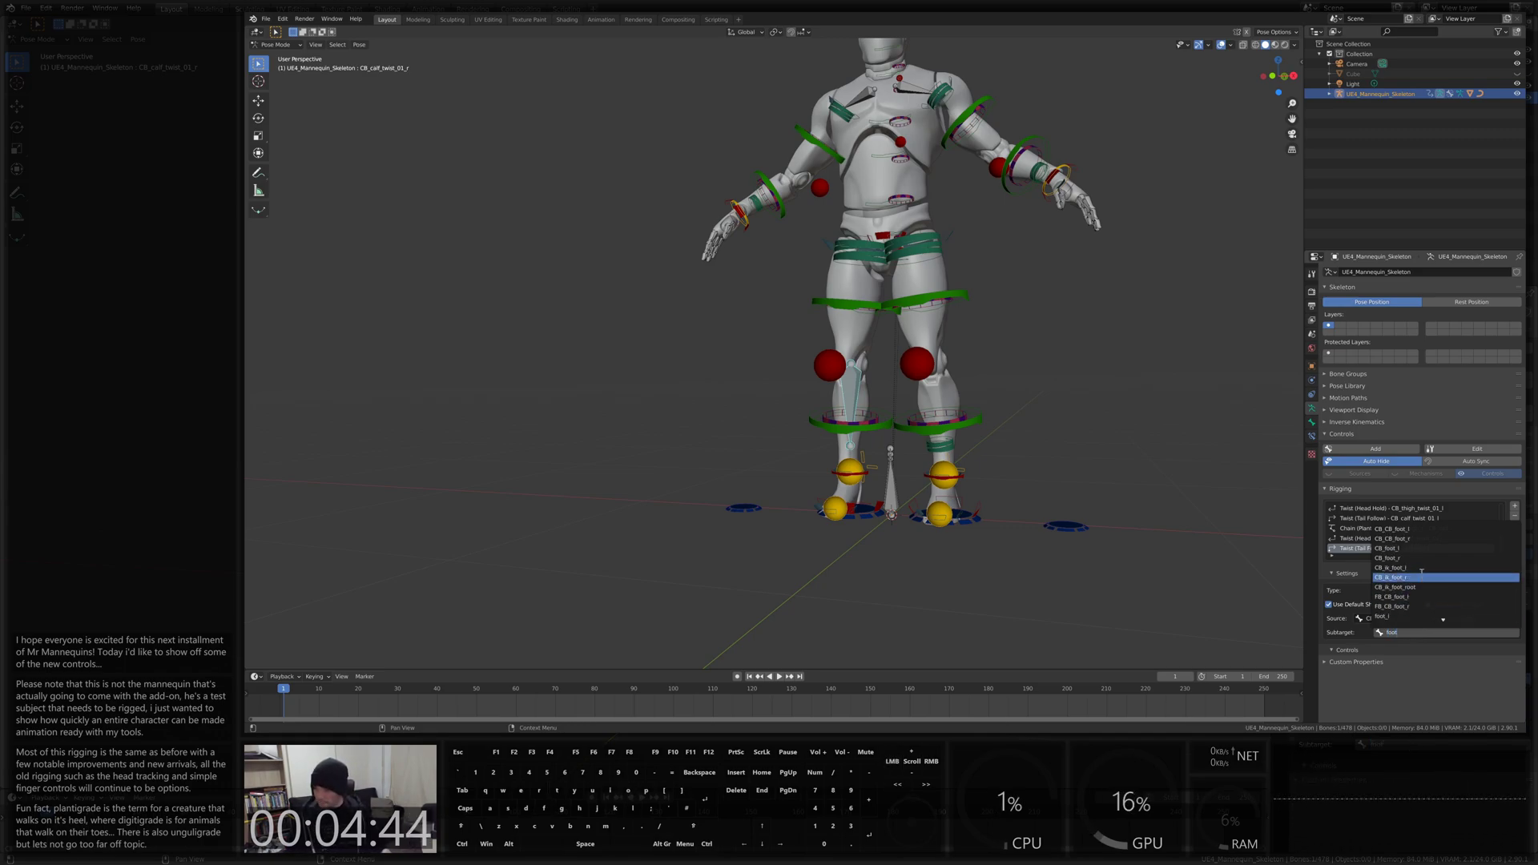
left_click(1388, 558)
mouse_move(1042, 485)
middle_mouse_down()
mouse_move(848, 492)
mouse_move(1030, 496)
middle_mouse_up()
scroll(1030, 496, "up", 6)
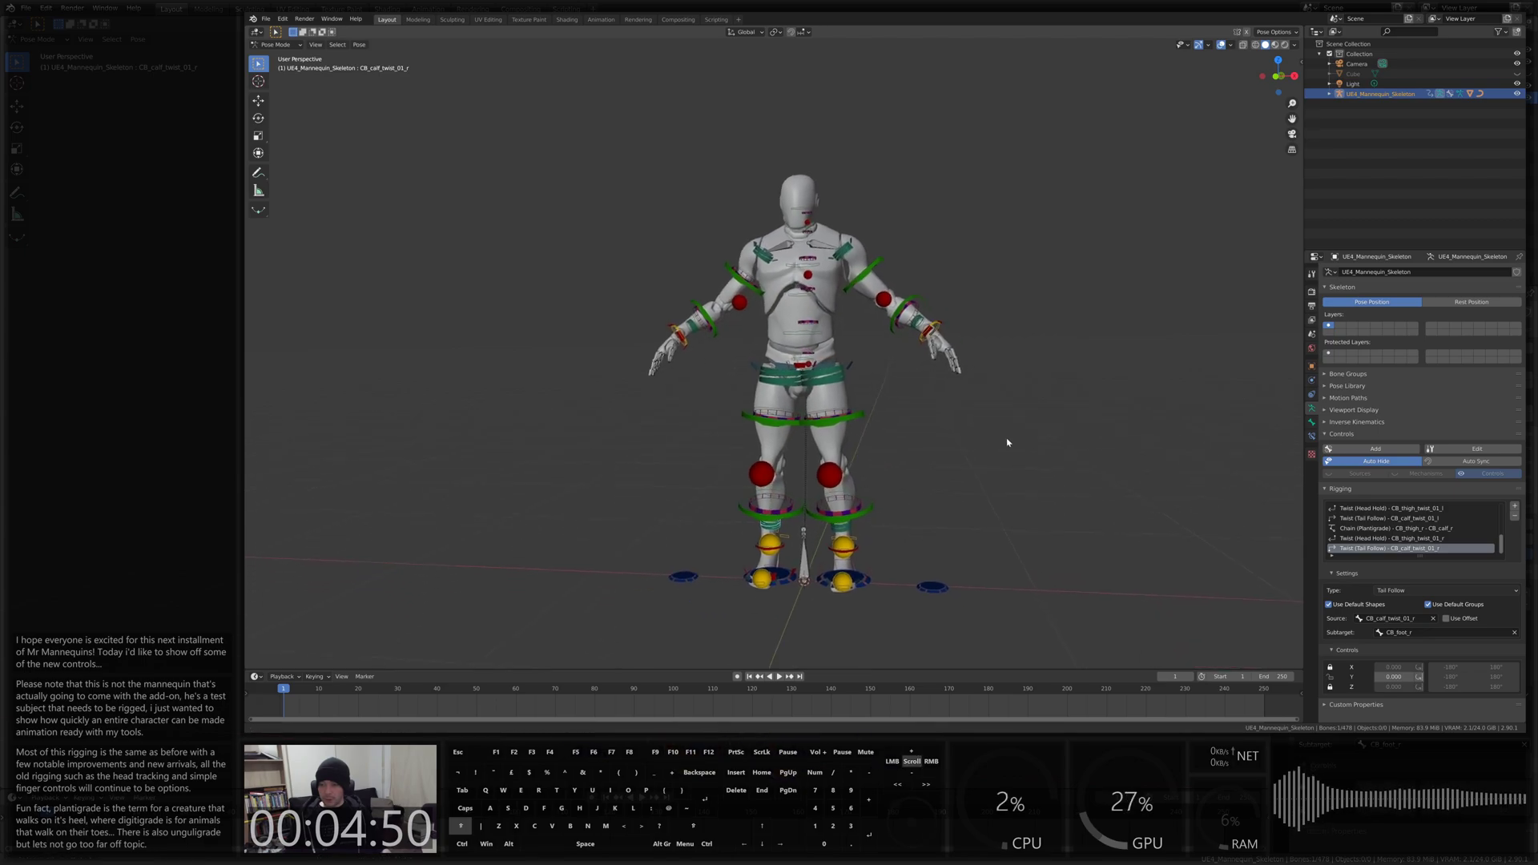
Select the left thumb tip bone and add a Scalar rigging entry for it
middle_click_drag(962, 418, 955, 382)
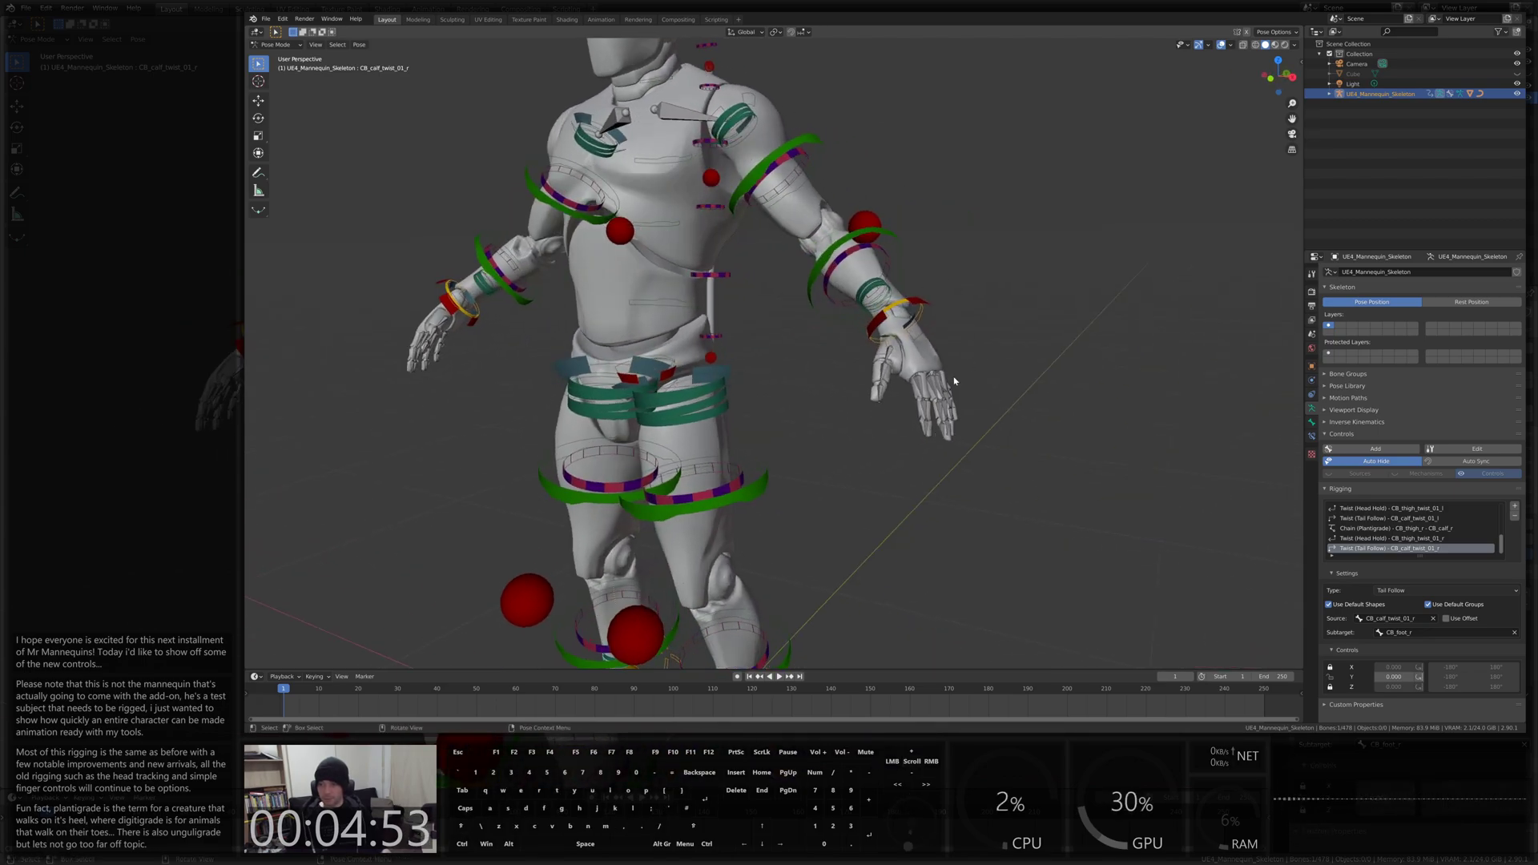
left_click(879, 396)
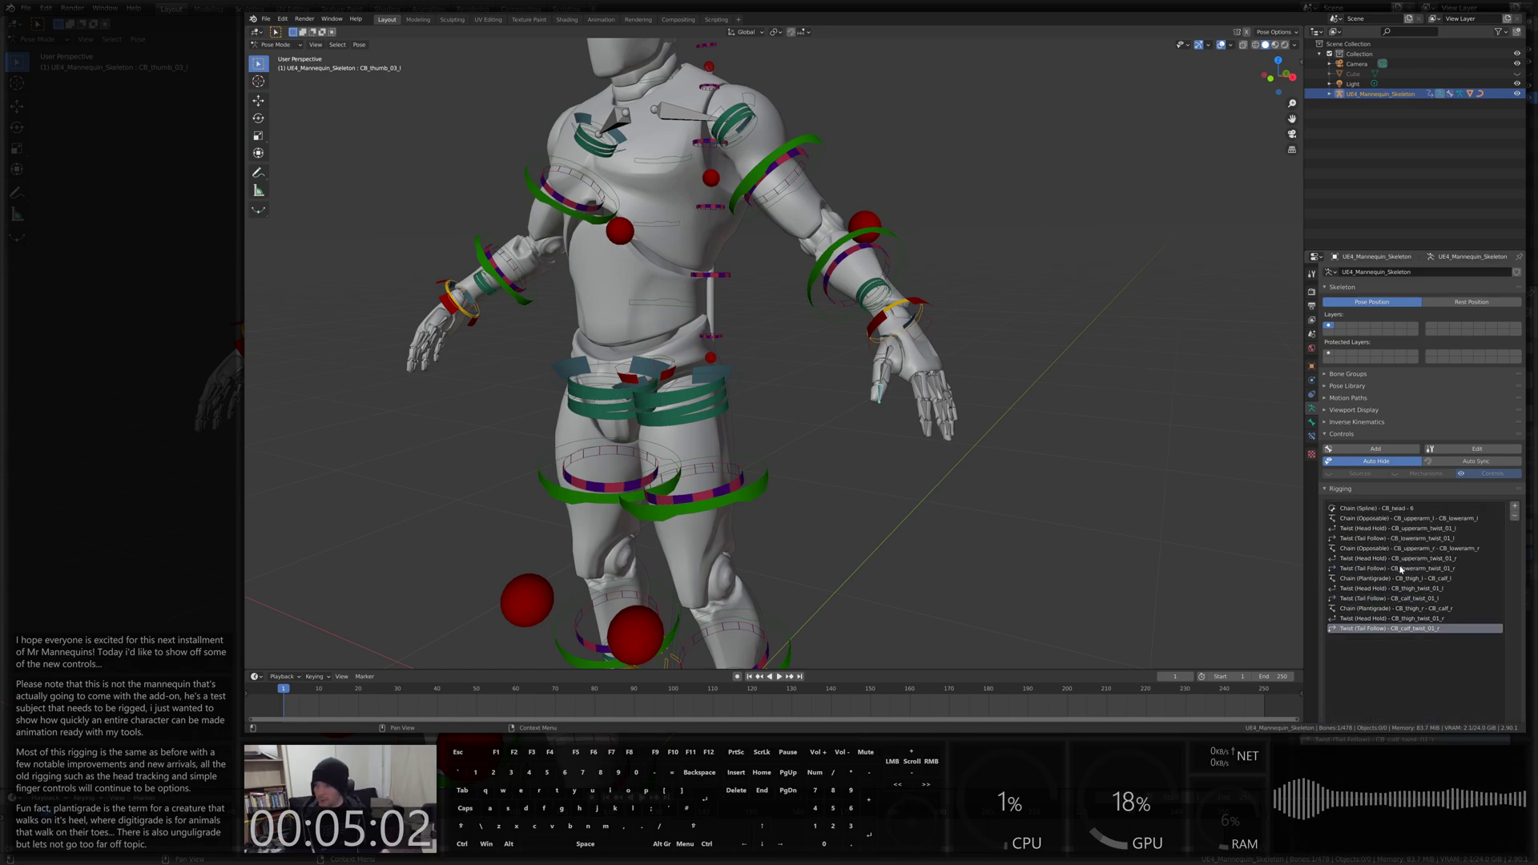
scroll(1475, 558, "down", 5)
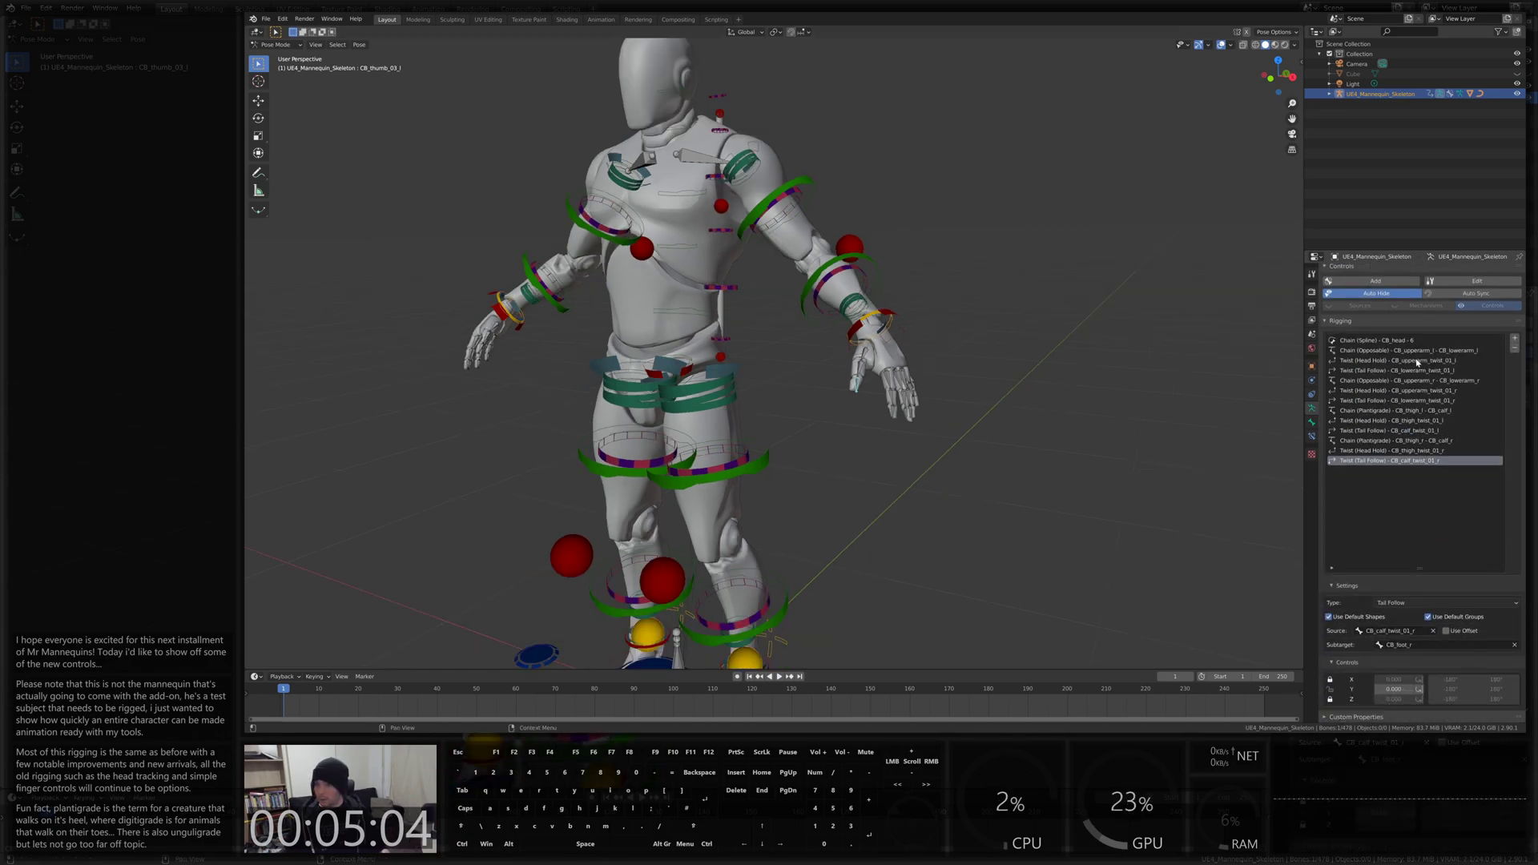
left_click(1515, 340)
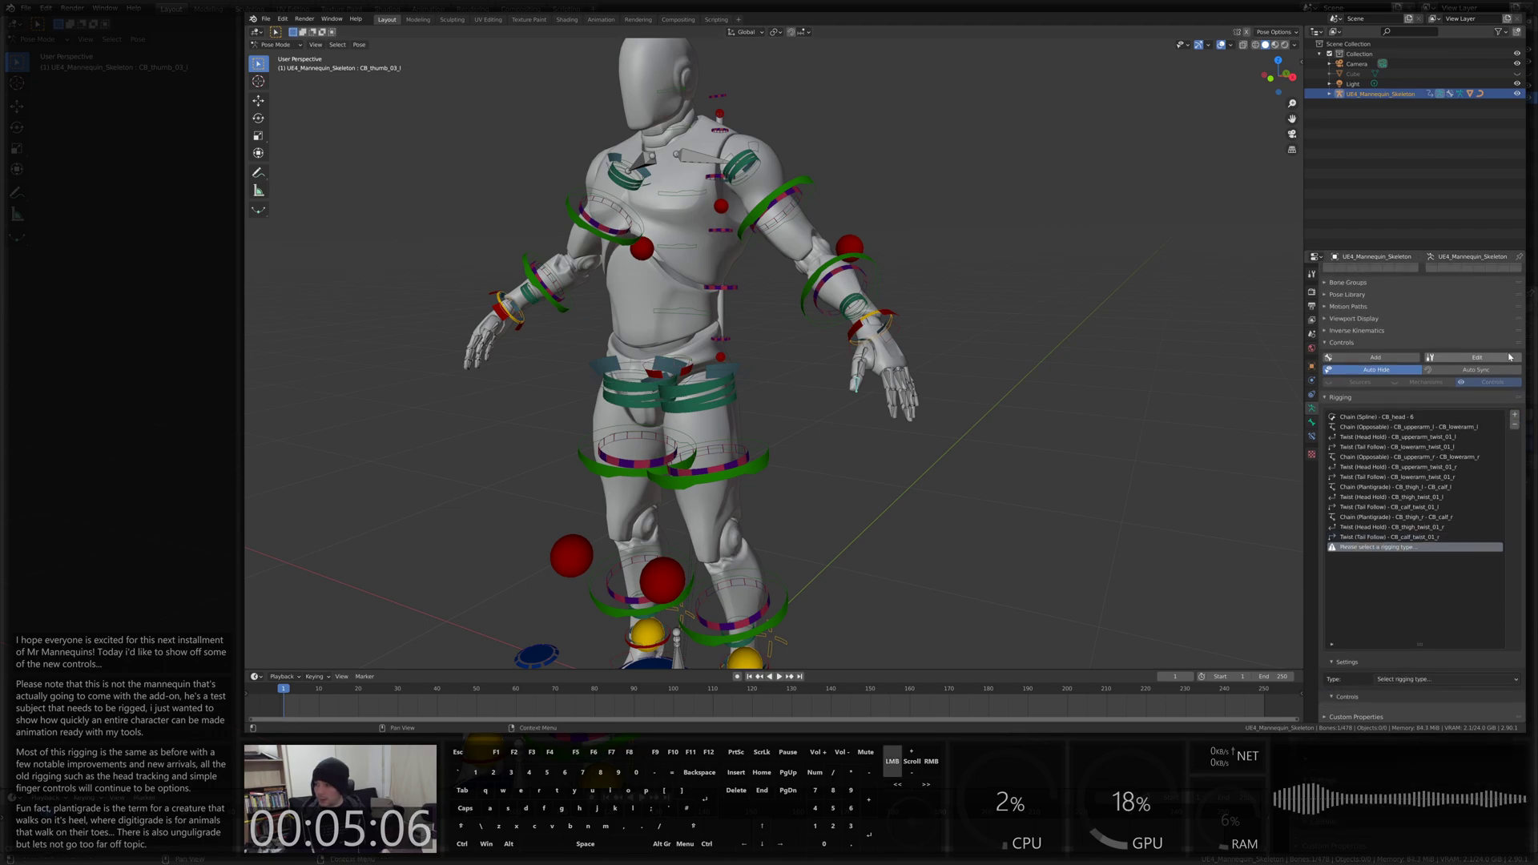
left_click(1406, 687)
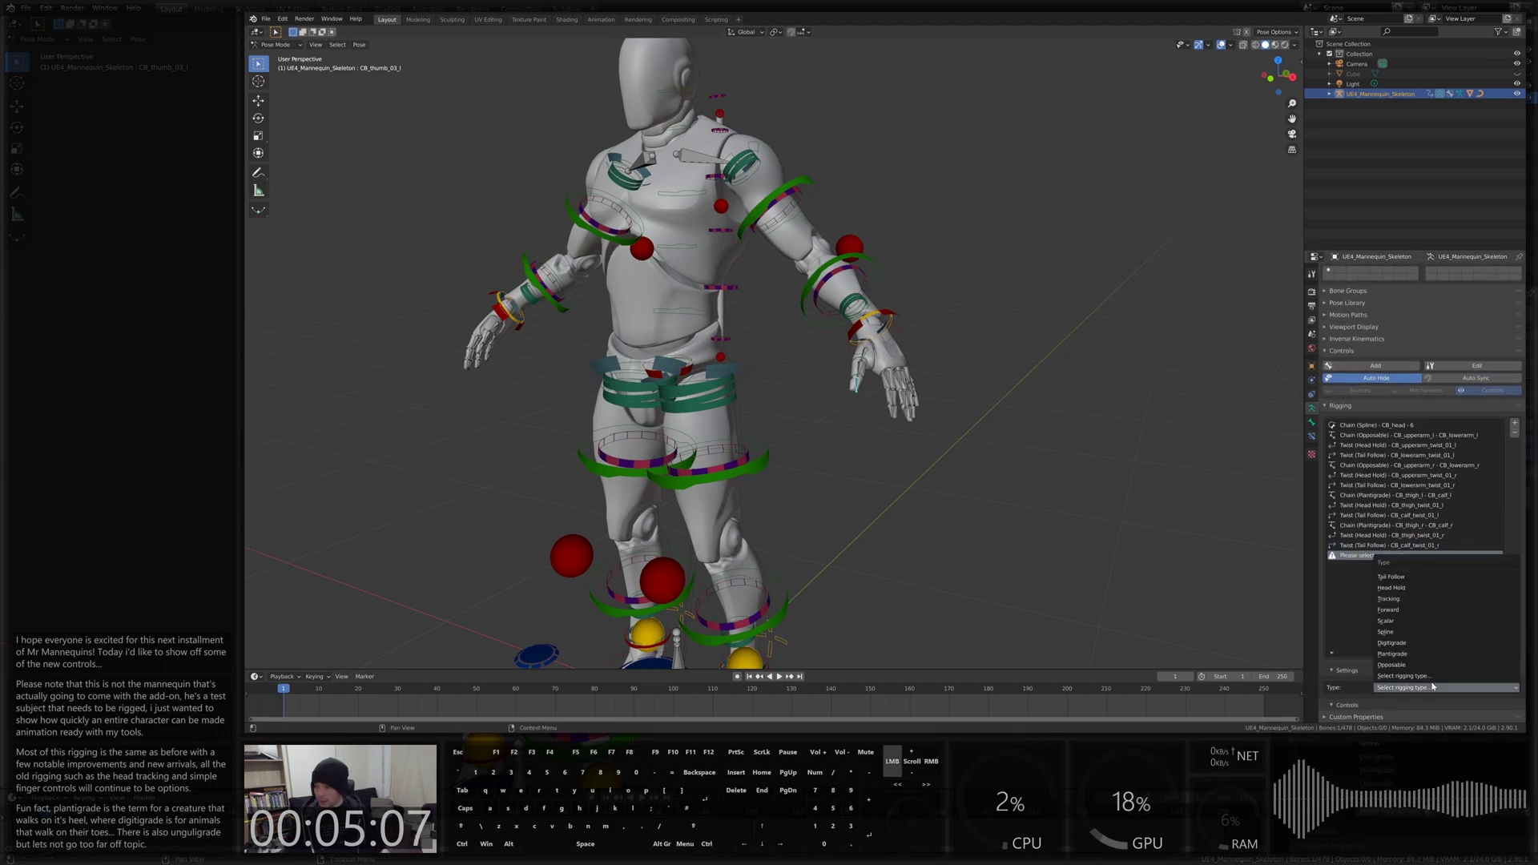
left_click(1415, 622)
Turn on default shapes, default groups and floor for the thumb chain
middle_click_drag(898, 401, 954, 421)
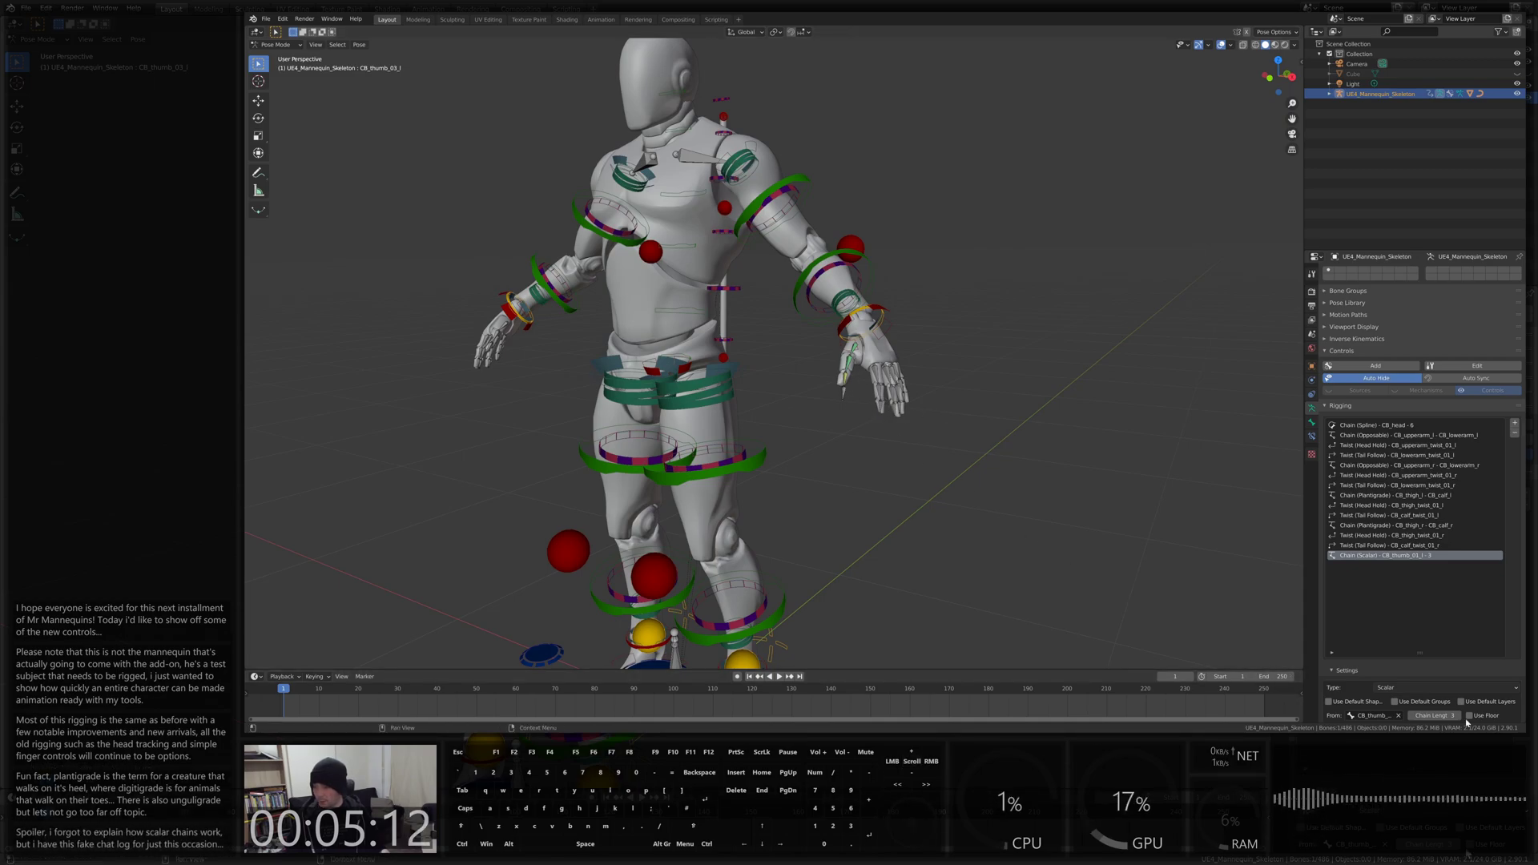
left_click(1330, 701)
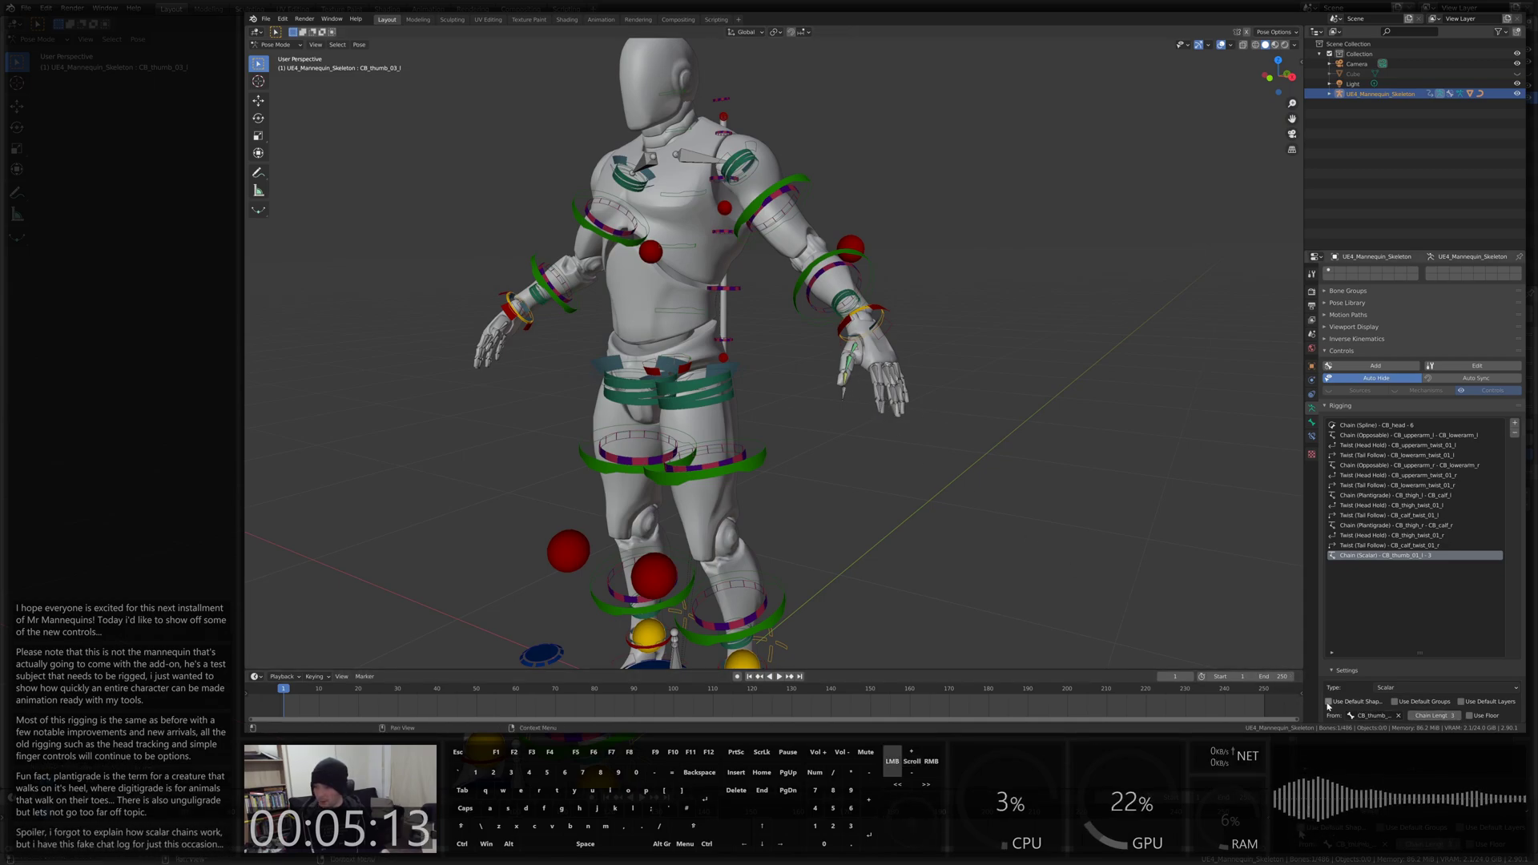
left_click(1396, 702)
scroll(1465, 657, "down", 3)
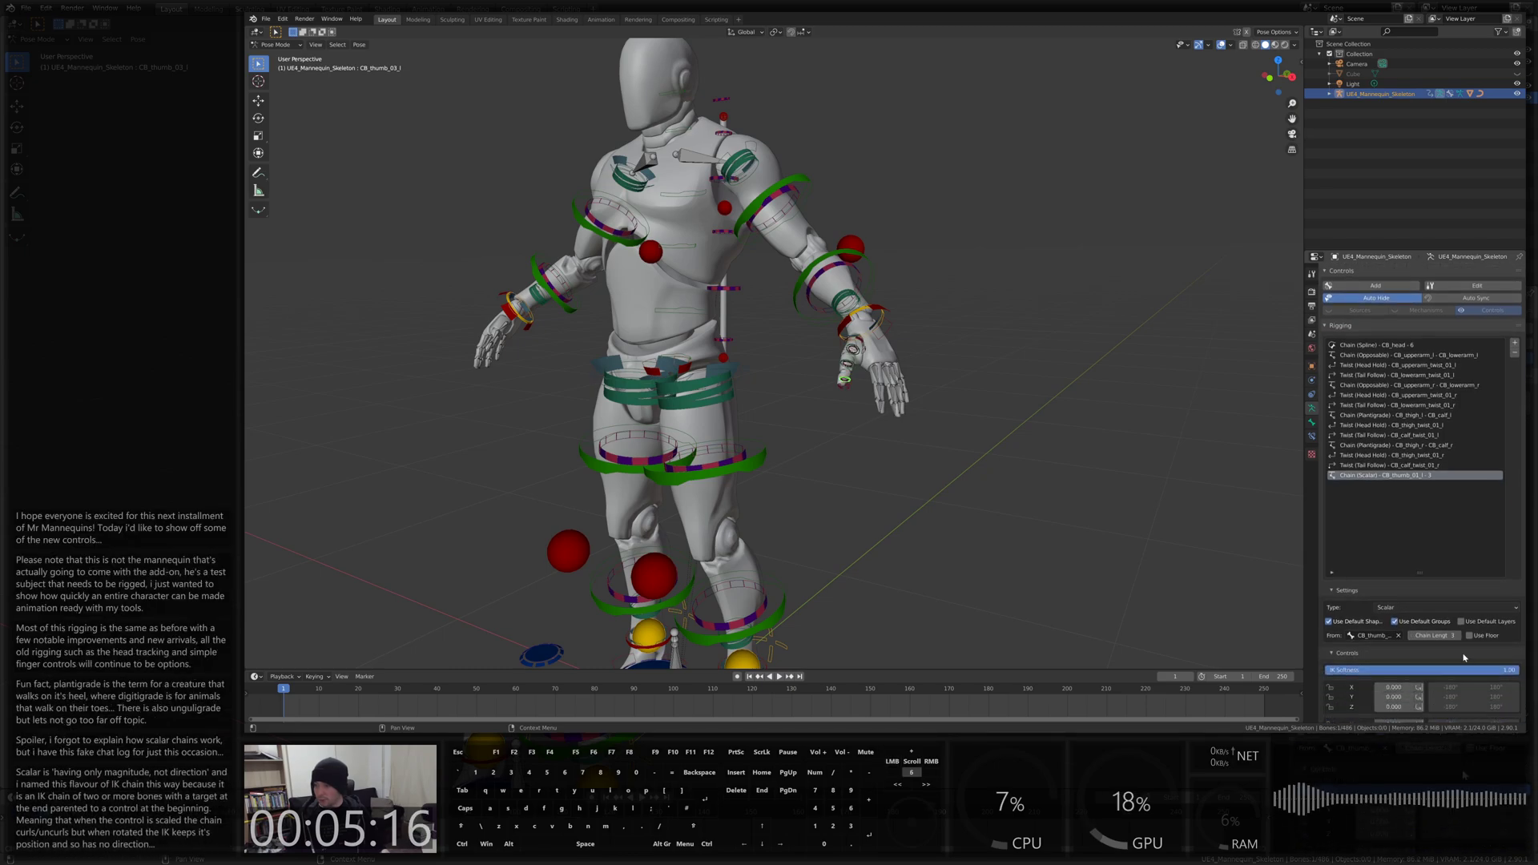
left_click(1469, 636)
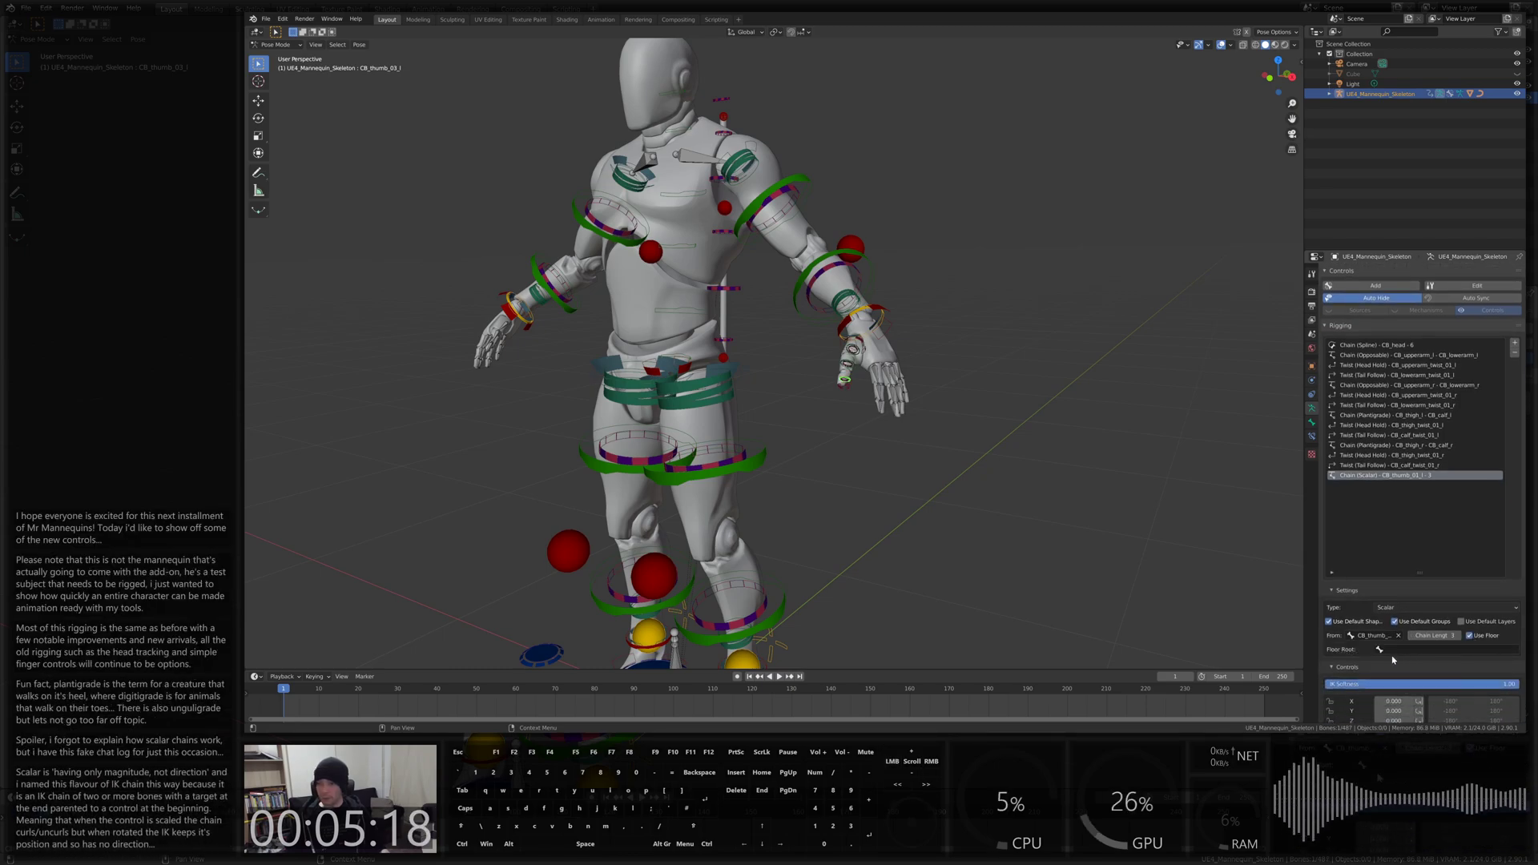
scroll(997, 445, "down", 3)
middle_click_drag(1002, 489, 996, 445)
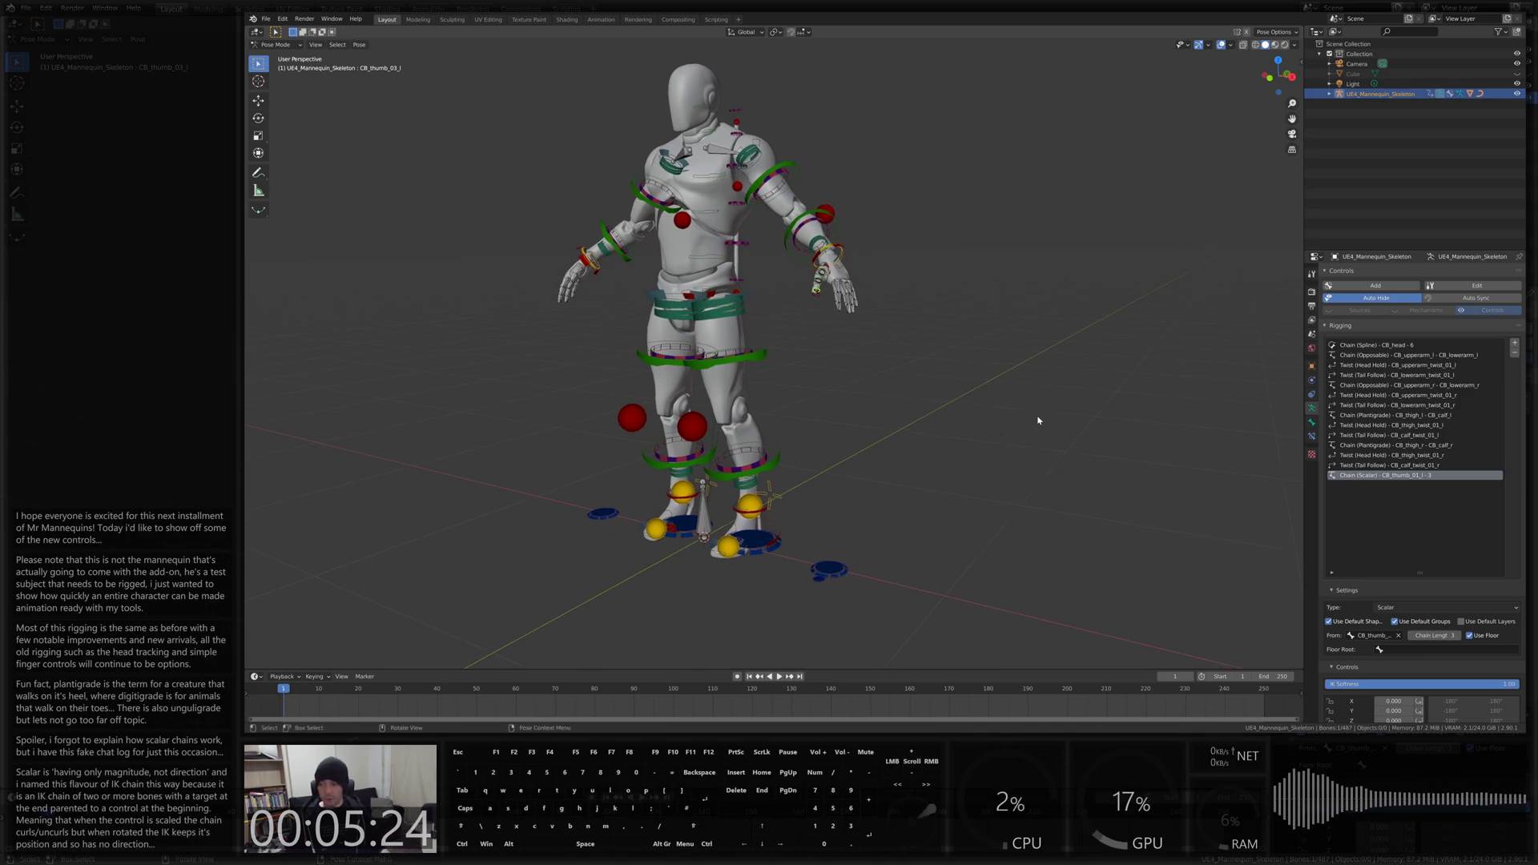
scroll(829, 388, "up", 3)
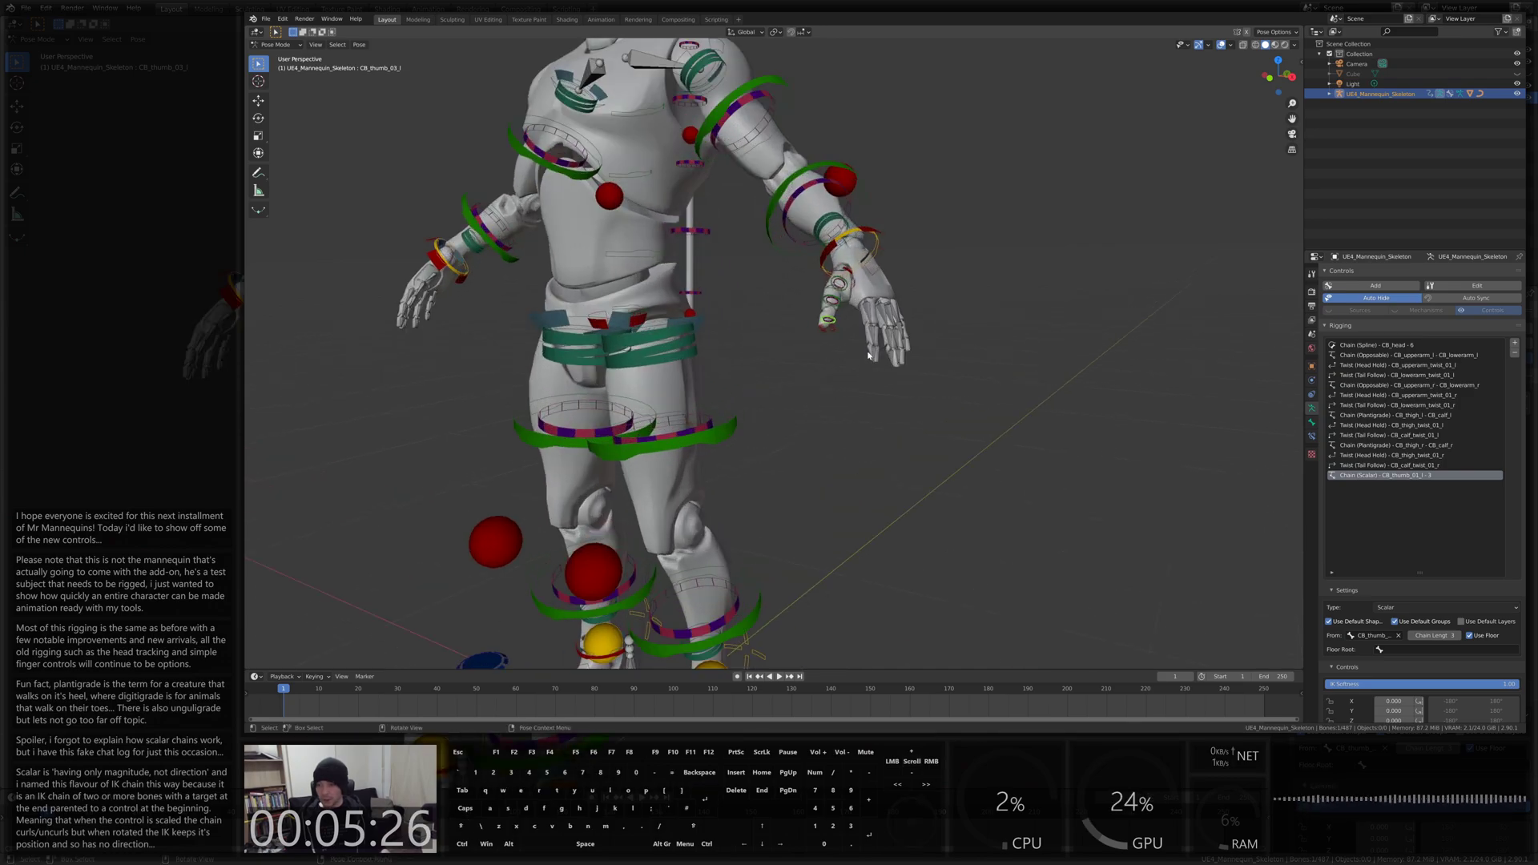
left_click(873, 359)
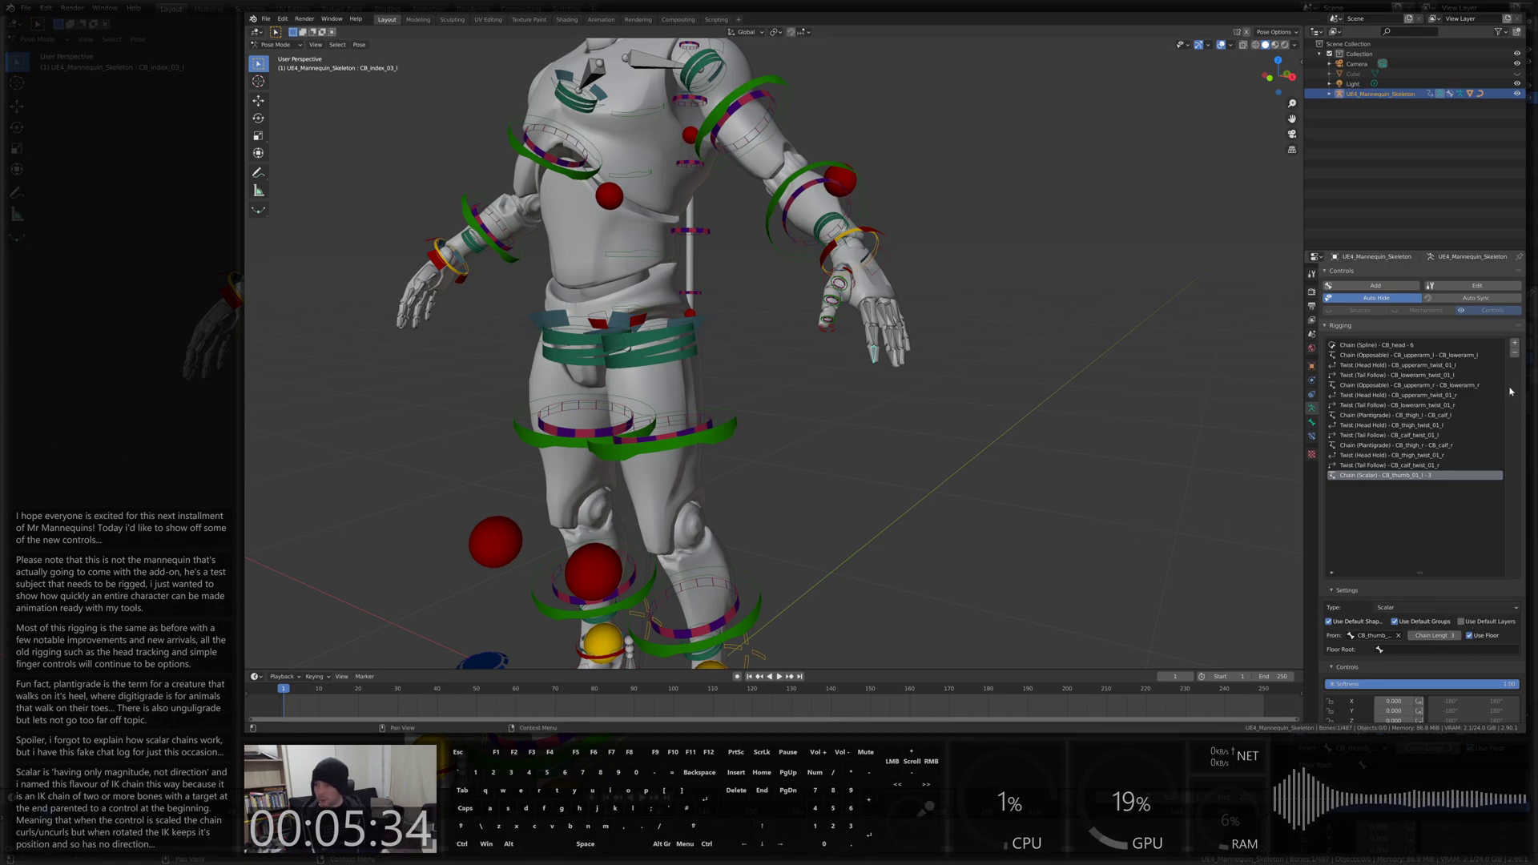
Add a Scalar chain for the left index finger with default groups and floor
left_click(1516, 345)
left_click(1442, 688)
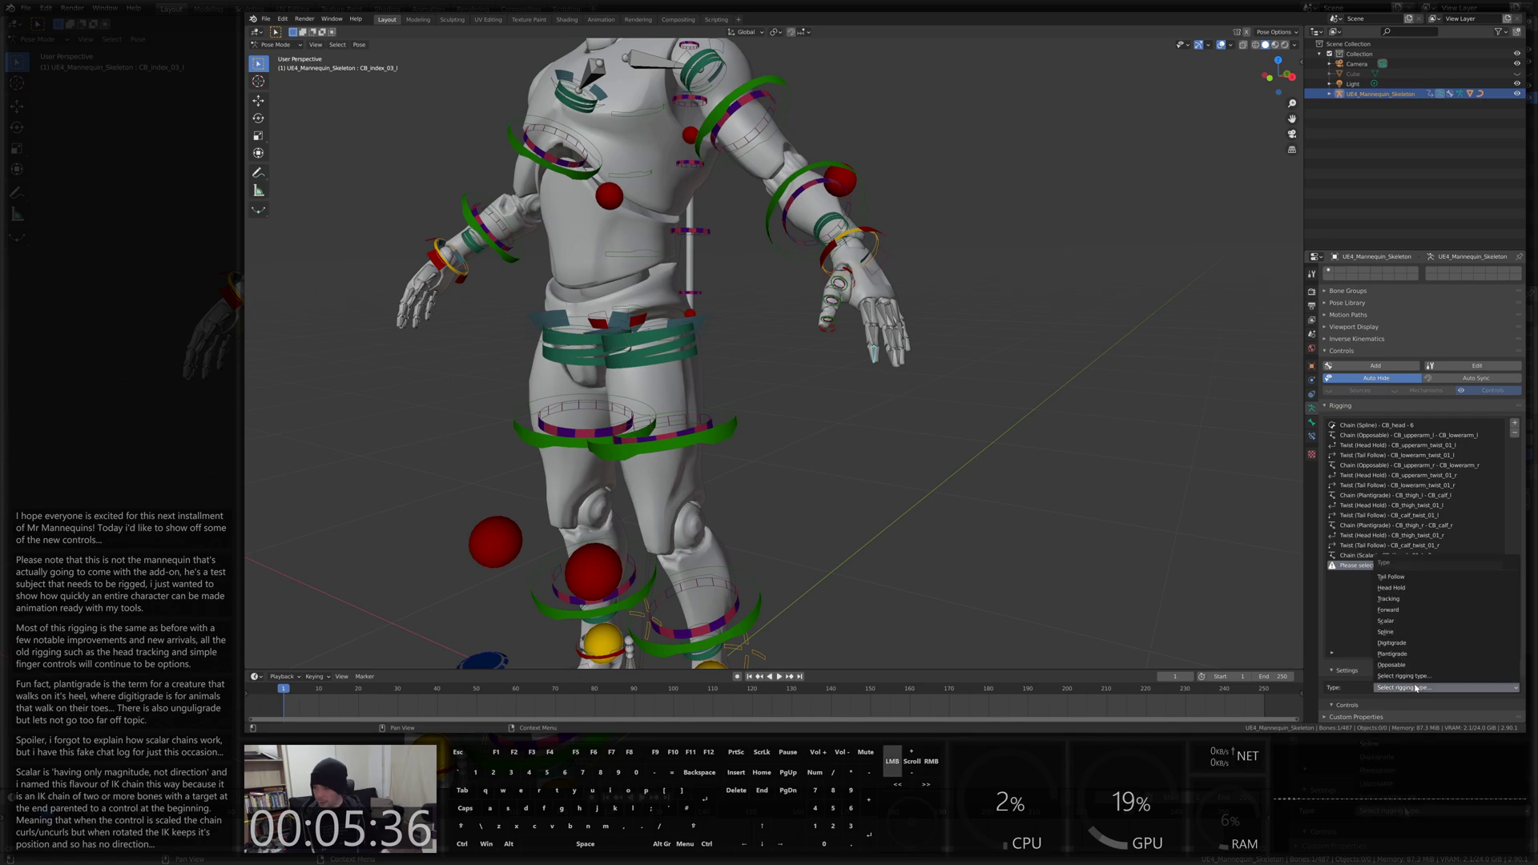
left_click(1394, 621)
scroll(1338, 633, "down", 2)
left_click(1395, 636)
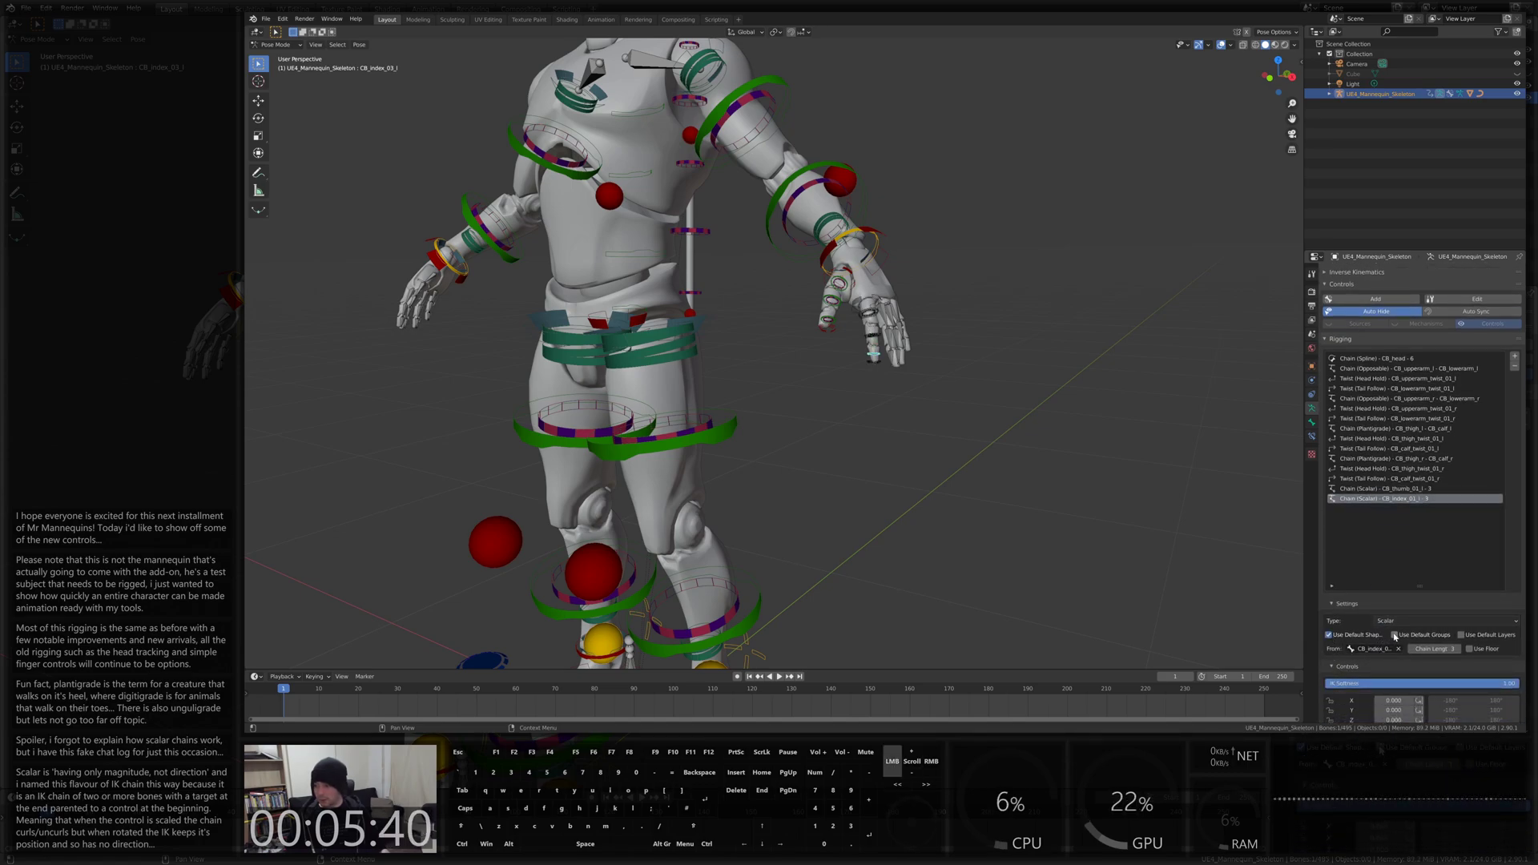
left_click(1471, 649)
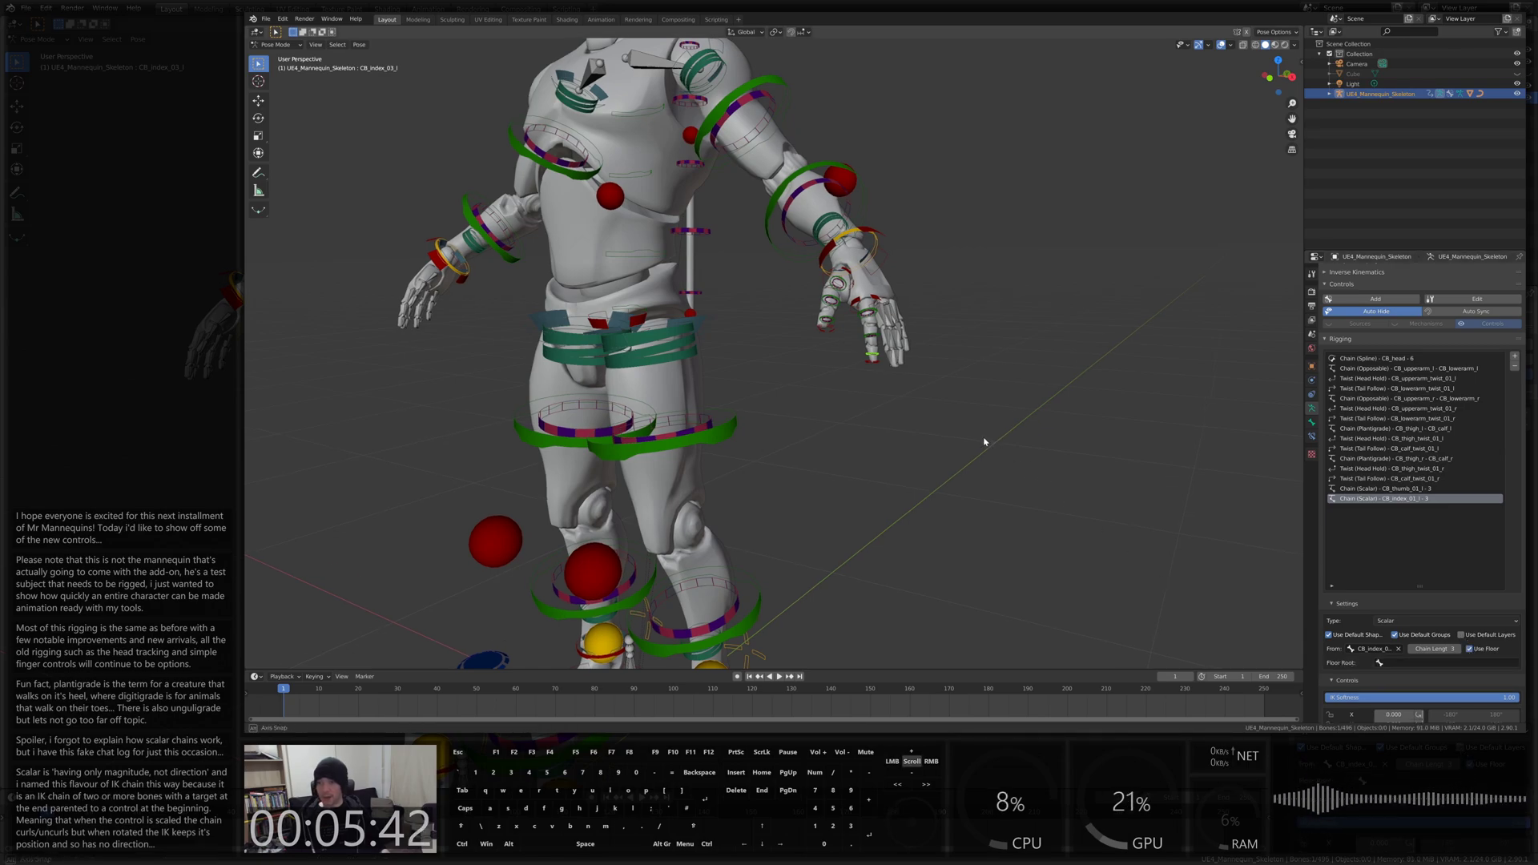
middle_click_drag(1041, 441, 816, 369)
Add a Scalar chain for the left middle finger with default shapes, groups and floor
left_click(793, 379)
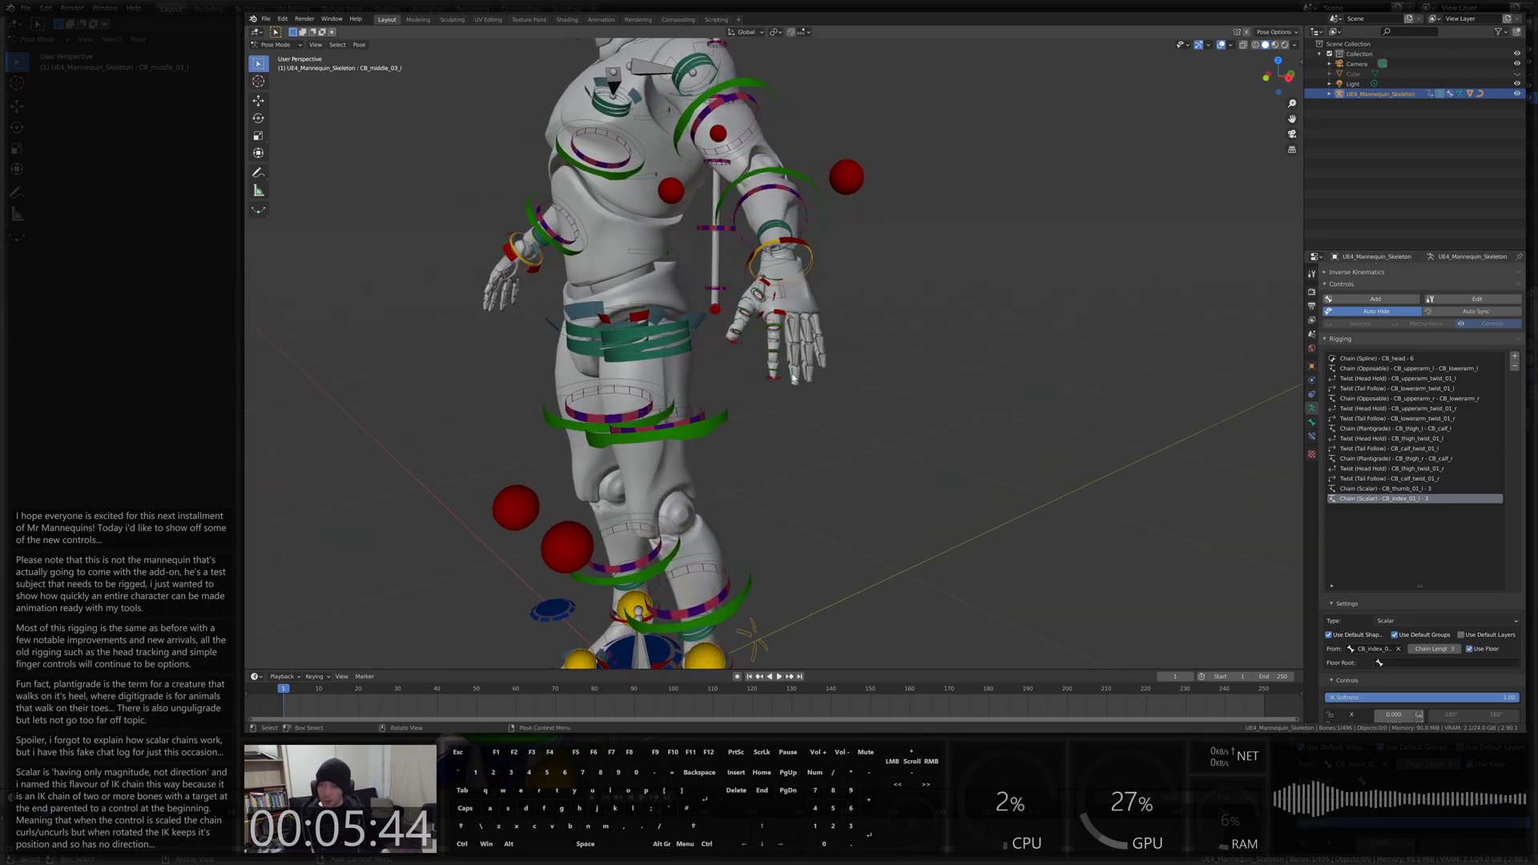
left_click(1514, 357)
left_click(1422, 688)
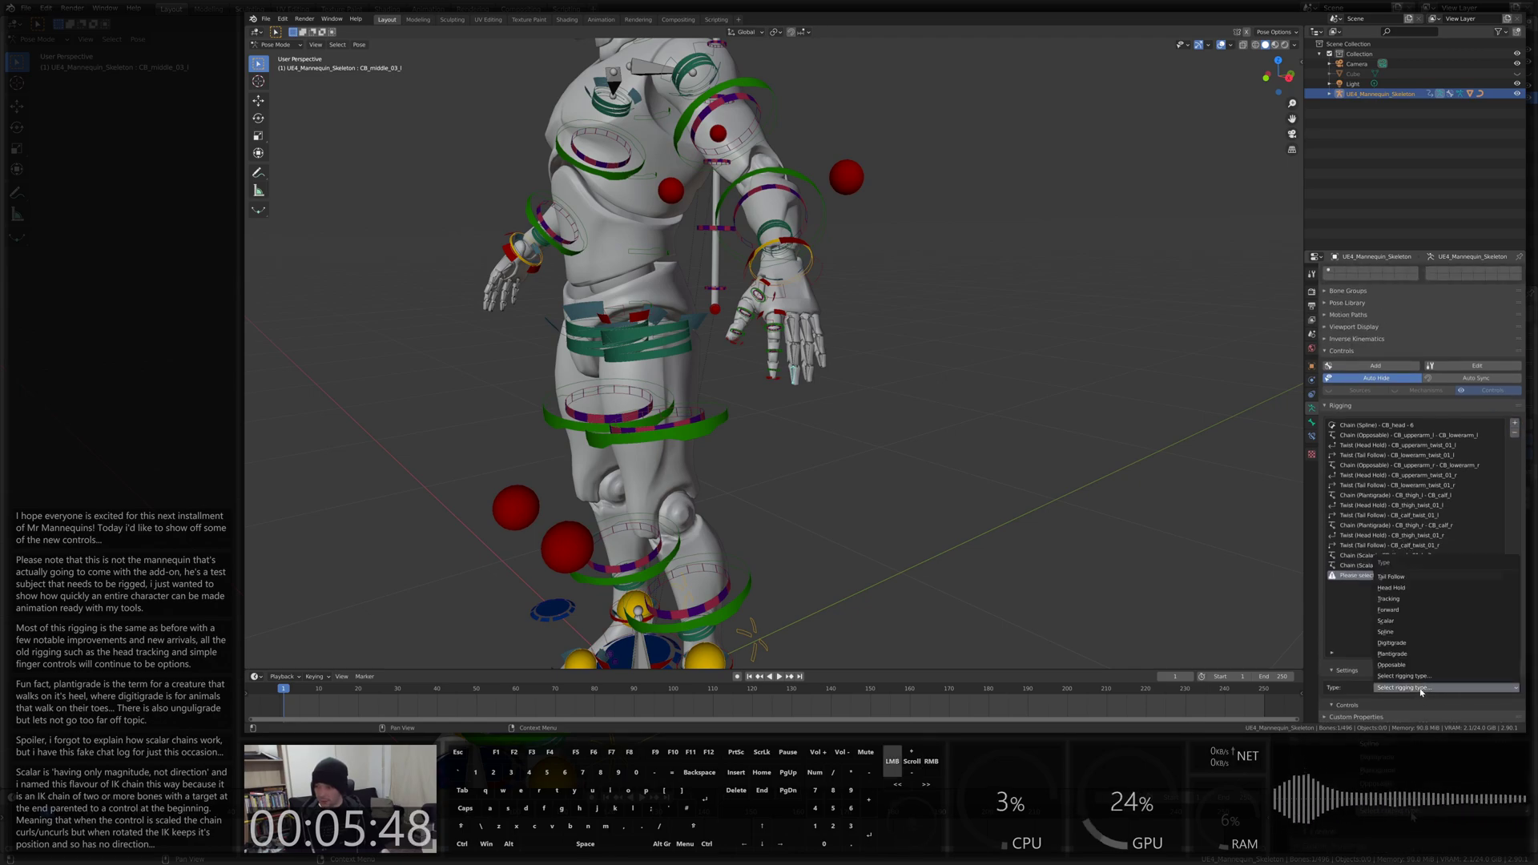
left_click(1386, 621)
scroll(1378, 561, "down", 3)
left_click(1370, 624)
left_click(1395, 622)
left_click(1470, 636)
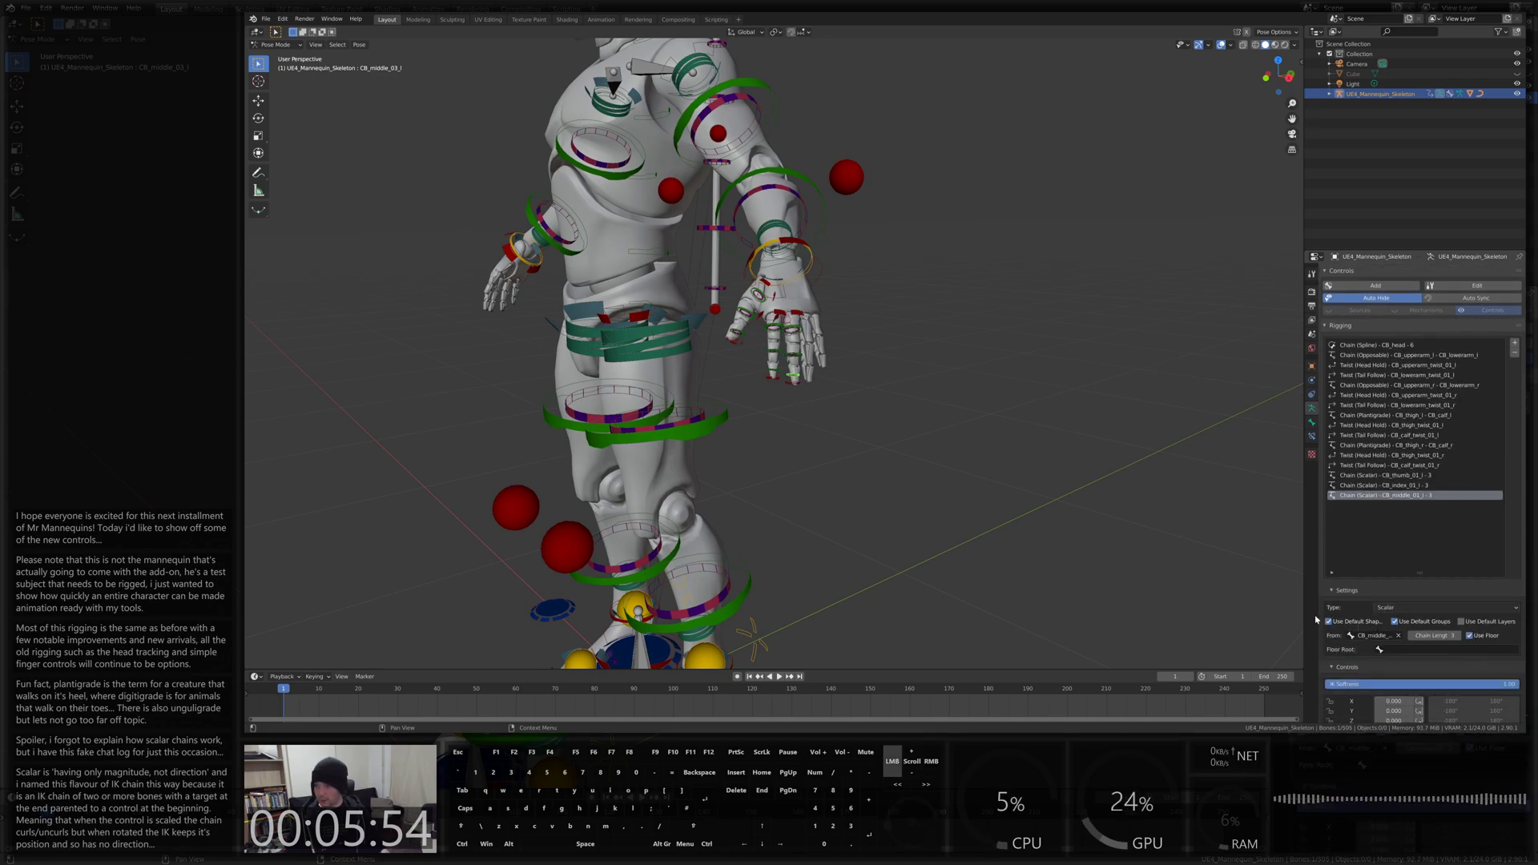
left_click(807, 382)
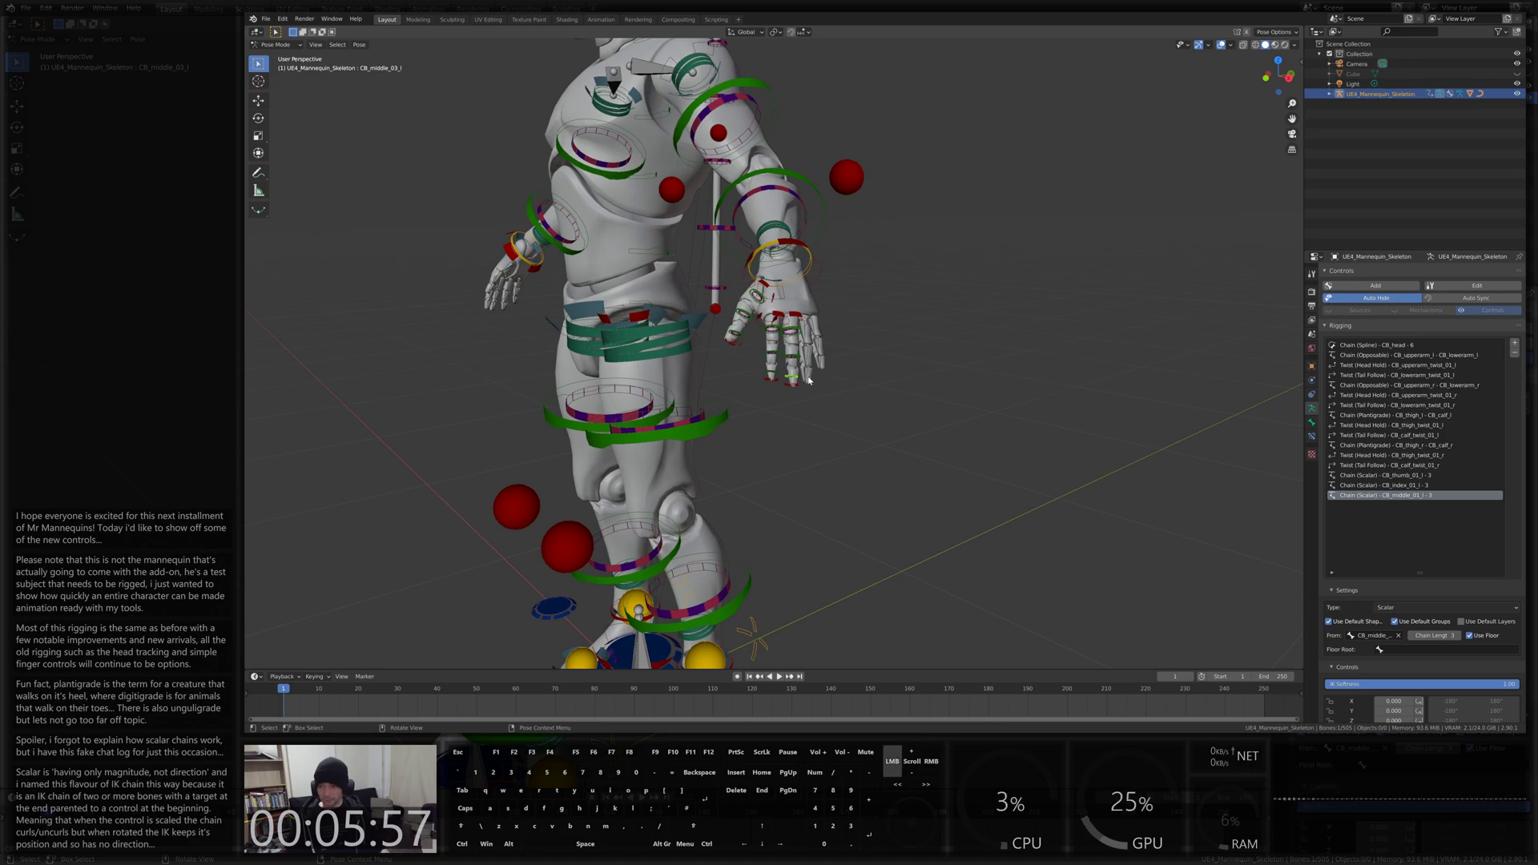
Add a Scalar chain for the left ring finger with default shapes and floor
left_click(1514, 344)
left_click(1440, 688)
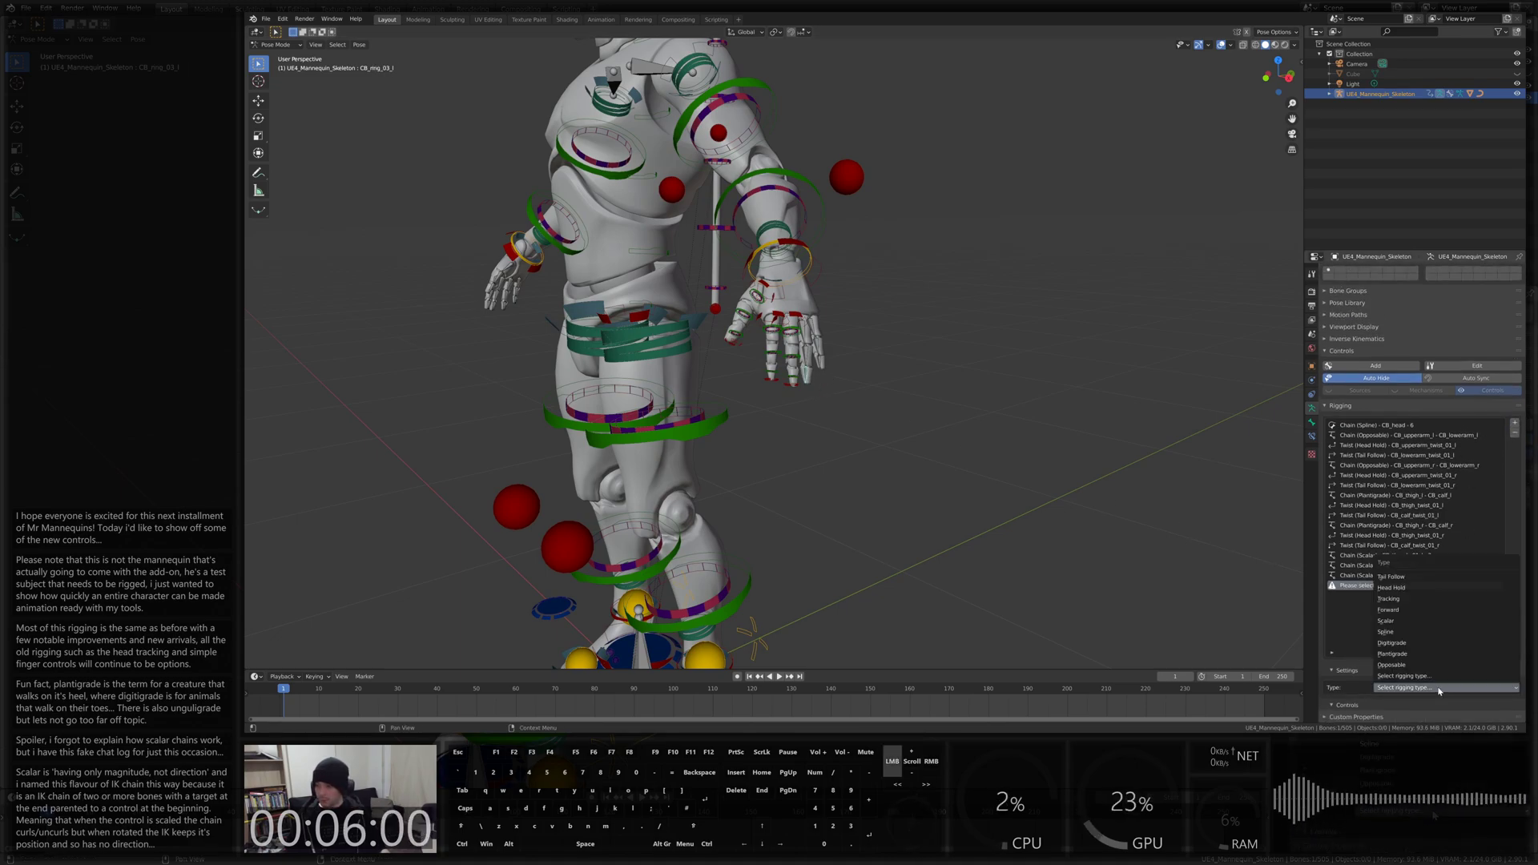
left_click(1386, 621)
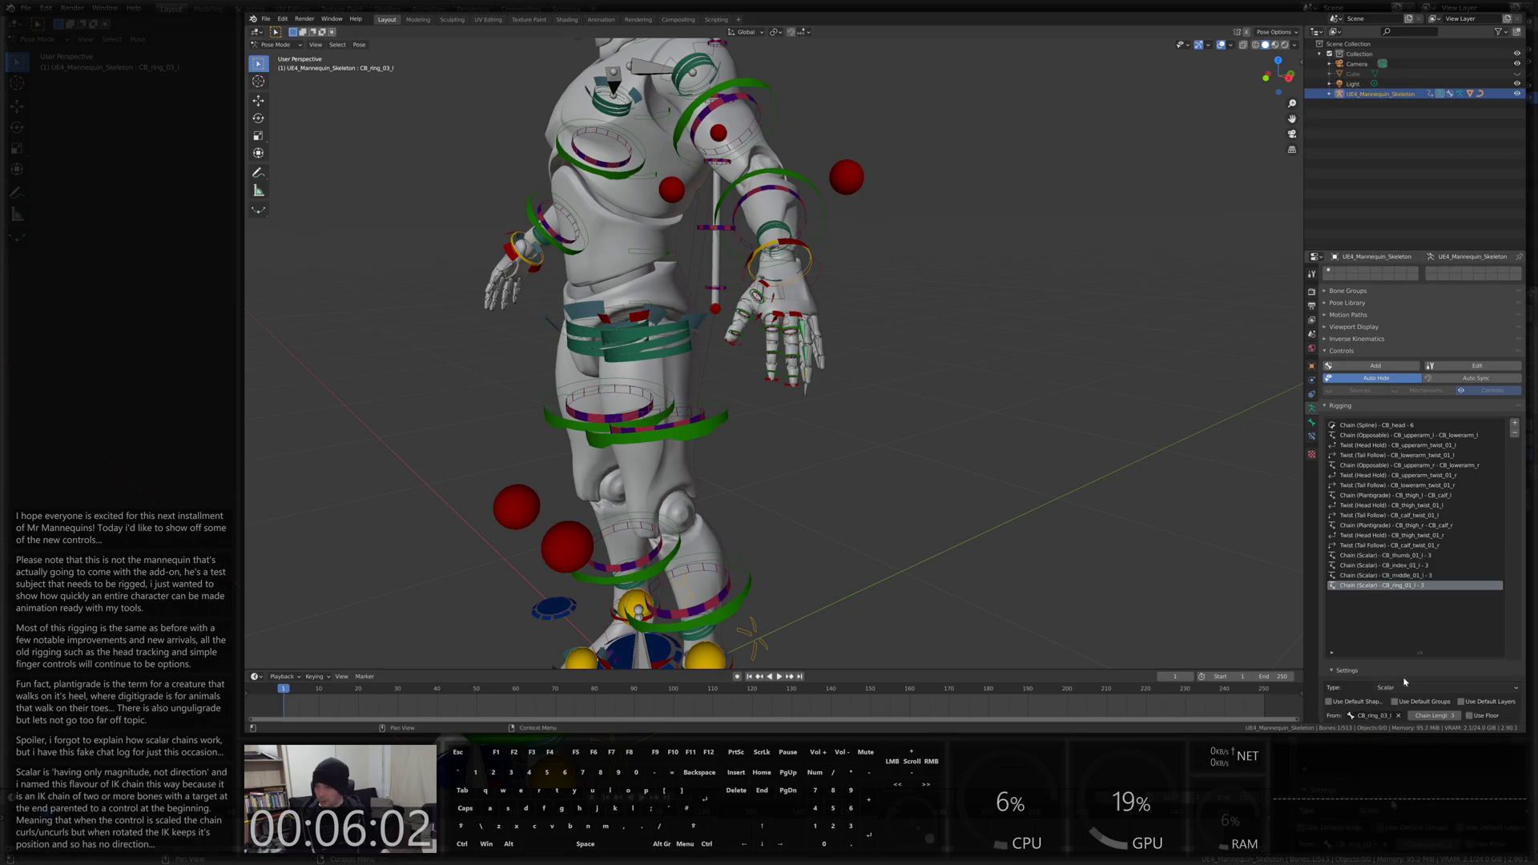
scroll(1406, 687, "down", 1)
left_click(1395, 662)
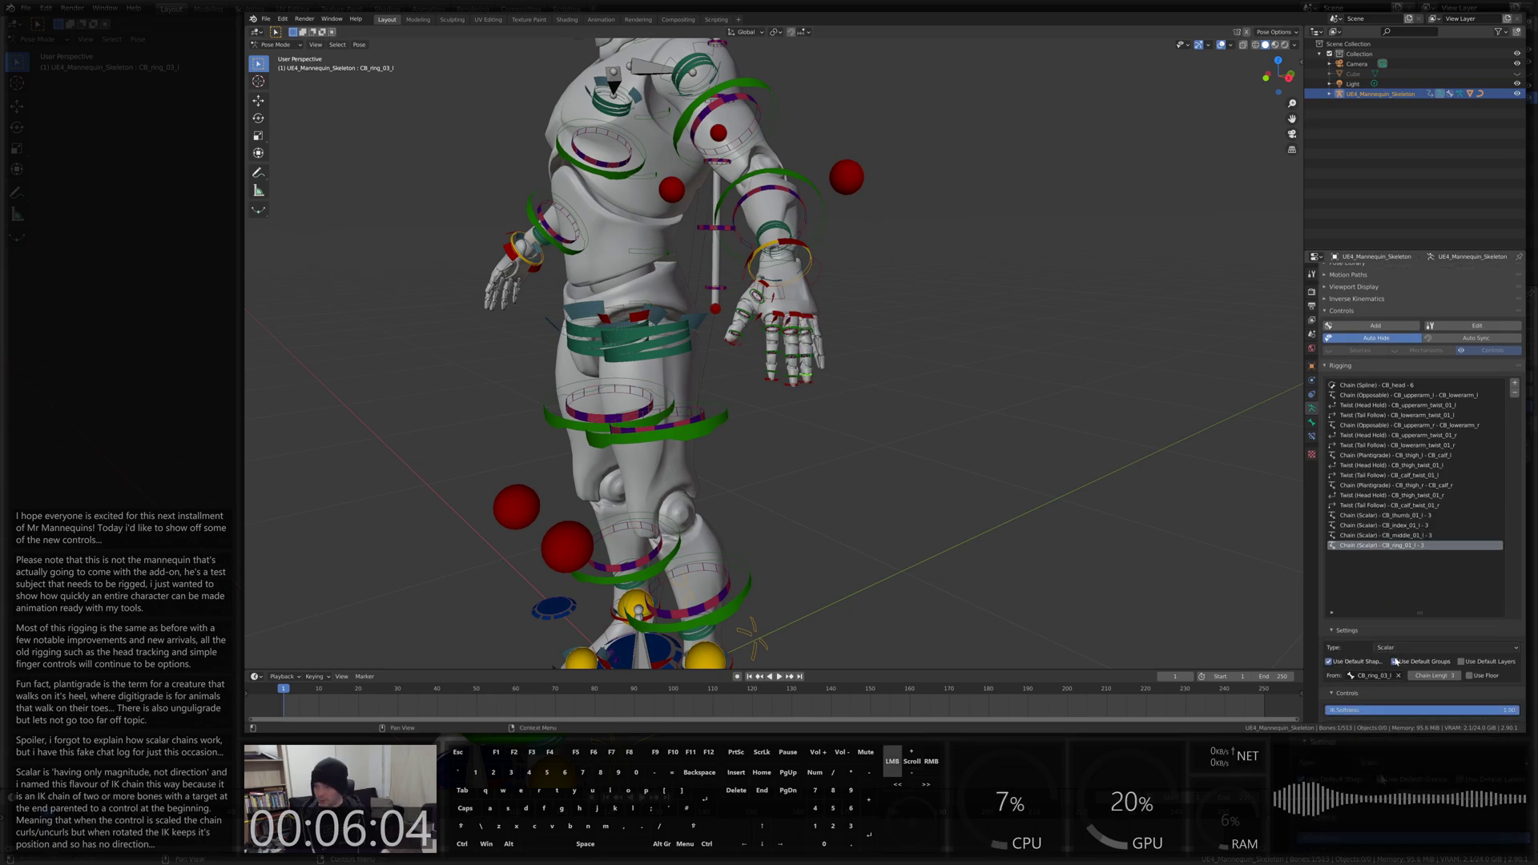
left_click(1471, 677)
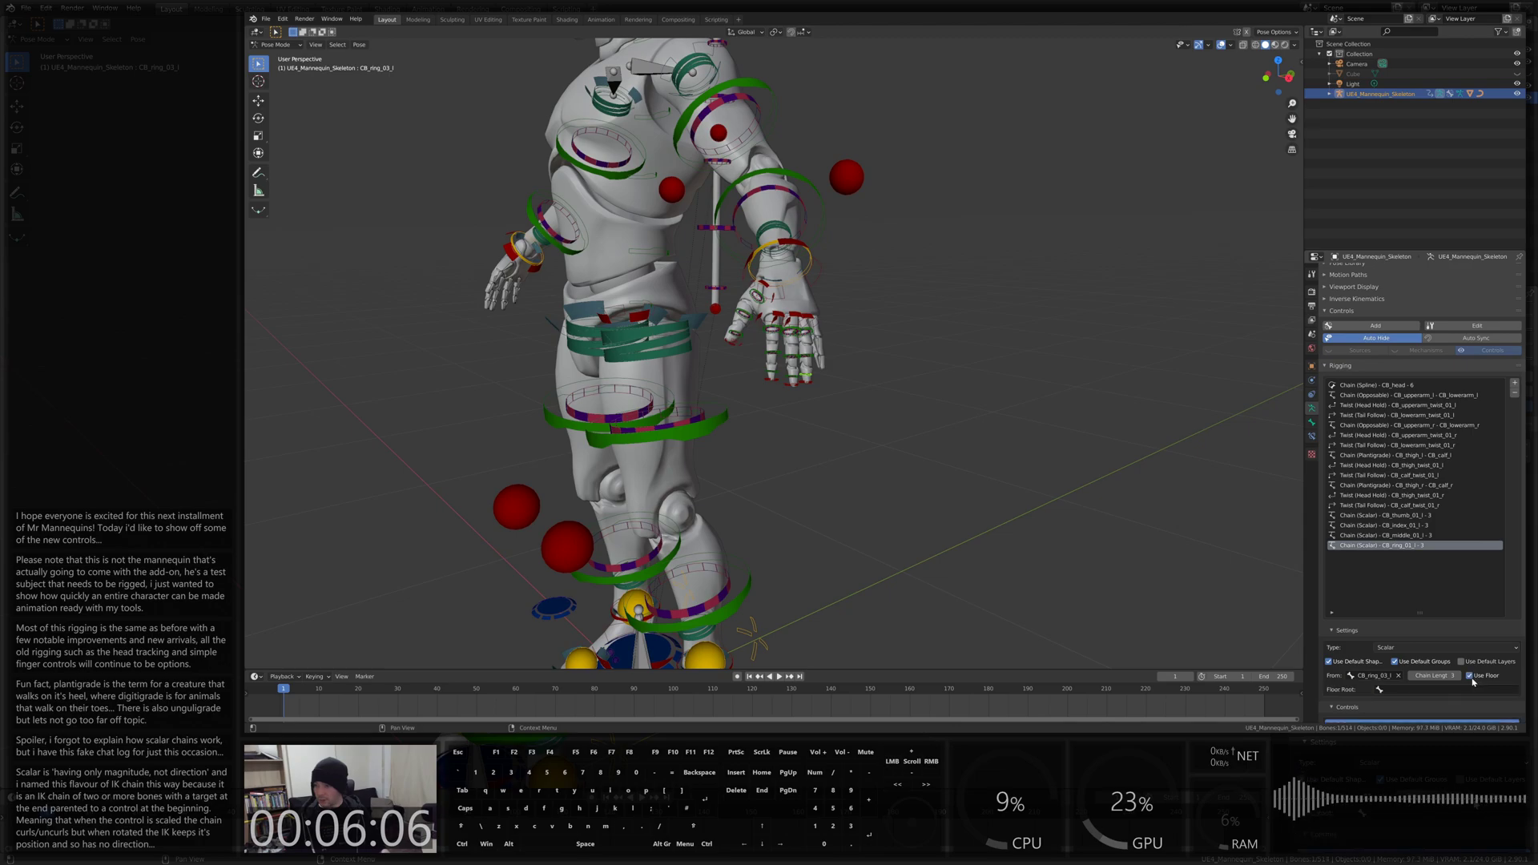
middle_click_drag(705, 337, 745, 334)
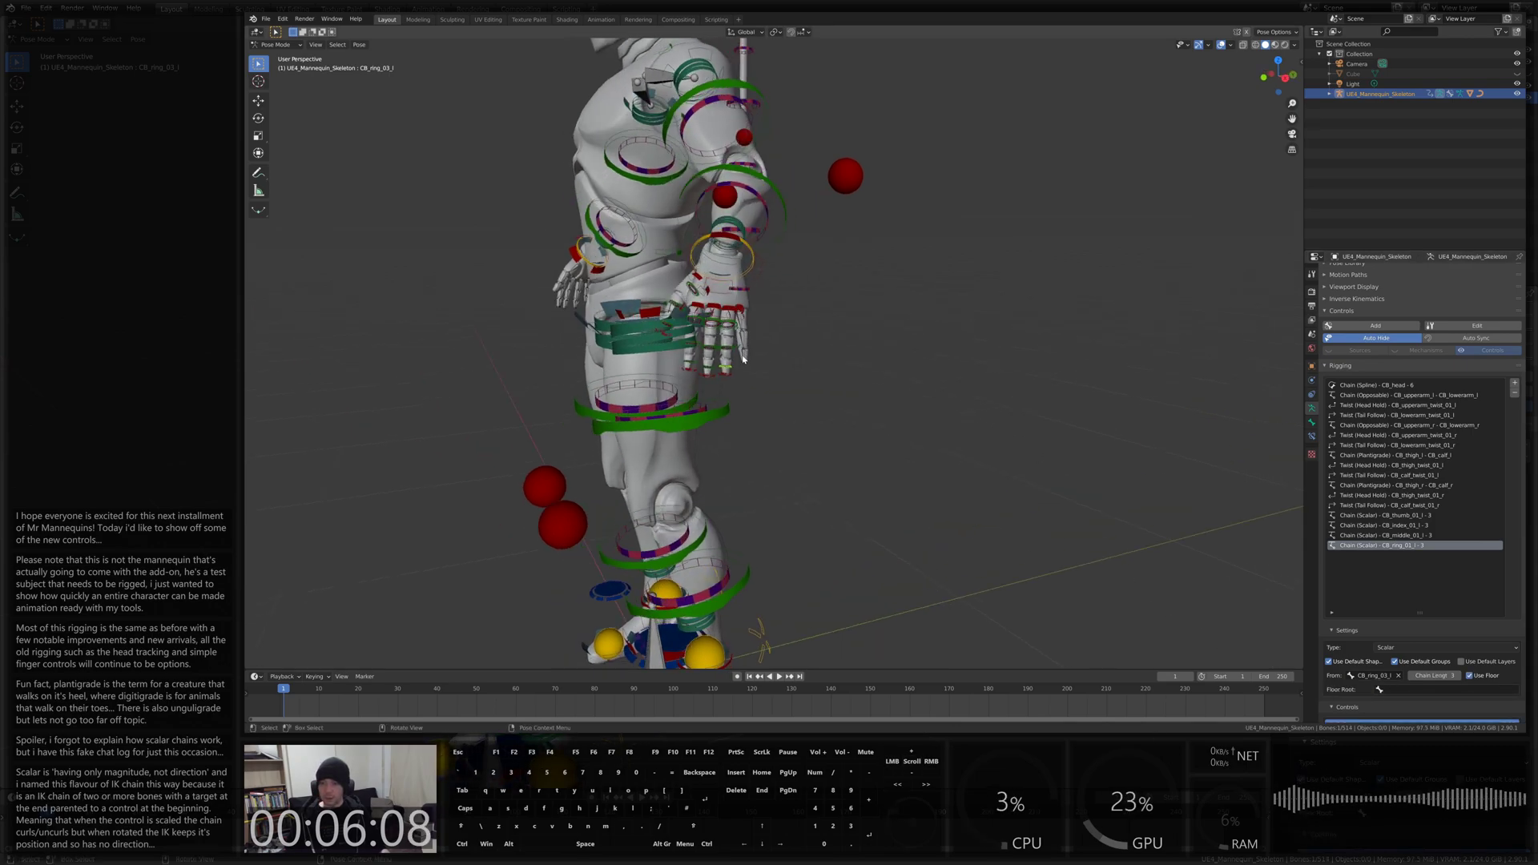
Add a Scalar chain on CB_pinky_03_l with default groups, shapes and floor
left_click(744, 359)
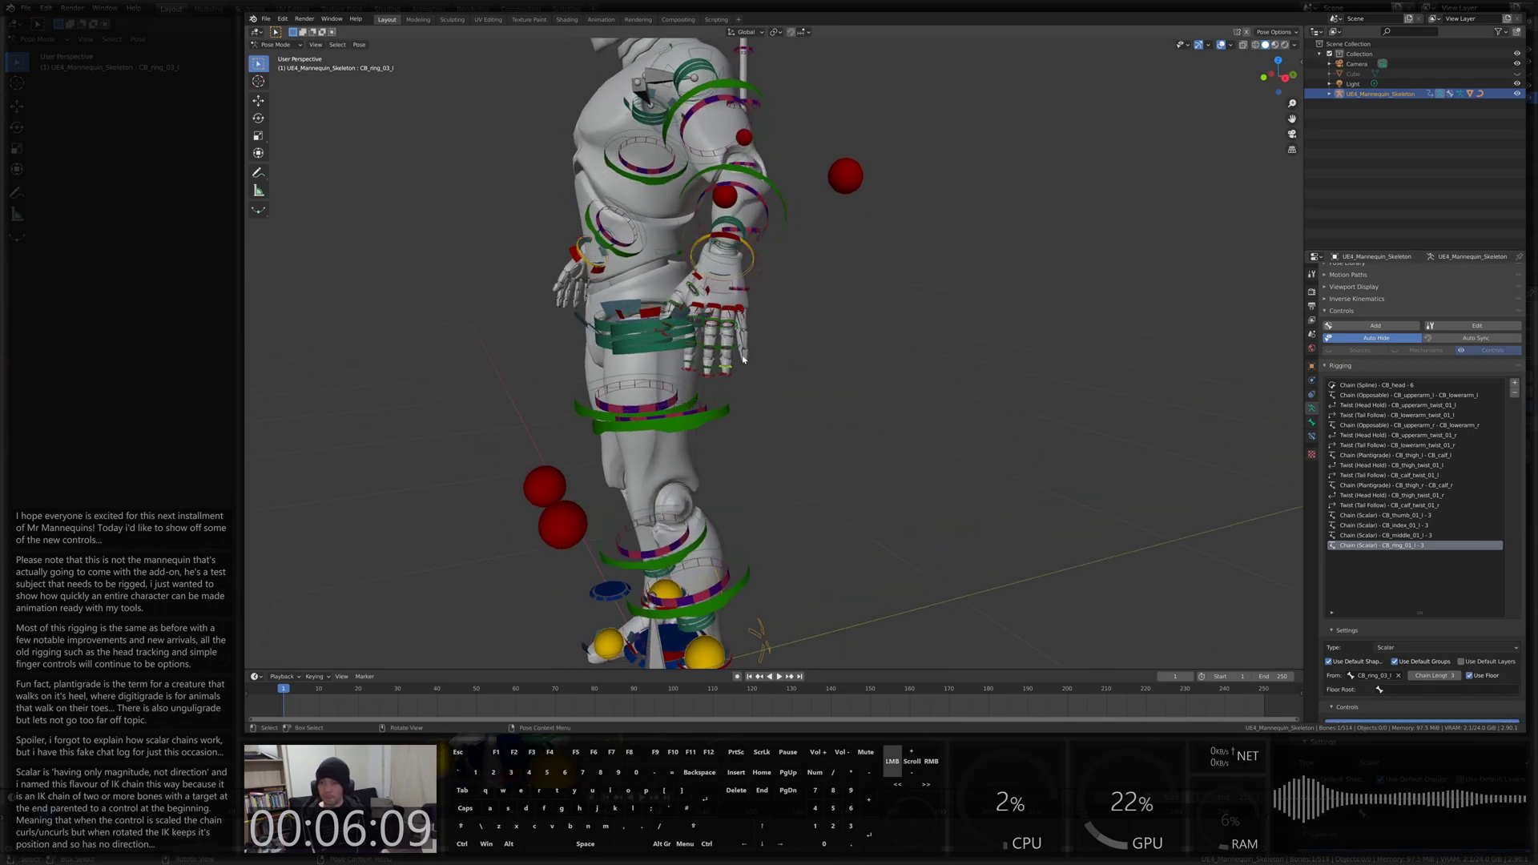
left_click(1514, 387)
left_click(1442, 688)
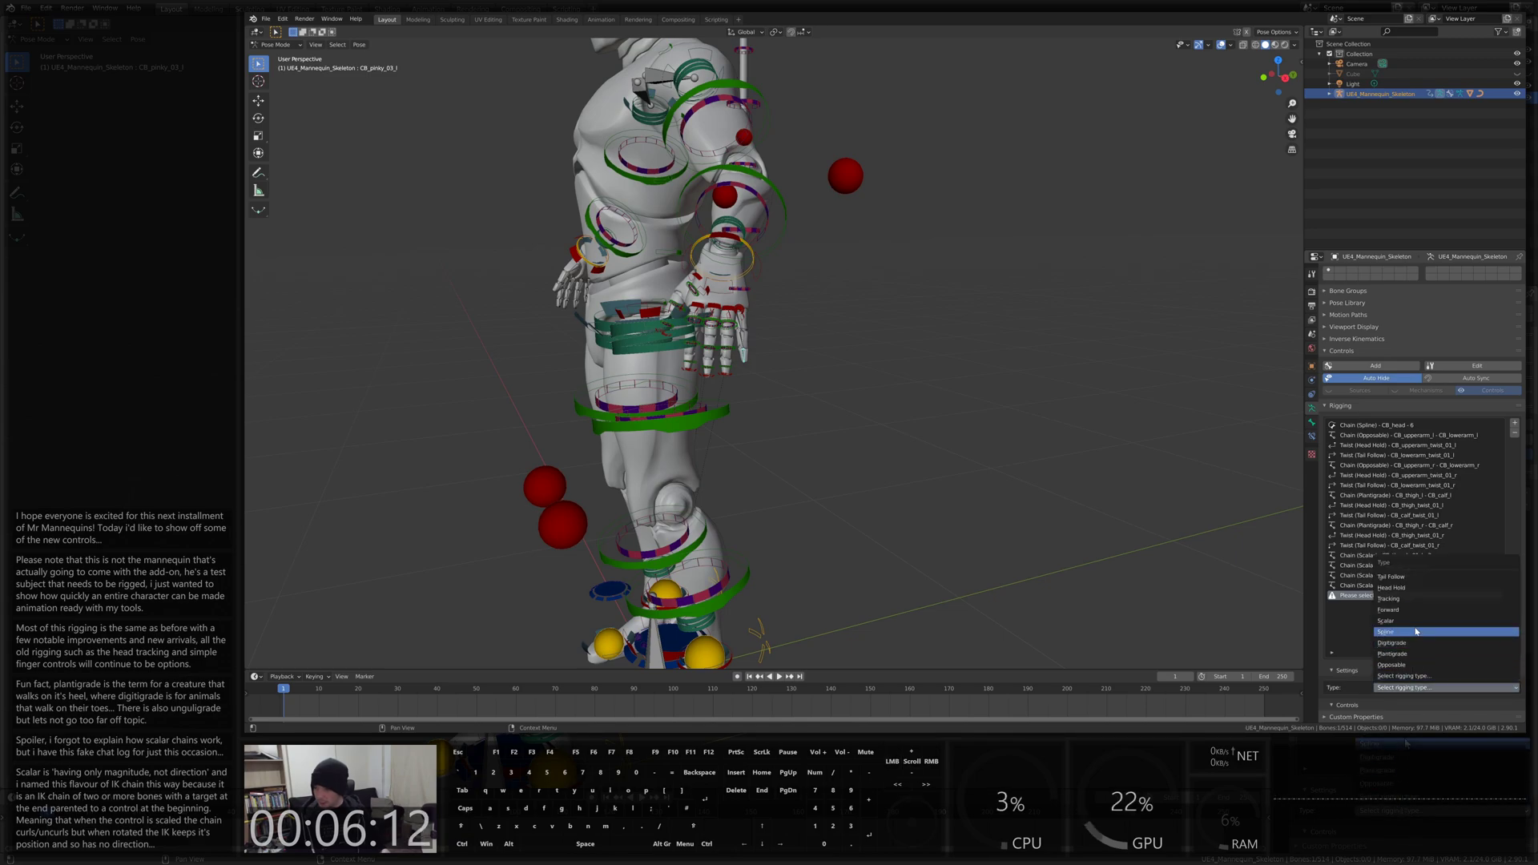
left_click(1387, 621)
scroll(1372, 620, "down", 3)
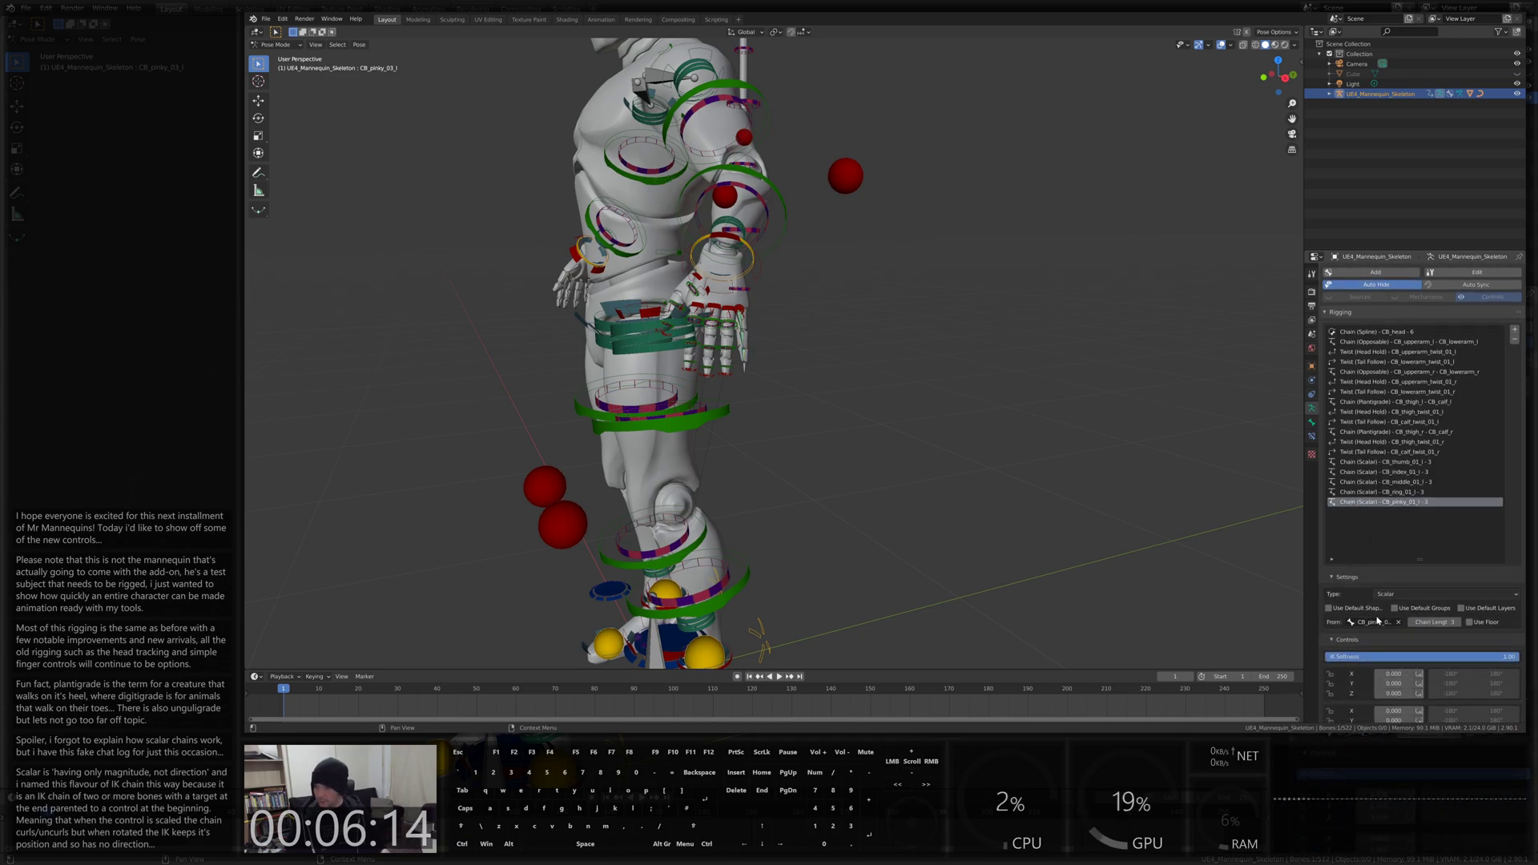
left_click(1395, 609)
left_click(1331, 609)
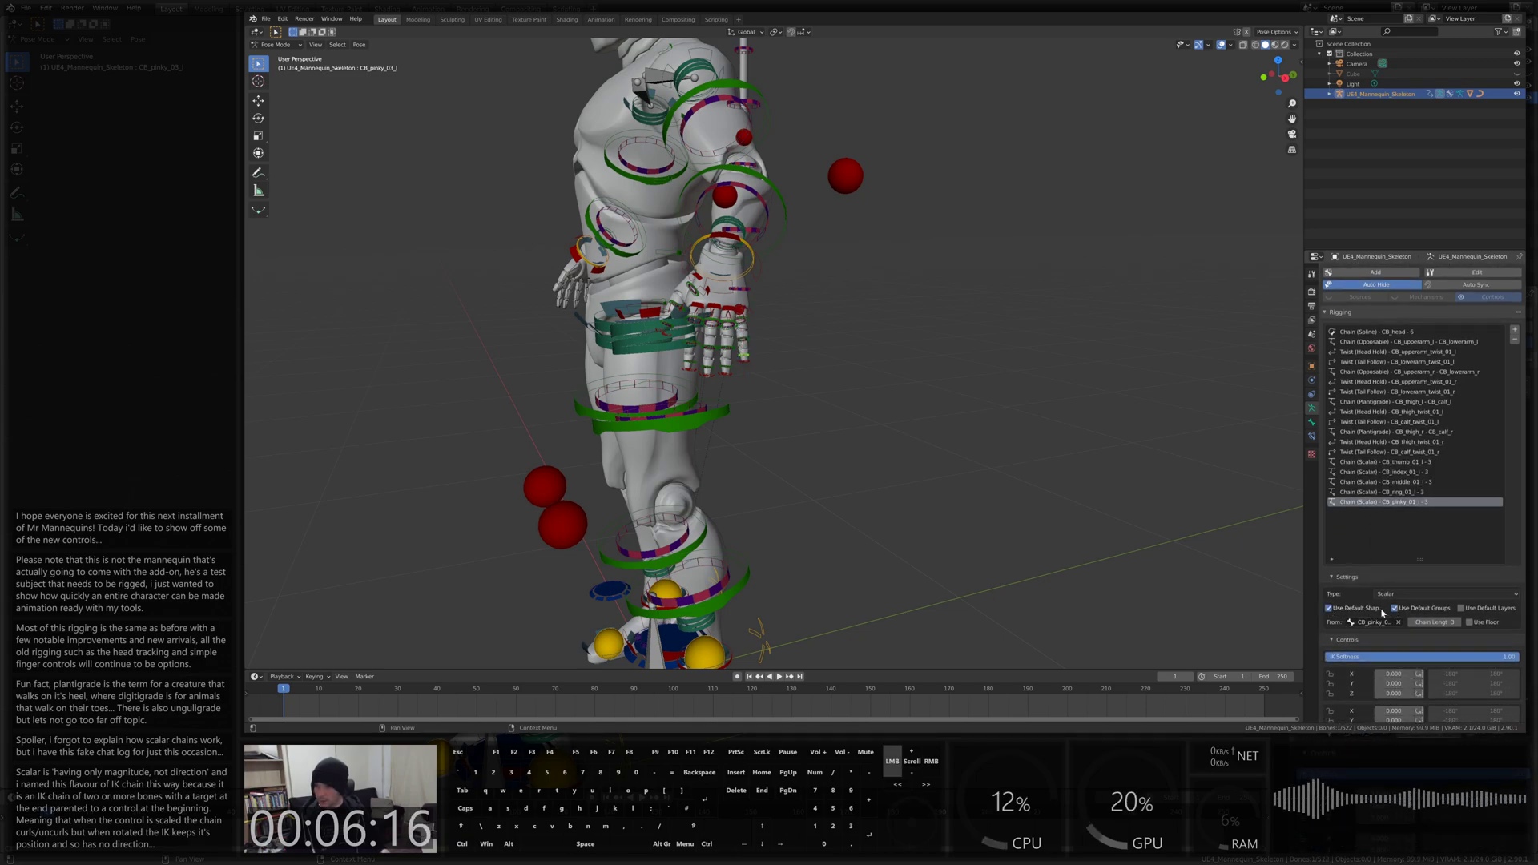
left_click(1471, 622)
middle_click_drag(725, 417, 707, 367)
scroll(733, 389, "down", 5)
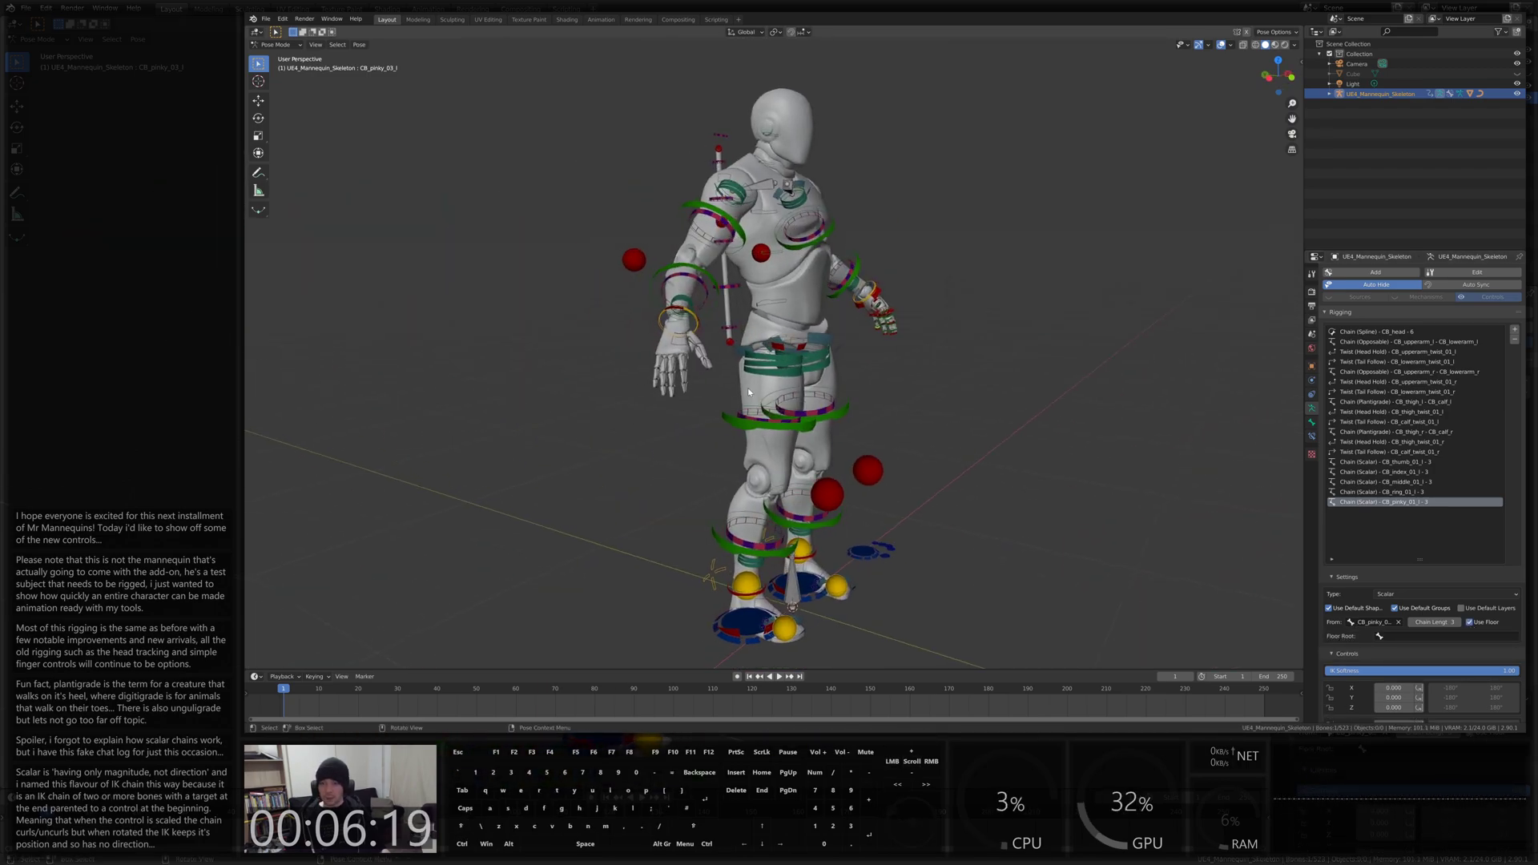
Add a Scalar chain on CB_thumb_03_r with default groups and floor
left_click(707, 367)
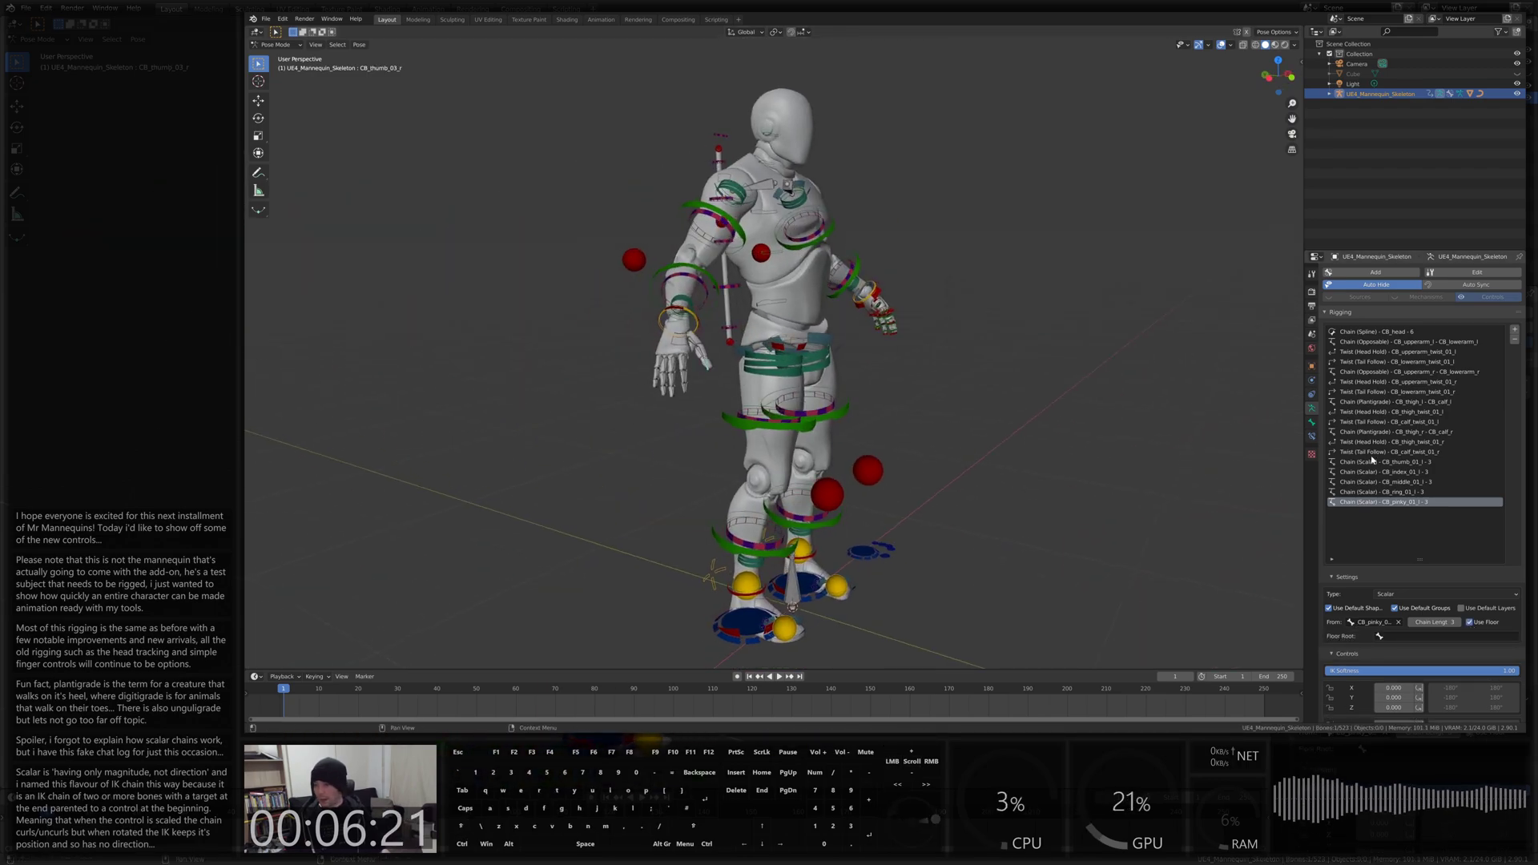
left_click(1515, 330)
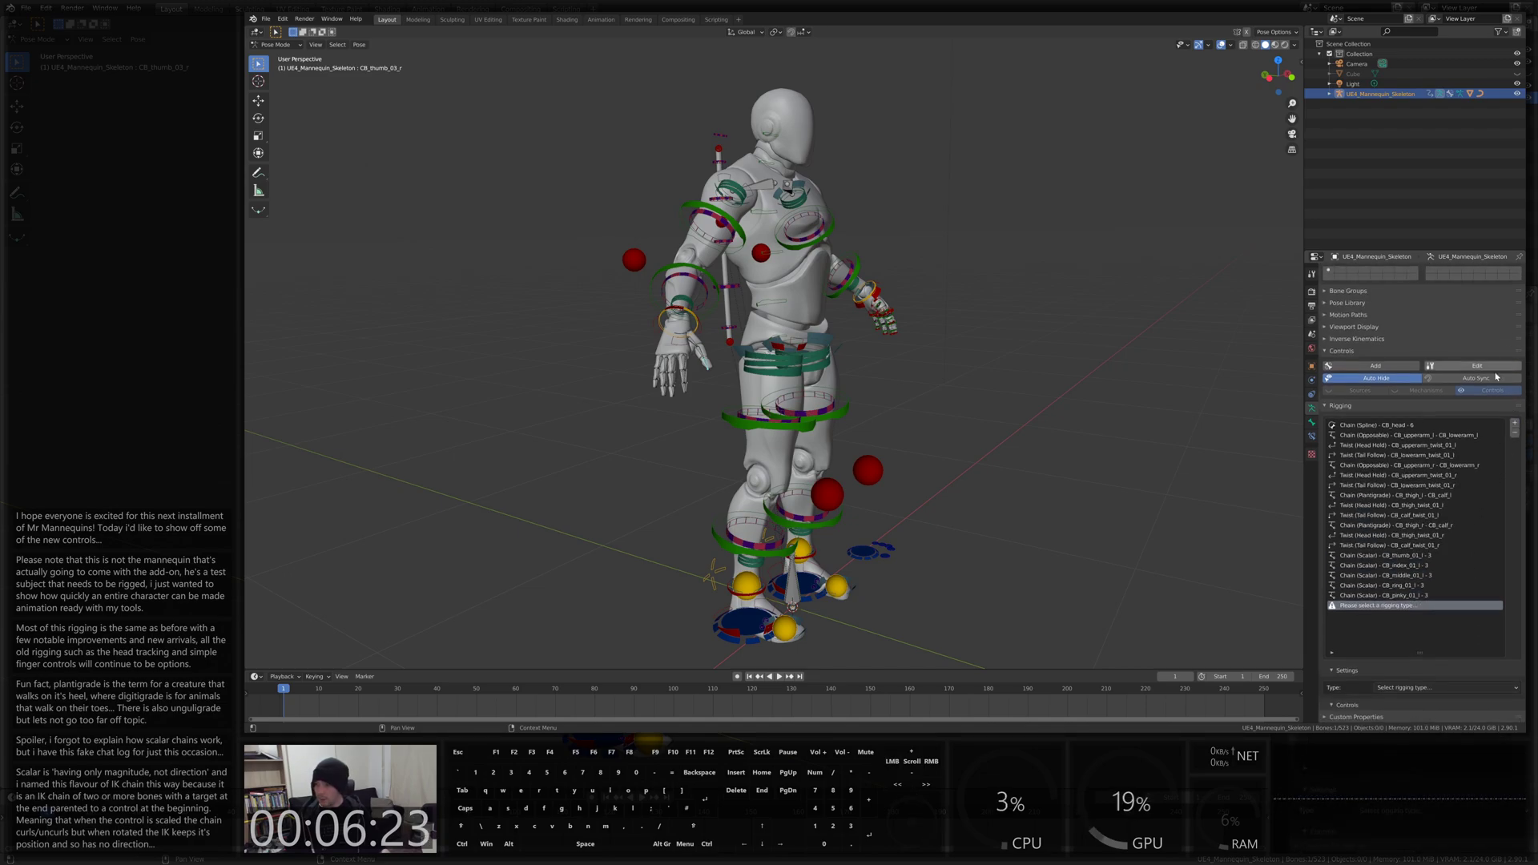
left_click(1414, 690)
left_click(1402, 633)
scroll(1403, 677, "down", 3)
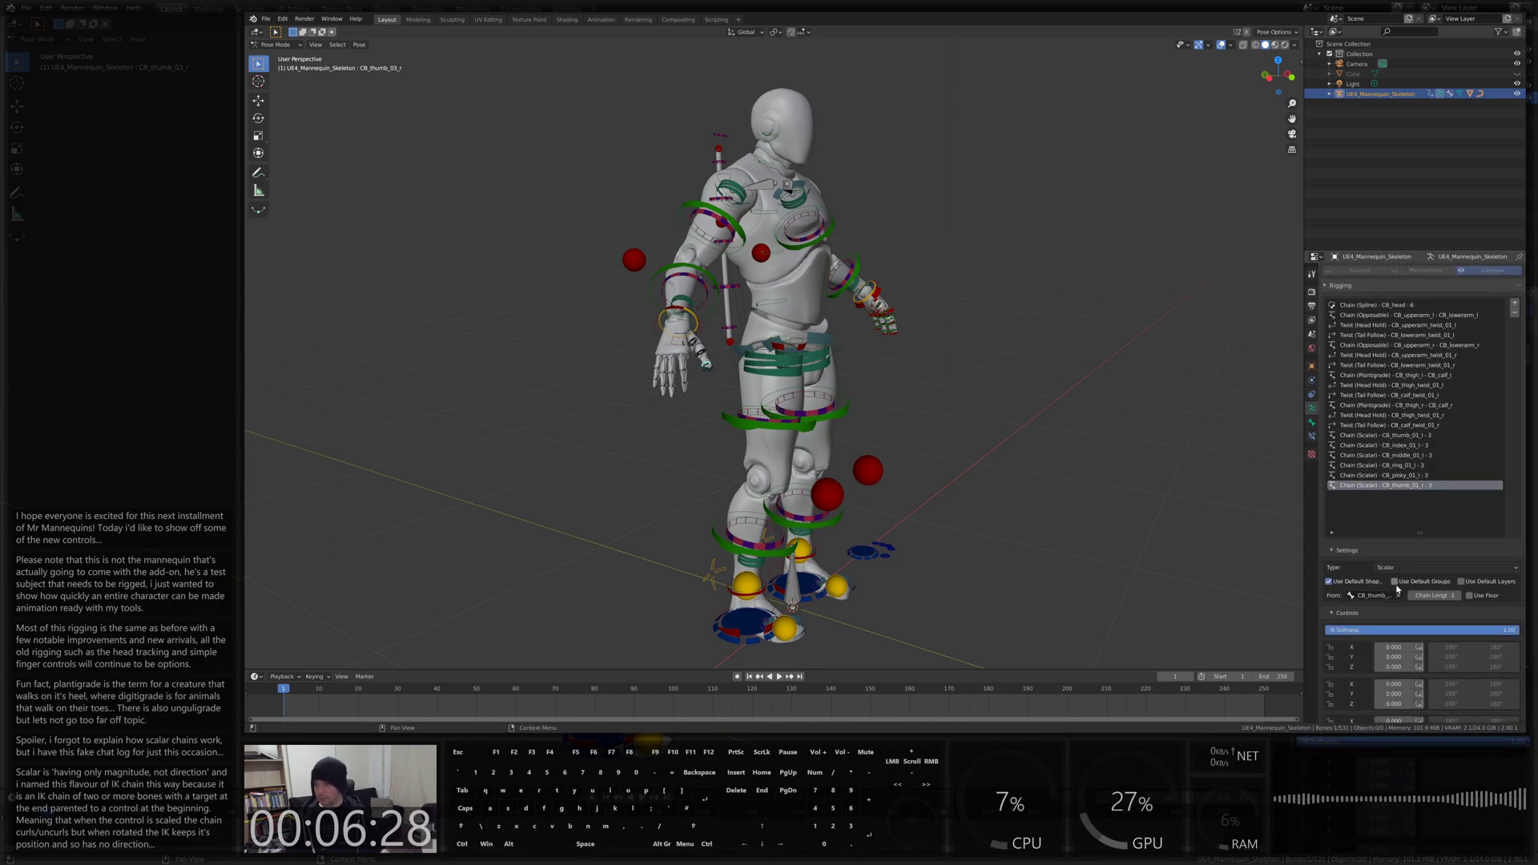
left_click(1396, 582)
left_click(1468, 595)
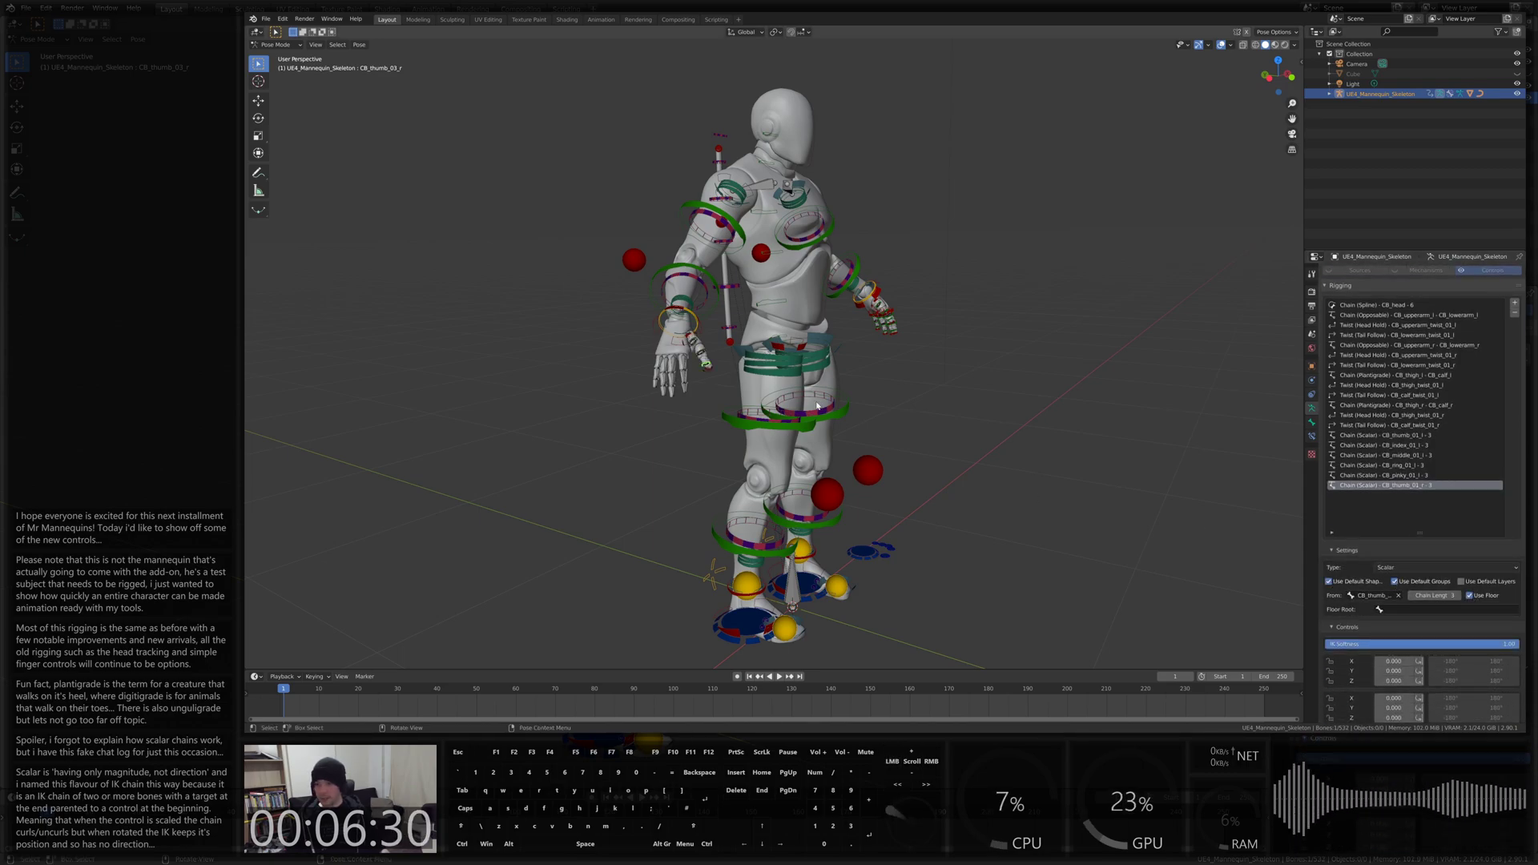
middle_click_drag(689, 401, 722, 403)
Add a Scalar chain on CB_index_03_r with default shapes and groups, no default layers, floor on
left_click(722, 404)
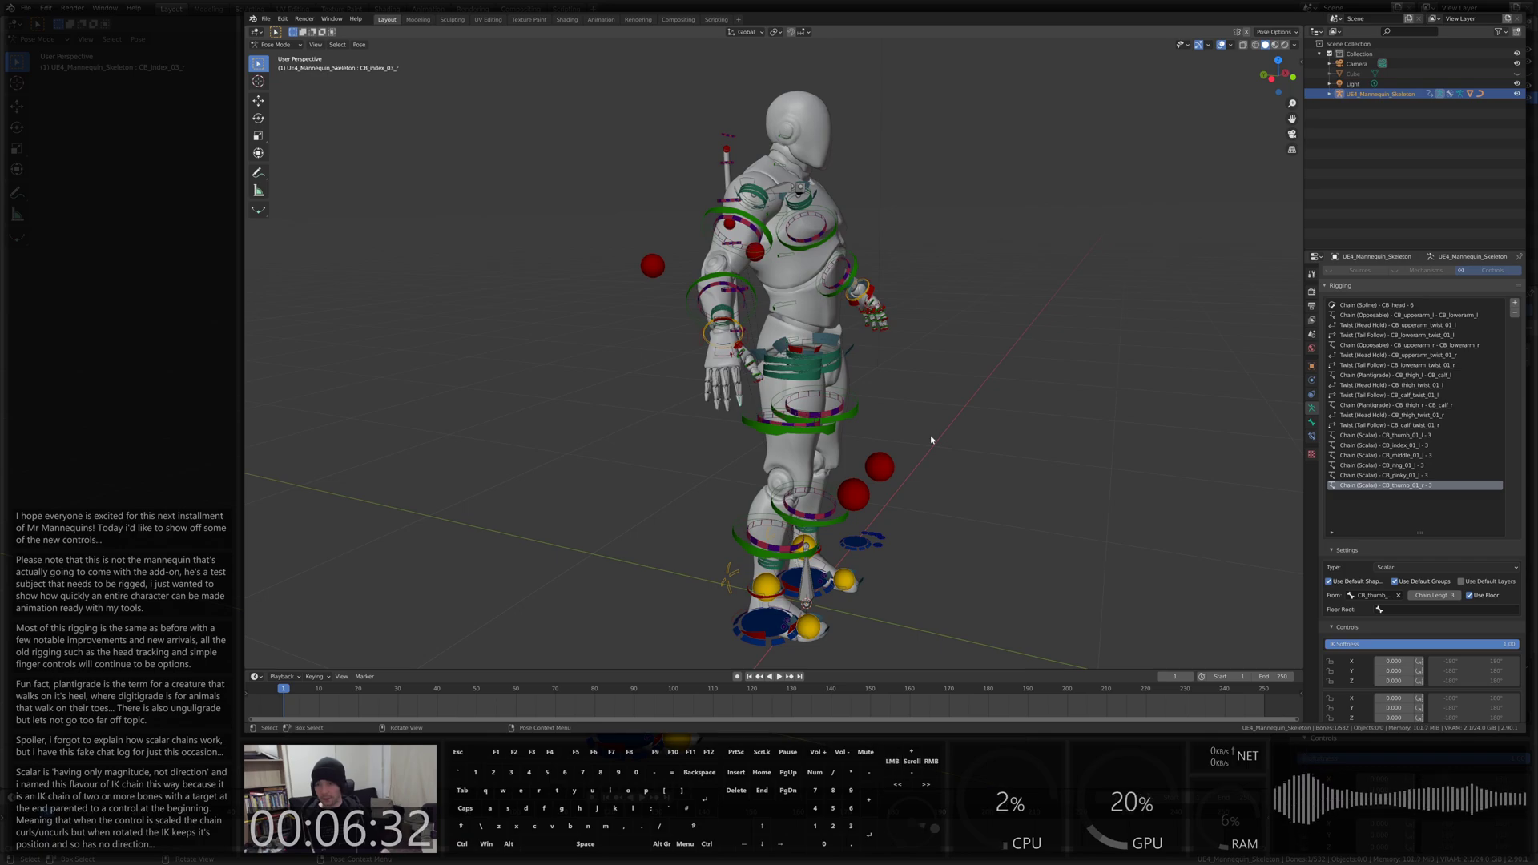
left_click(1515, 303)
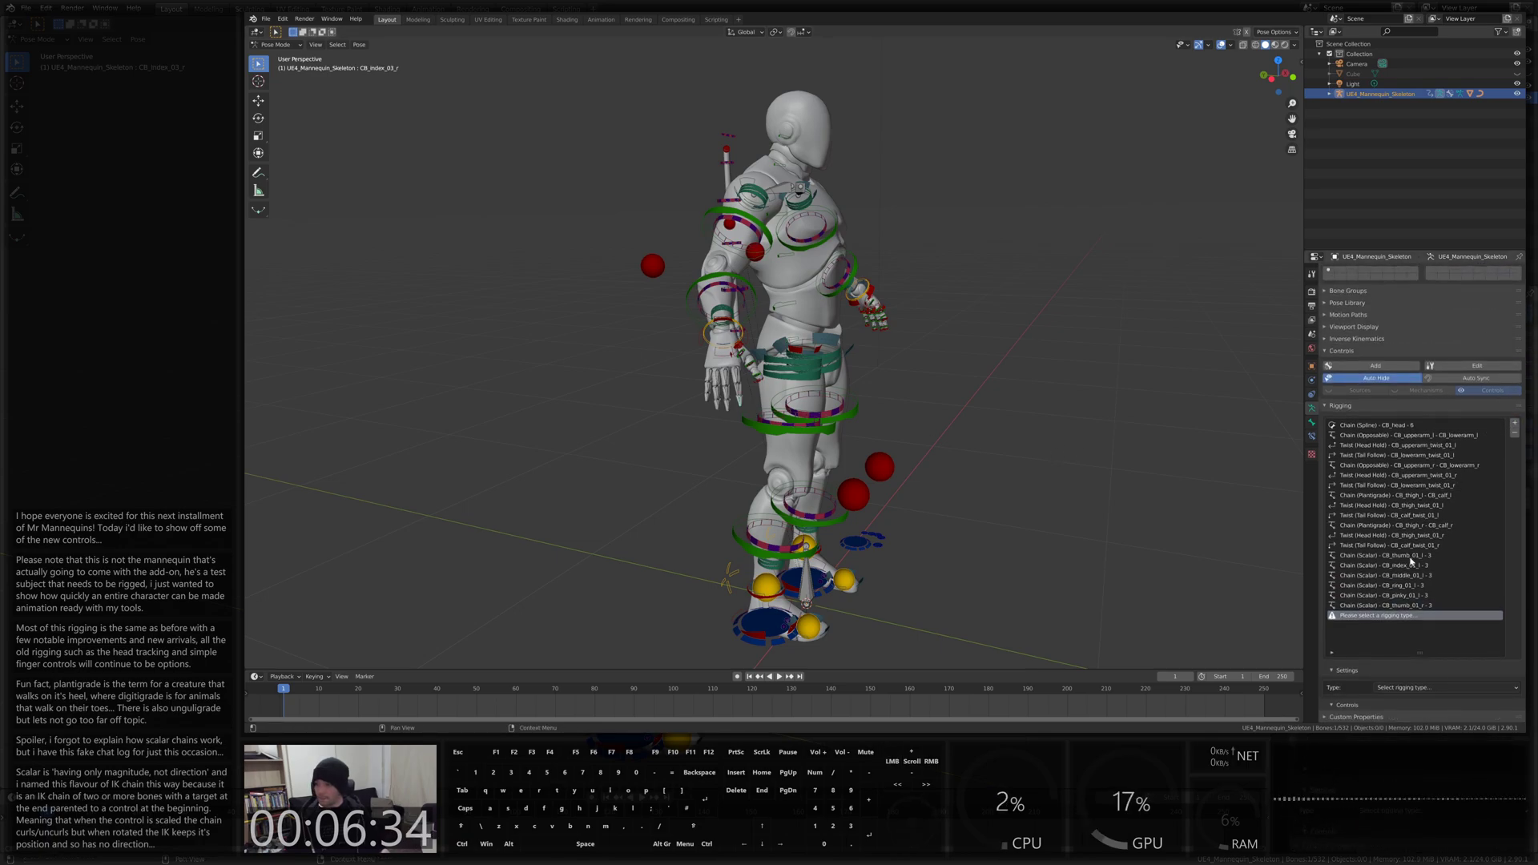
left_click(1406, 688)
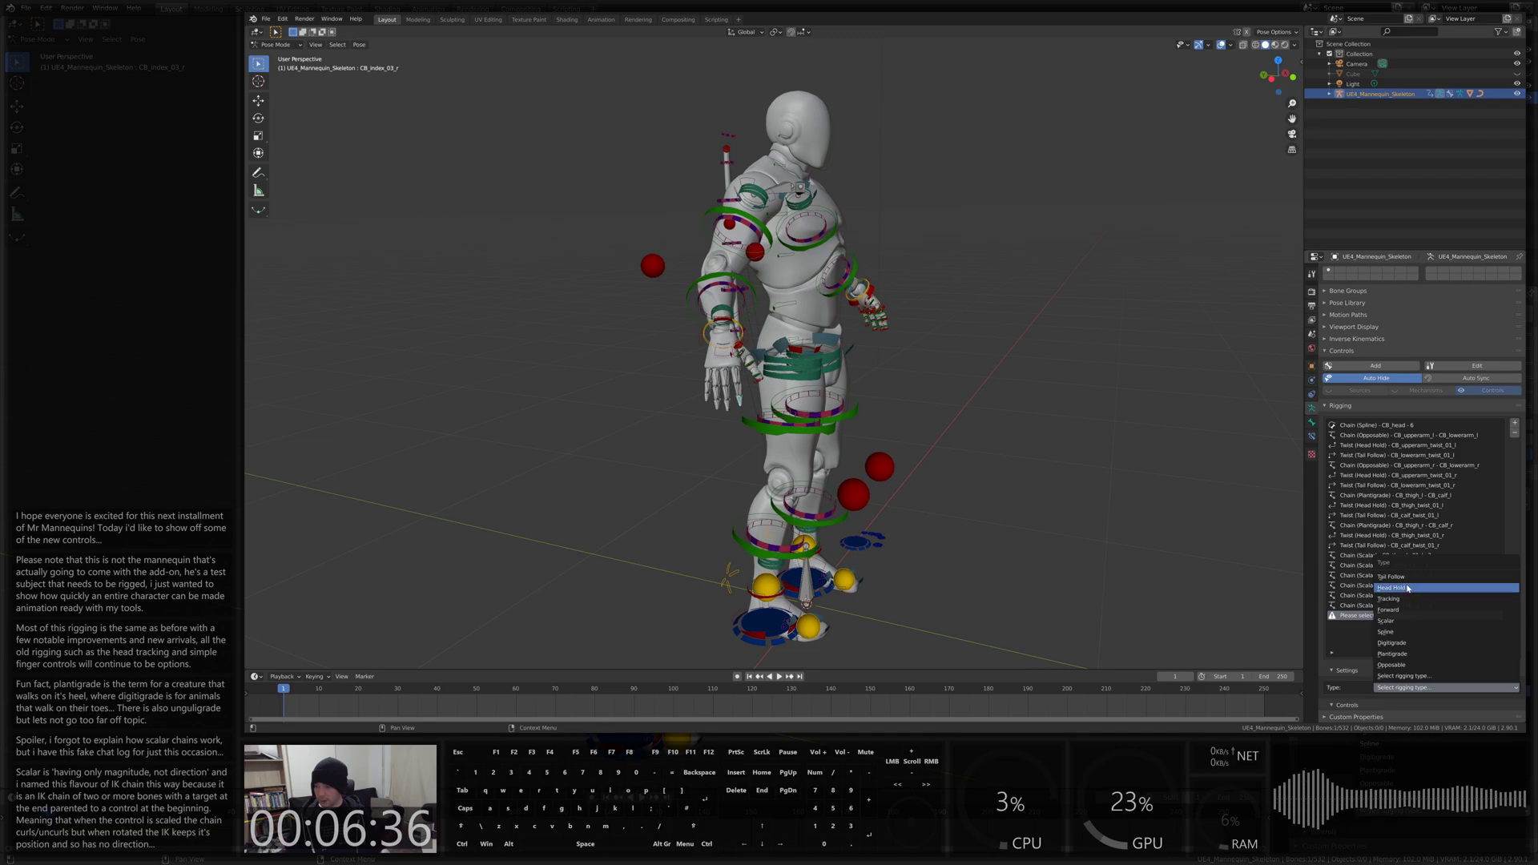
left_click(1386, 621)
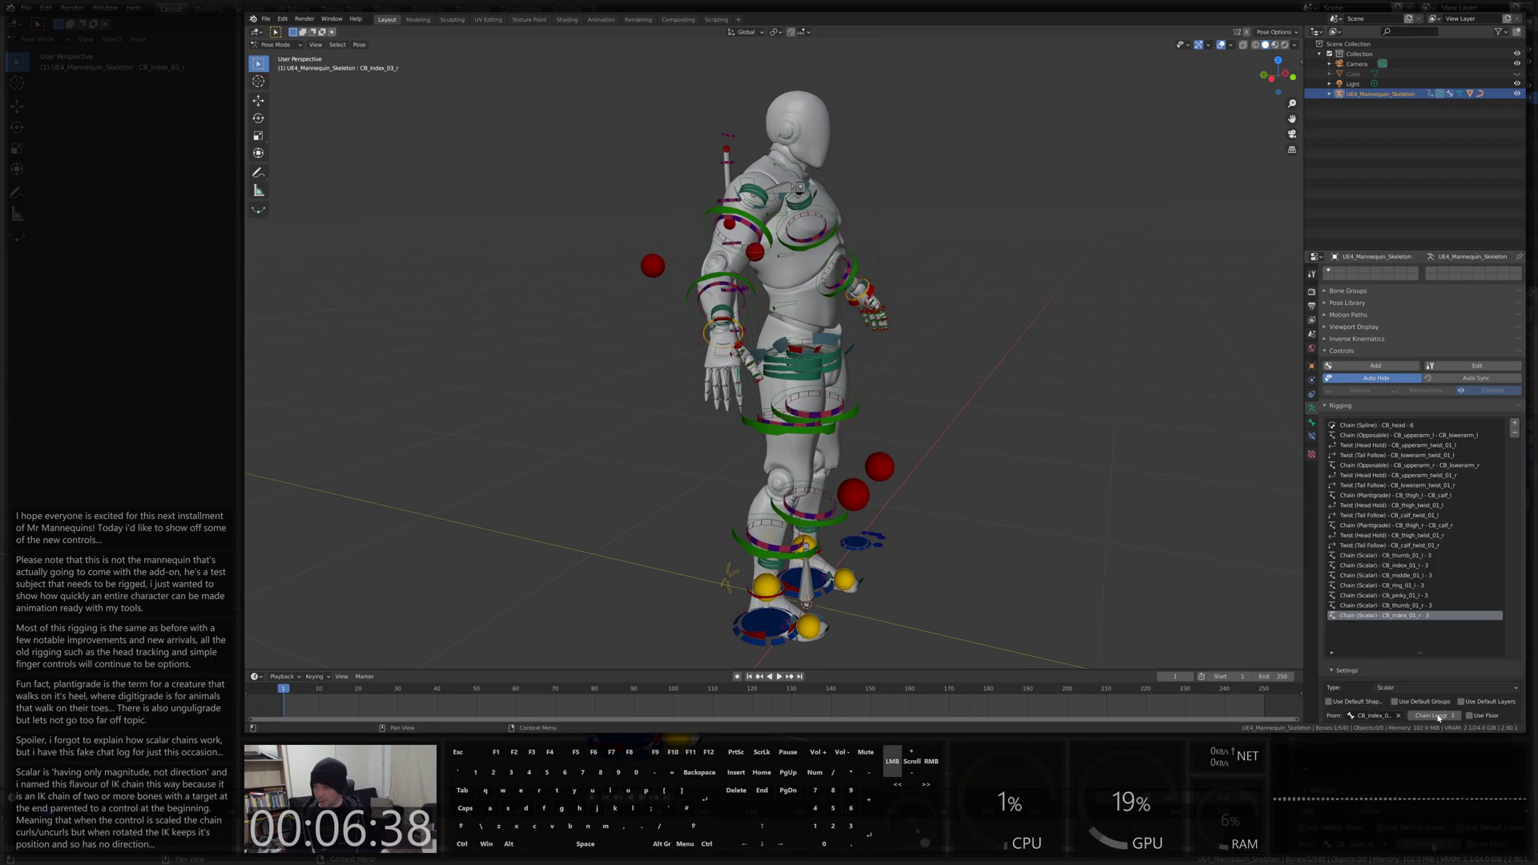
left_click(1329, 702)
left_click(1396, 702)
scroll(1478, 715, "down", 1)
left_click(1462, 675)
left_click(1471, 690)
middle_click_drag(835, 428, 898, 385, "shift")
scroll(770, 376, "up", 3)
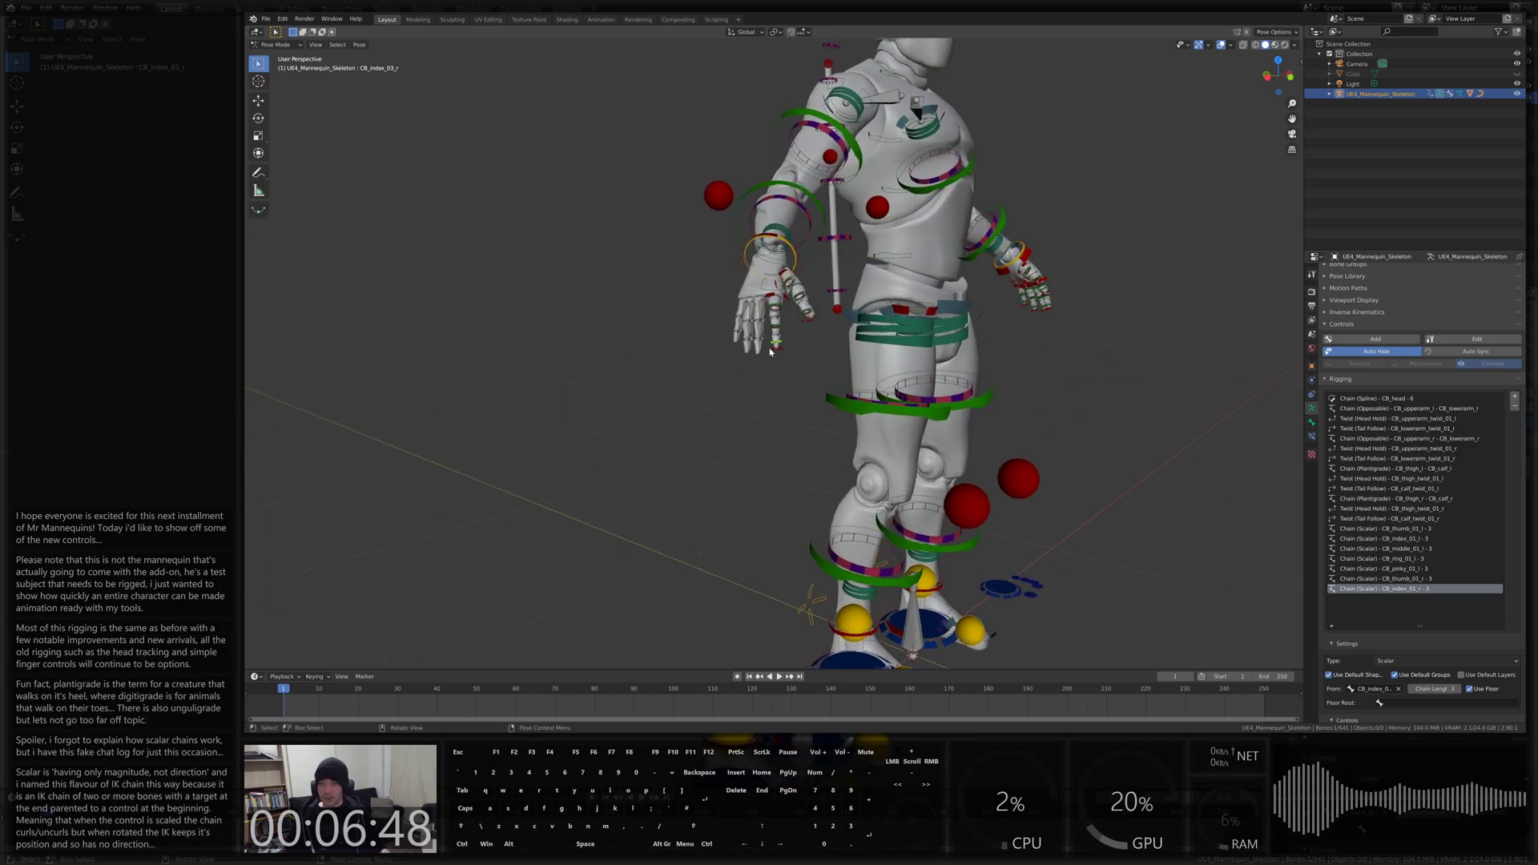
Add a Scalar chain on CB_middle_03_r with default shapes, groups and floor
left_click(761, 351)
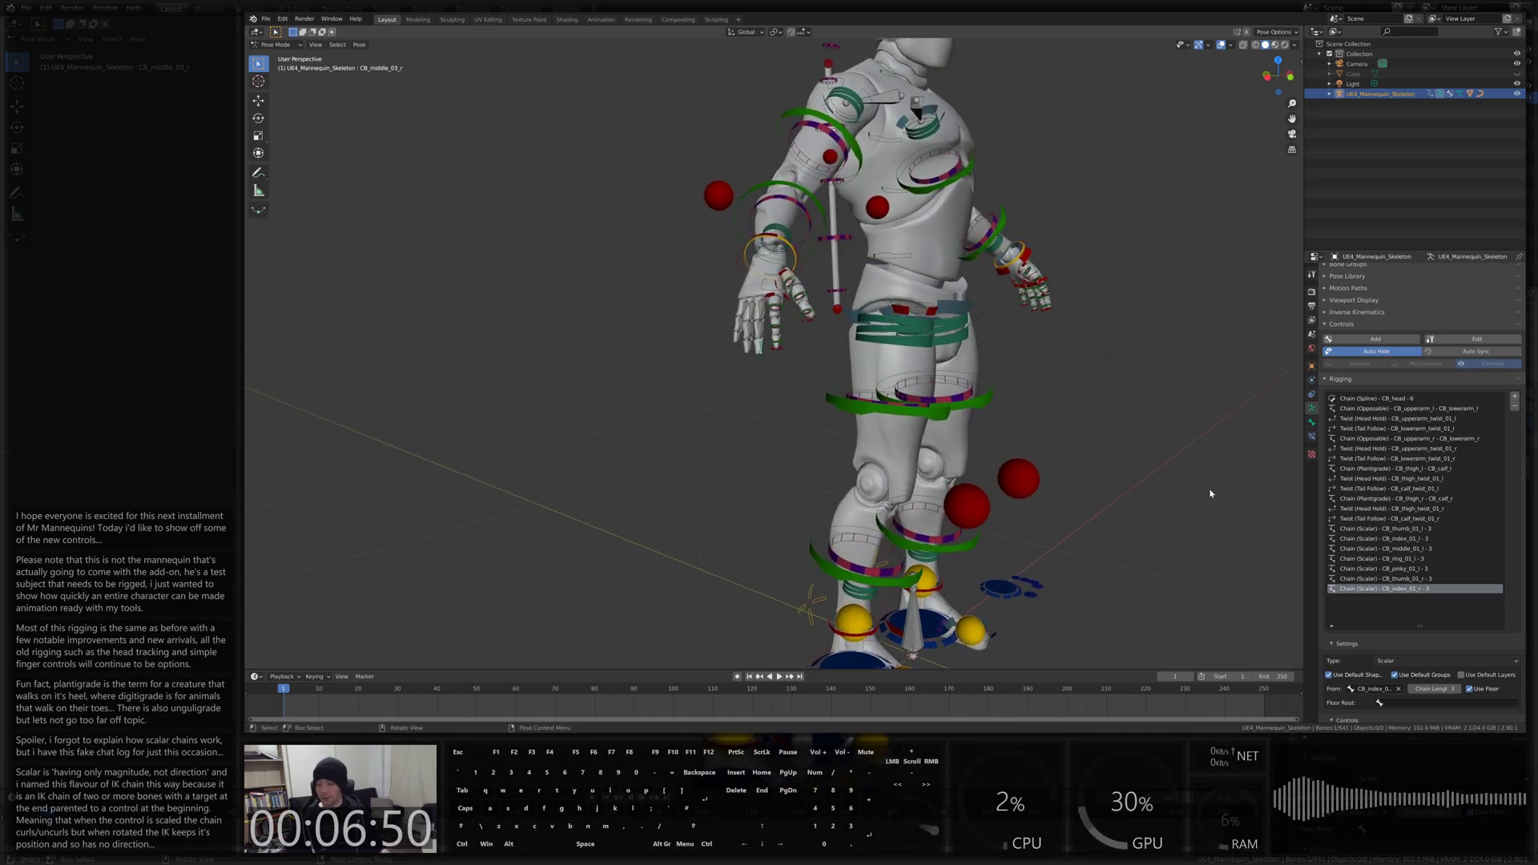
scroll(1454, 679, "down", 2)
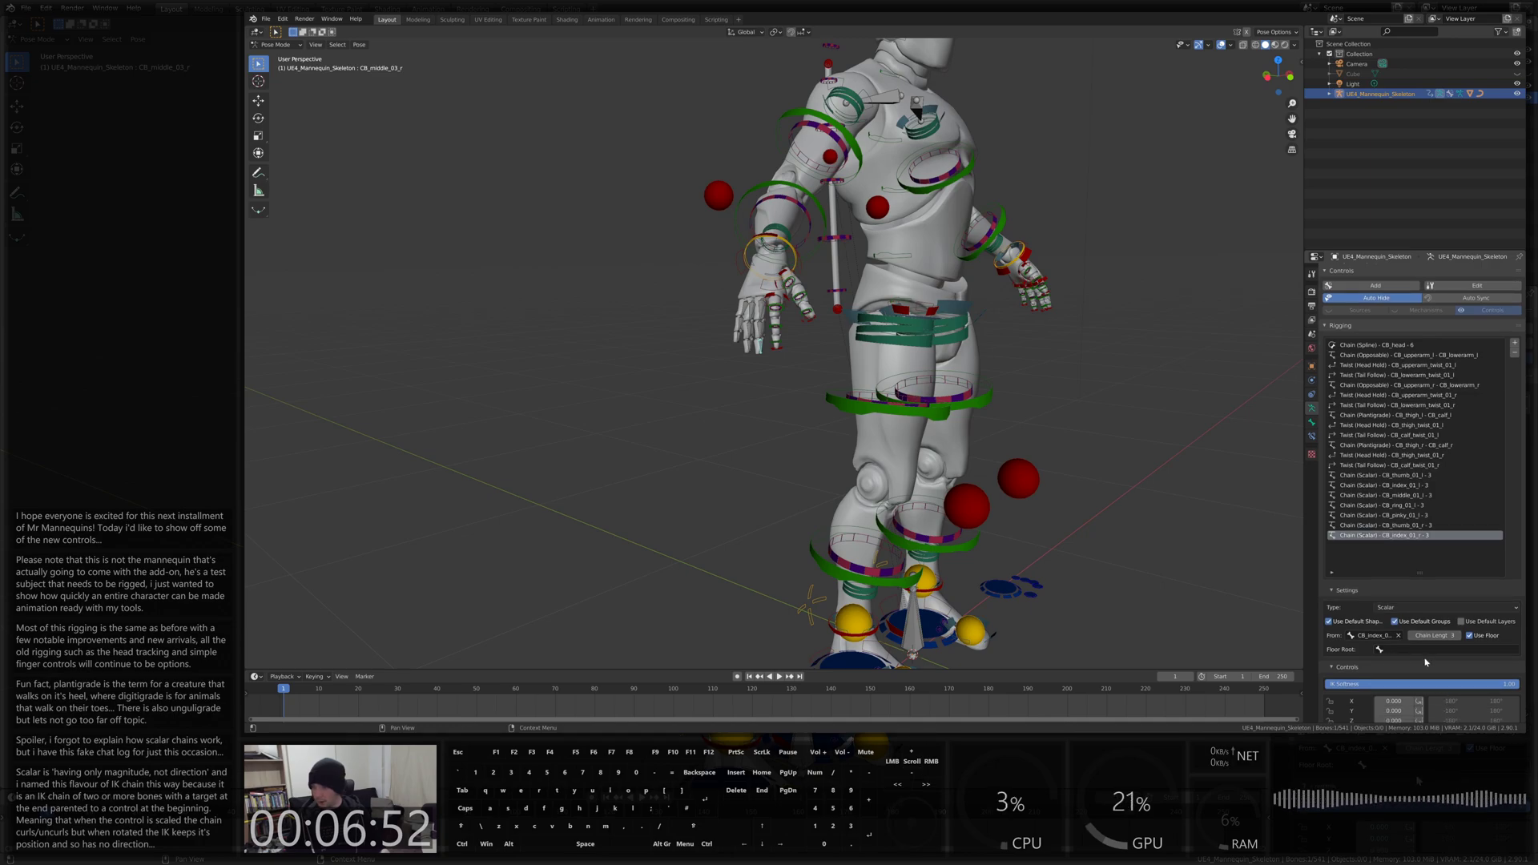
left_click(1515, 343)
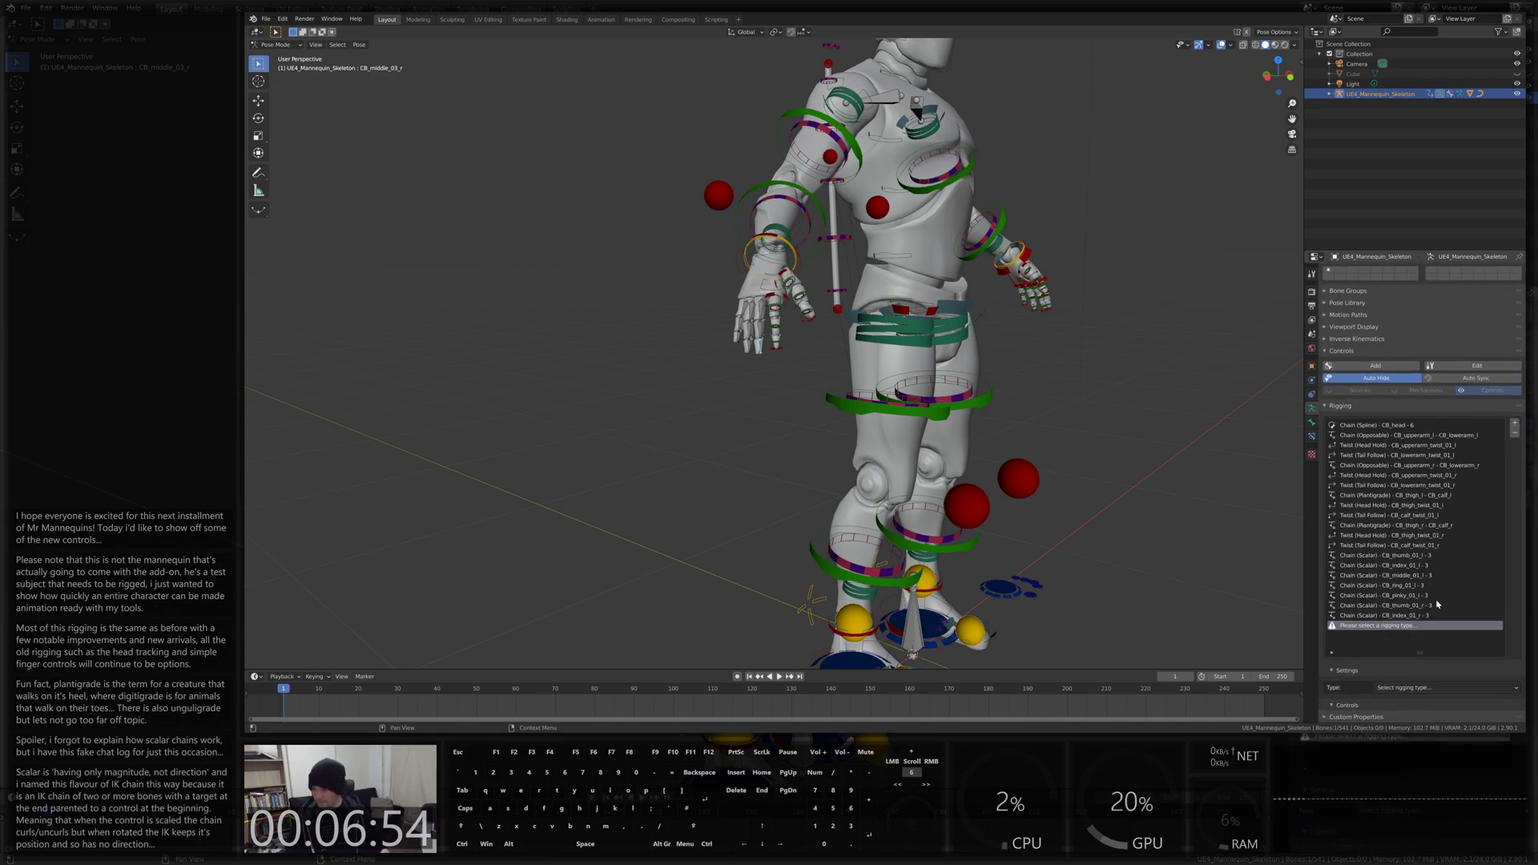
left_click(1432, 689)
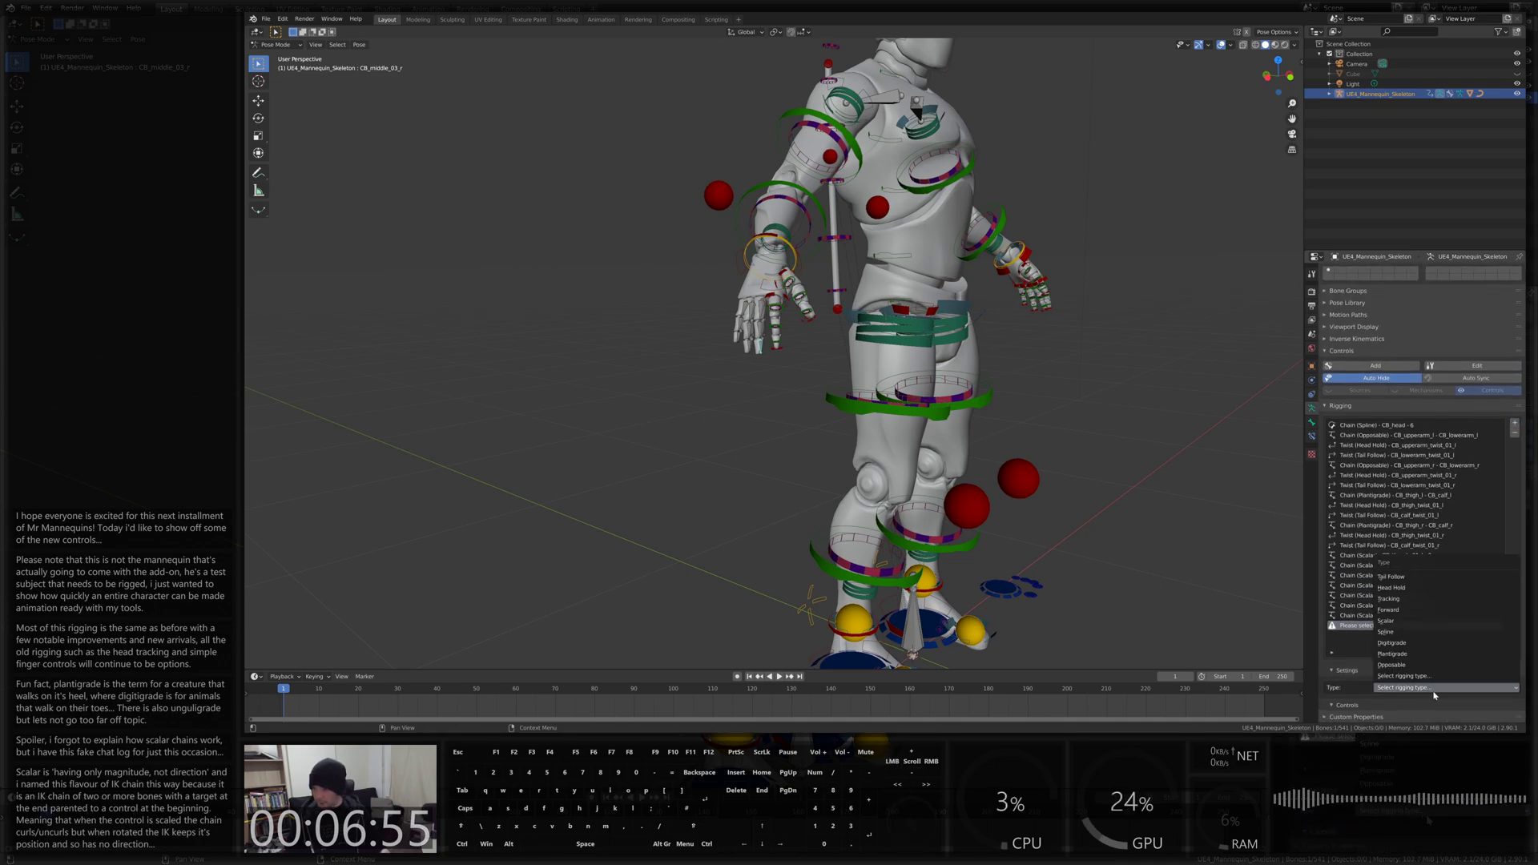
left_click(1394, 622)
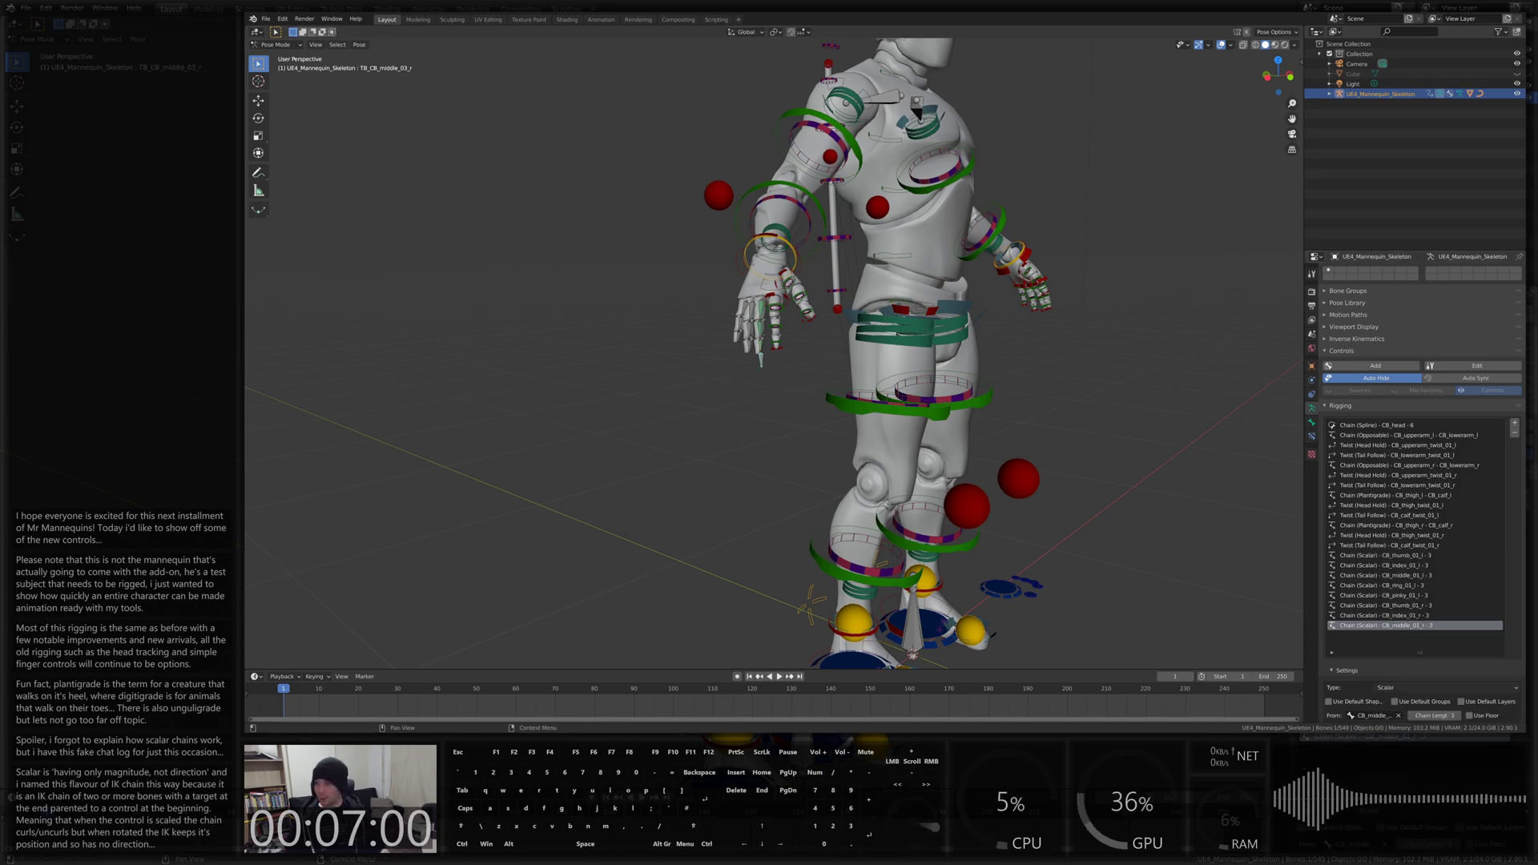
scroll(1353, 534, "down", 12)
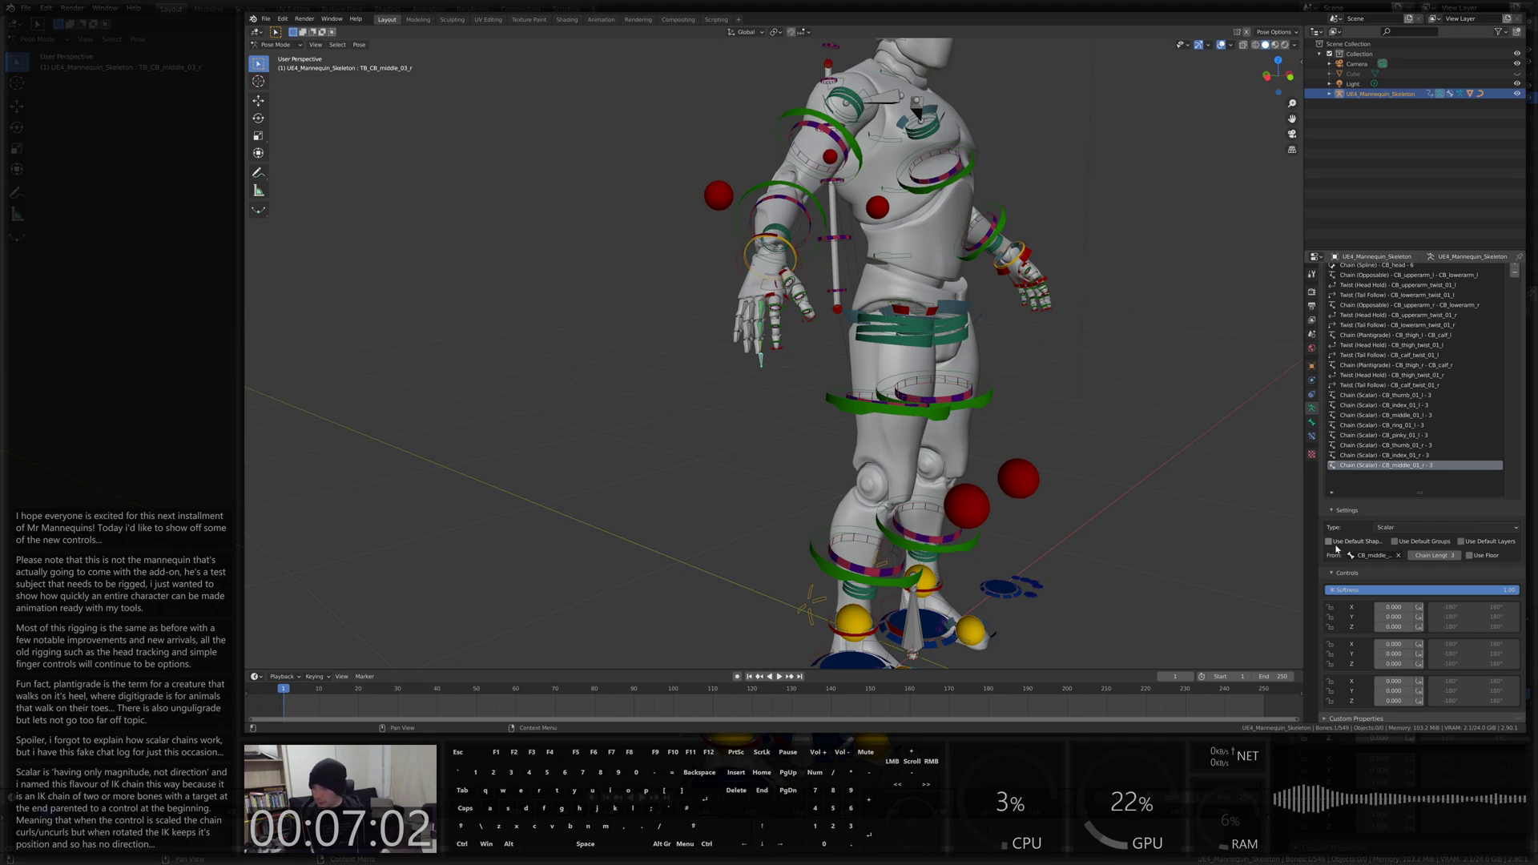
left_click(1333, 545)
left_click(1394, 542)
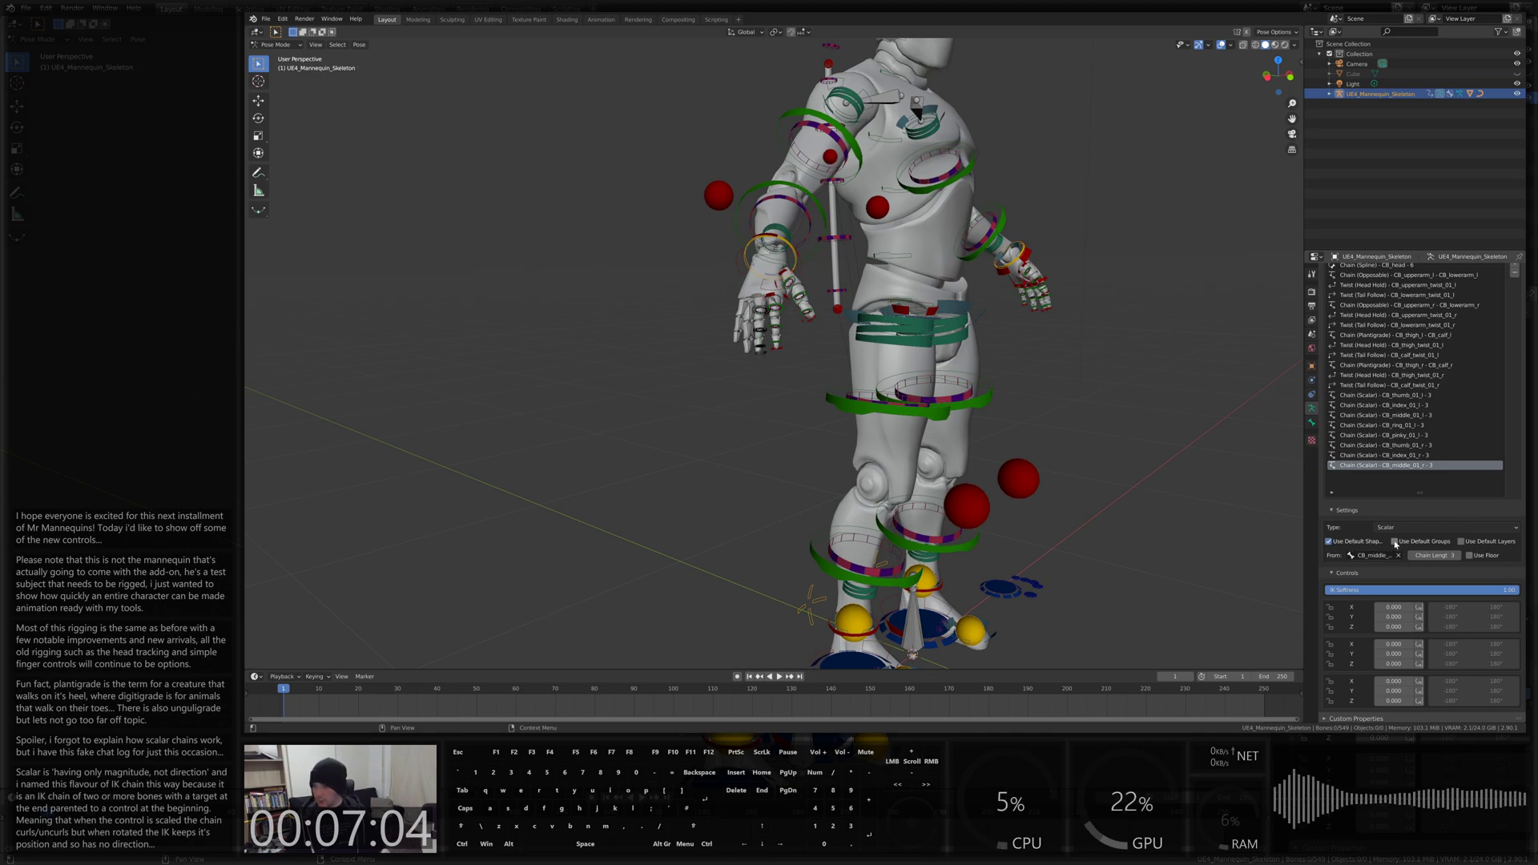
left_click(1470, 555)
mouse_move(871, 374)
middle_mouse_down()
mouse_move(913, 375)
mouse_move(865, 375)
middle_mouse_up()
Add a Scalar chain on CB_ring_03_r with floor enabled
left_click(817, 370)
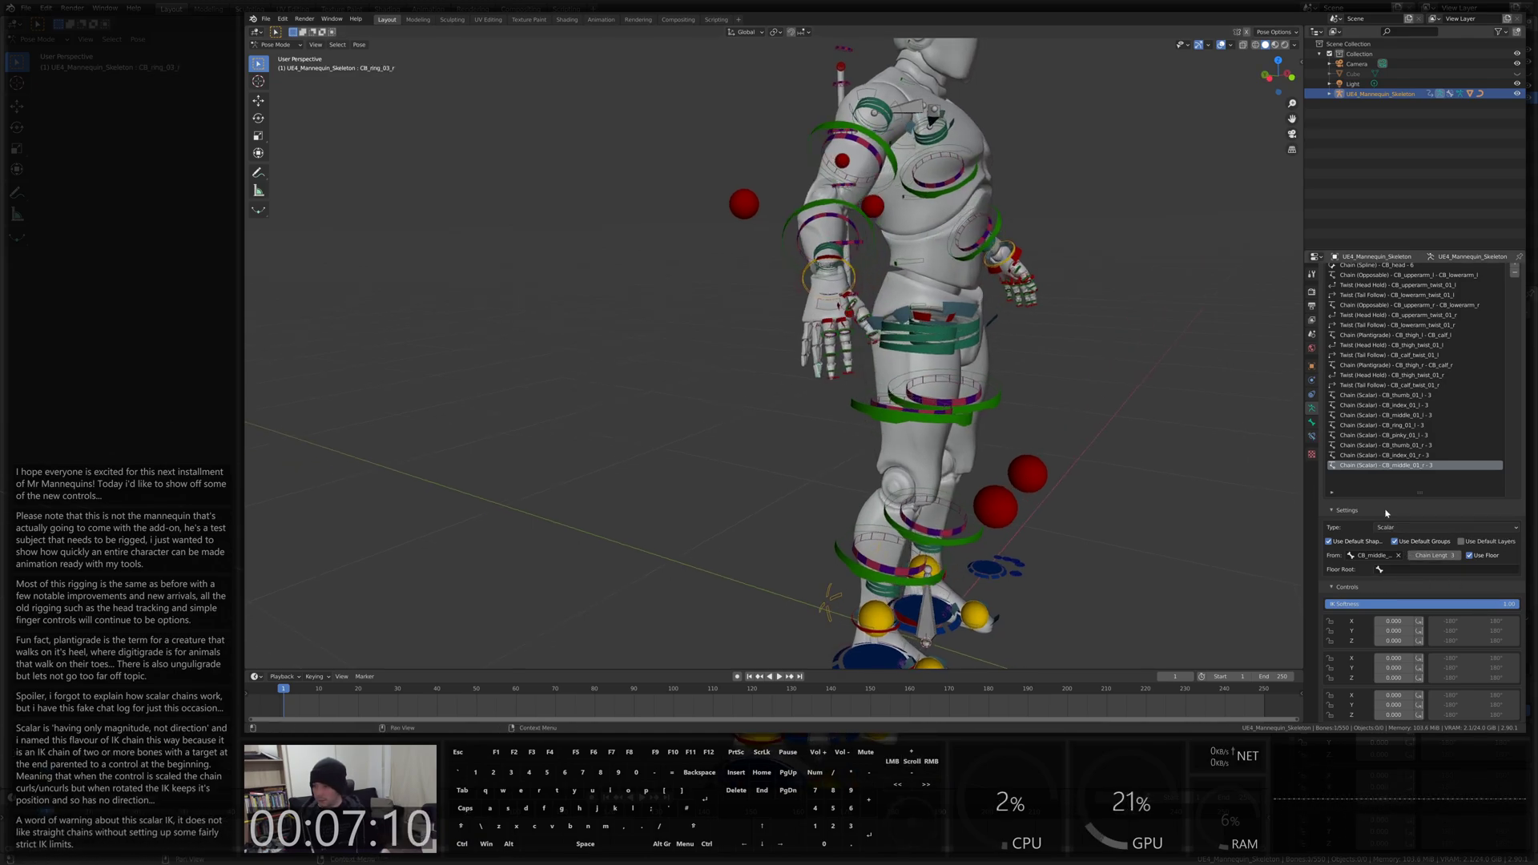
left_click(1514, 270)
left_click(1412, 687)
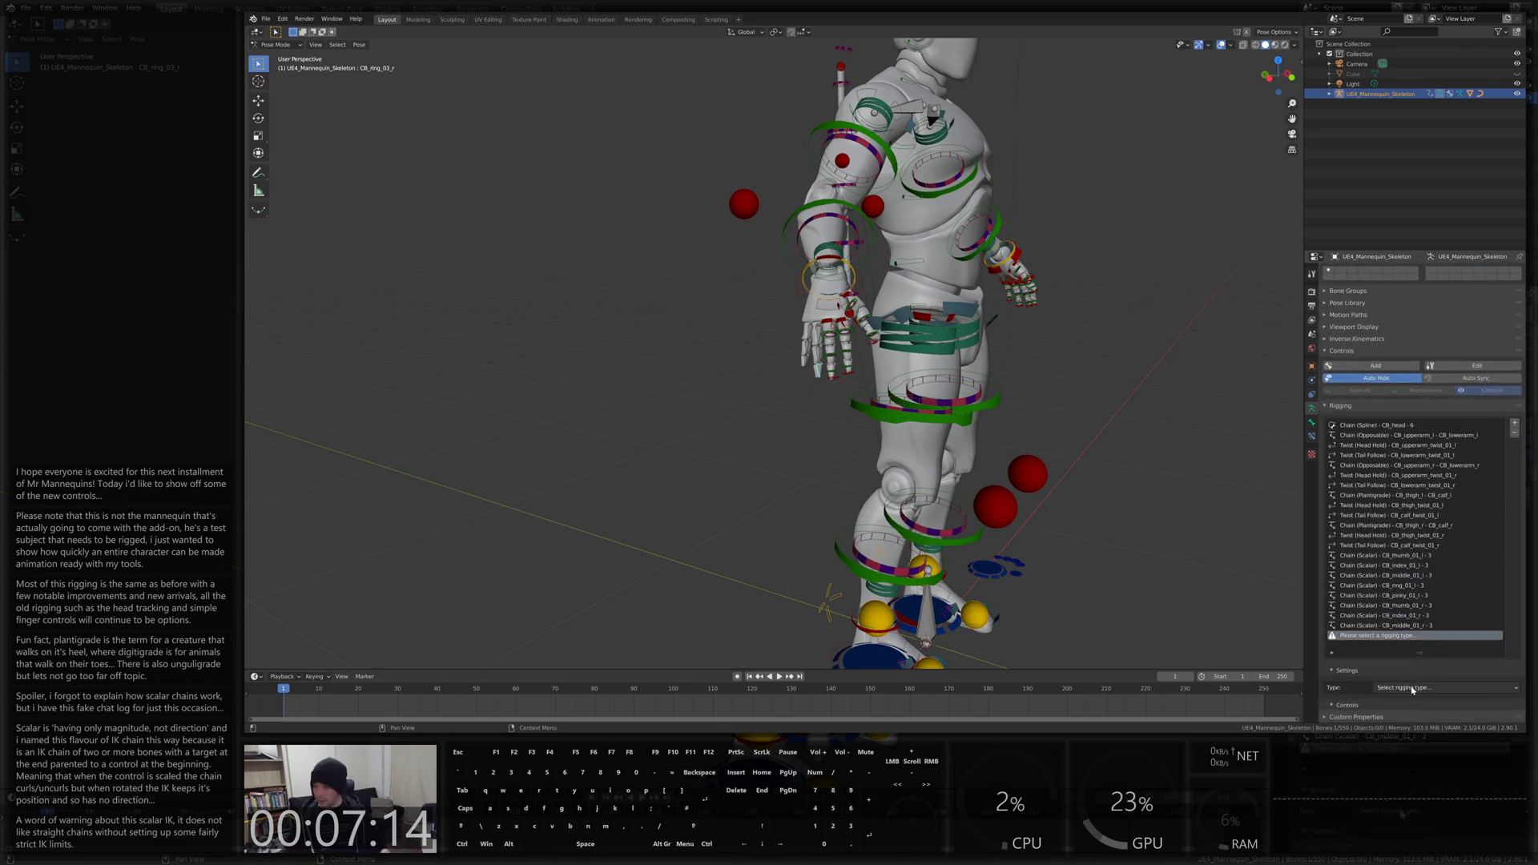
left_click(1412, 690)
left_click(1429, 645)
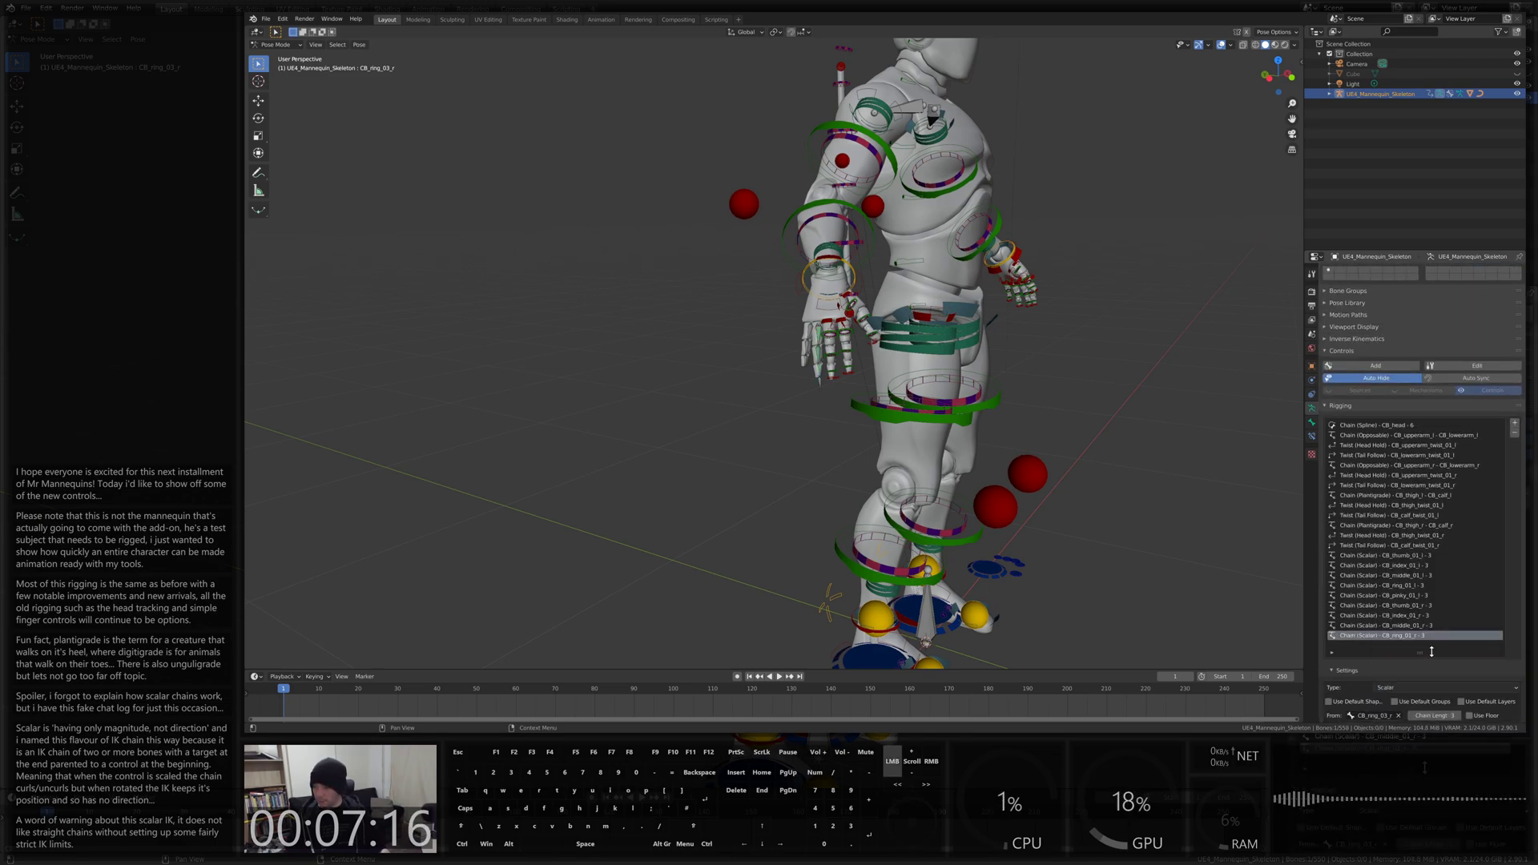
scroll(1428, 649, "down", 3)
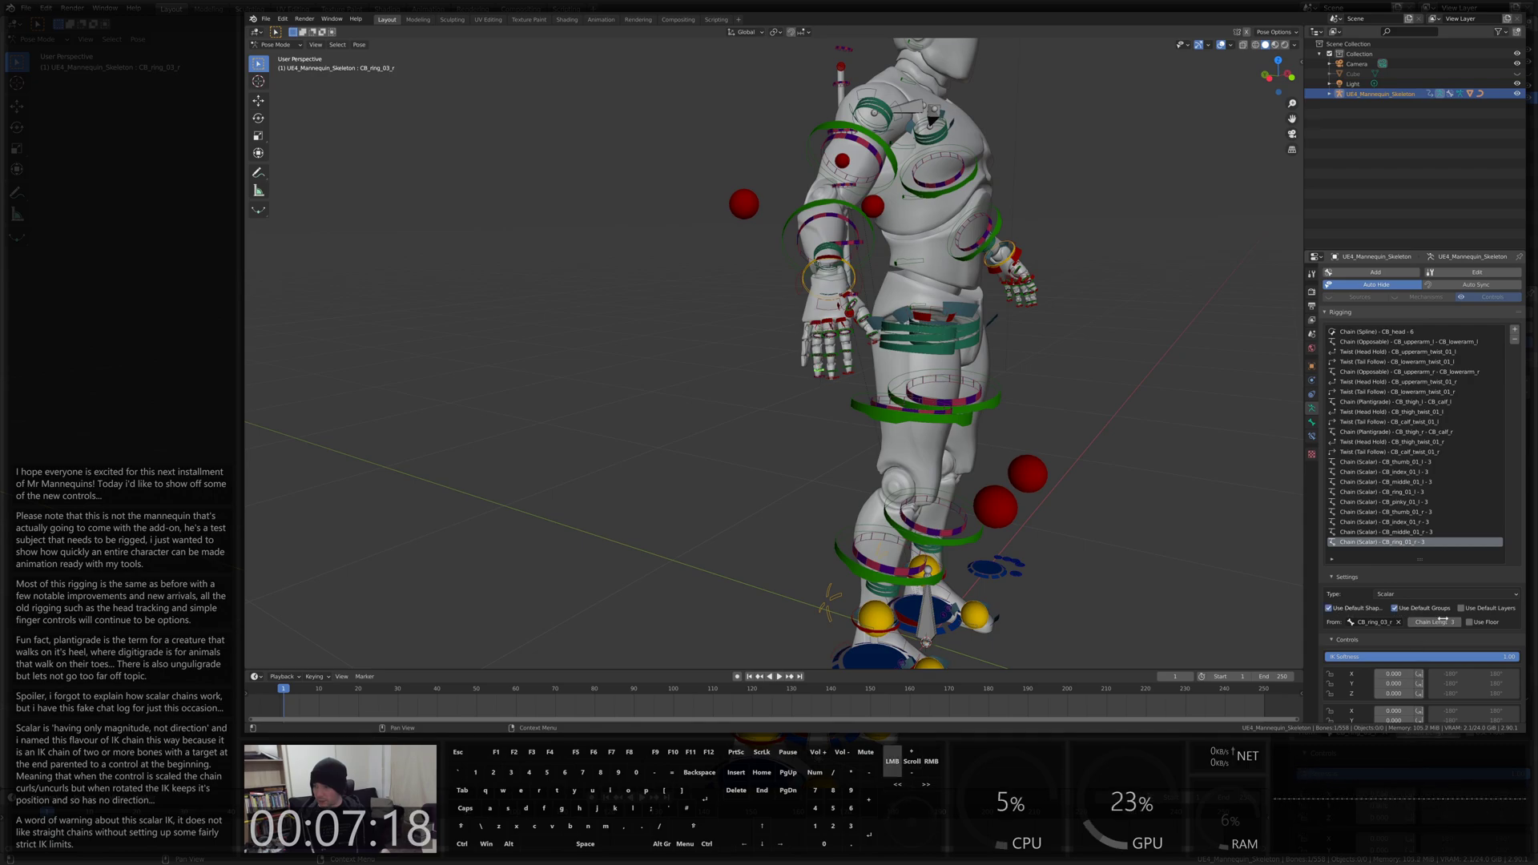
left_click(1470, 622)
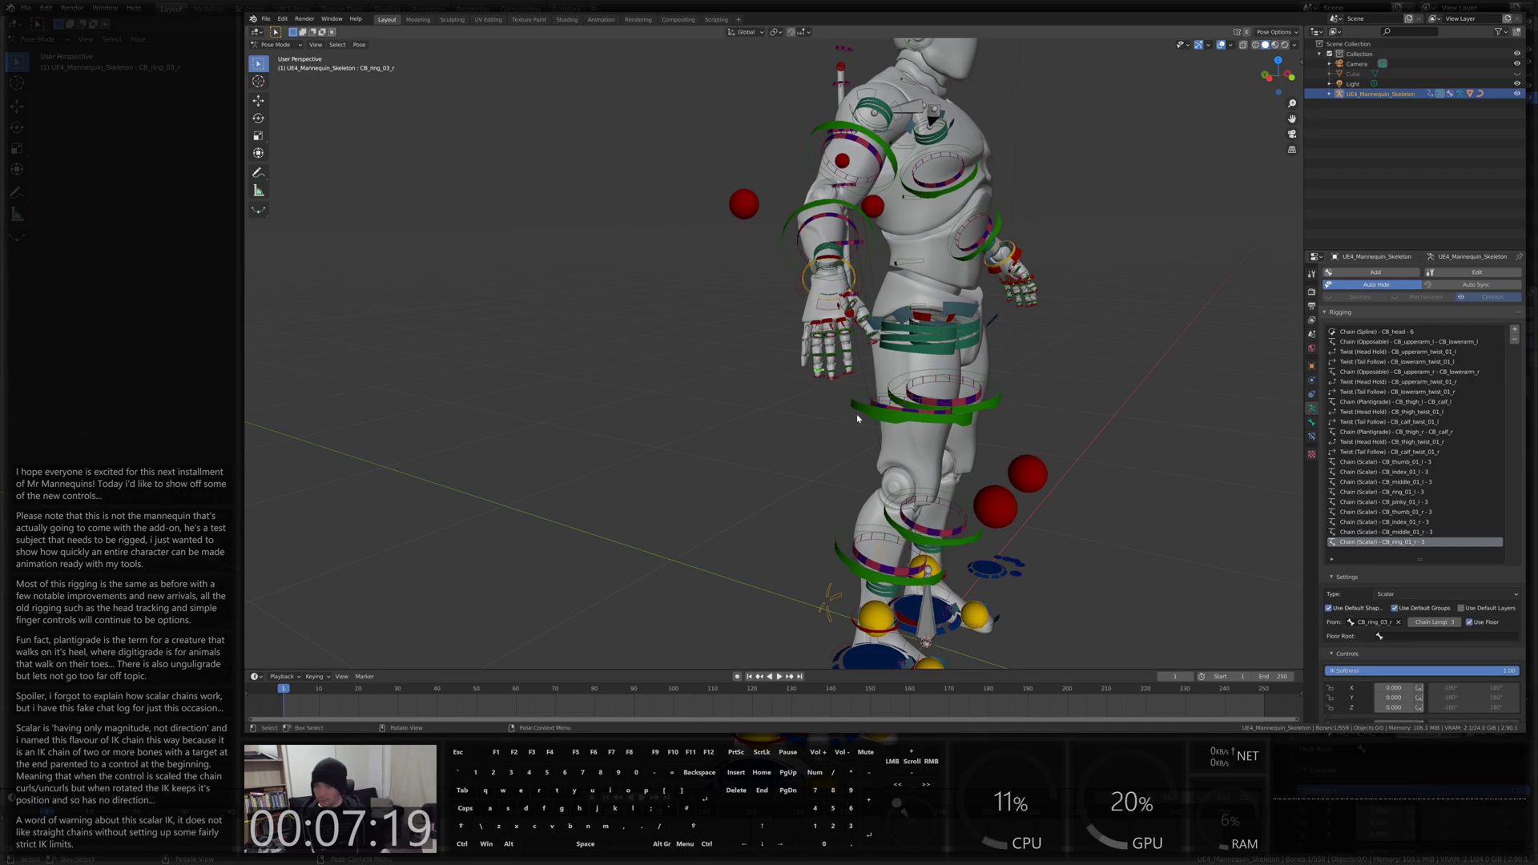
Add a Scalar chain for the right pinky with default shapes, groups and floor
left_click(807, 365)
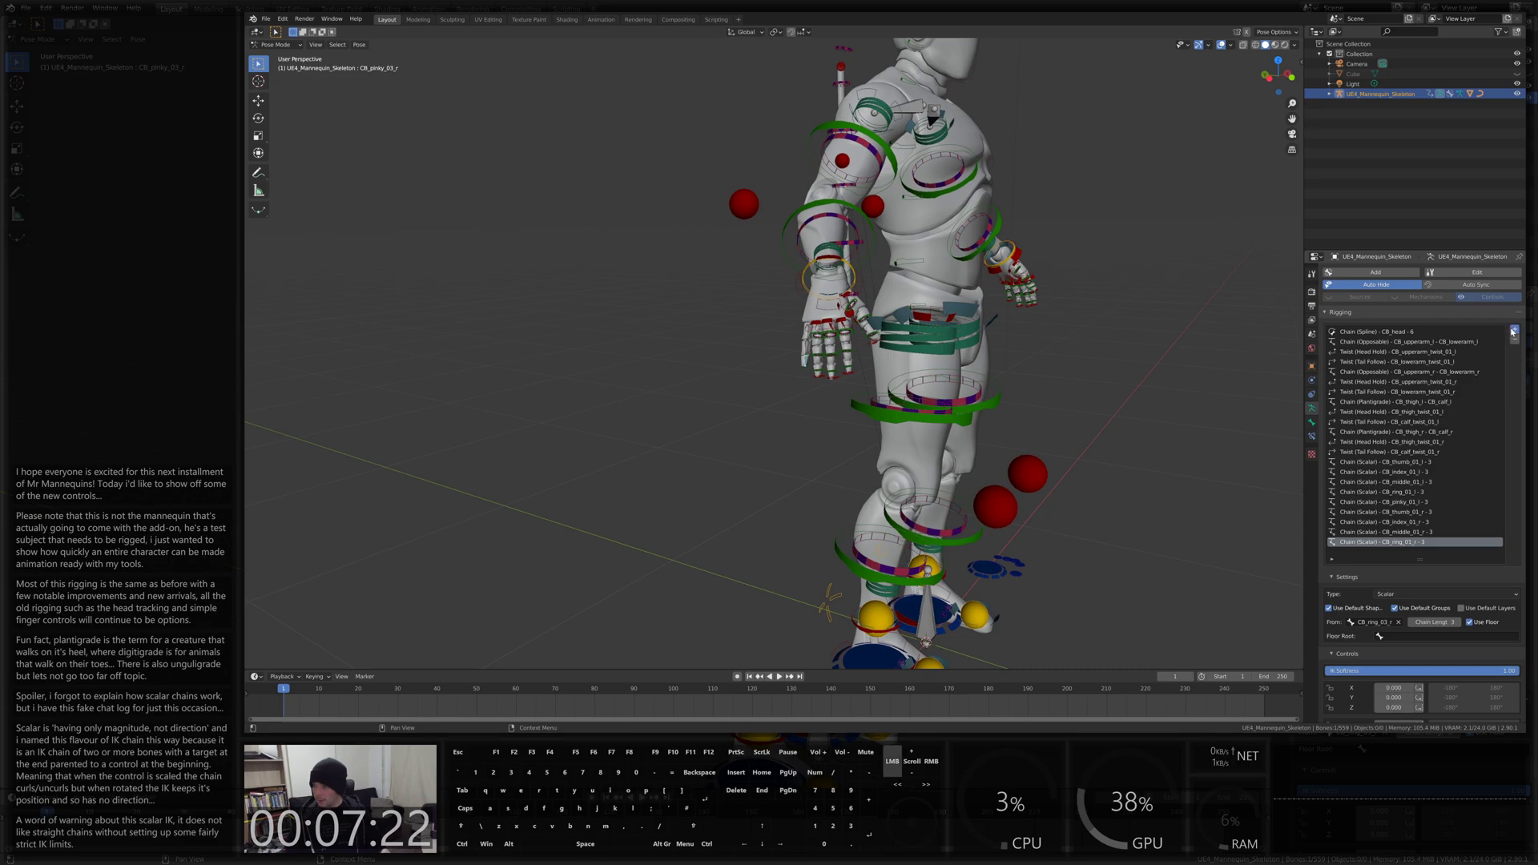
left_click(1514, 331)
left_click(1386, 687)
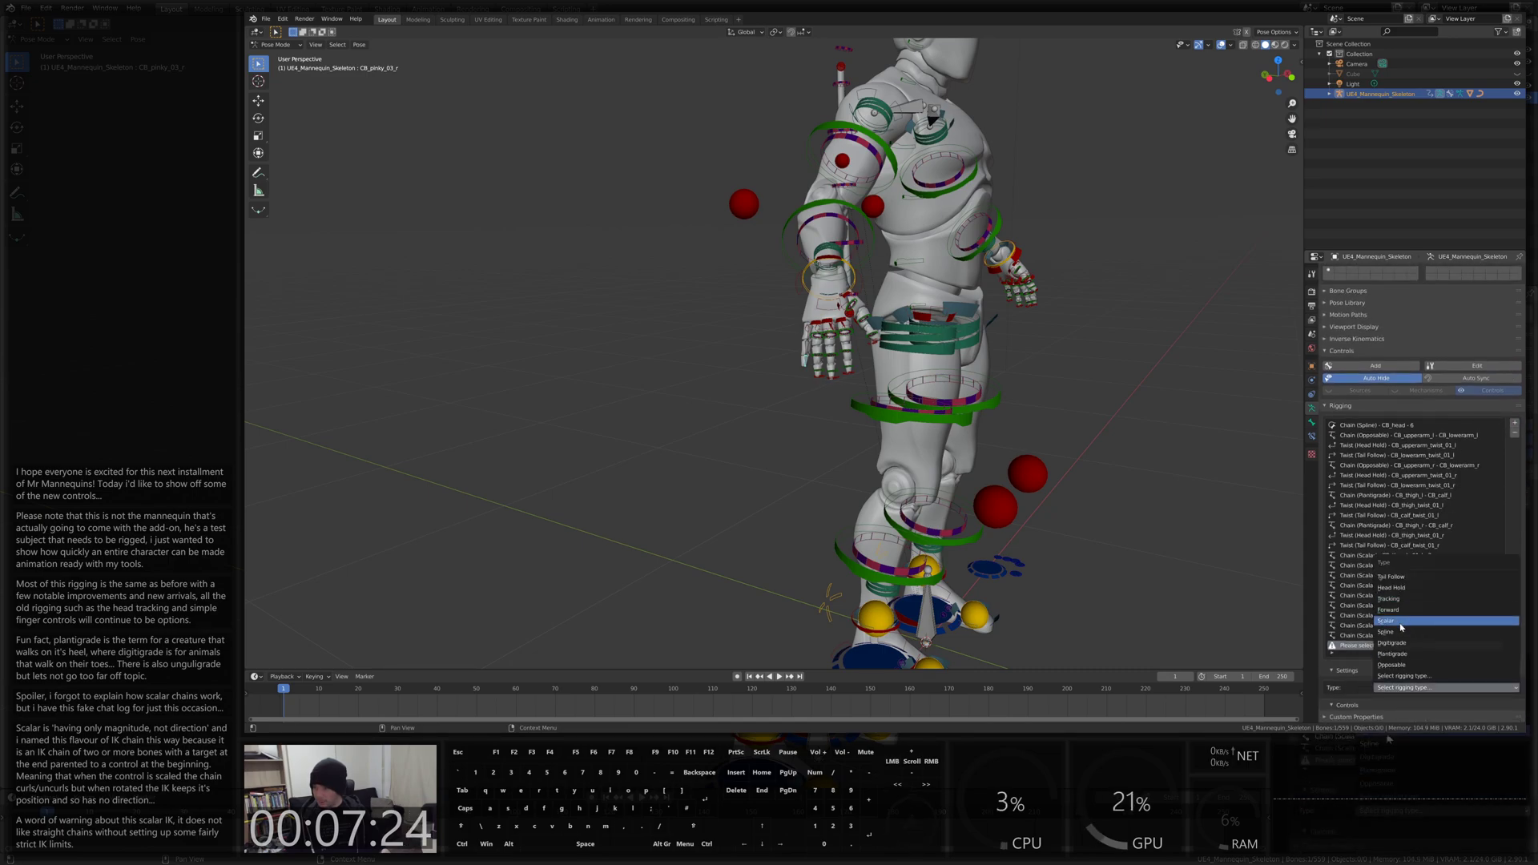
left_click(1401, 624)
scroll(1379, 561, "down", 3)
left_click(1330, 611)
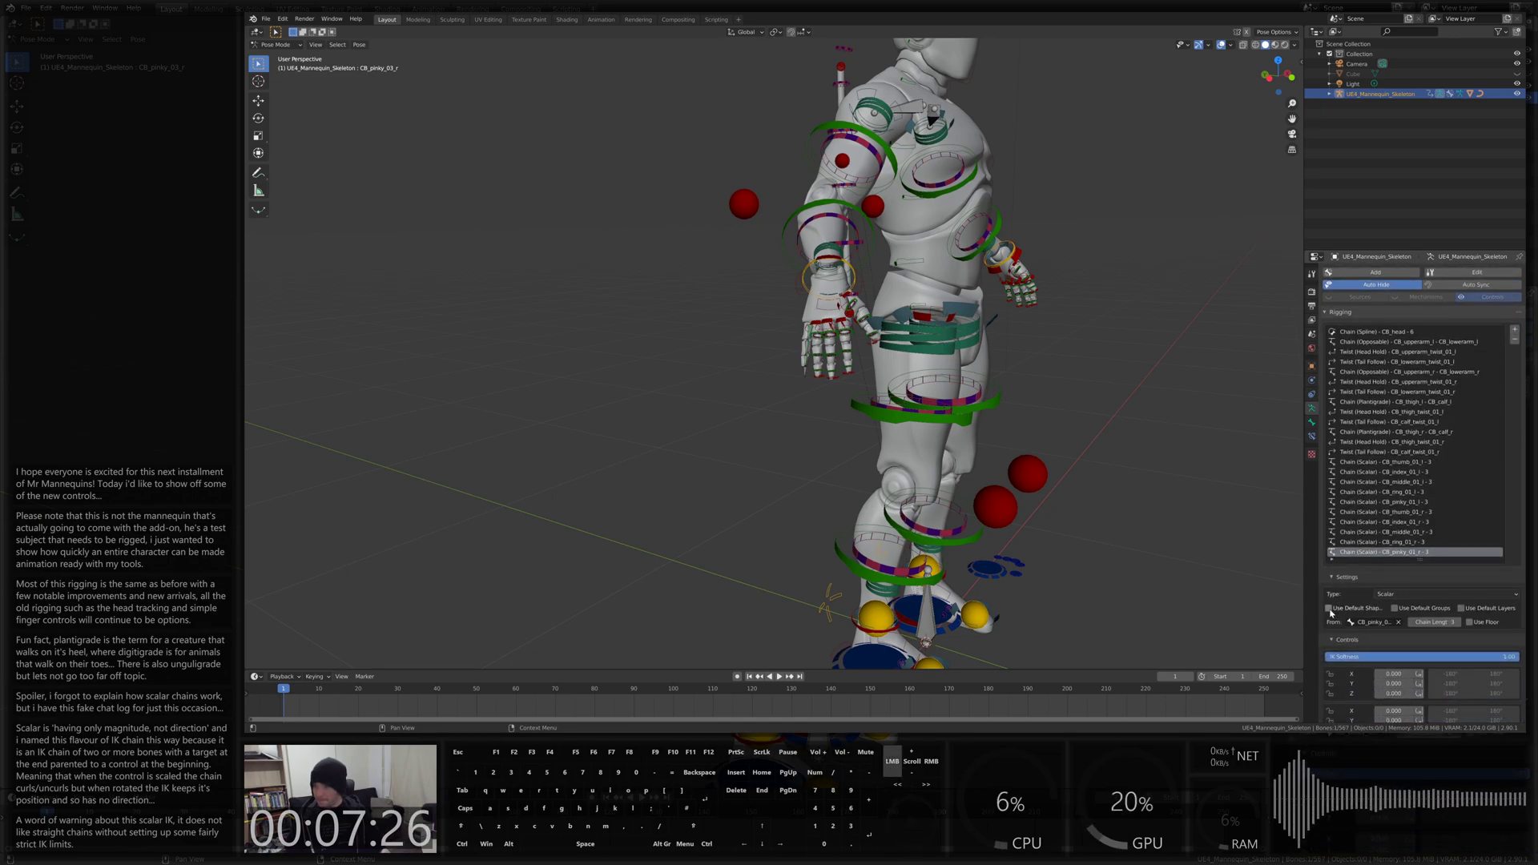
left_click(1395, 609)
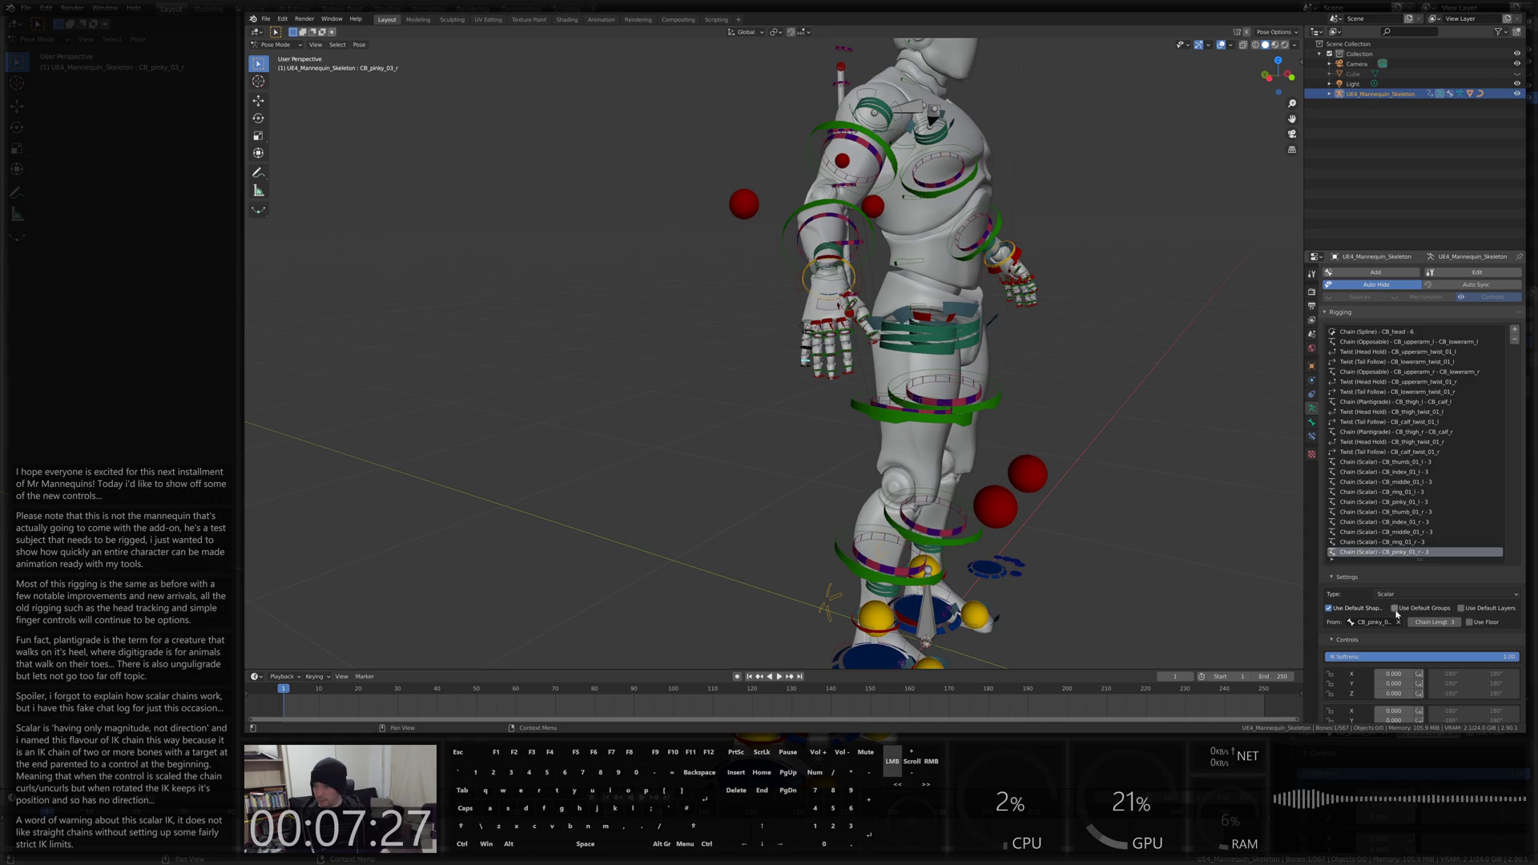
left_click(1470, 622)
middle_click_drag(881, 400, 885, 440)
scroll(886, 440, "down", 3)
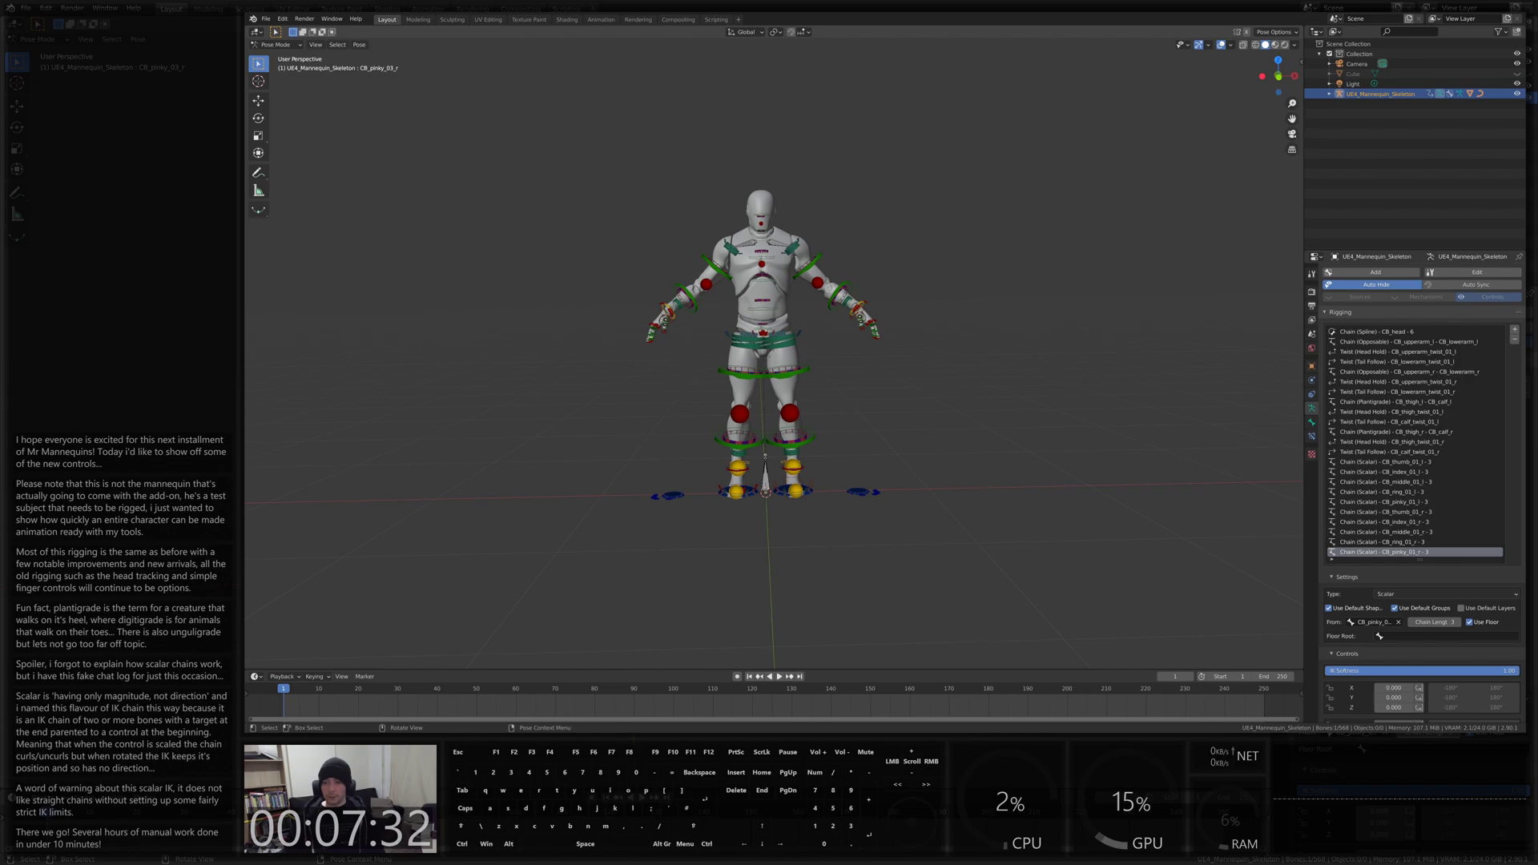
middle_click_drag(819, 443, 917, 409)
scroll(993, 405, "up", 3)
scroll(986, 405, "down", 3)
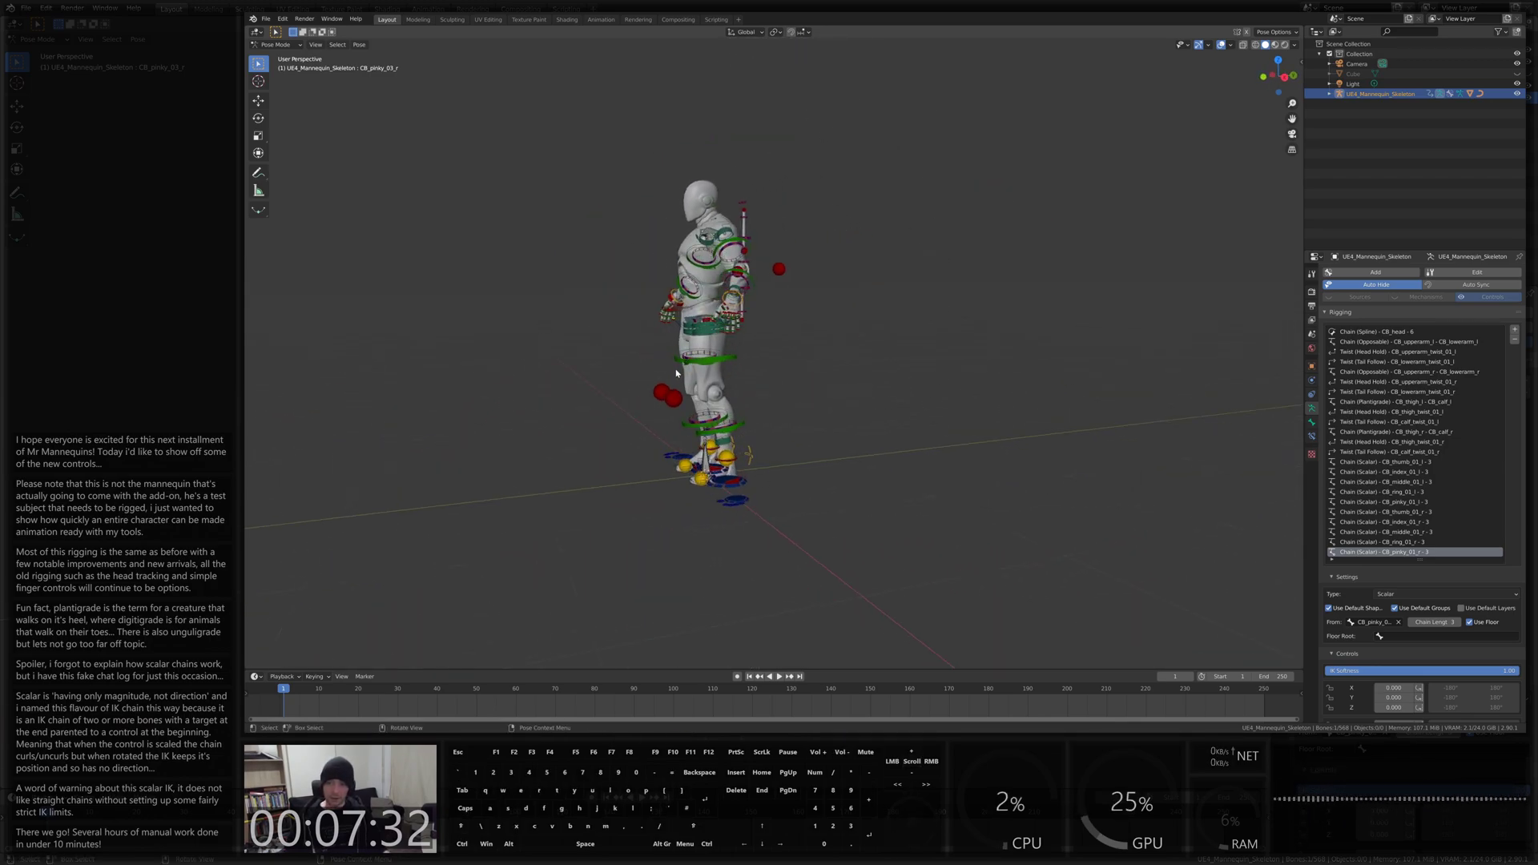
middle_click_drag(525, 368, 753, 320)
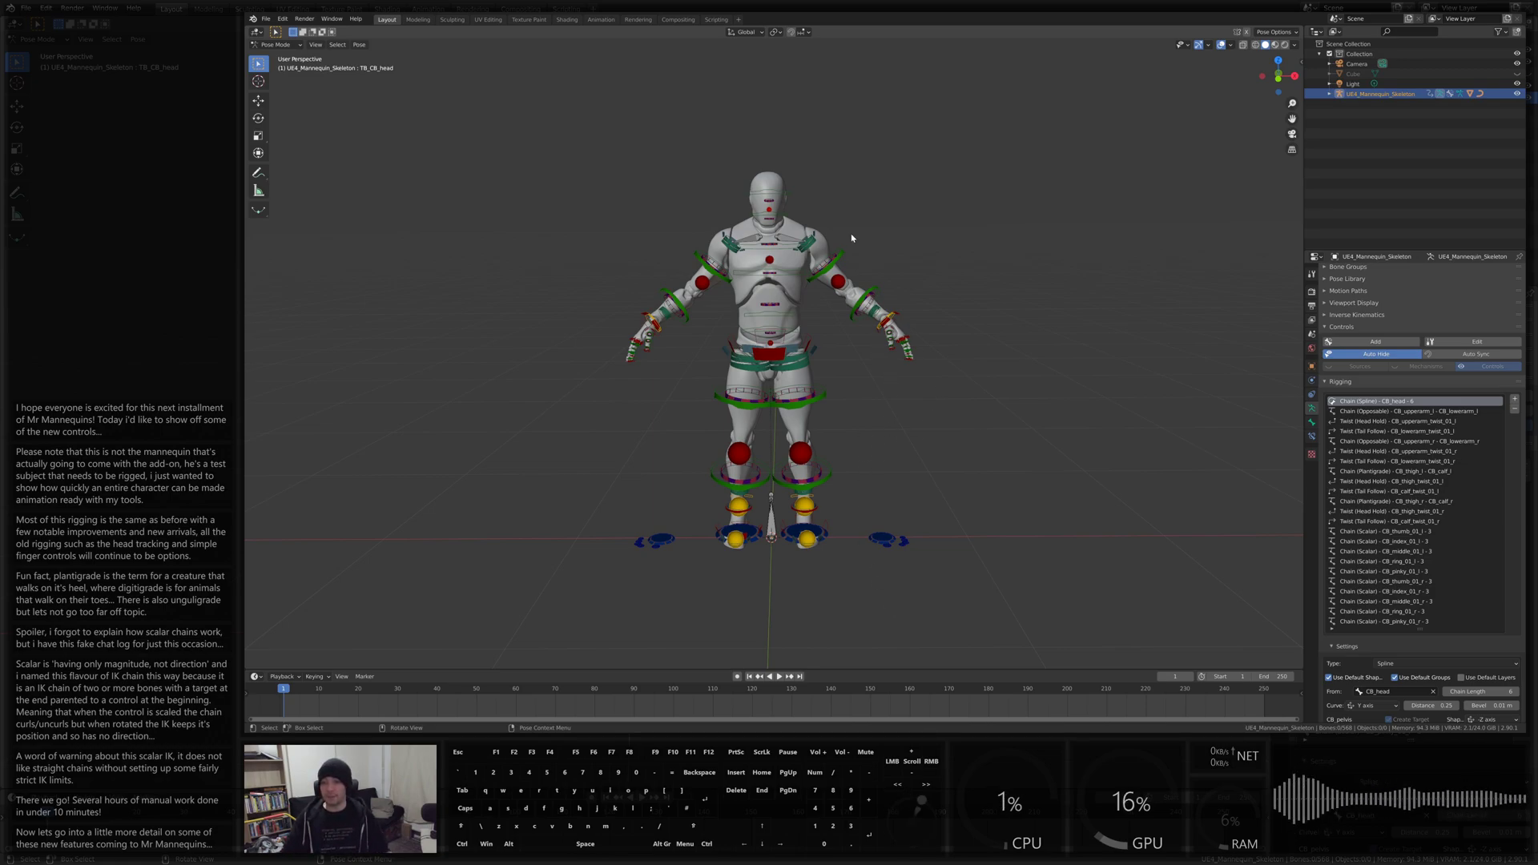
Scale the CB_spine_01 custom control shape to 1.700 and inspect it from behind
middle_click_drag(877, 402, 793, 344)
scroll(696, 237, "up", 4)
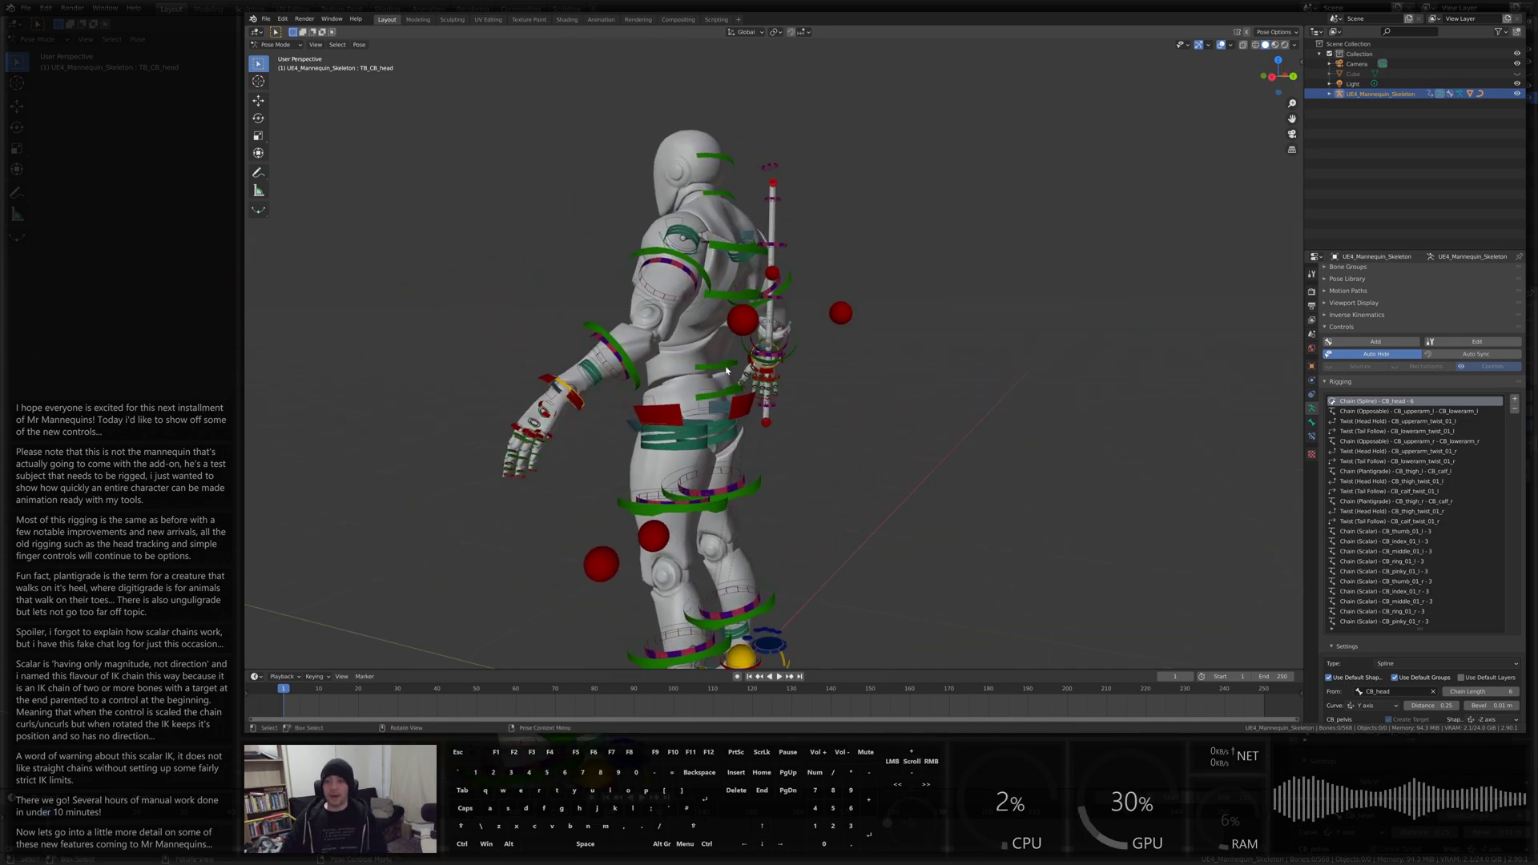
left_click(1312, 423)
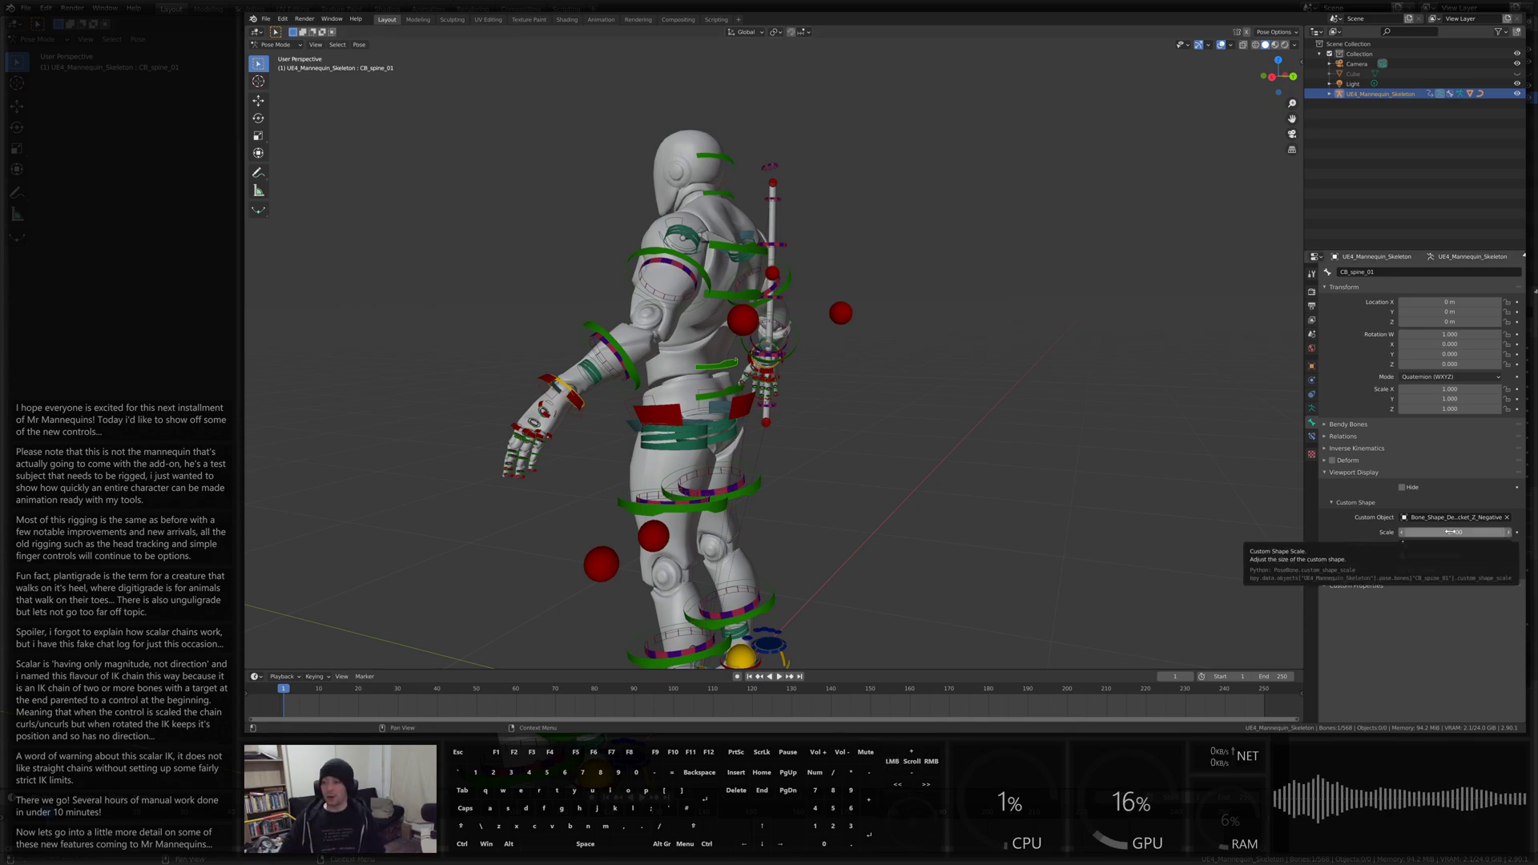
mouse_move(1441, 534)
left_mouse_down()
mouse_move(1414, 534)
mouse_move(1447, 534)
left_mouse_up()
middle_click_drag(689, 241, 855, 347)
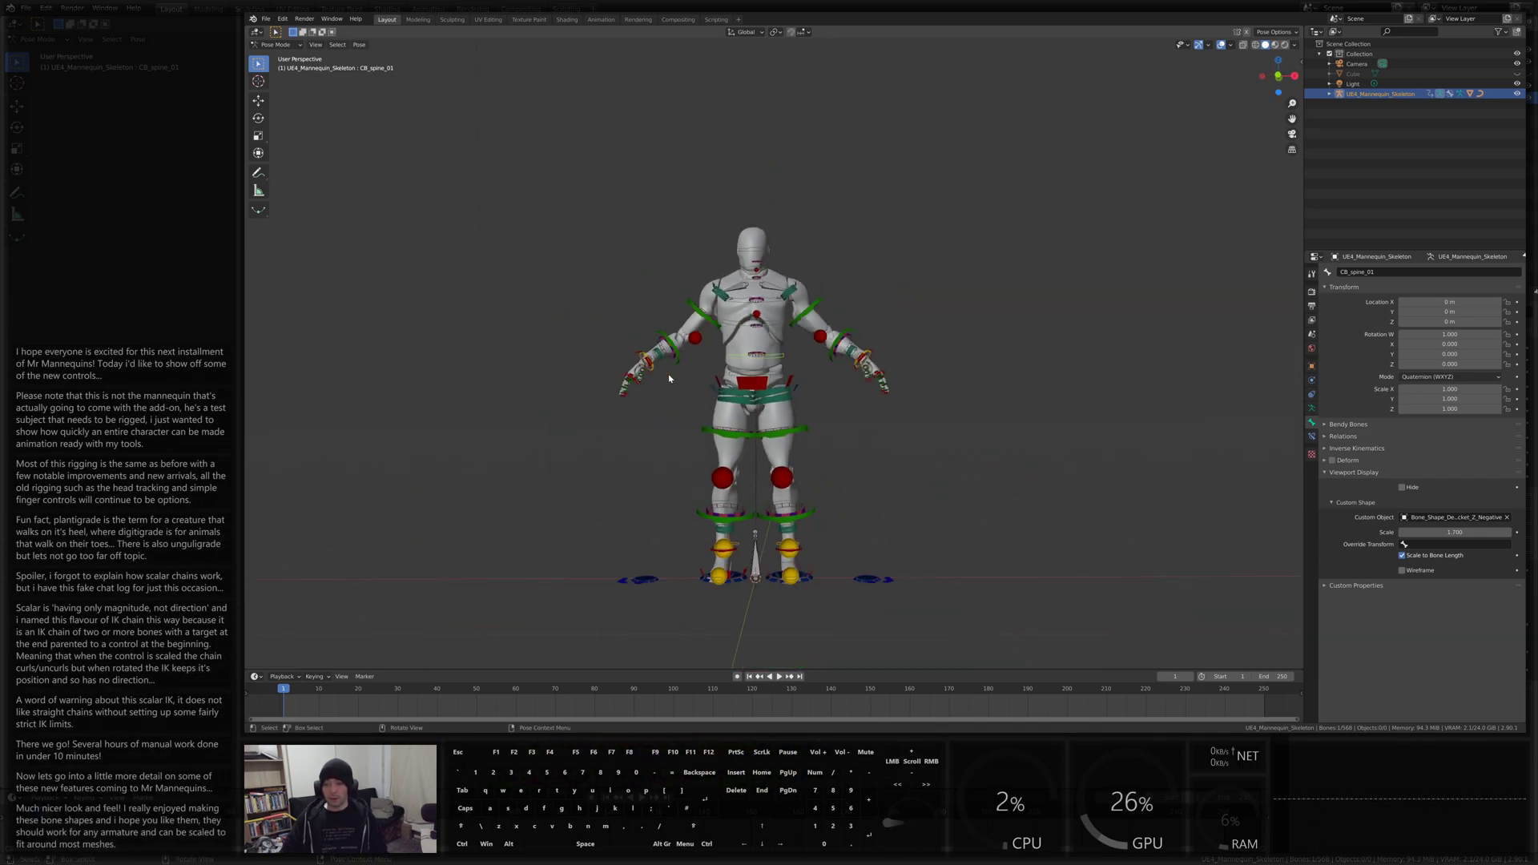
middle_click_drag(680, 379, 966, 439)
scroll(786, 336, "up", 3)
scroll(994, 439, "down", 3)
scroll(943, 443, "up", 4)
scroll(890, 488, "down", 2)
scroll(677, 389, "up", 3)
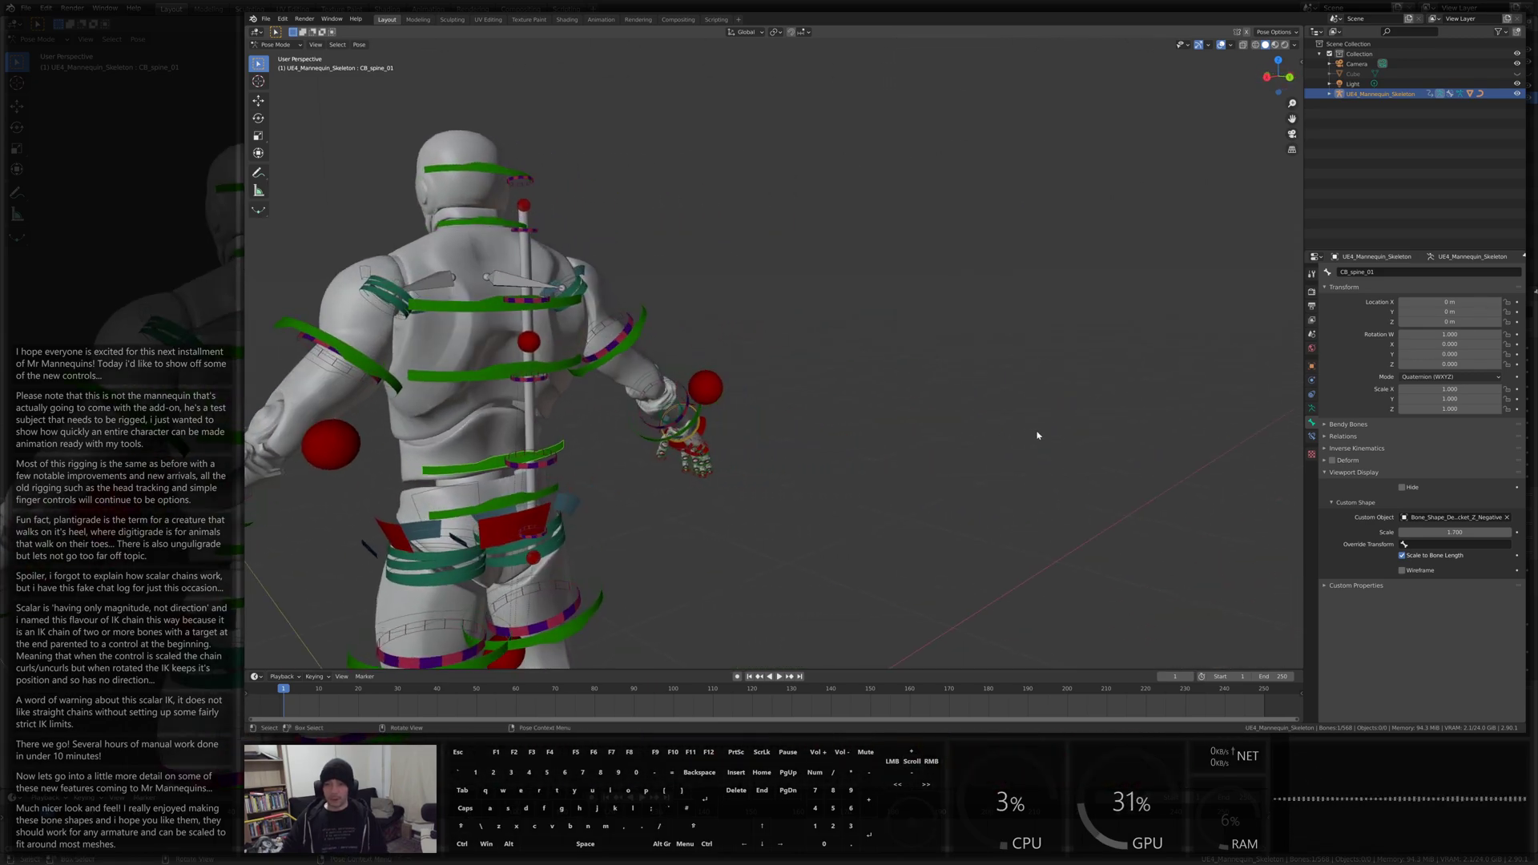
scroll(1038, 435, "down", 5)
middle_click_drag(1038, 435, 719, 373)
scroll(719, 374, "up", 3)
scroll(718, 374, "up", 6)
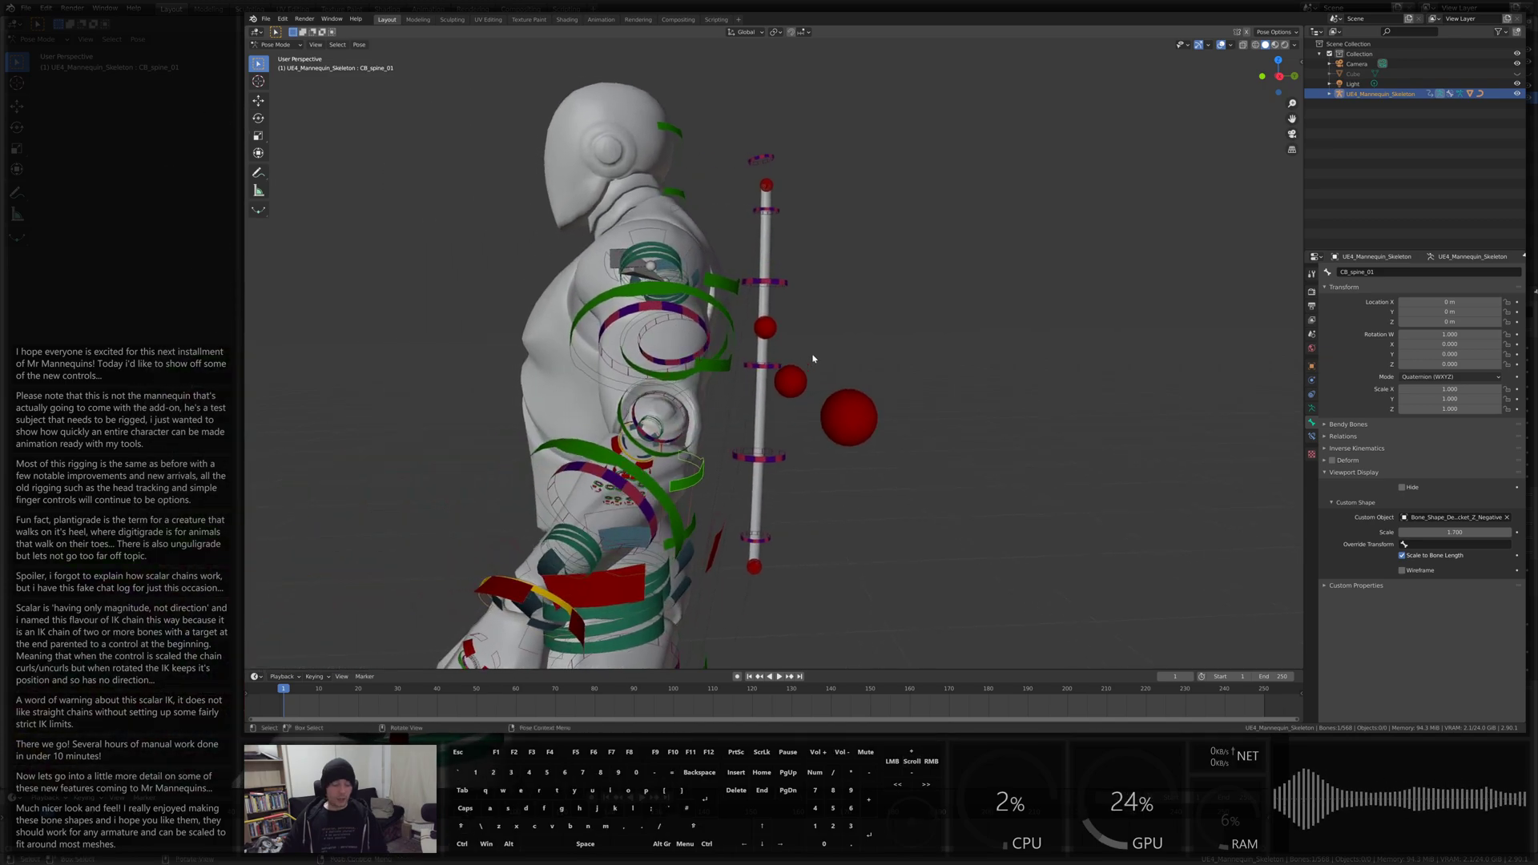
left_click(783, 331)
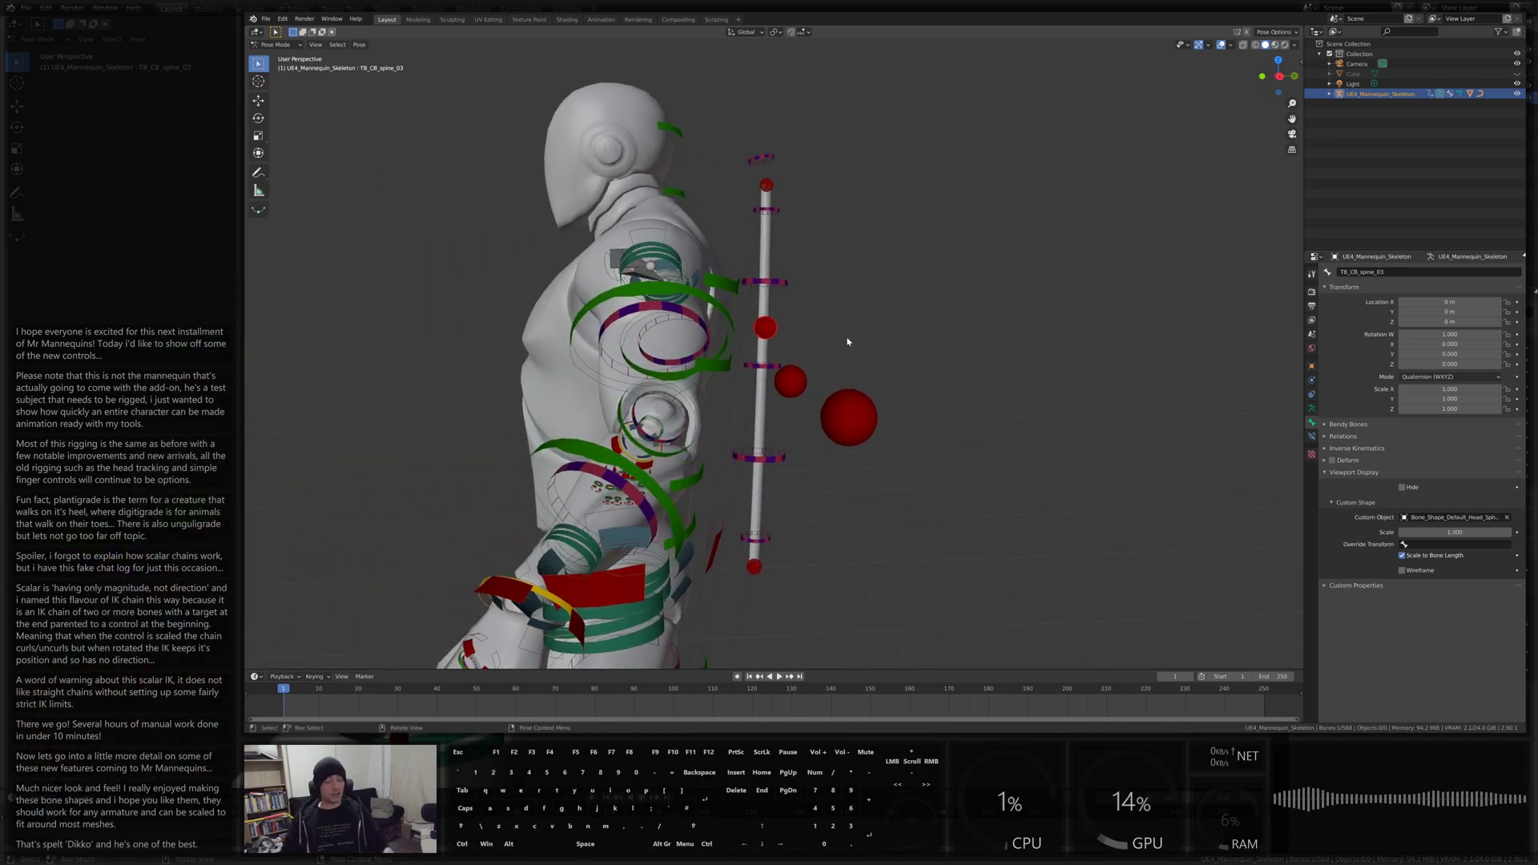
key("g")
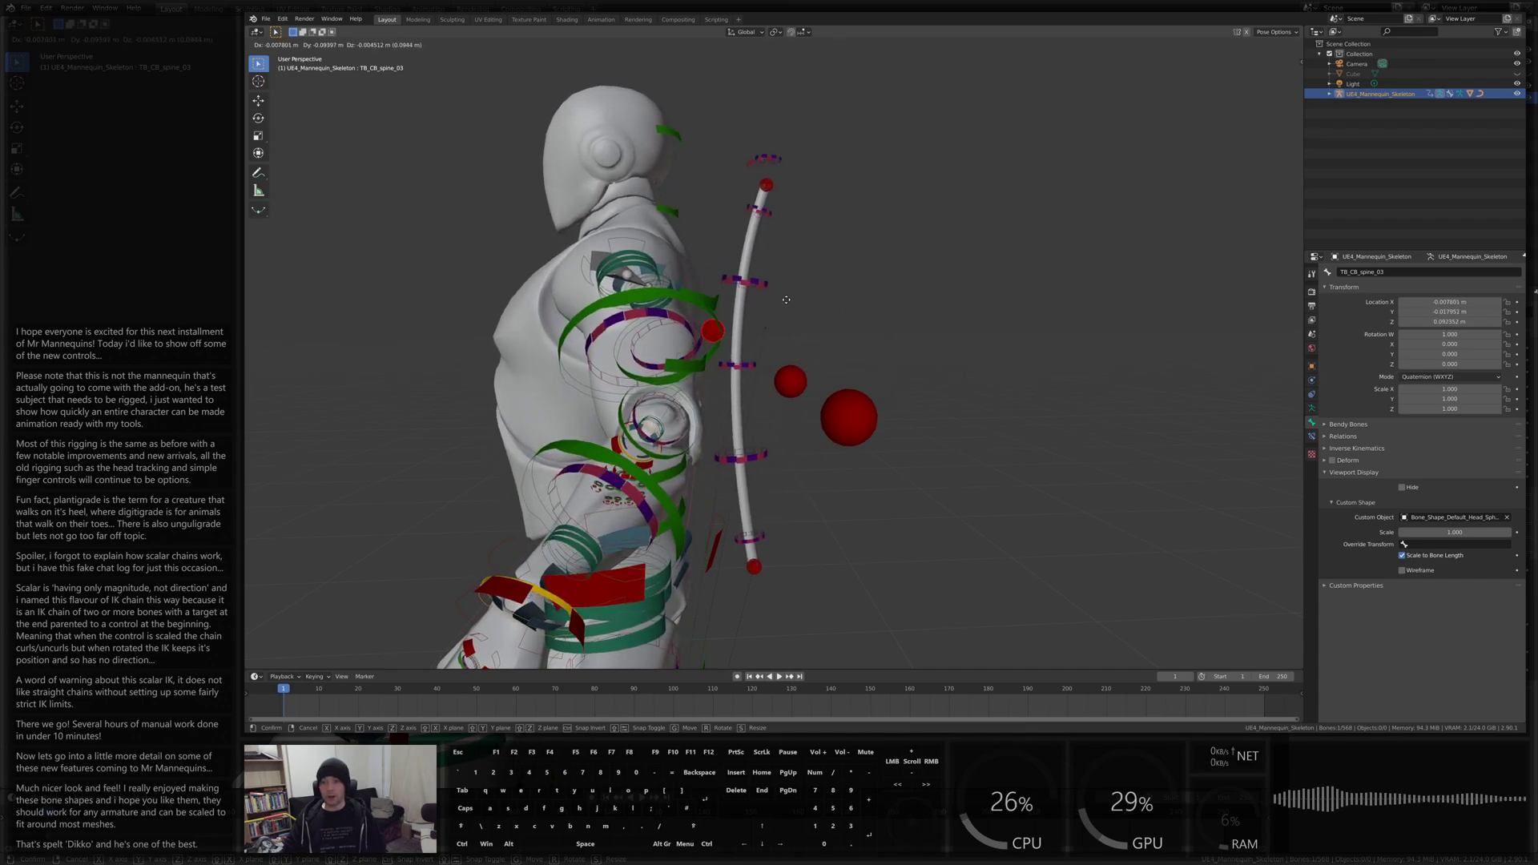
right_click(928, 316)
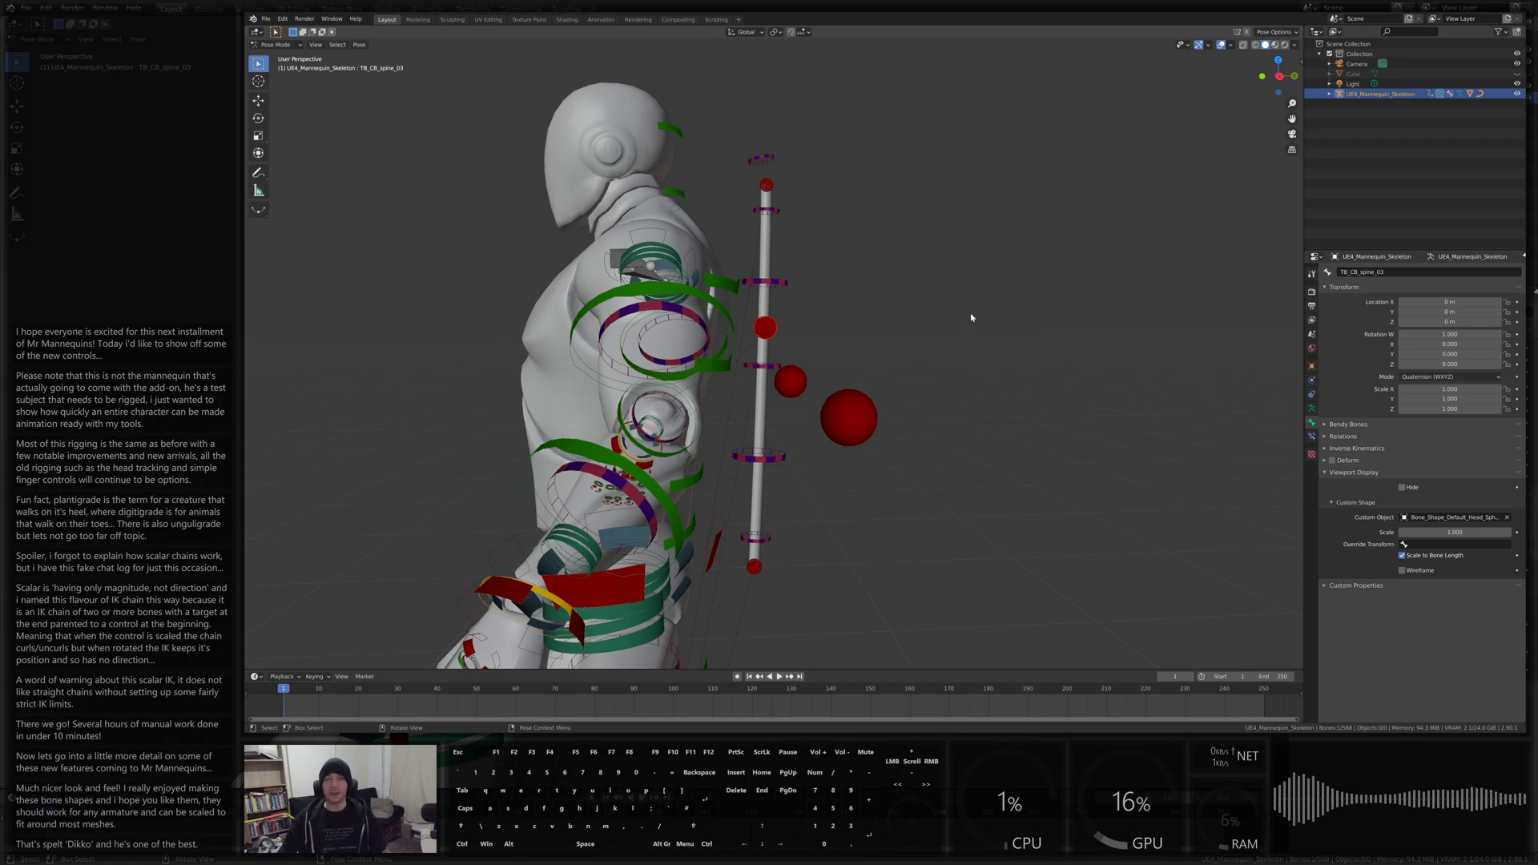
key("g")
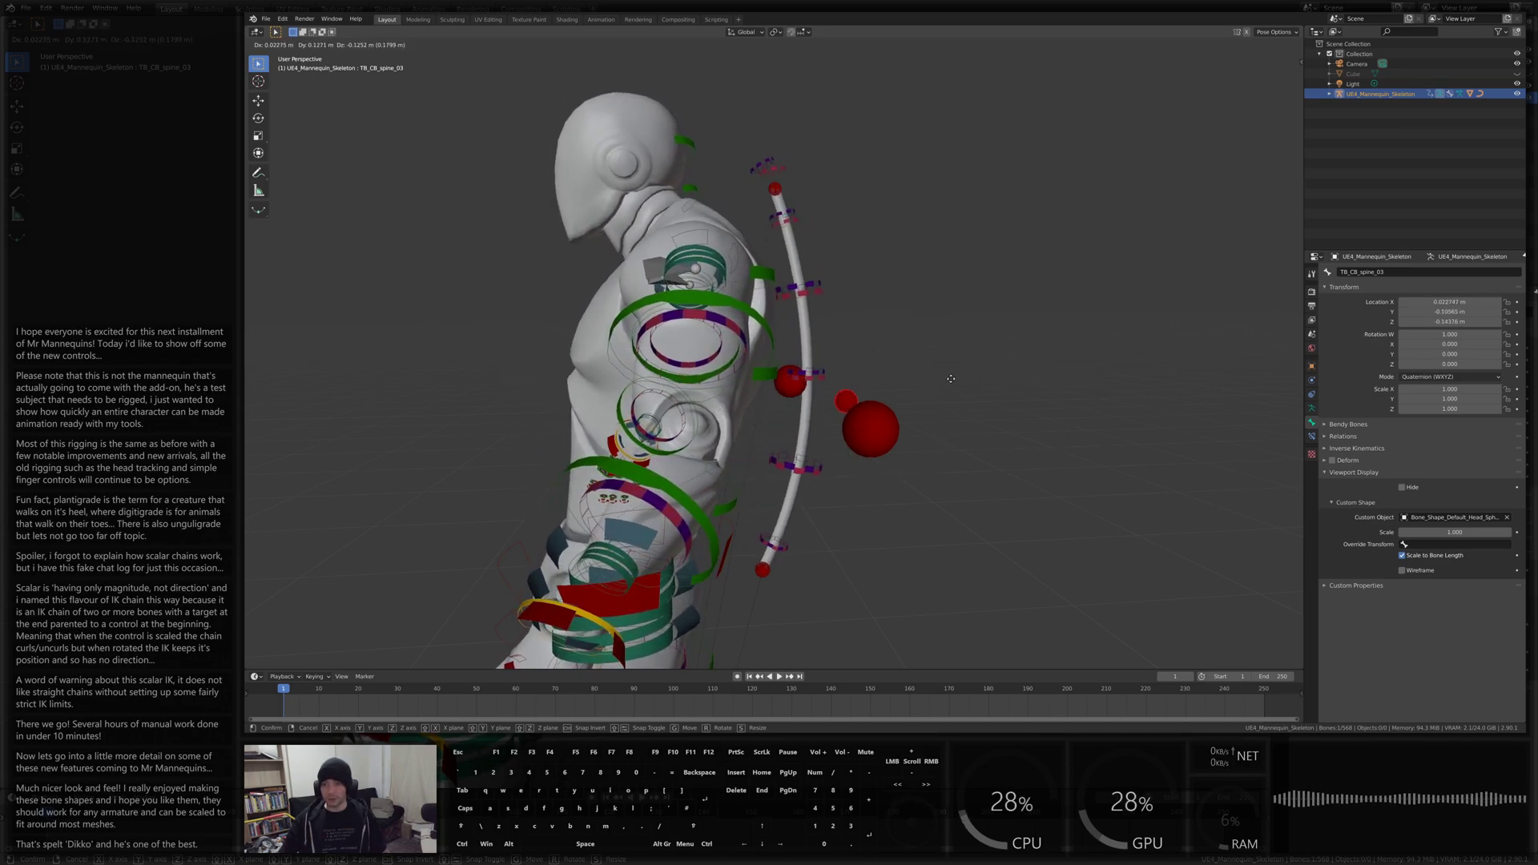
right_click(844, 446)
middle_click_drag(869, 319, 733, 315)
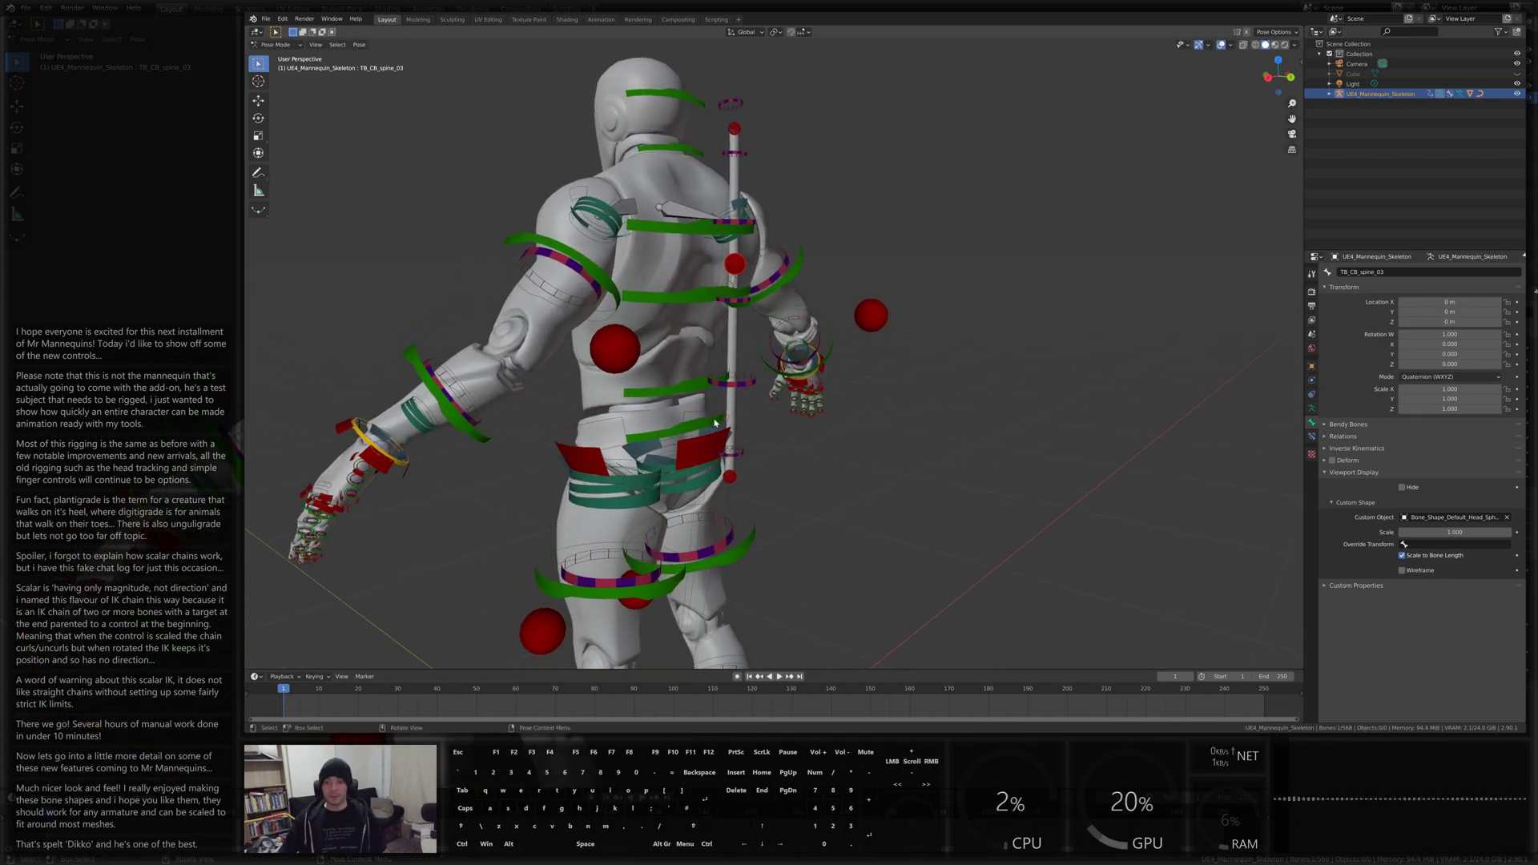
middle_click_drag(622, 465, 795, 519)
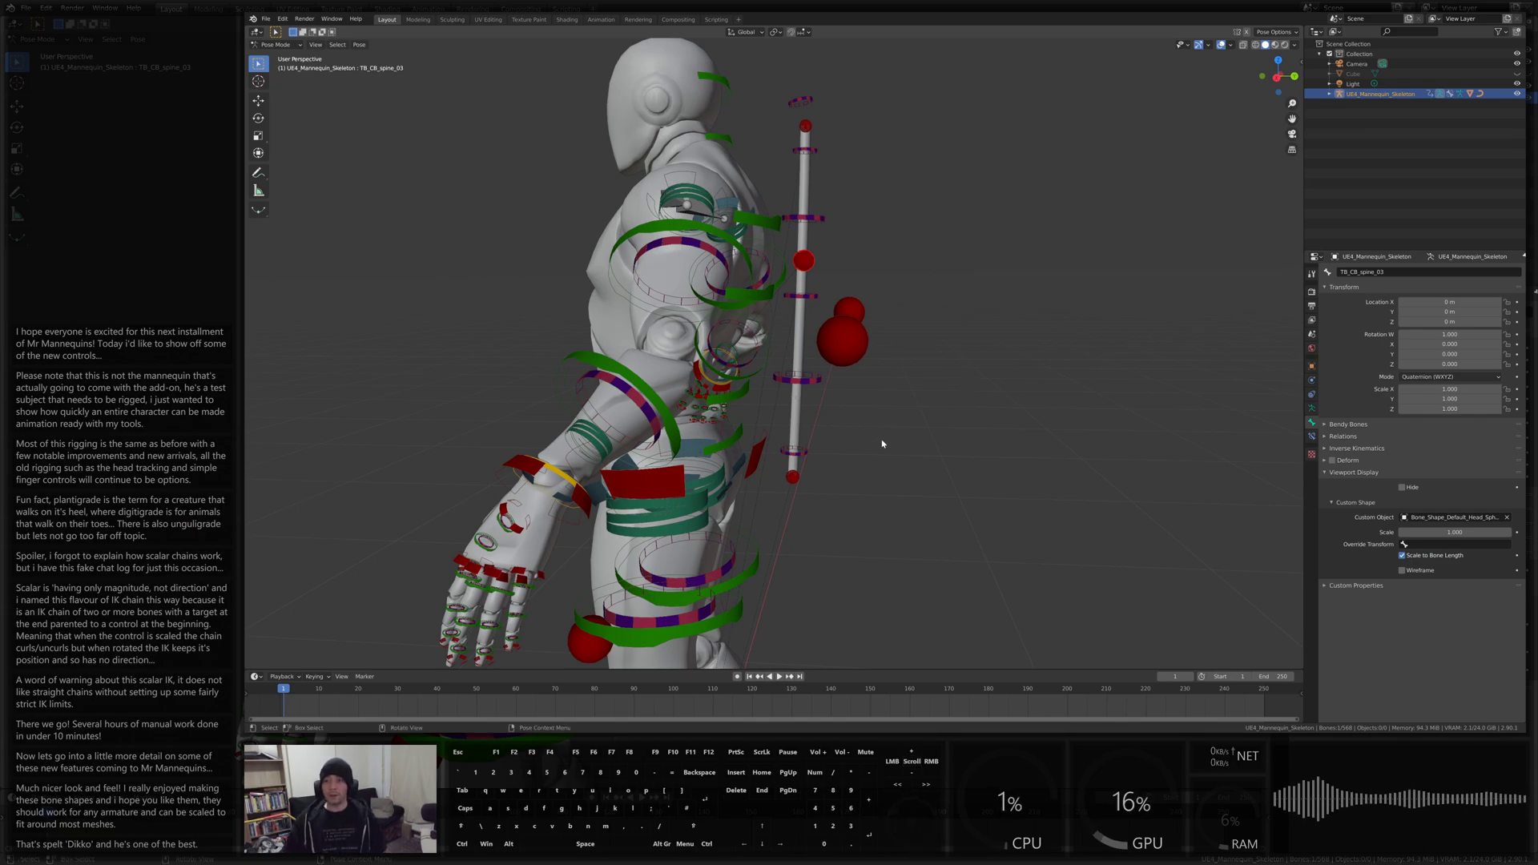
scroll(874, 276, "up", 5)
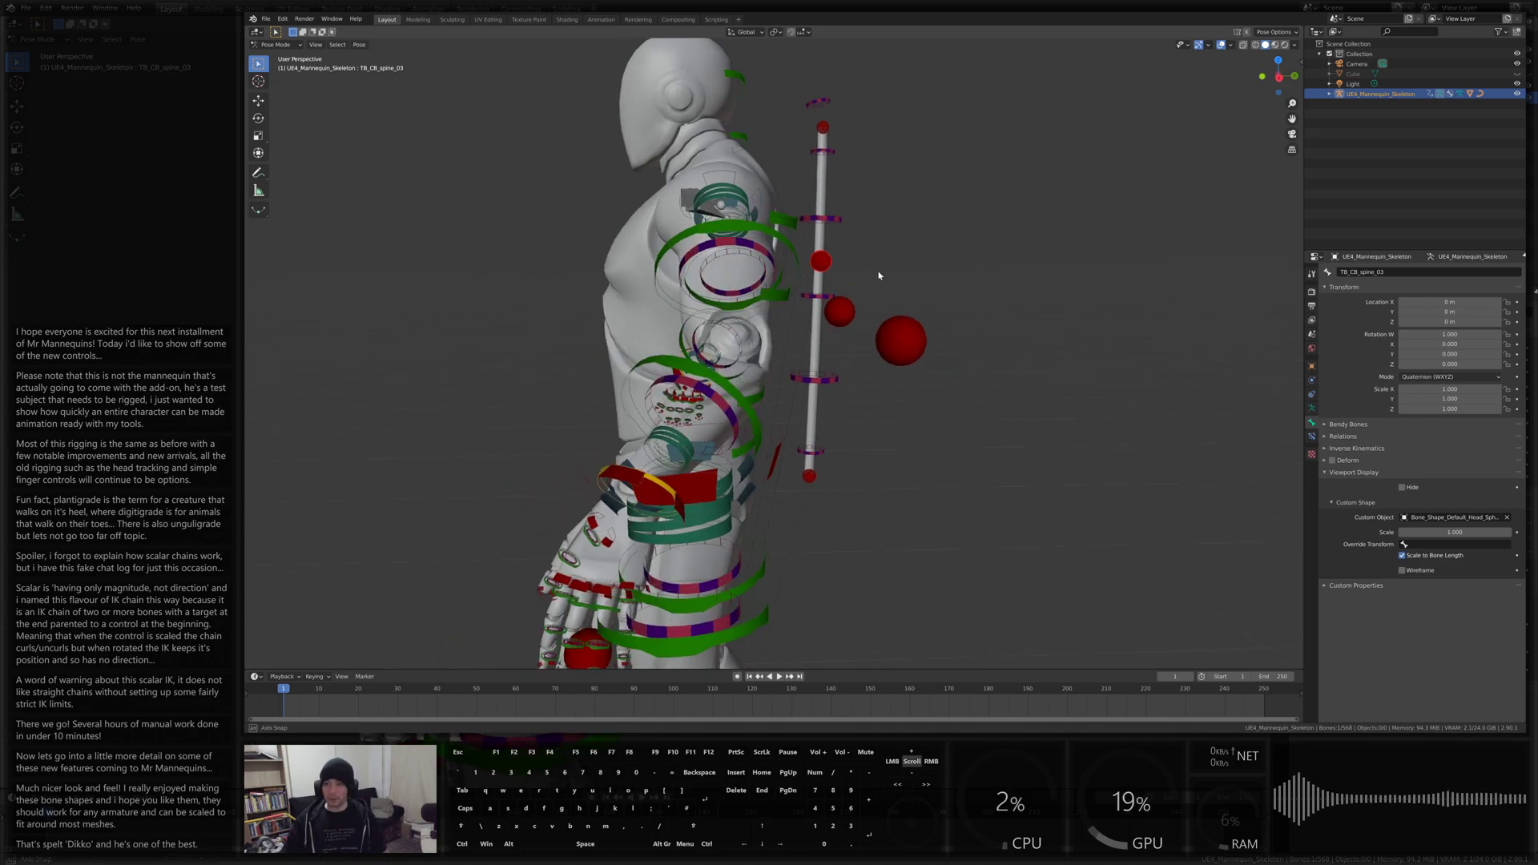
left_click(688, 424)
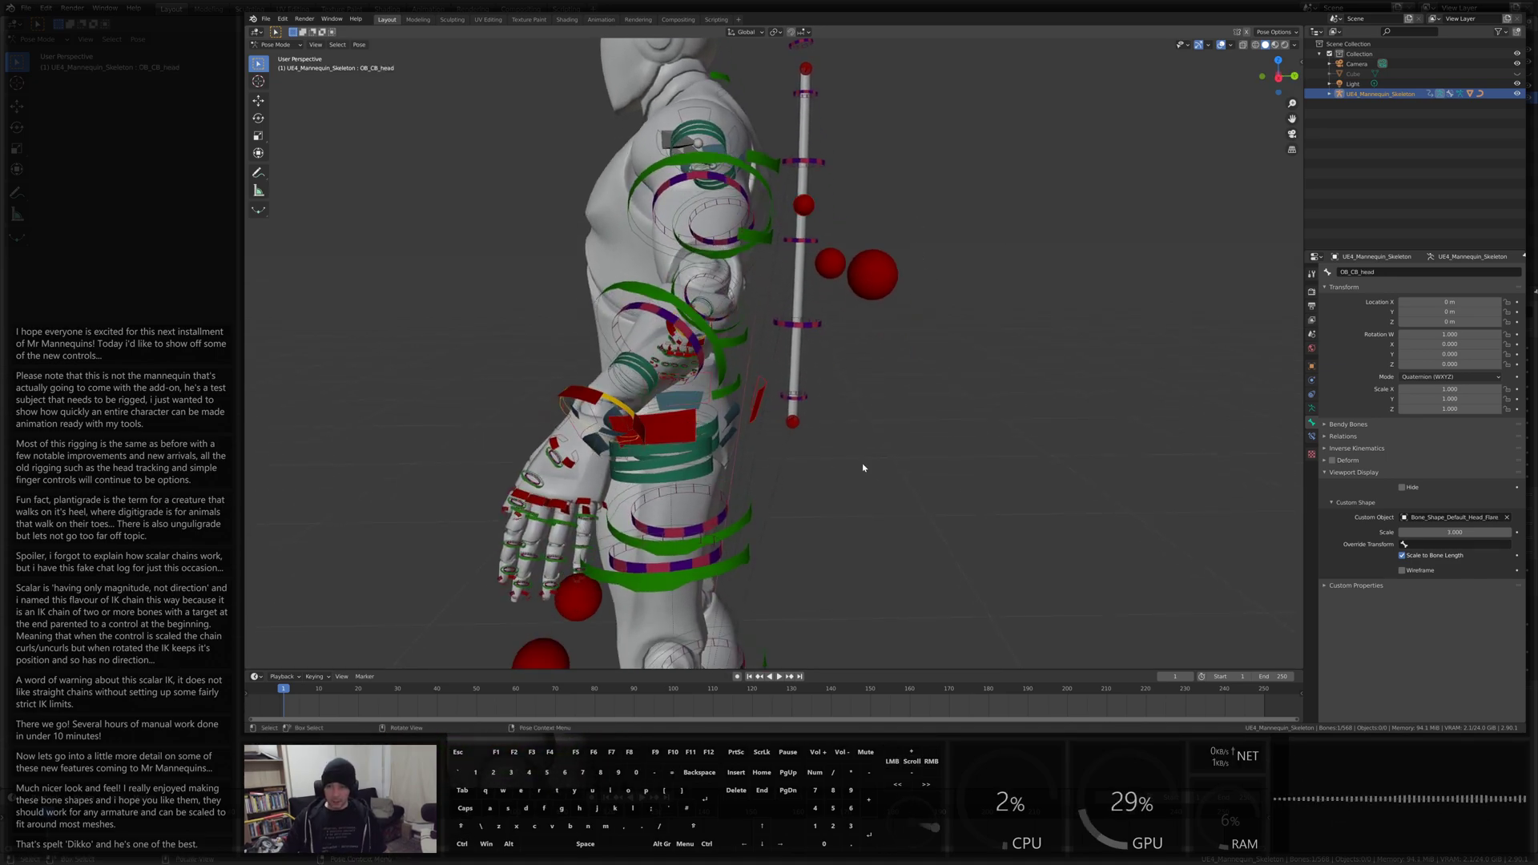
key("r")
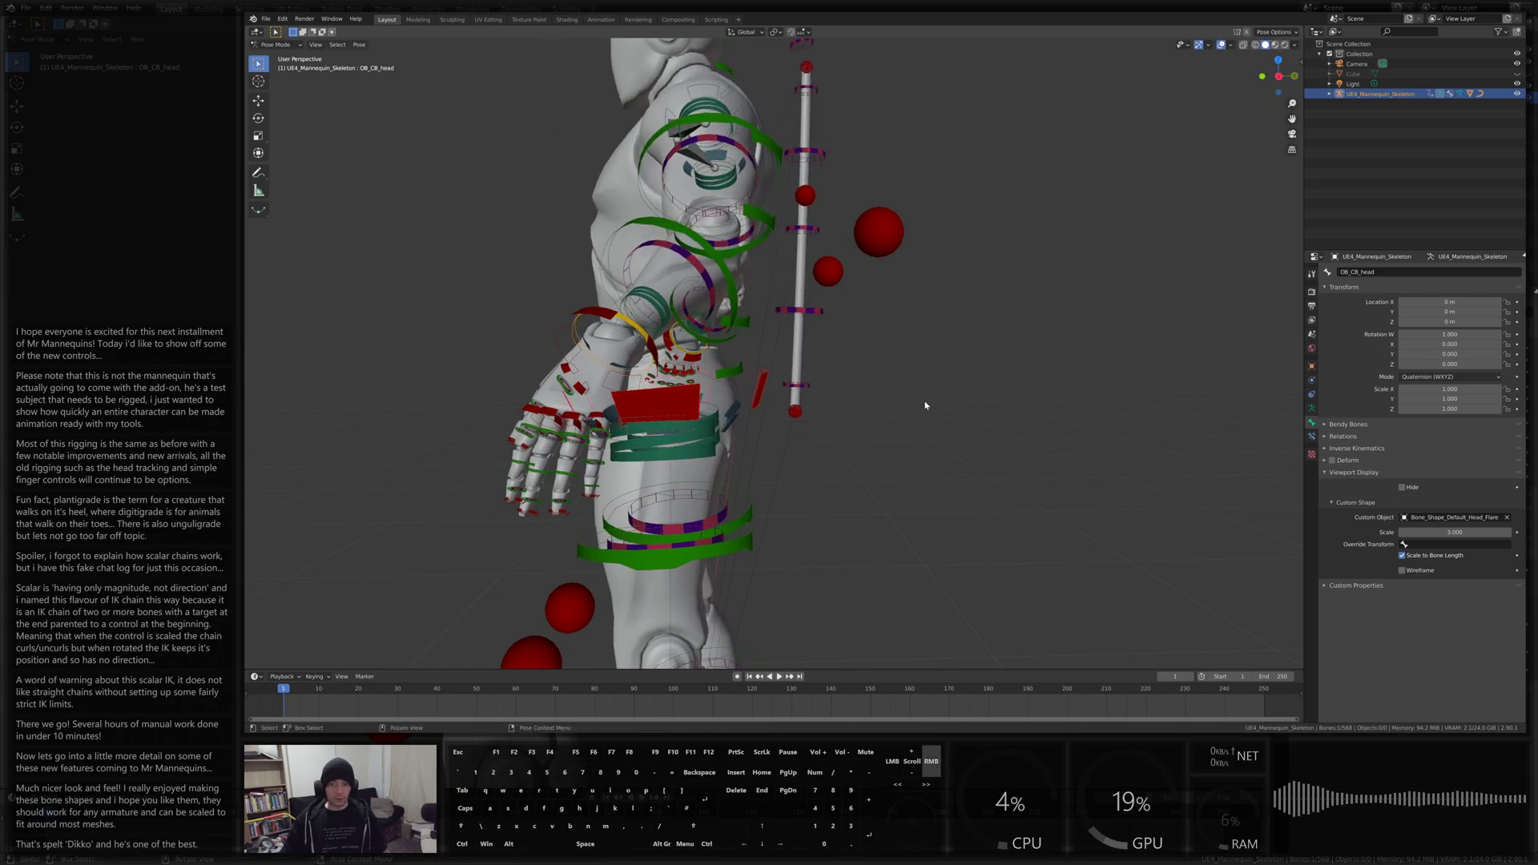
key("Escape")
key("g")
key("Escape")
key("r")
right_click(926, 350)
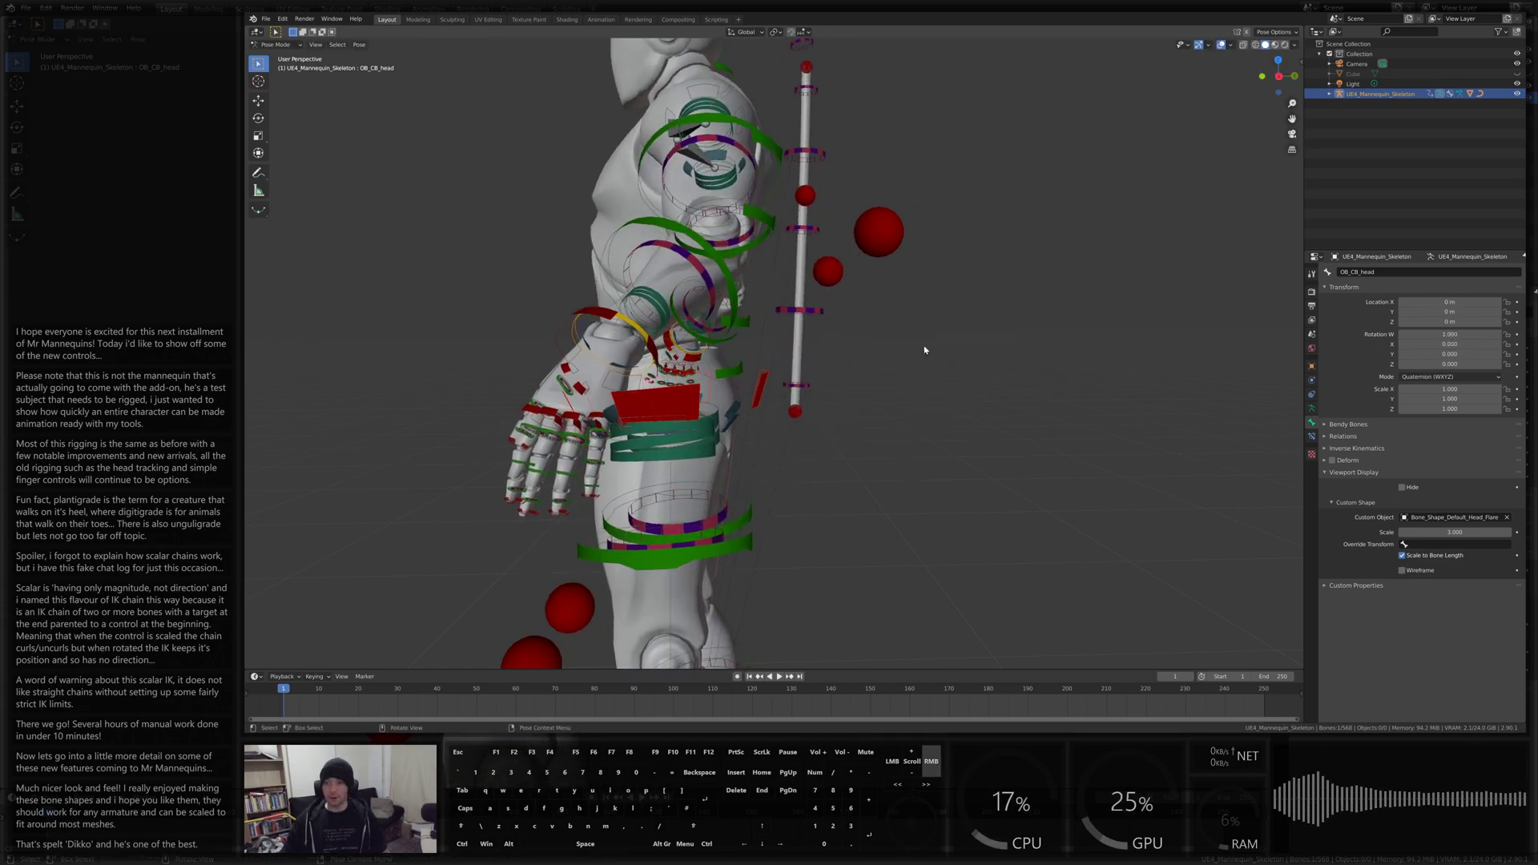
left_click(795, 411)
middle_click_drag(797, 413, 891, 443)
key("g")
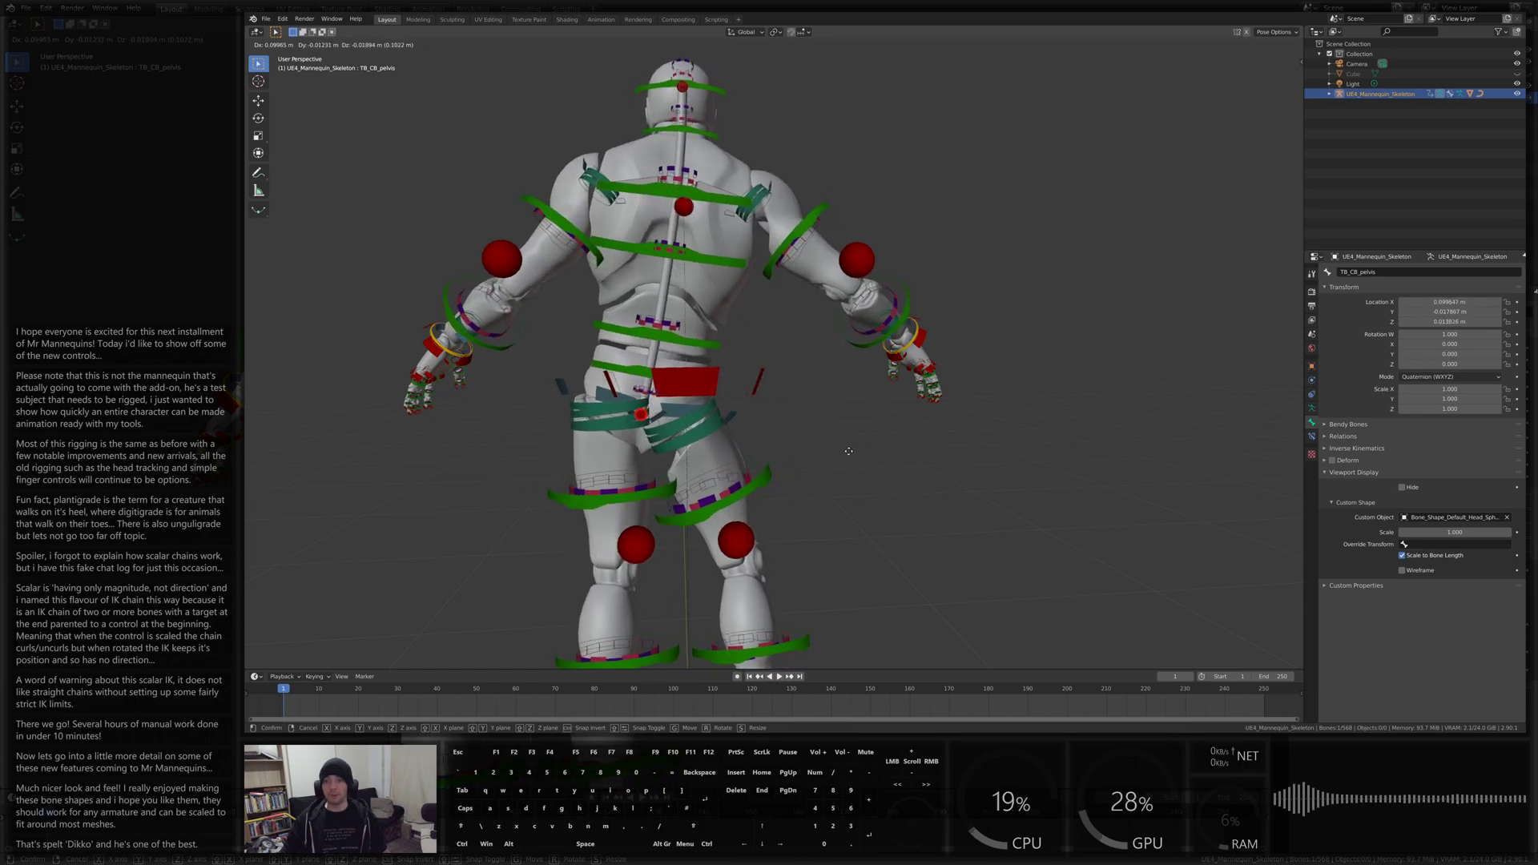
right_click(886, 382)
middle_click_drag(742, 305, 754, 240)
middle_click_drag(664, 190, 745, 105)
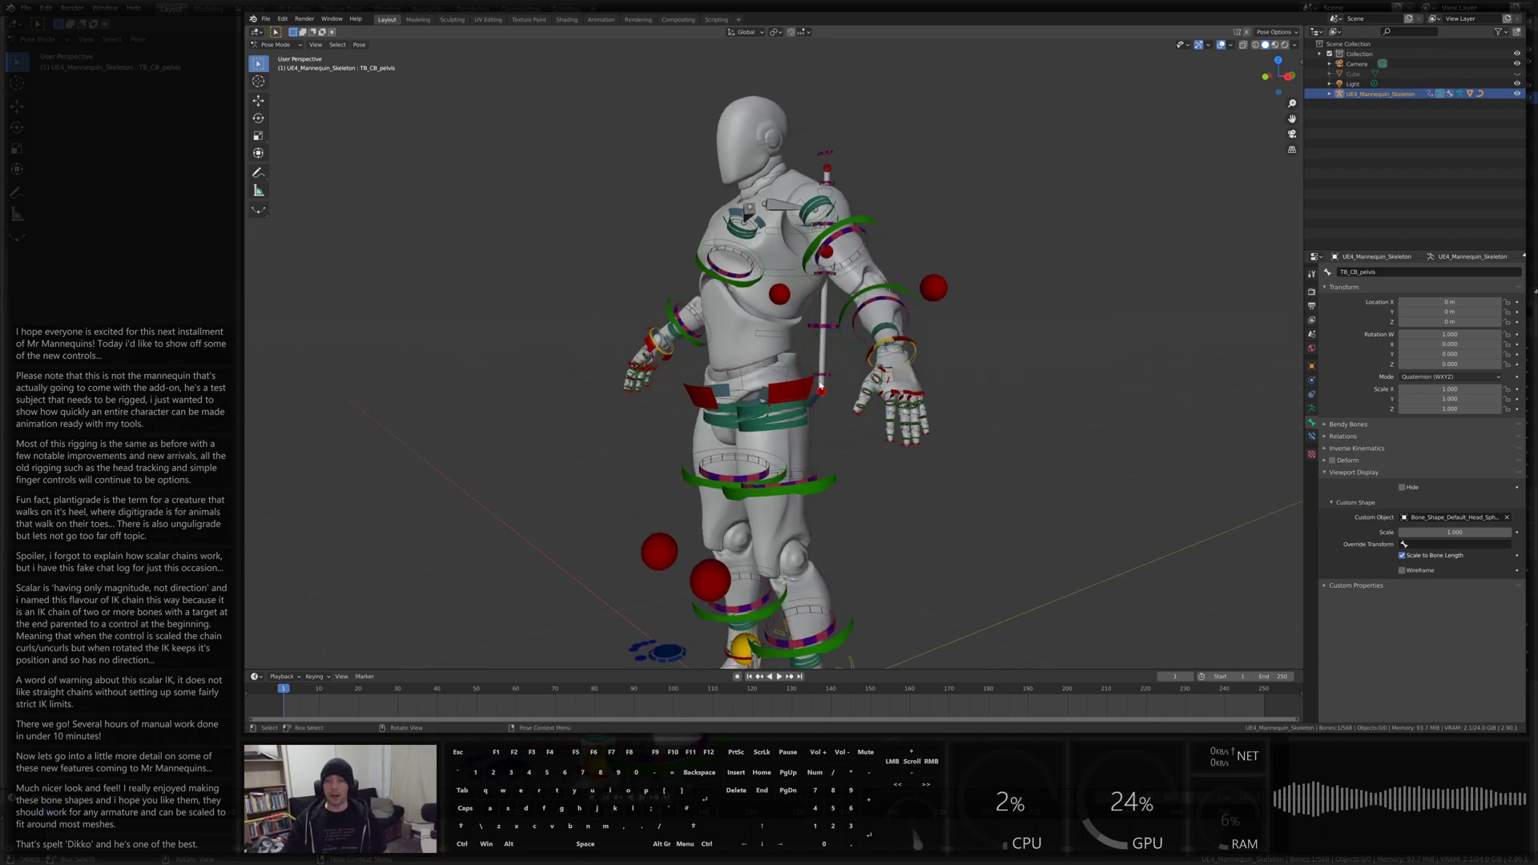
middle_click_drag(820, 388, 876, 440)
key("g")
key("Escape")
key("g")
key("x")
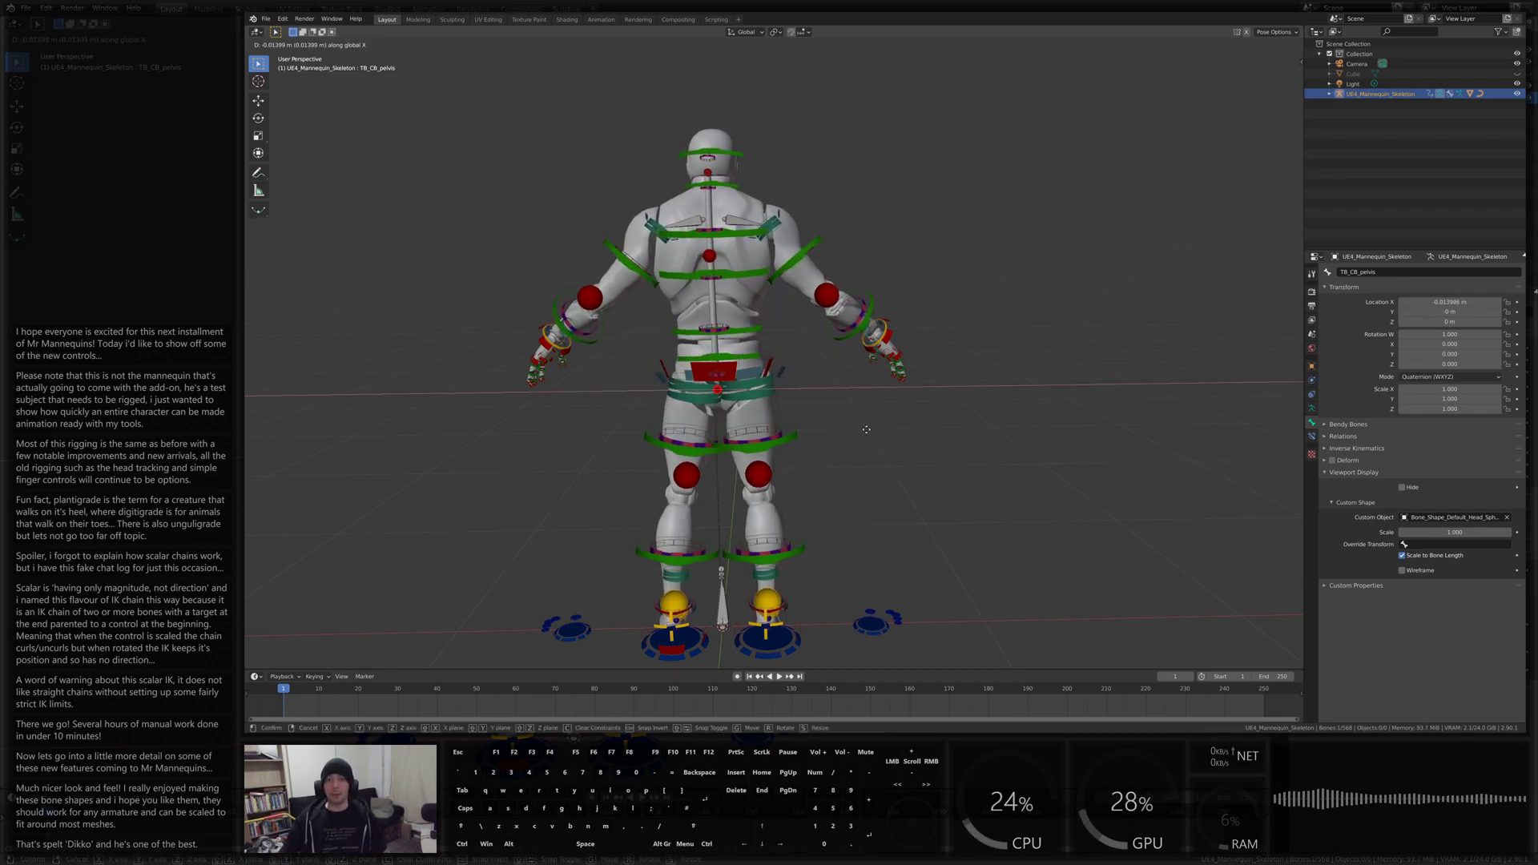
right_click(885, 429)
middle_click_drag(885, 429, 813, 321)
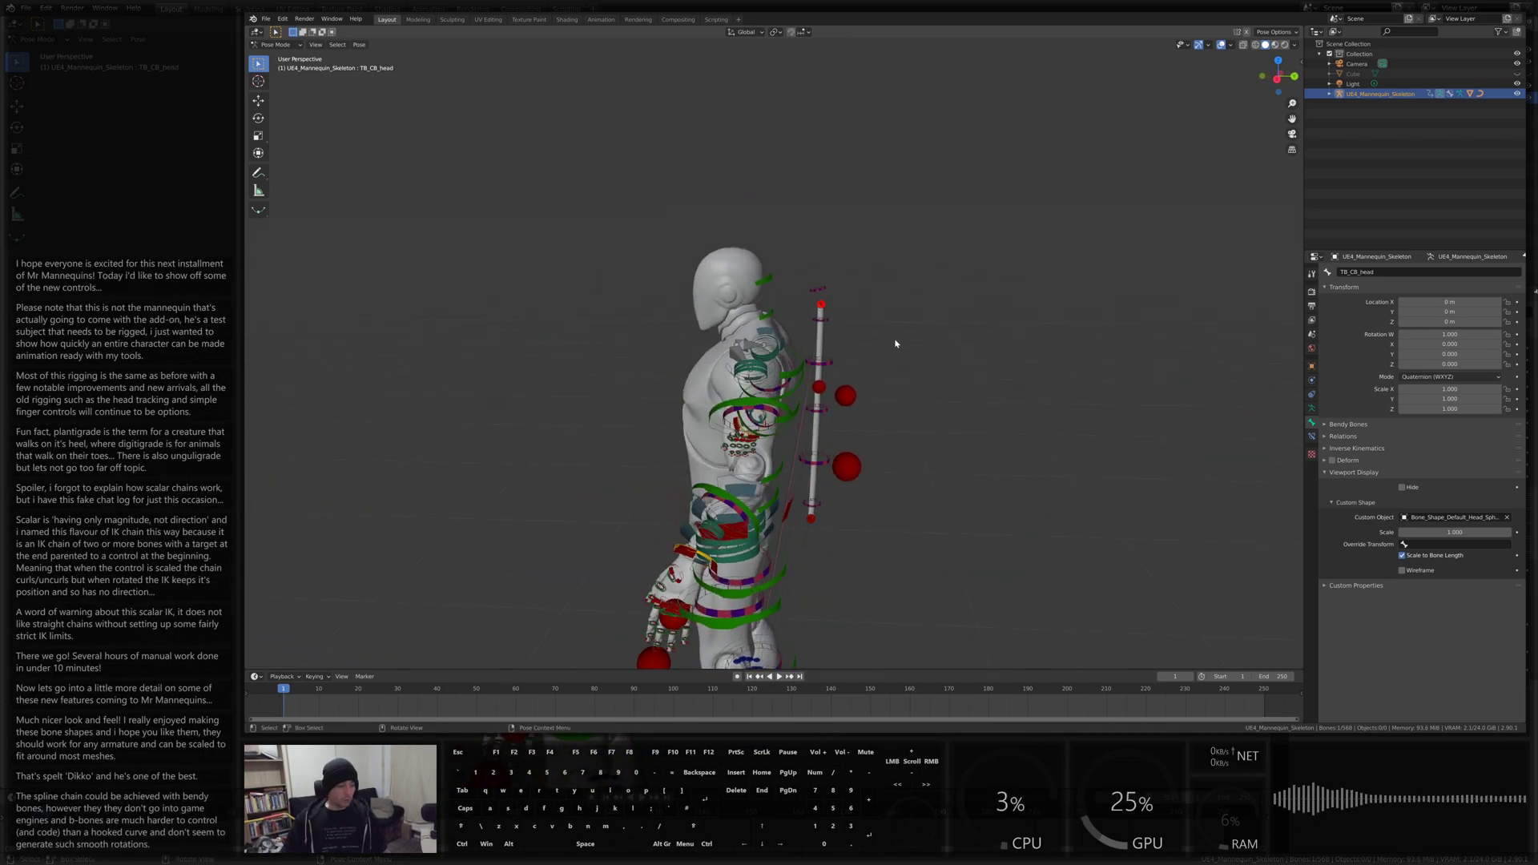
From a side view, move the head control to start bending the spine
middle_click_drag(898, 344, 1000, 445)
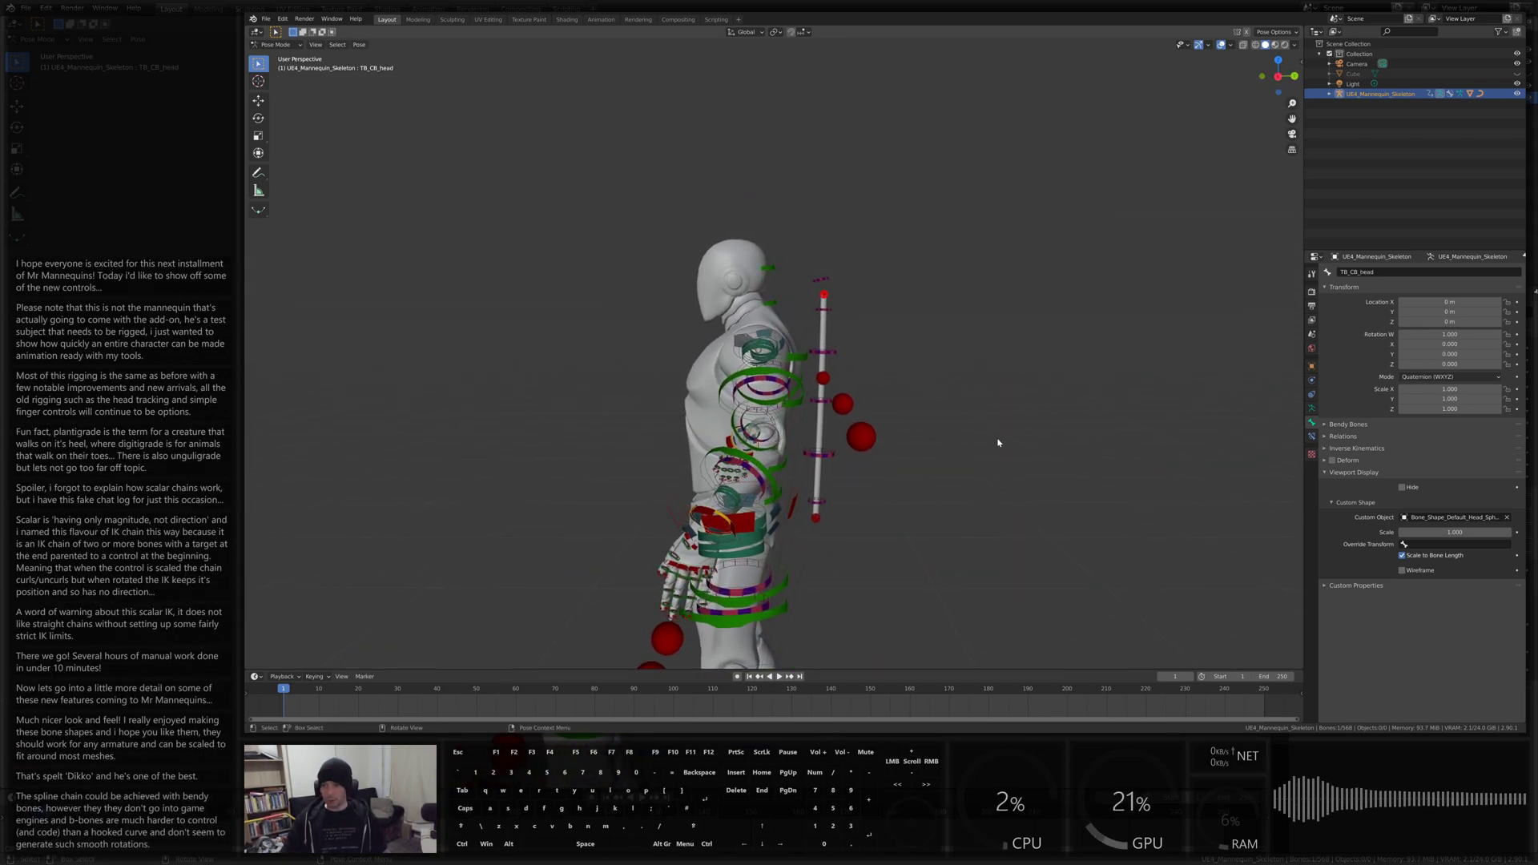
scroll(811, 187, "up", 5)
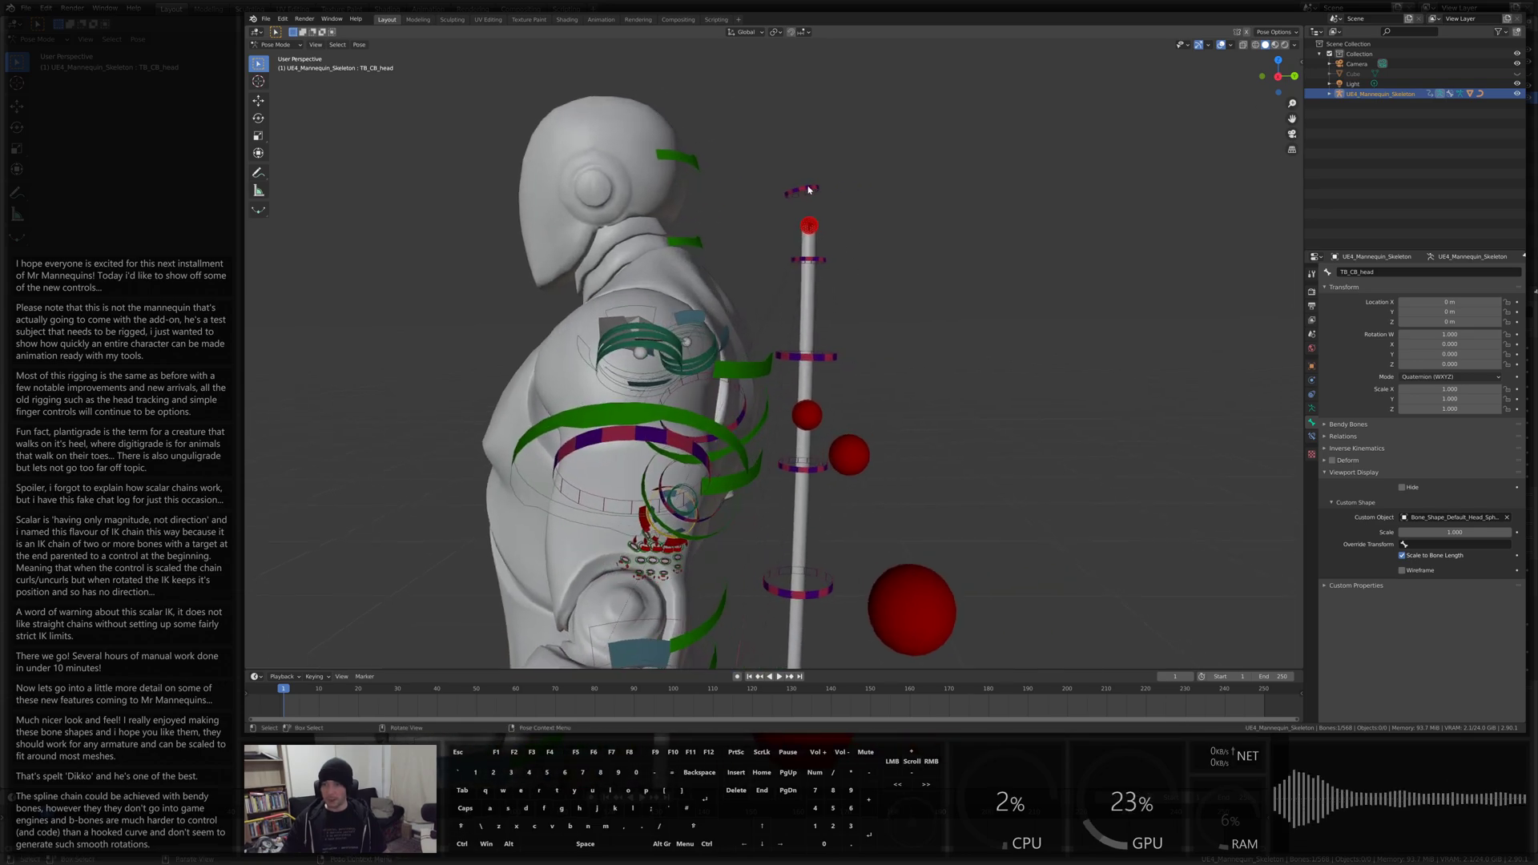
scroll(807, 193, "down", 5)
key("g")
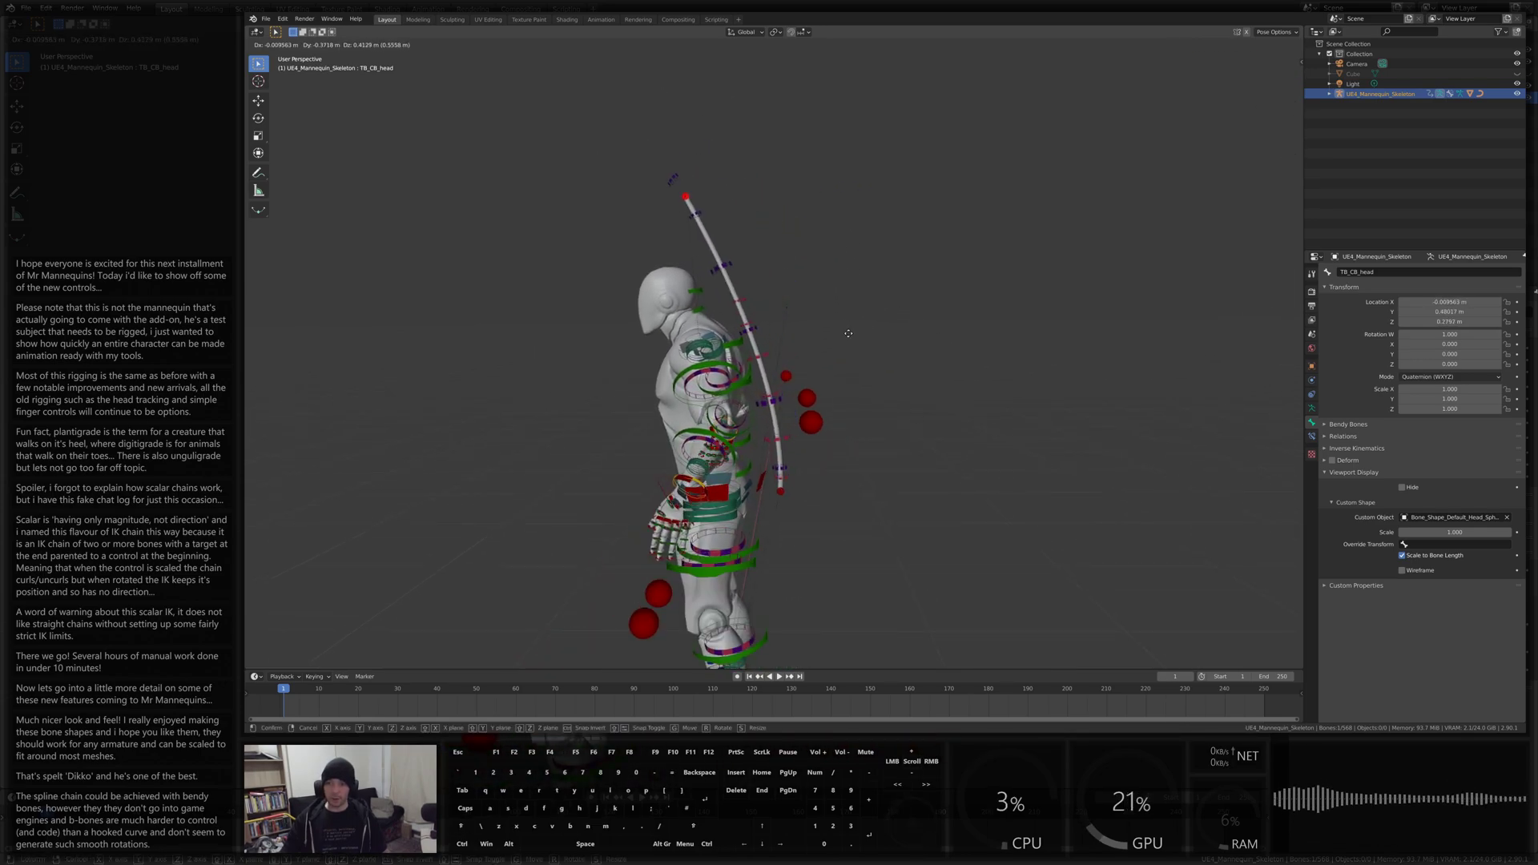
left_click(849, 334)
Move the upper spine control TB_CB_spine_03 so the spline spine curves forward
middle_click_drag(858, 455, 831, 343, "shift")
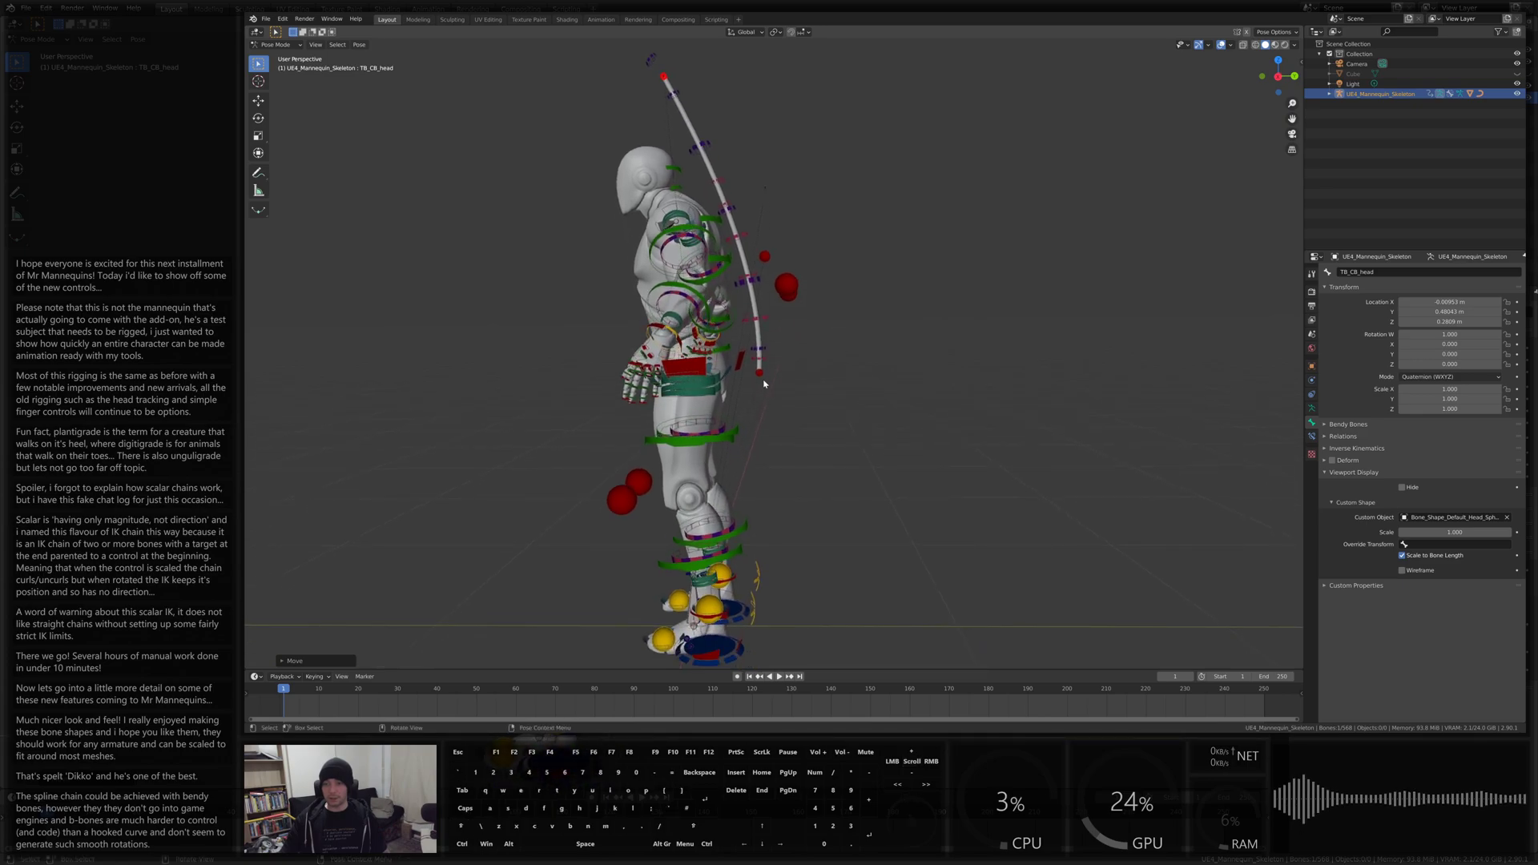
left_click(763, 256)
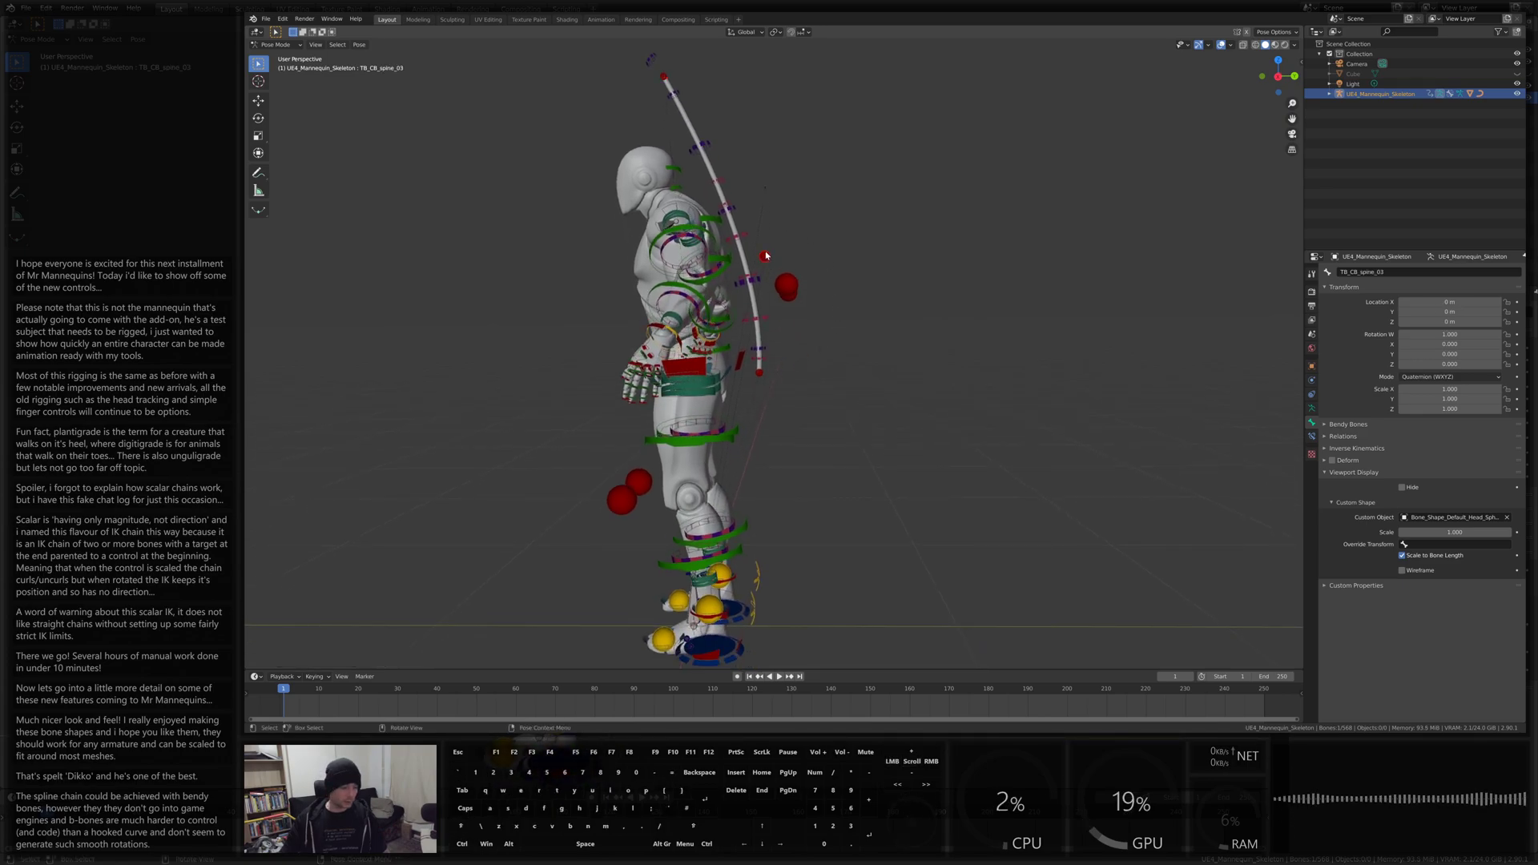
key("g")
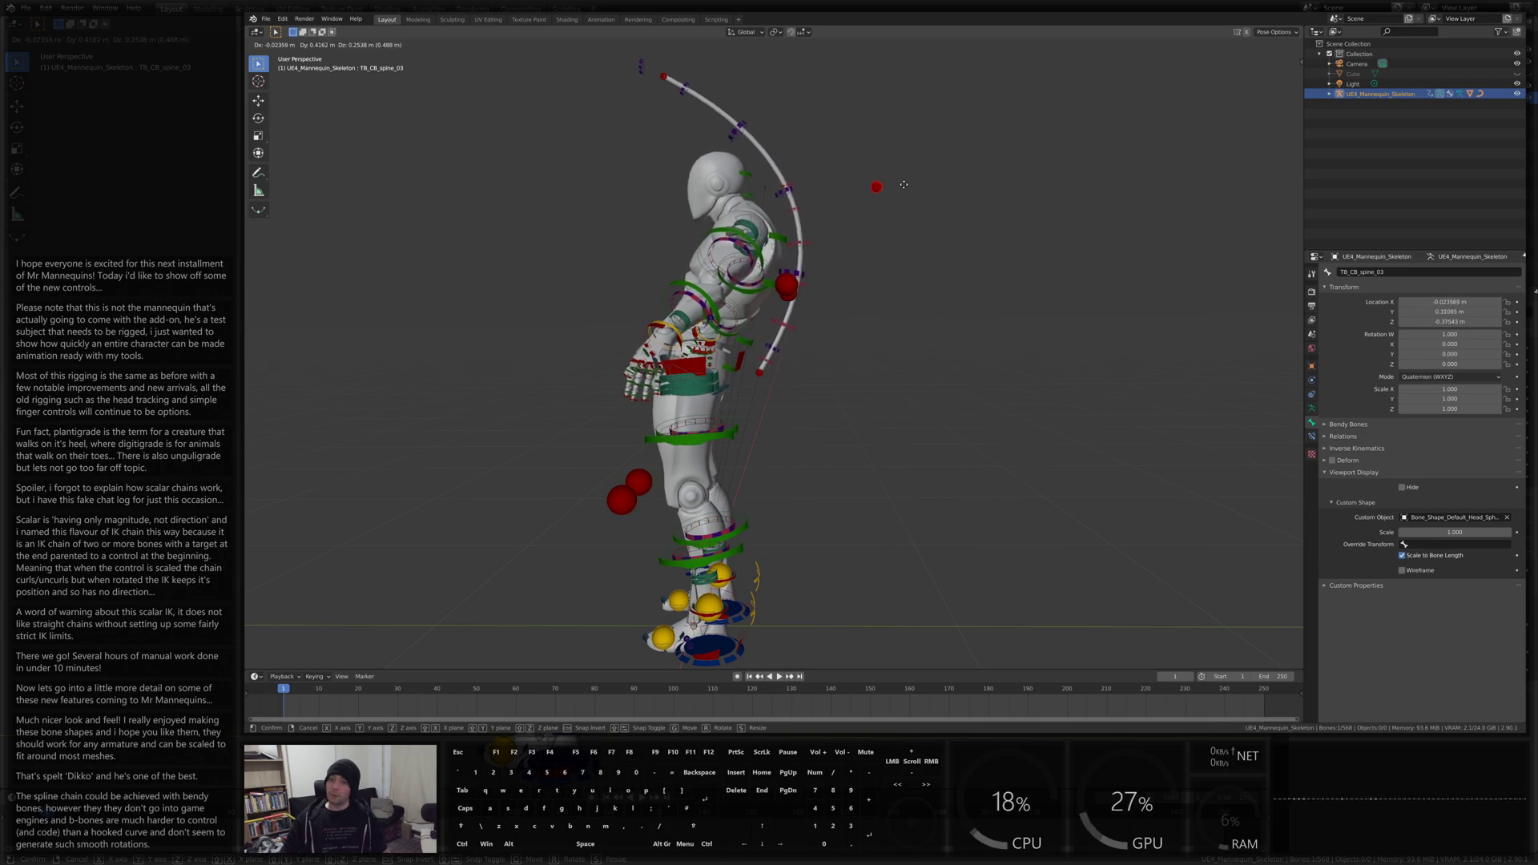
left_click(905, 188)
middle_click_drag(904, 189, 814, 359)
scroll(814, 359, "up", 2)
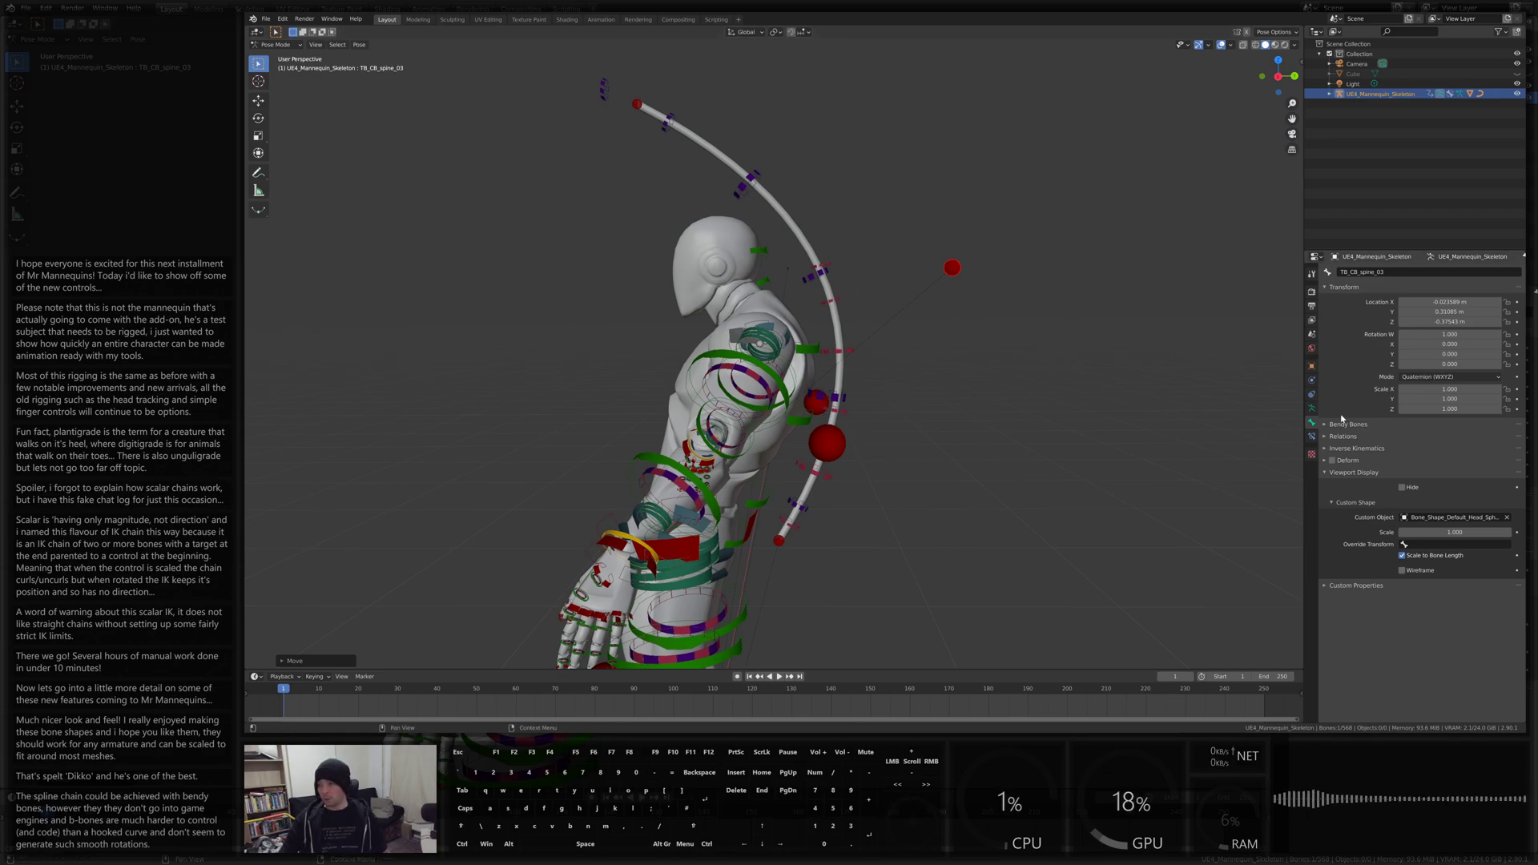
In the Armature Data chain settings, raise the spline spine's Fit Curve, then return it to 0.00
left_click(1312, 410)
scroll(1398, 403, "down", 8)
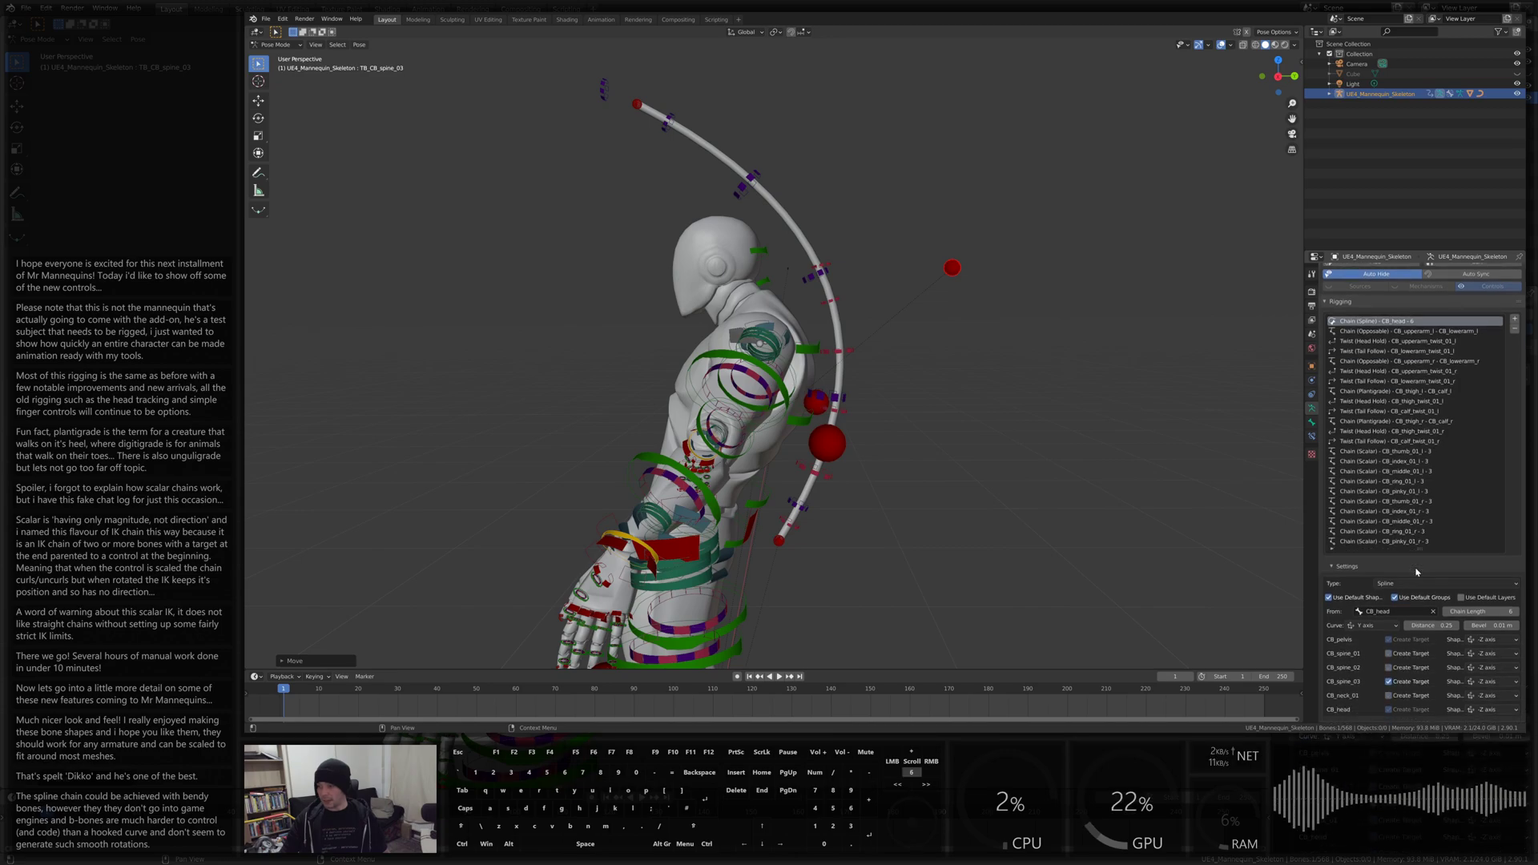
scroll(1372, 541, "down", 2)
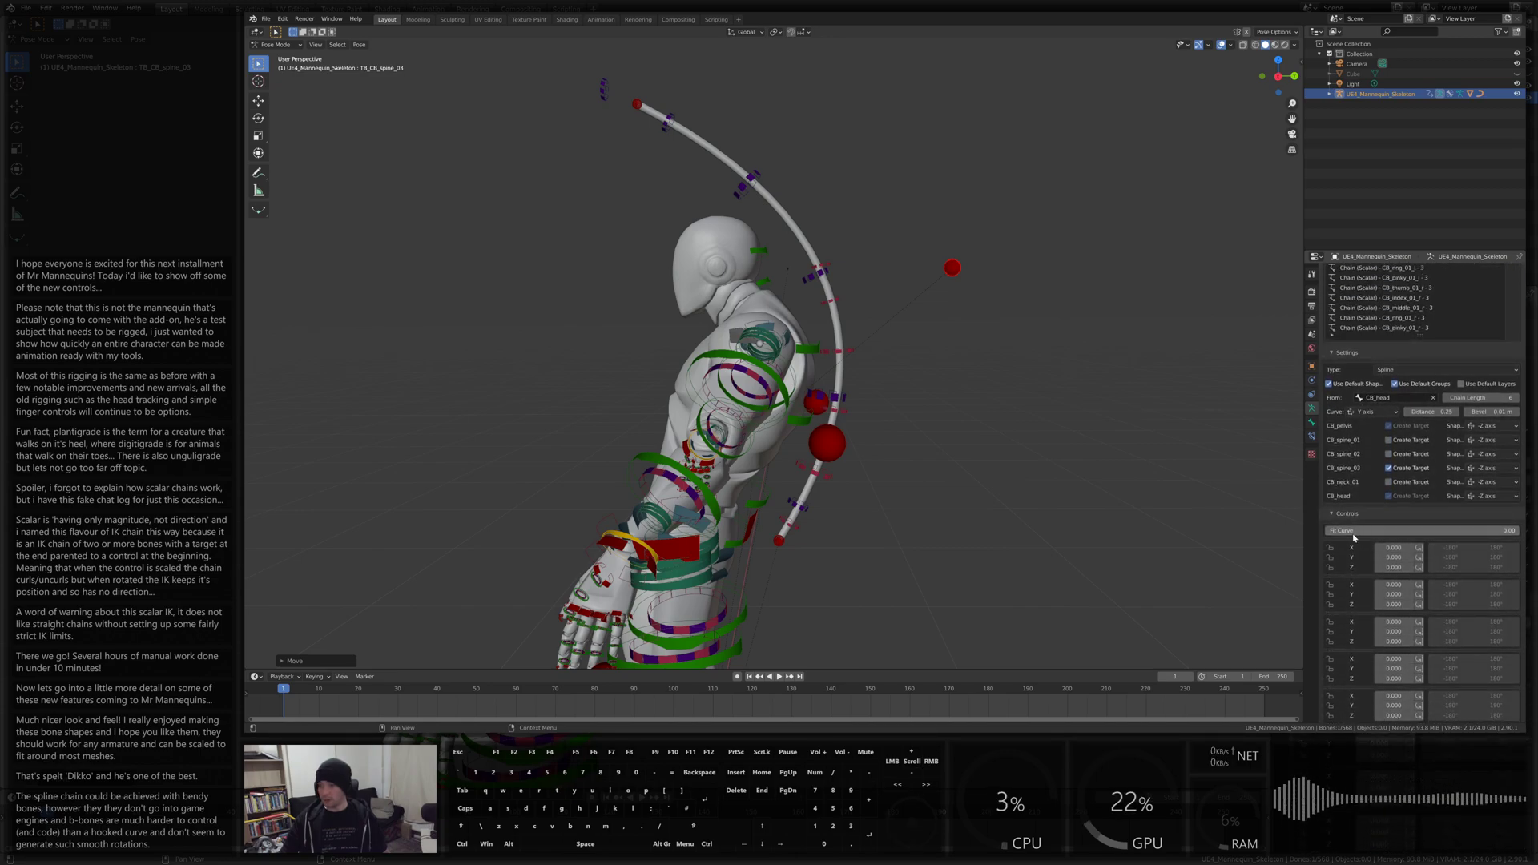
left_click_drag(1372, 532, 1327, 532)
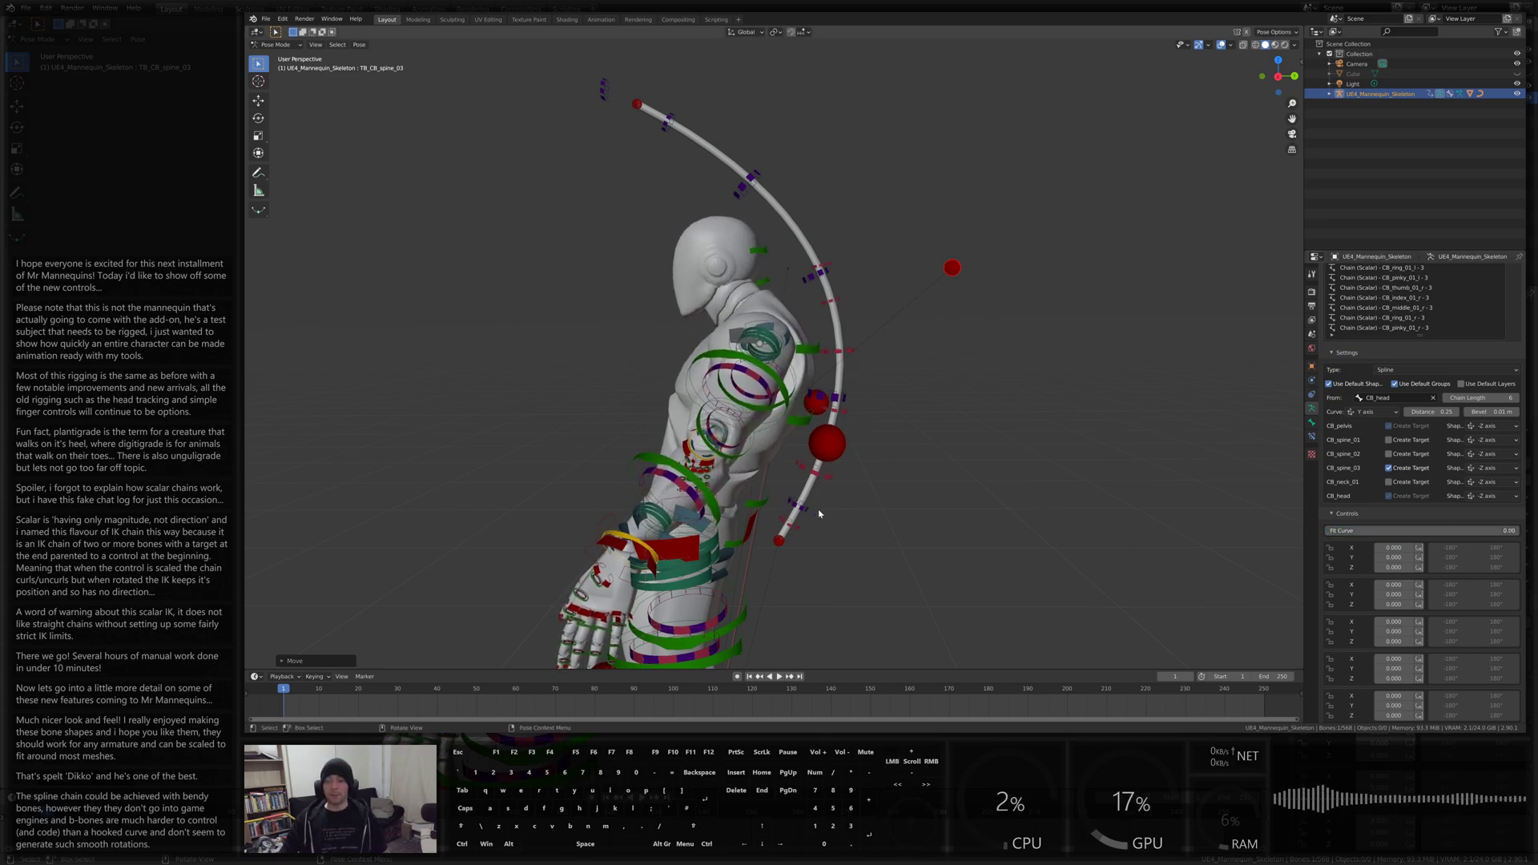
mouse_move(1334, 532)
left_mouse_down()
mouse_move(1506, 532)
mouse_move(1327, 532)
left_mouse_up()
scroll(710, 360, "down", 5)
Select all the bones, then clear the bone selection from a front view
middle_click_drag(710, 360, 868, 203)
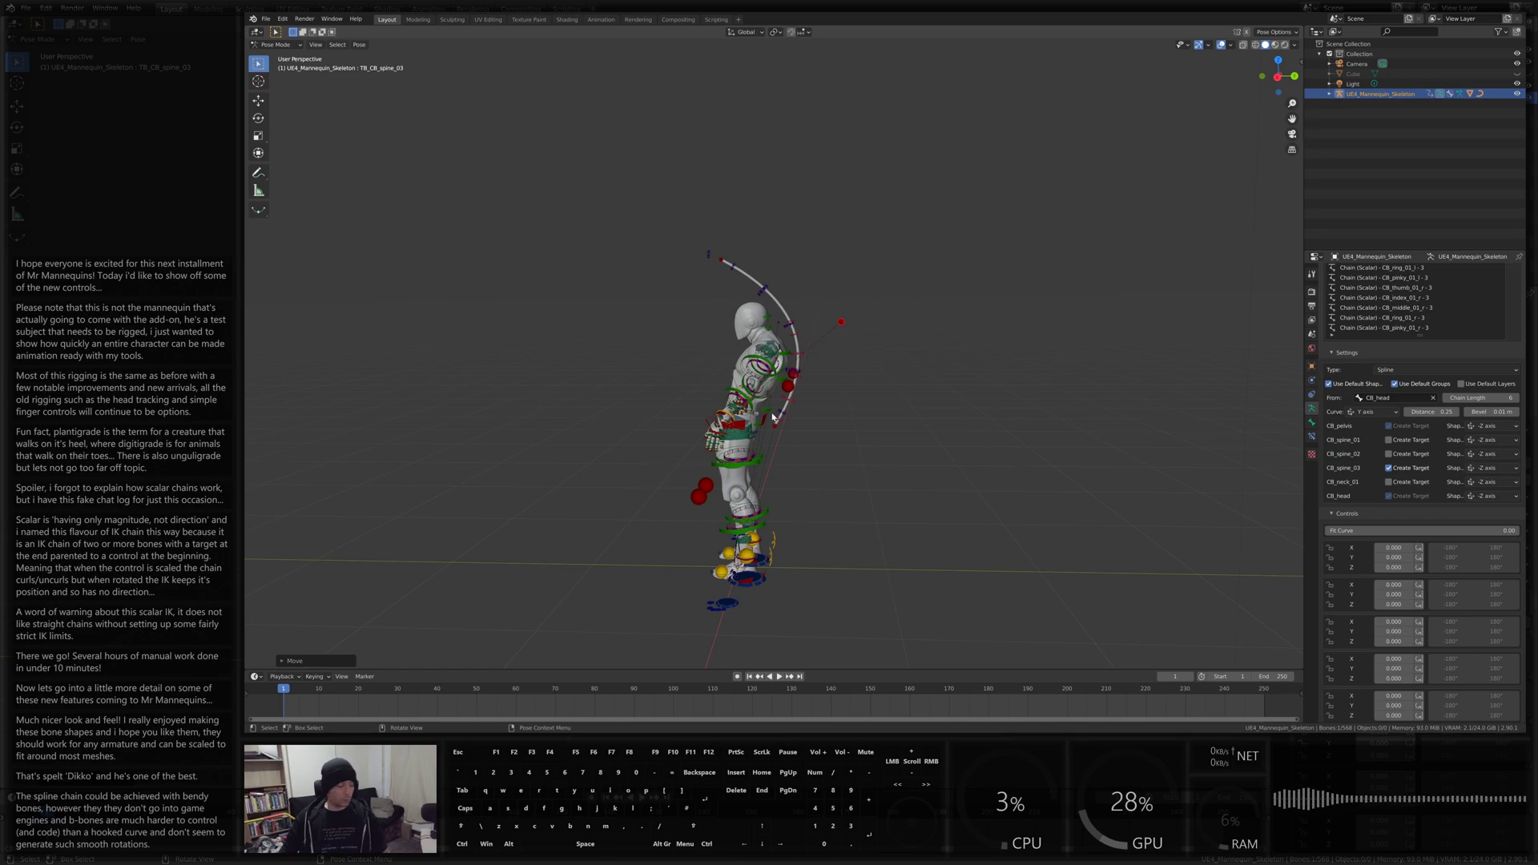
middle_click_drag(774, 418, 899, 385)
key("a")
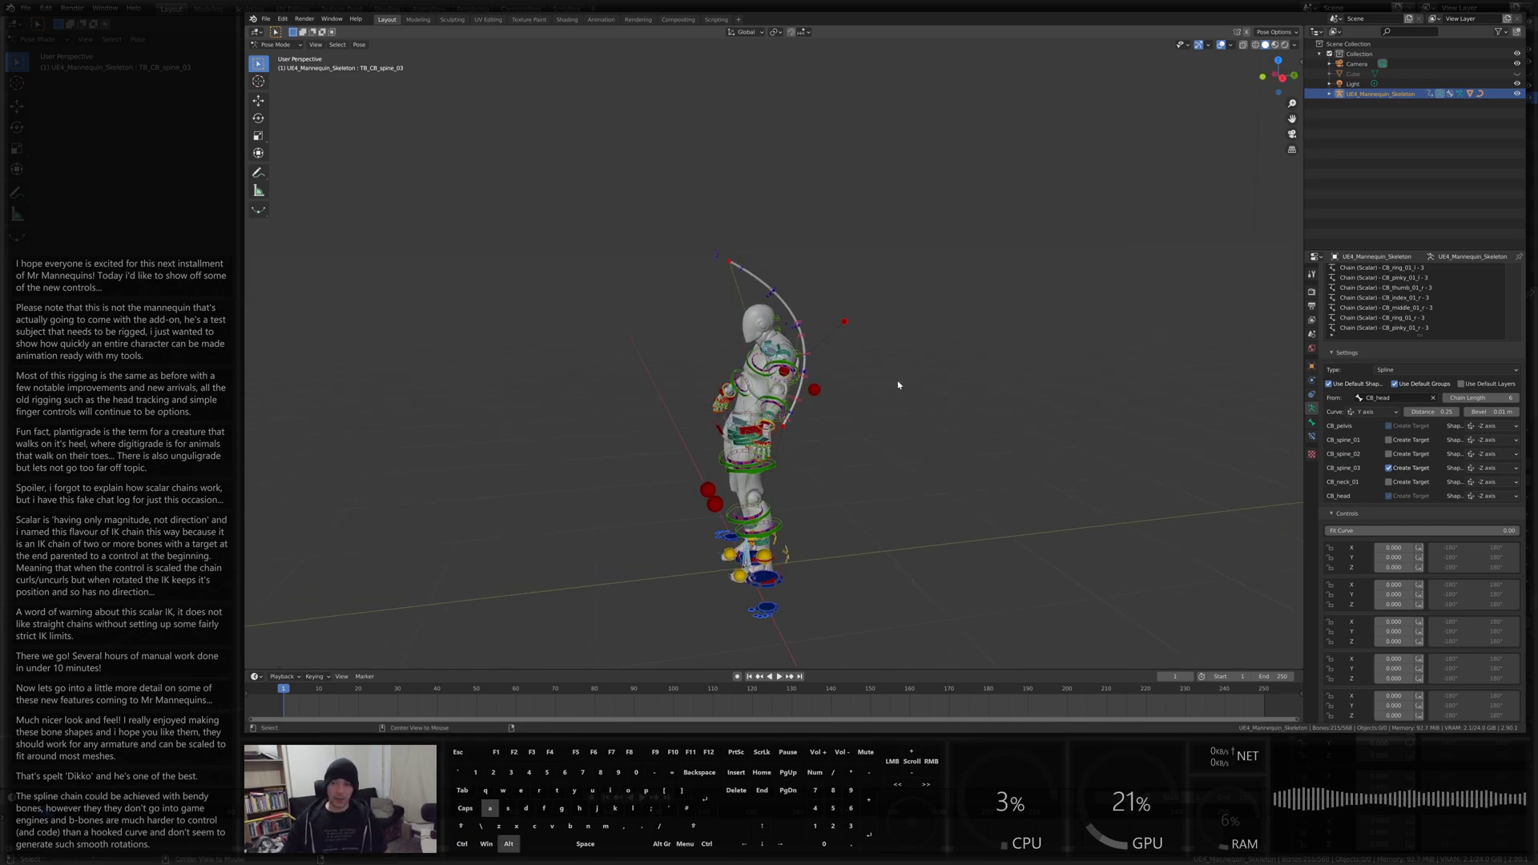
middle_click_drag(900, 385, 838, 353)
scroll(942, 470, "up", 4)
left_click(941, 470)
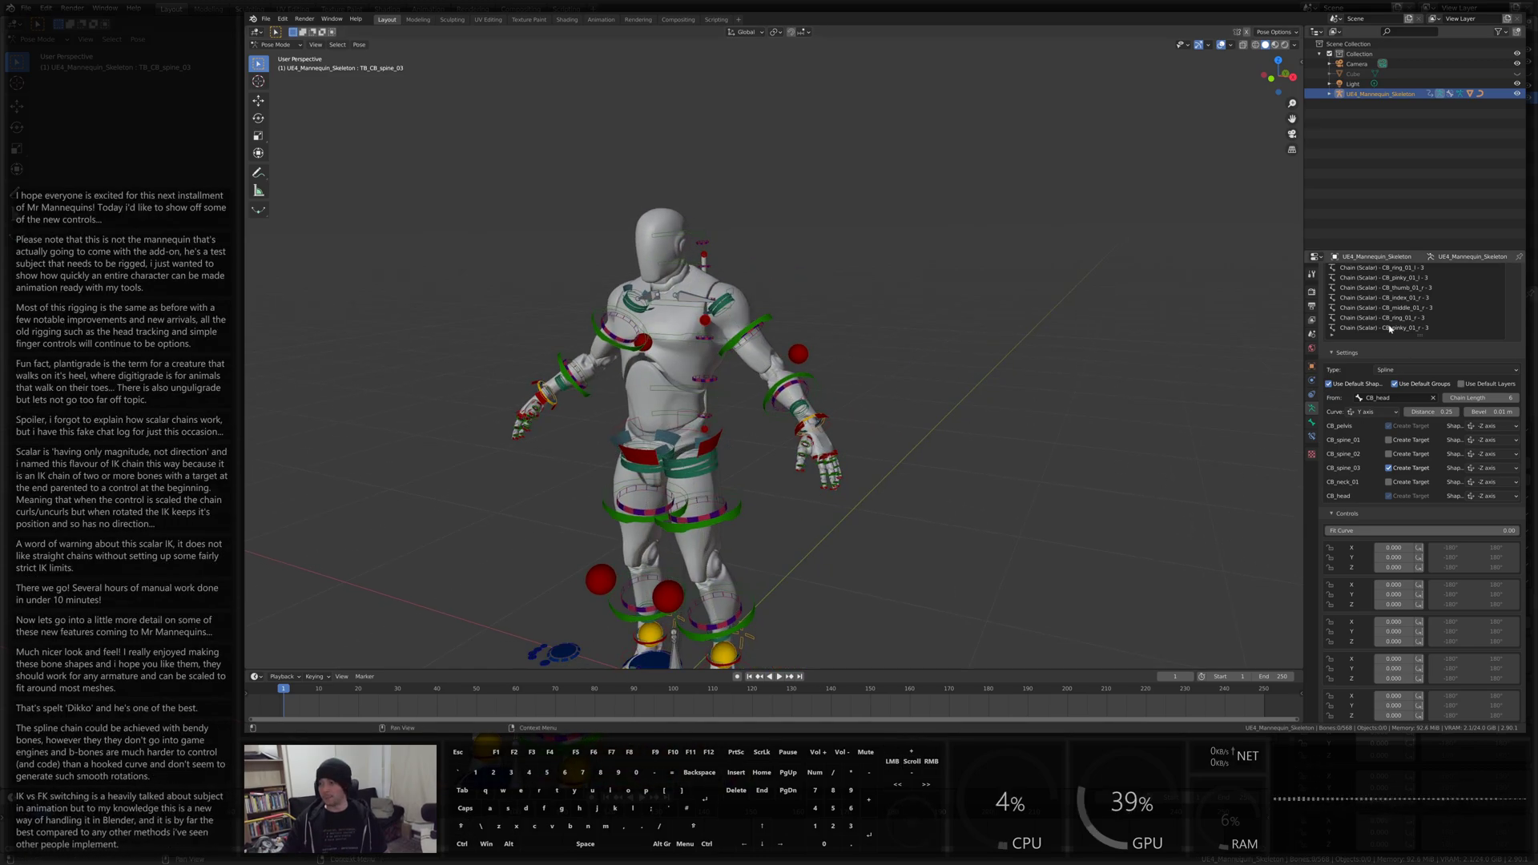
Show the Opposable arm chain's settings and turn off its Auto Switch
scroll(1399, 307, "up", 6)
scroll(1398, 307, "up", 2)
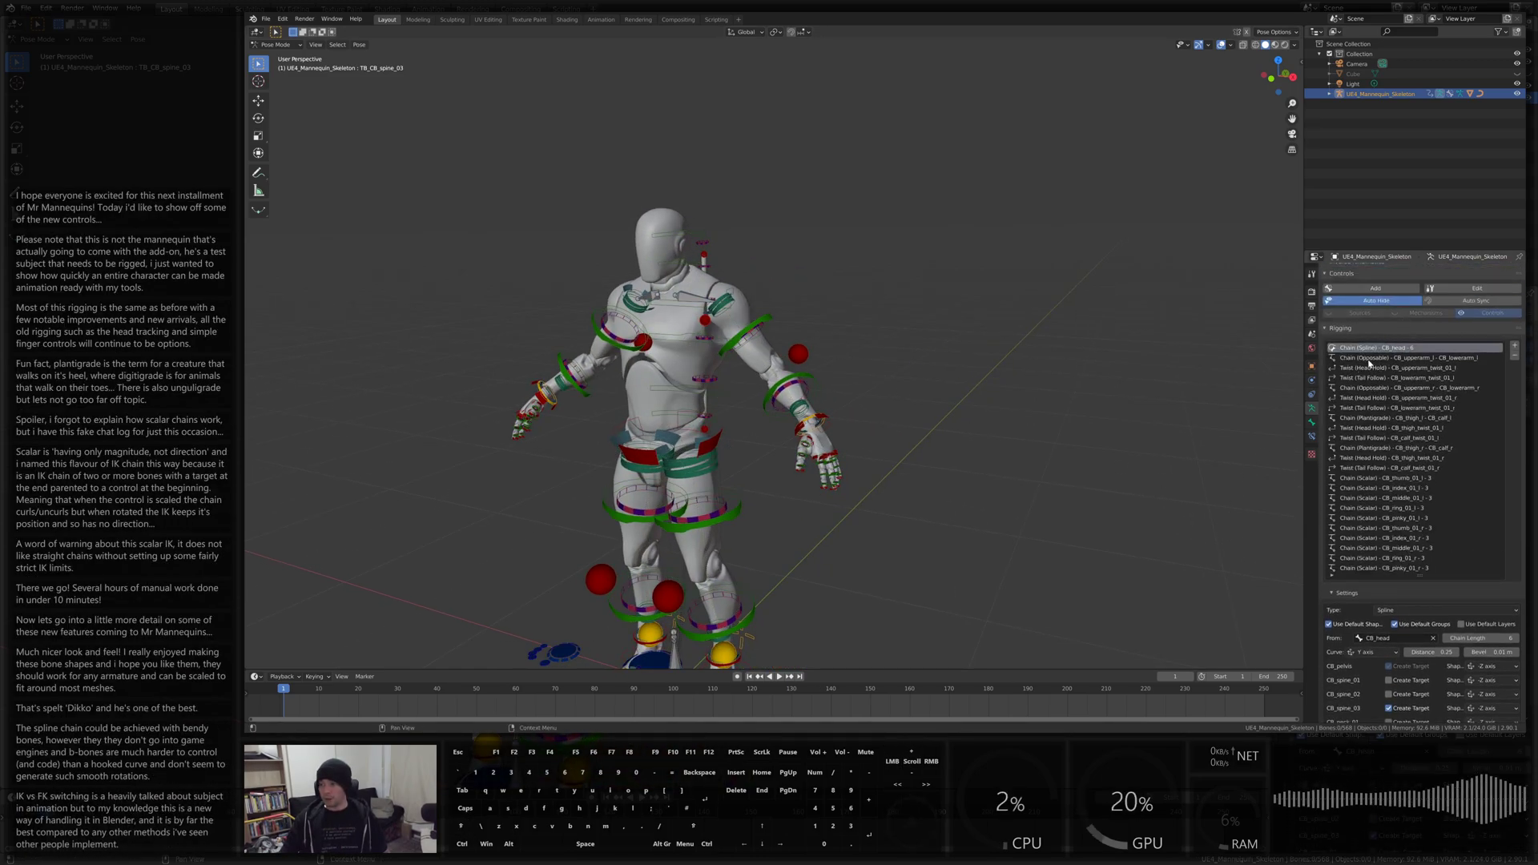
left_click(1370, 358)
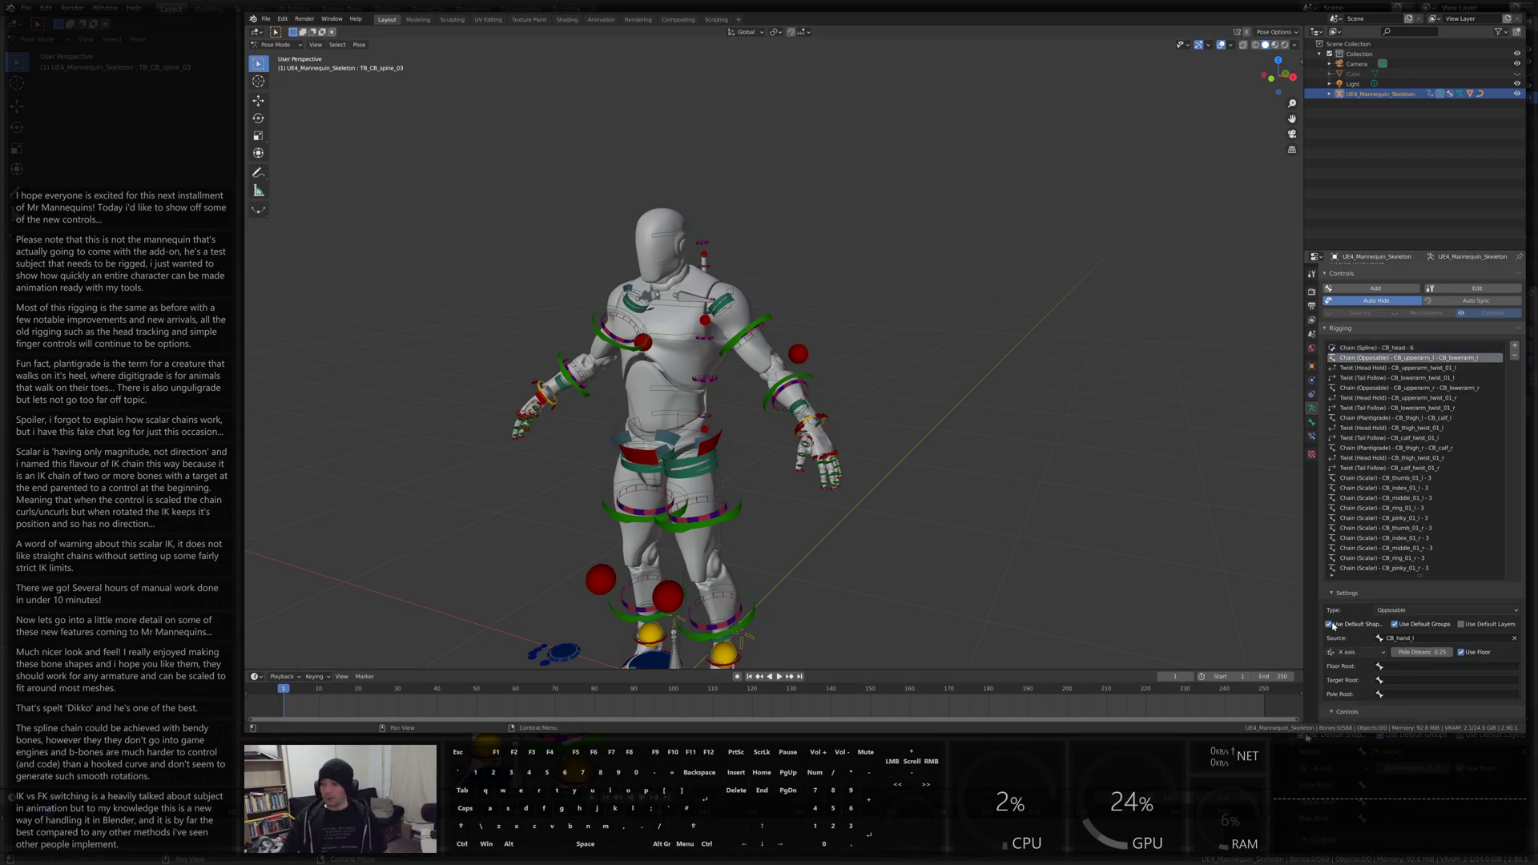
scroll(1373, 646, "down", 5)
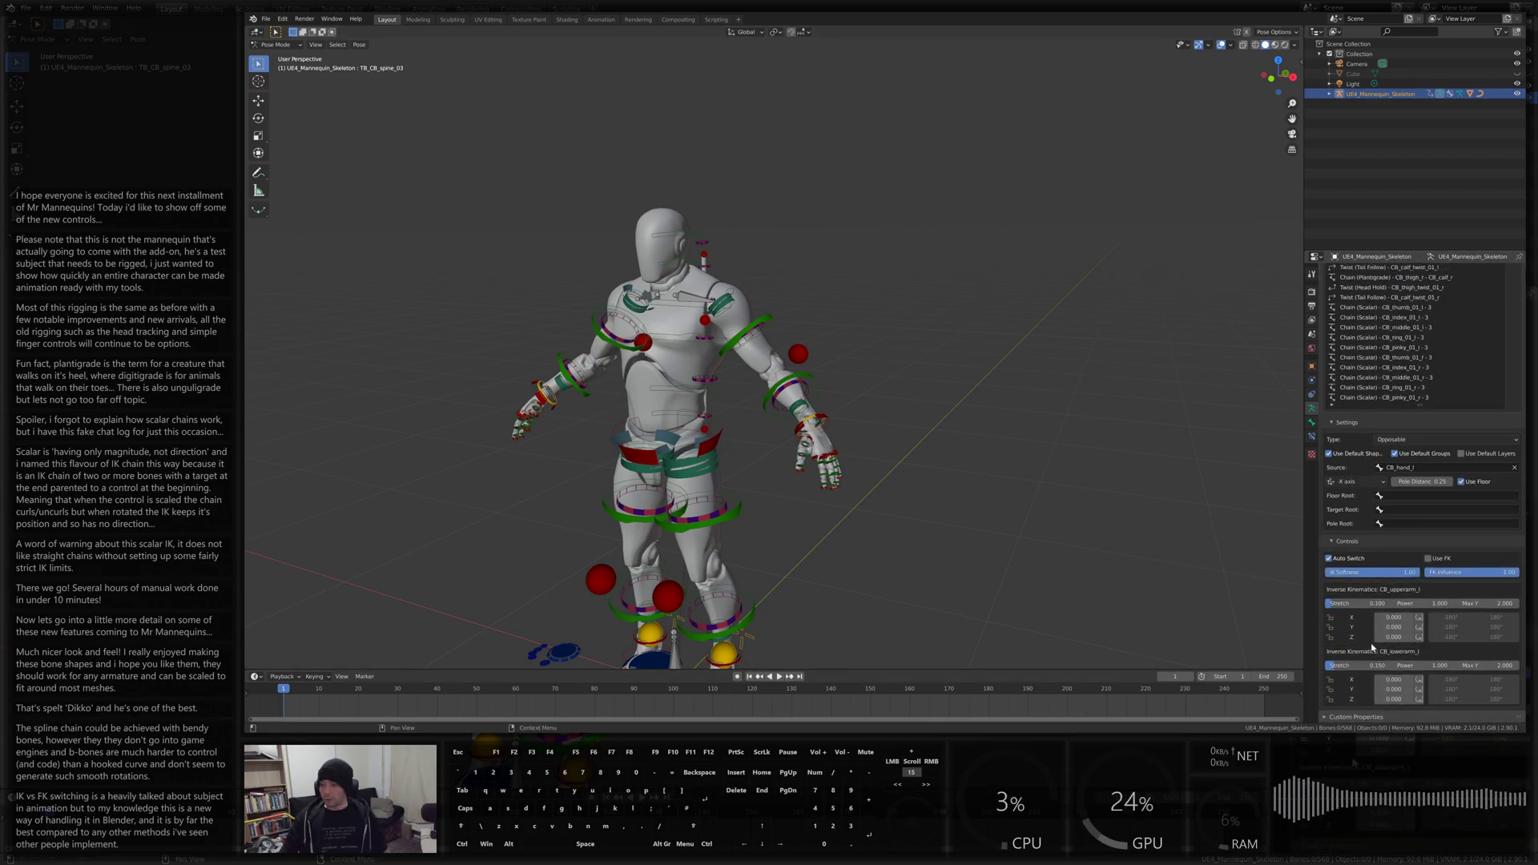
left_click(1329, 559)
scroll(898, 354, "up", 3)
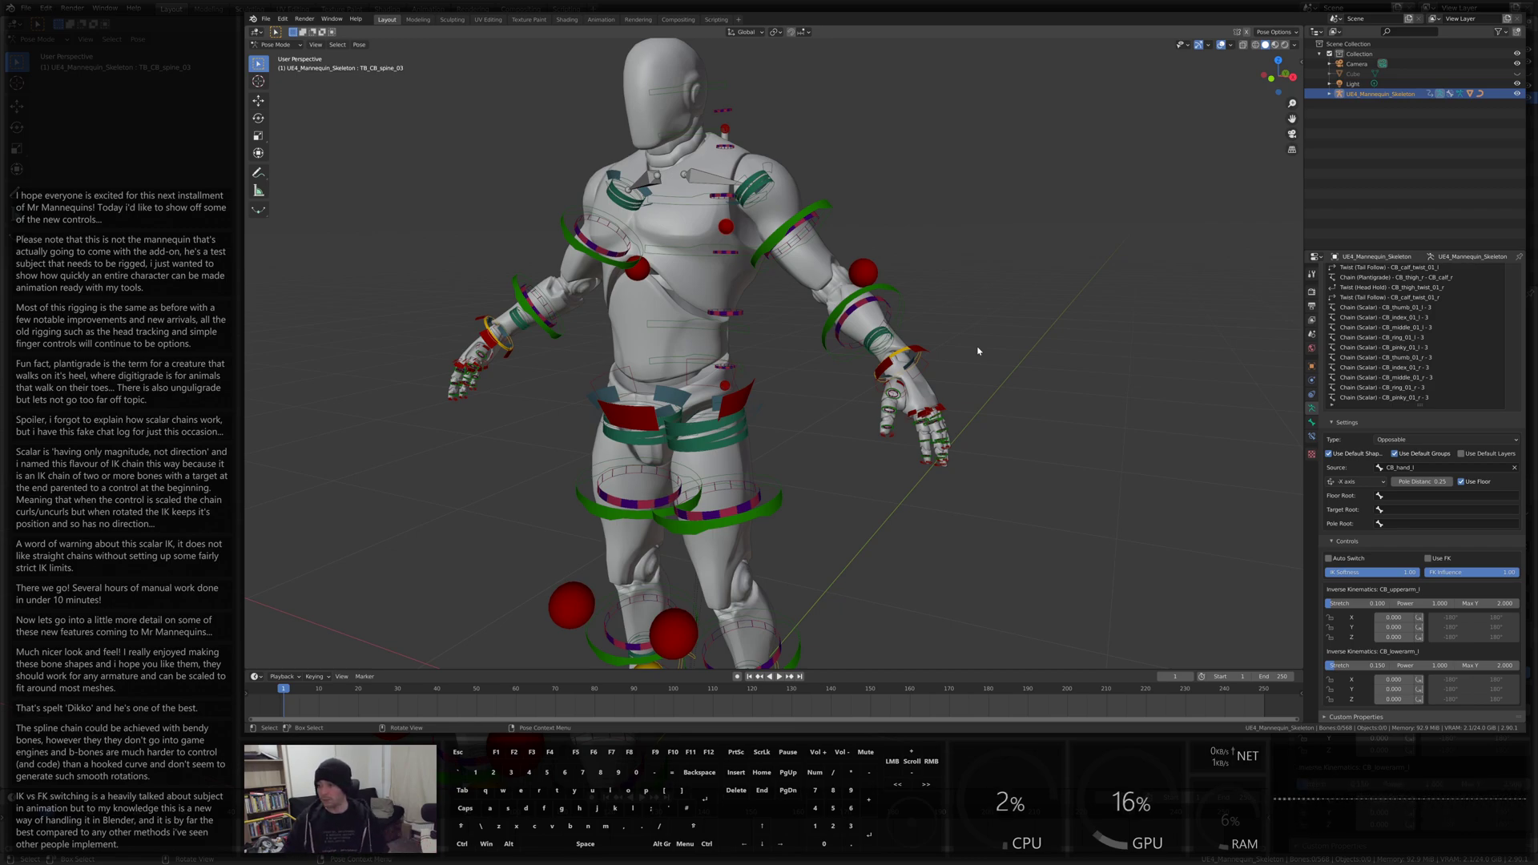
scroll(903, 303, "up", 2)
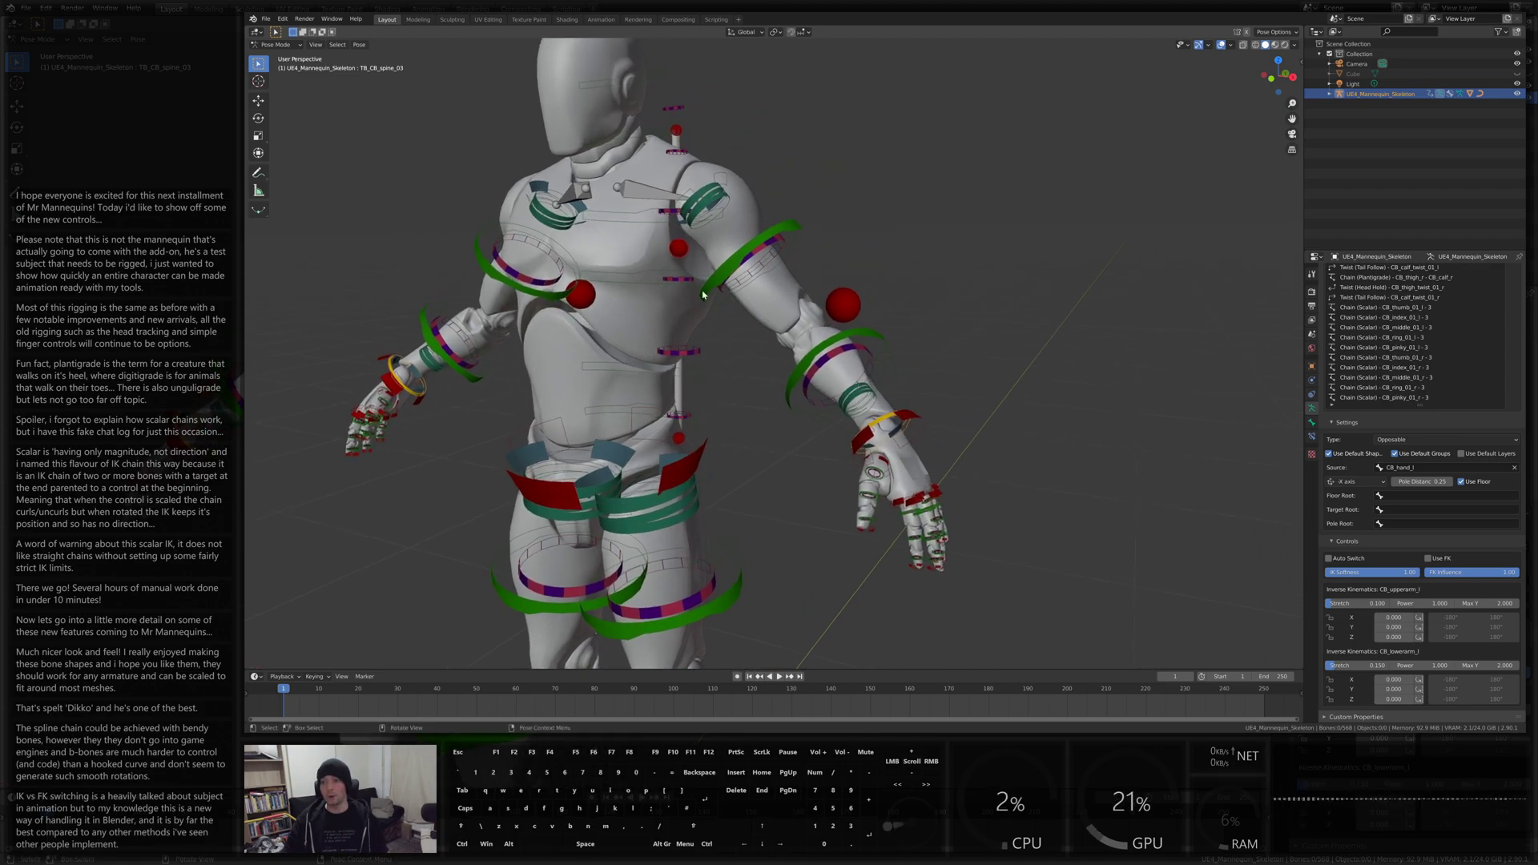
Select the left hand control TB_CB_hand_l and inspect it from several angles
middle_click_drag(1042, 321, 1024, 495)
left_click(840, 475)
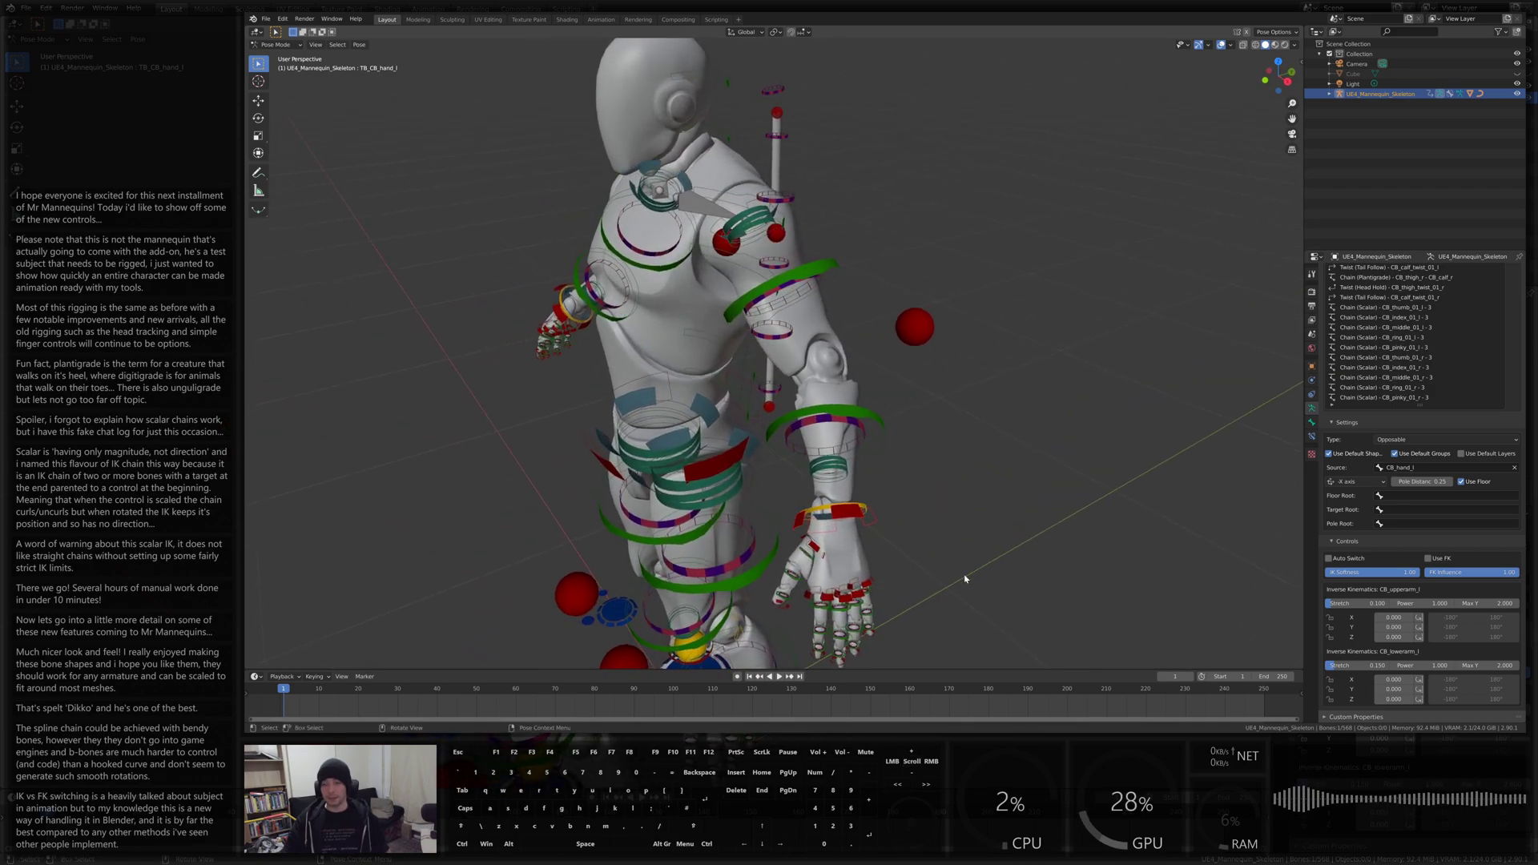
middle_click_drag(980, 541, 994, 493)
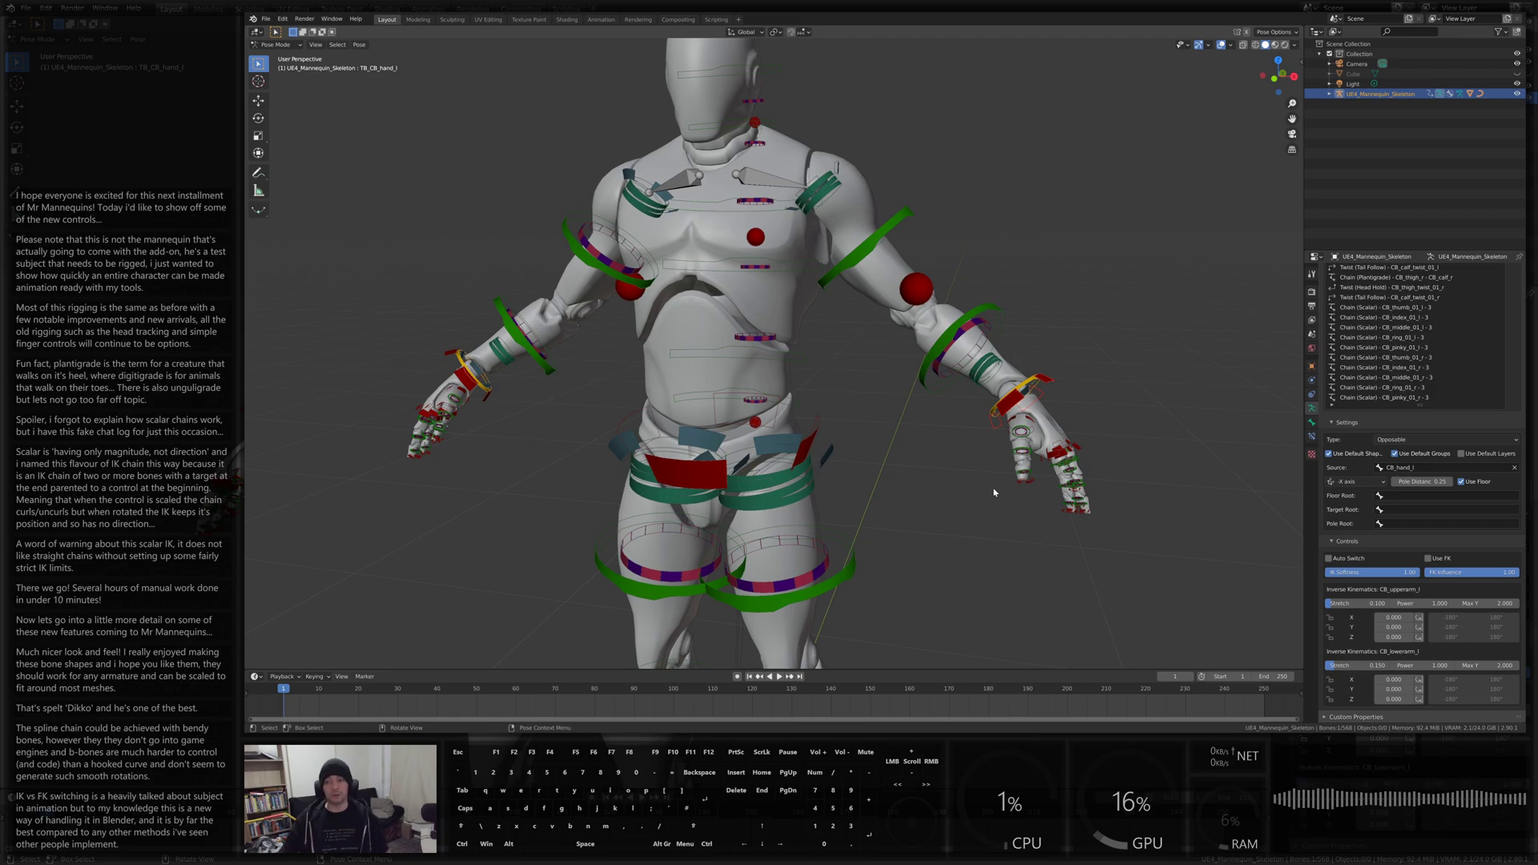
middle_click_drag(767, 266, 1067, 435, "shift")
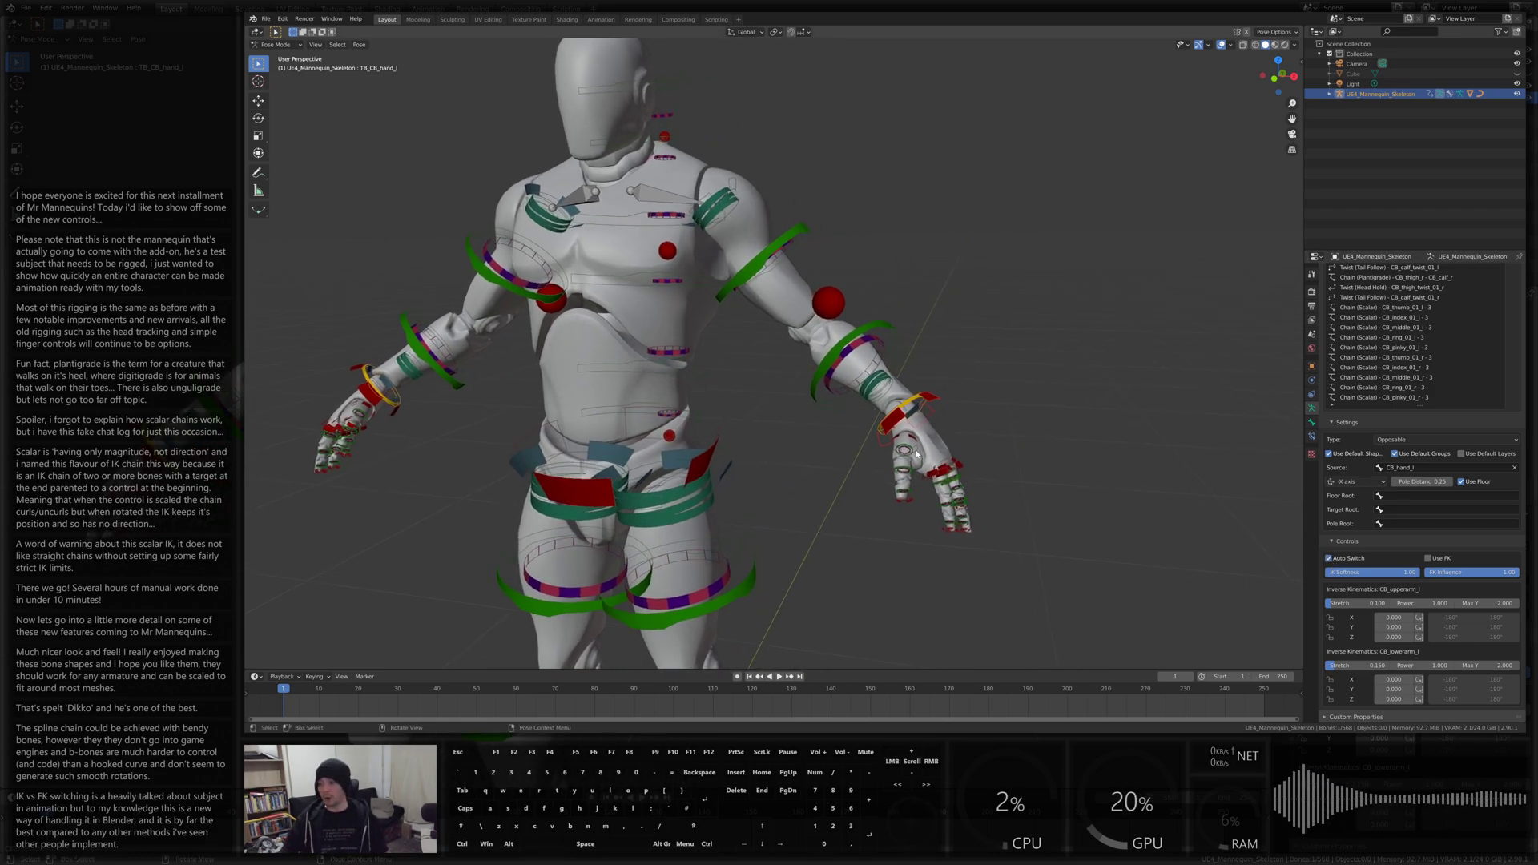
scroll(1121, 465, "down", 6)
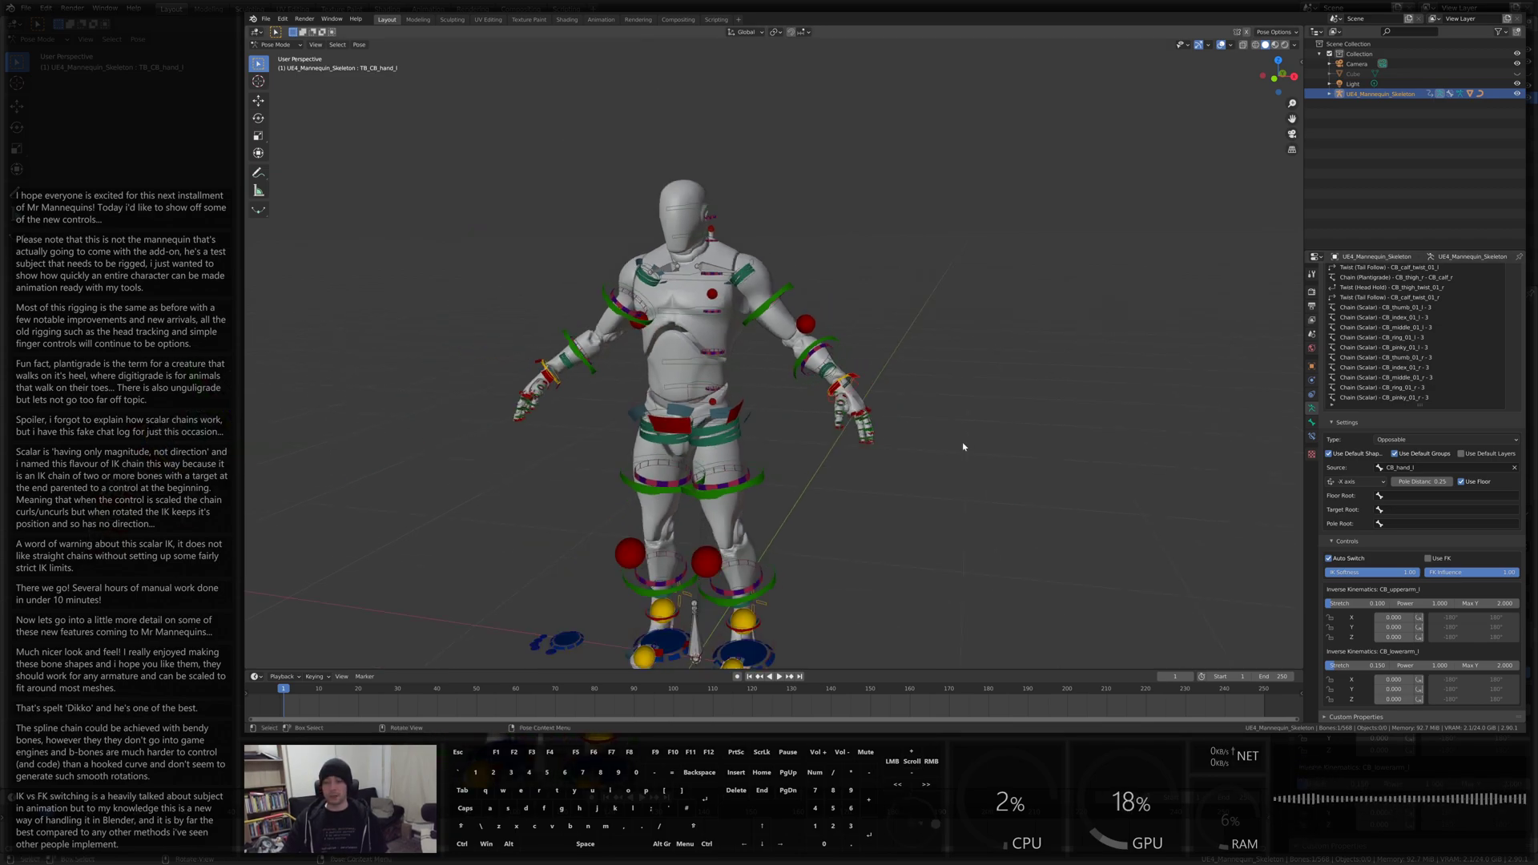
middle_click_drag(1082, 449, 998, 322)
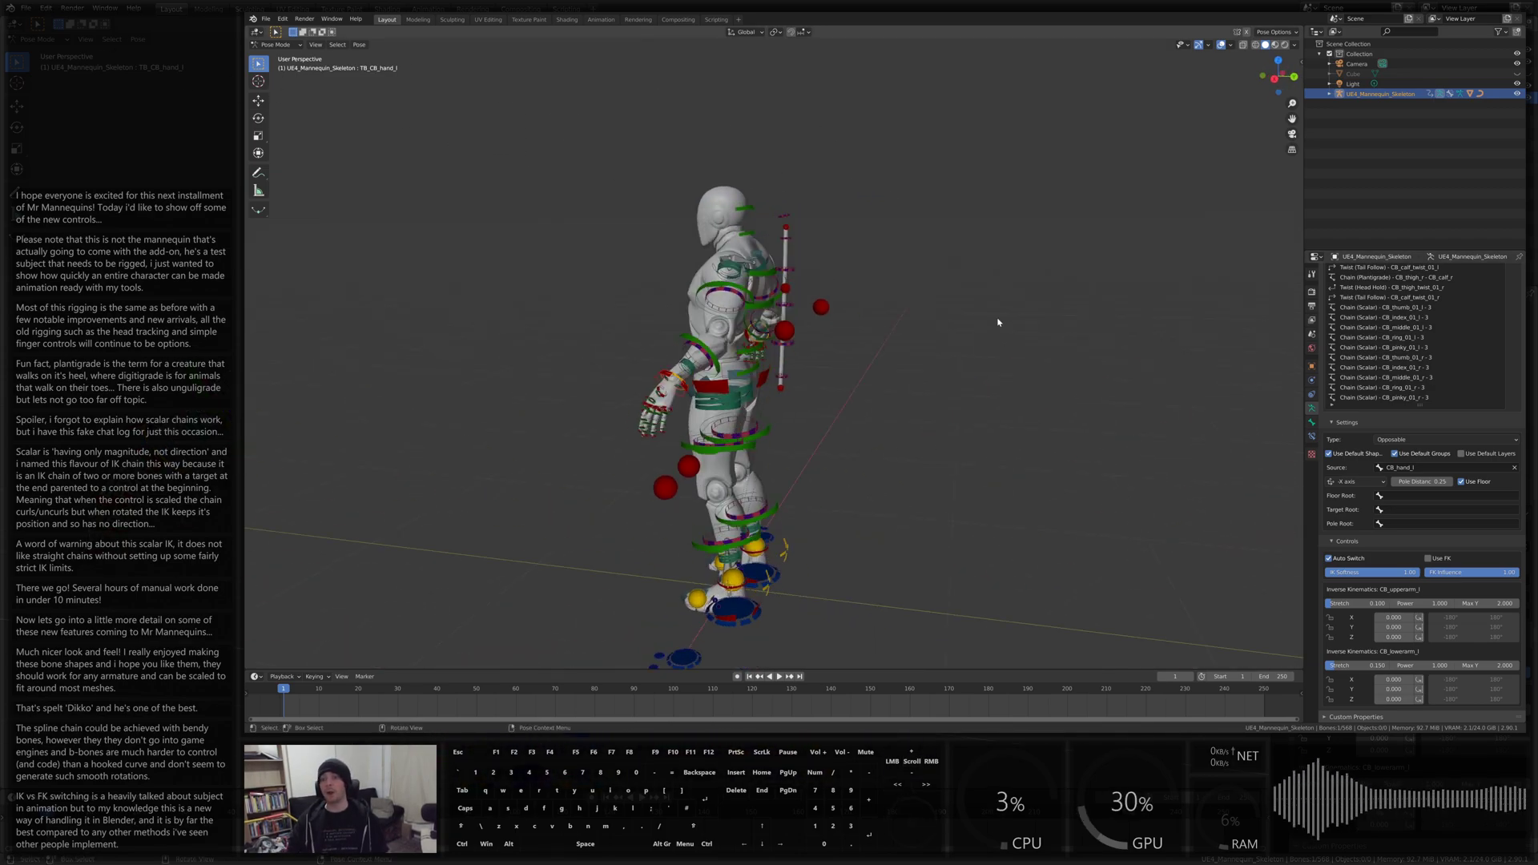
scroll(919, 363, "up", 5)
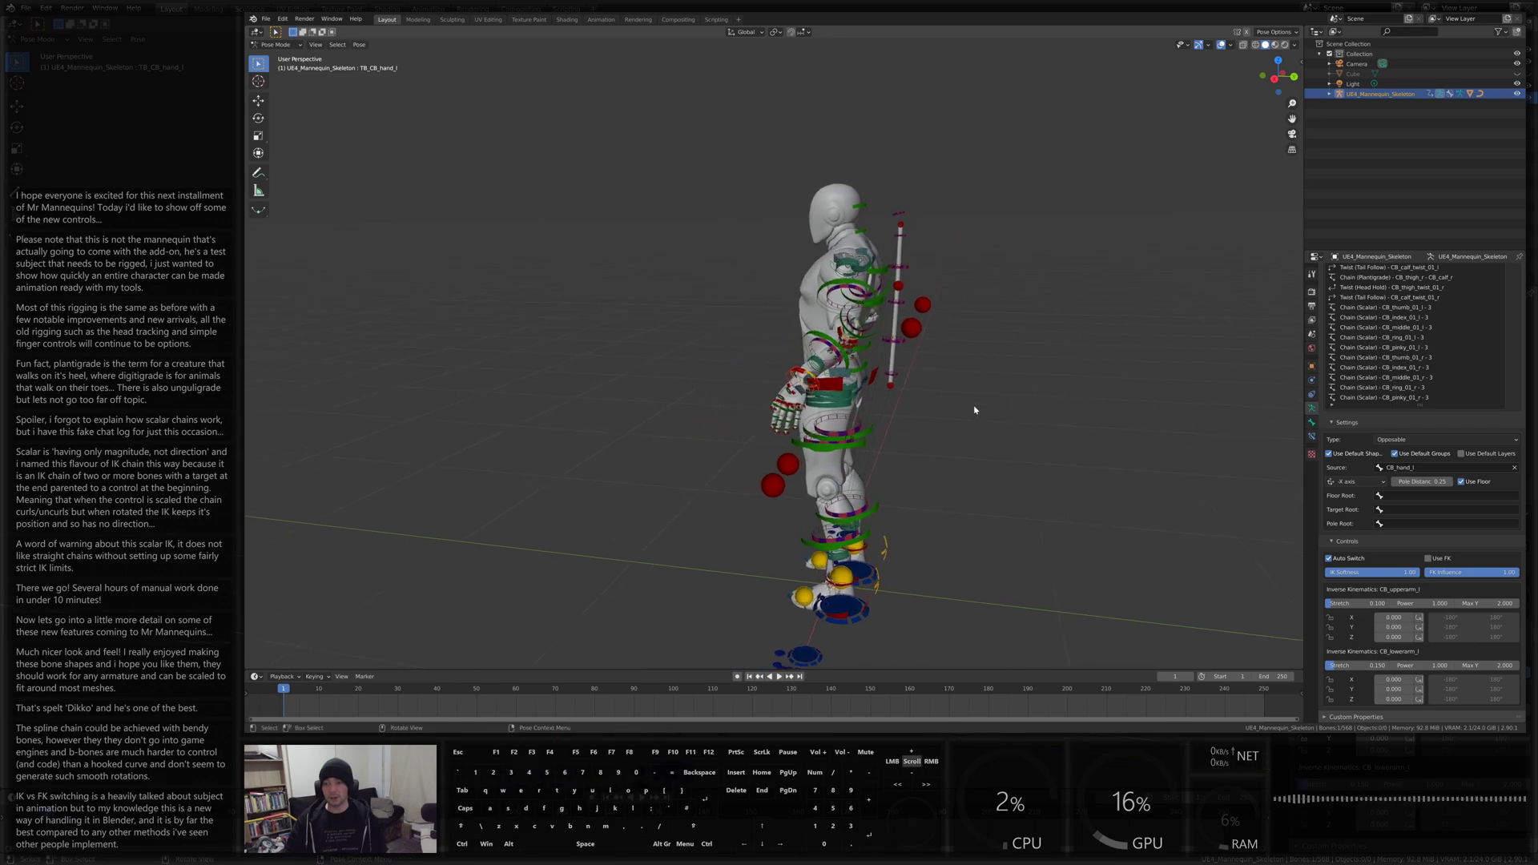
middle_click_drag(918, 363, 997, 427)
scroll(1016, 410, "up", 2)
middle_click_drag(944, 245, 944, 431)
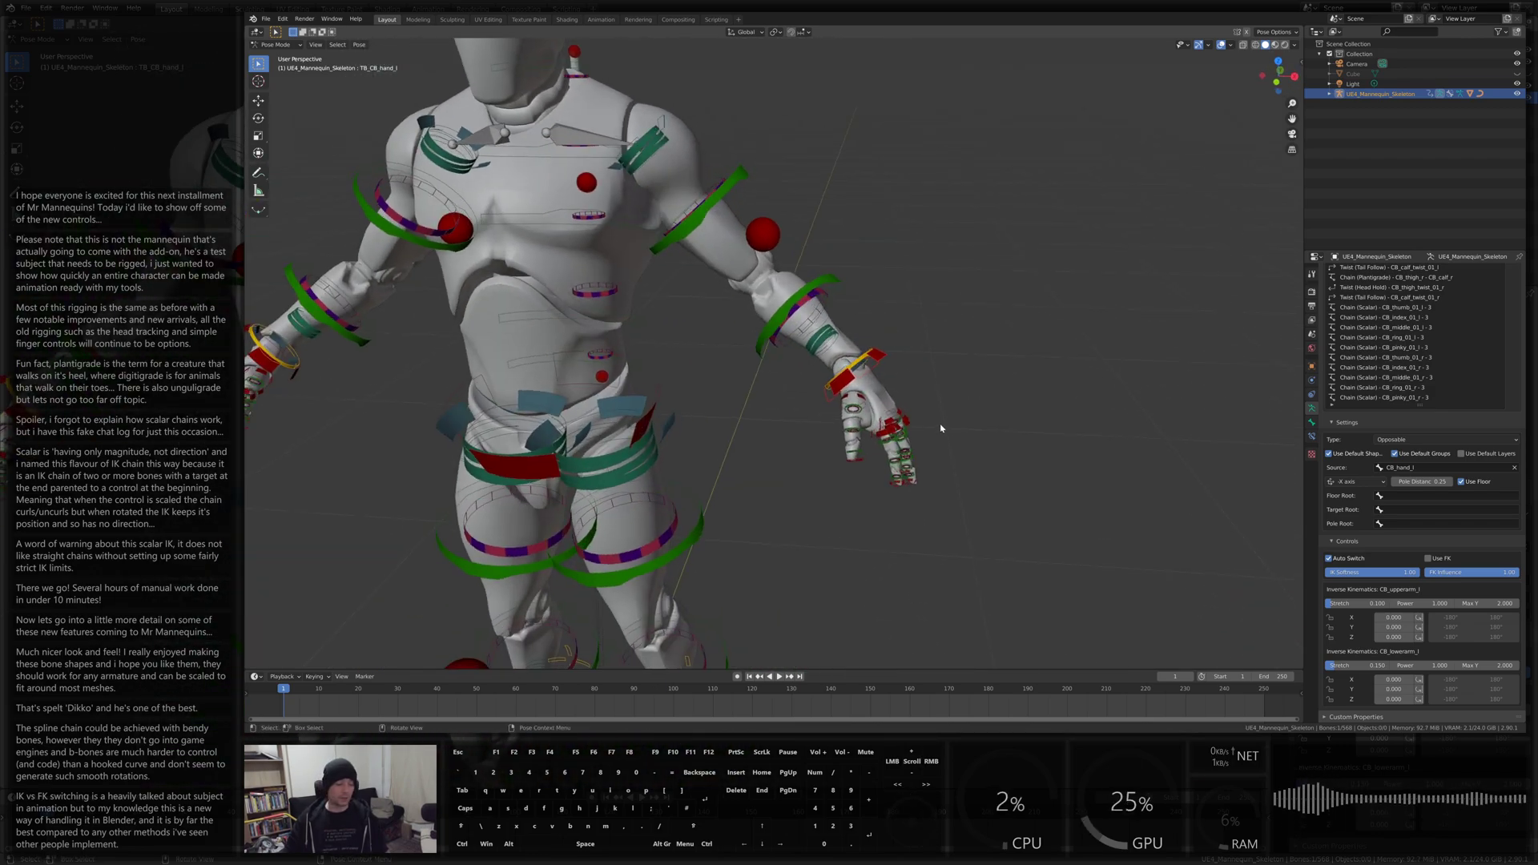
Move the left hand control to a raised position, then reposition the upper arm control
key("g")
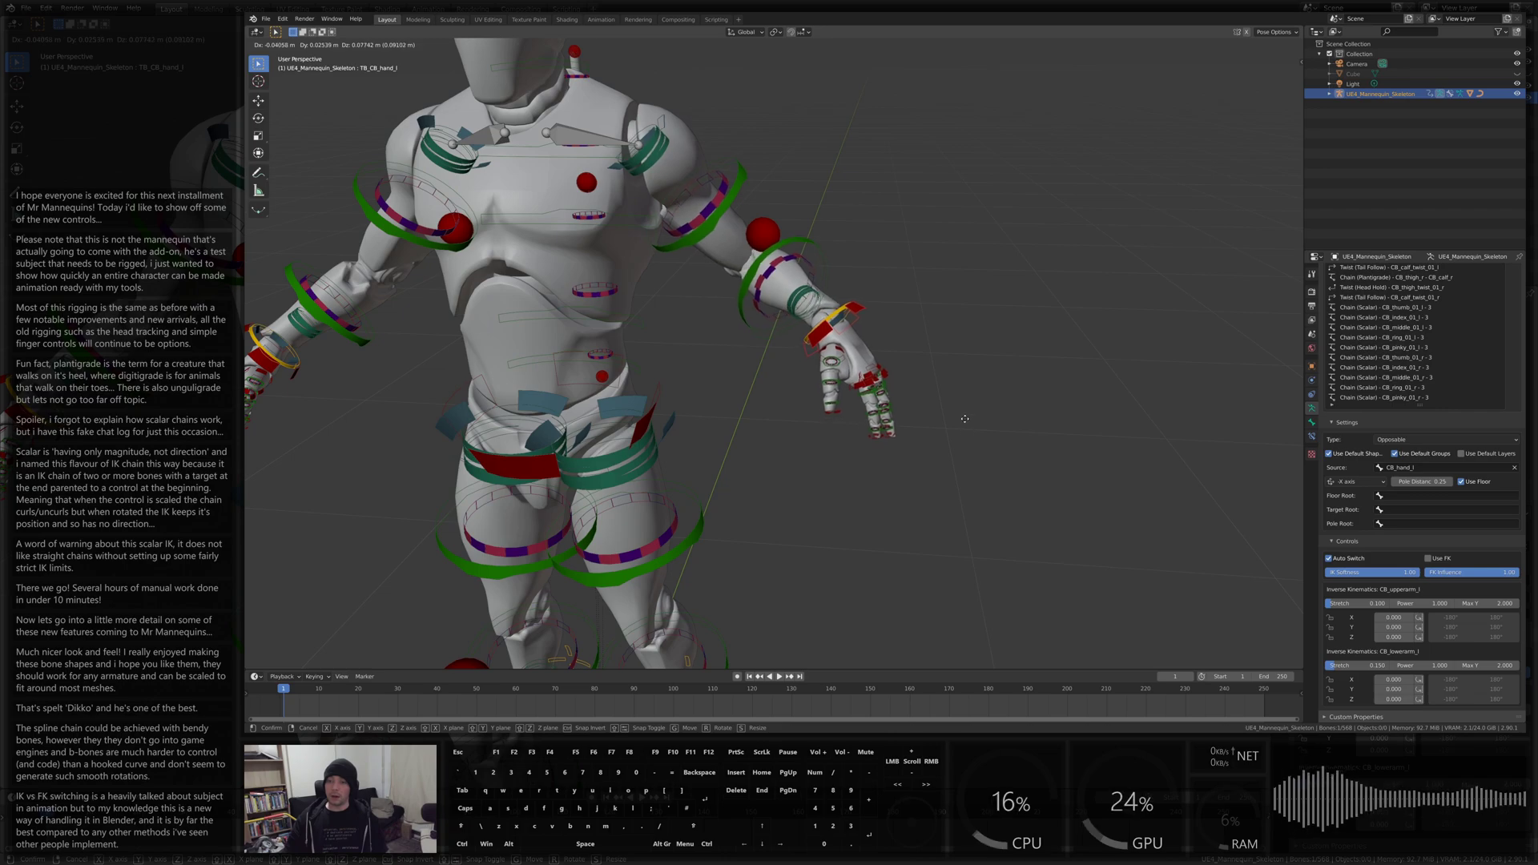
left_click(997, 327)
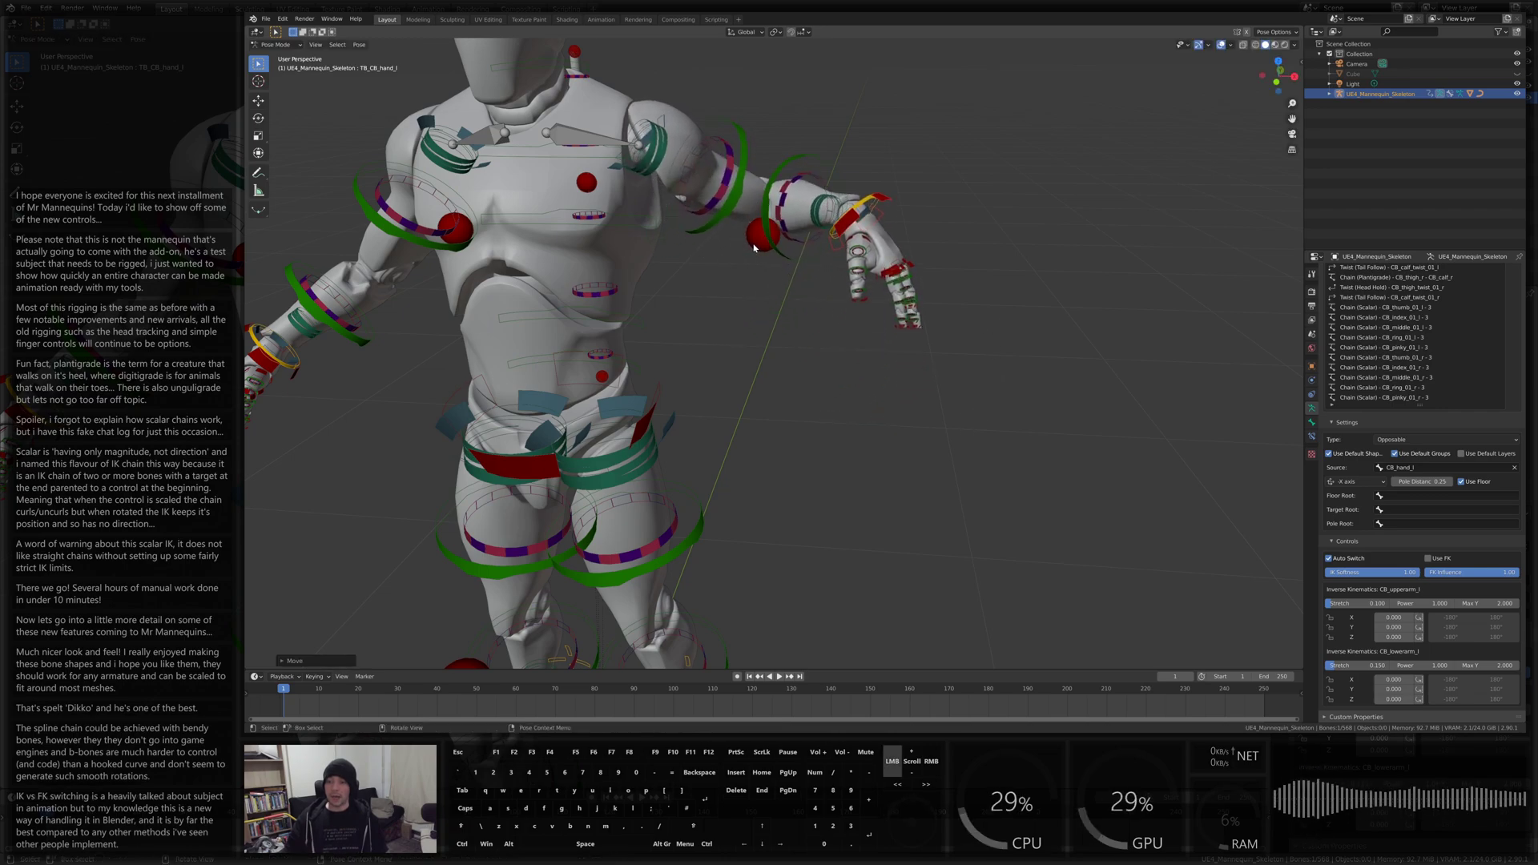
middle_click_drag(754, 247, 942, 212)
left_click(942, 212)
key("g")
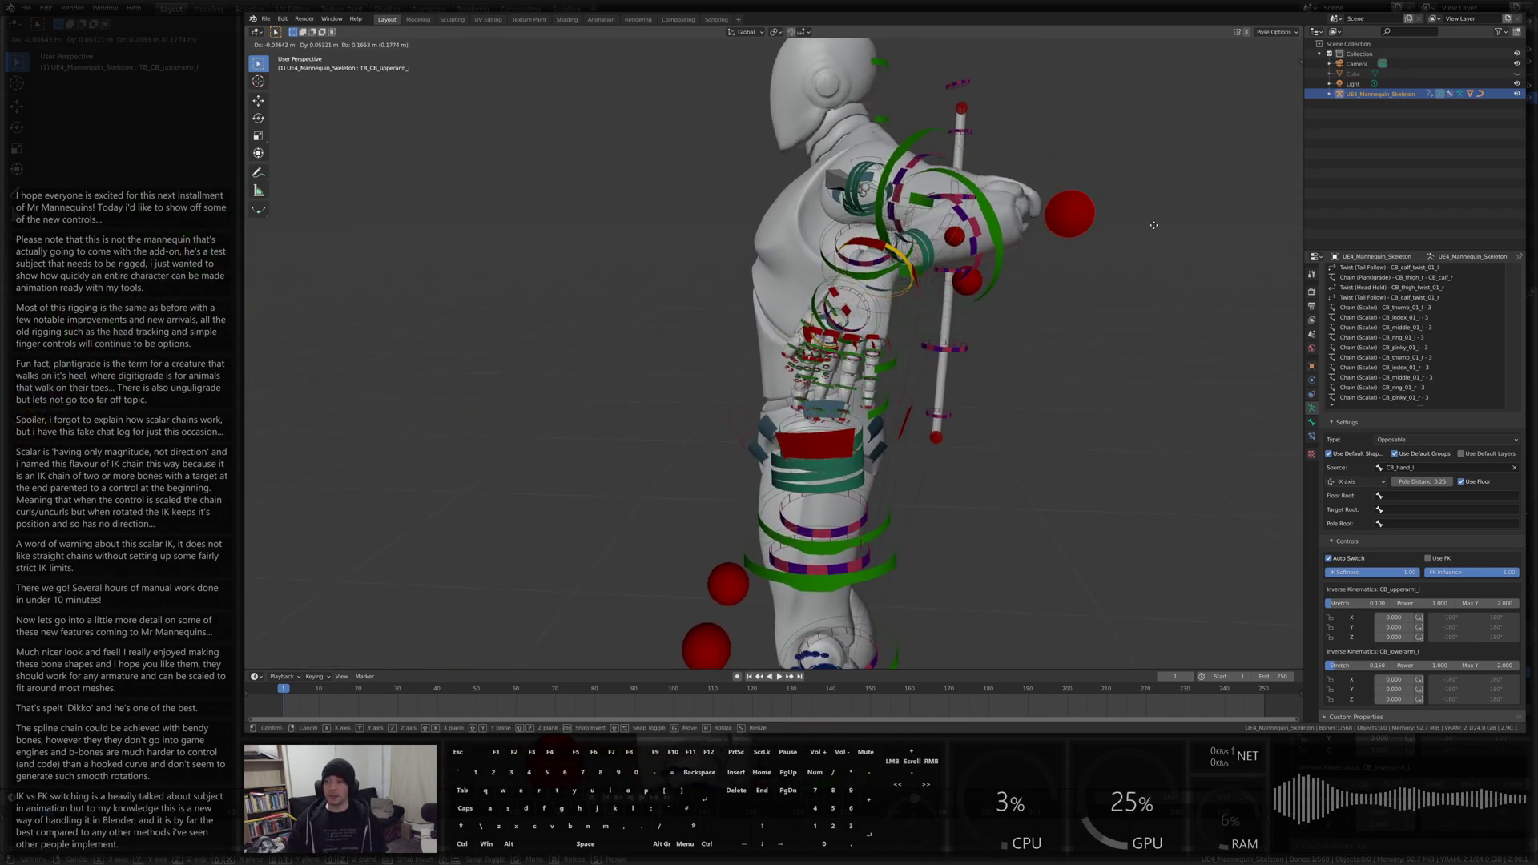
left_click(1183, 217)
Rotate the left forearm FK control, then cancel a trial move of the hand
middle_click_drag(988, 307, 754, 423)
left_click(754, 422)
key("r")
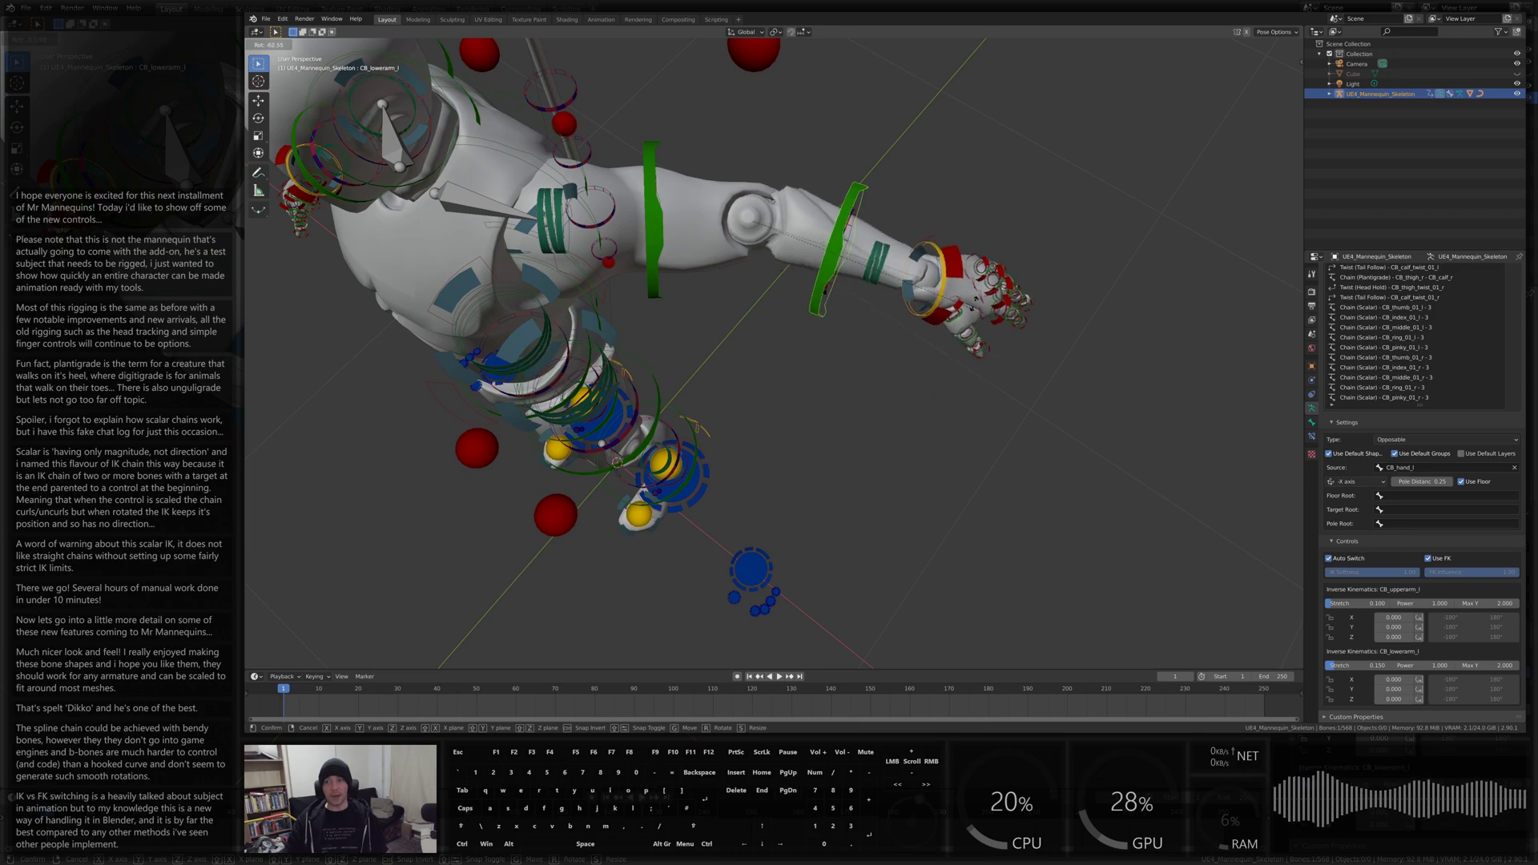
left_click(964, 265)
scroll(965, 256, "down", 3)
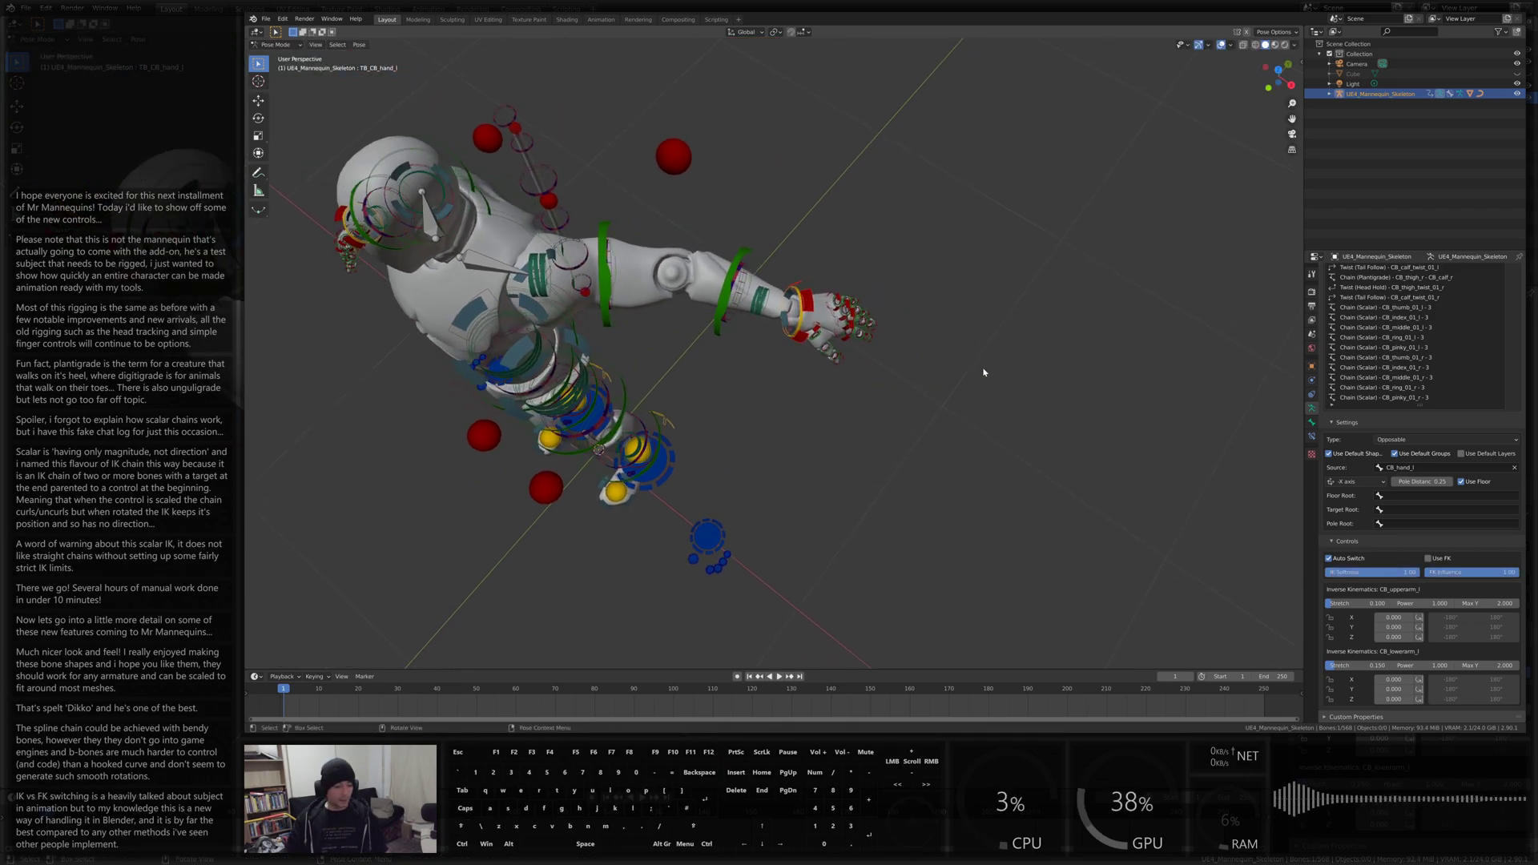
left_click(833, 303)
key("g")
right_click(914, 332)
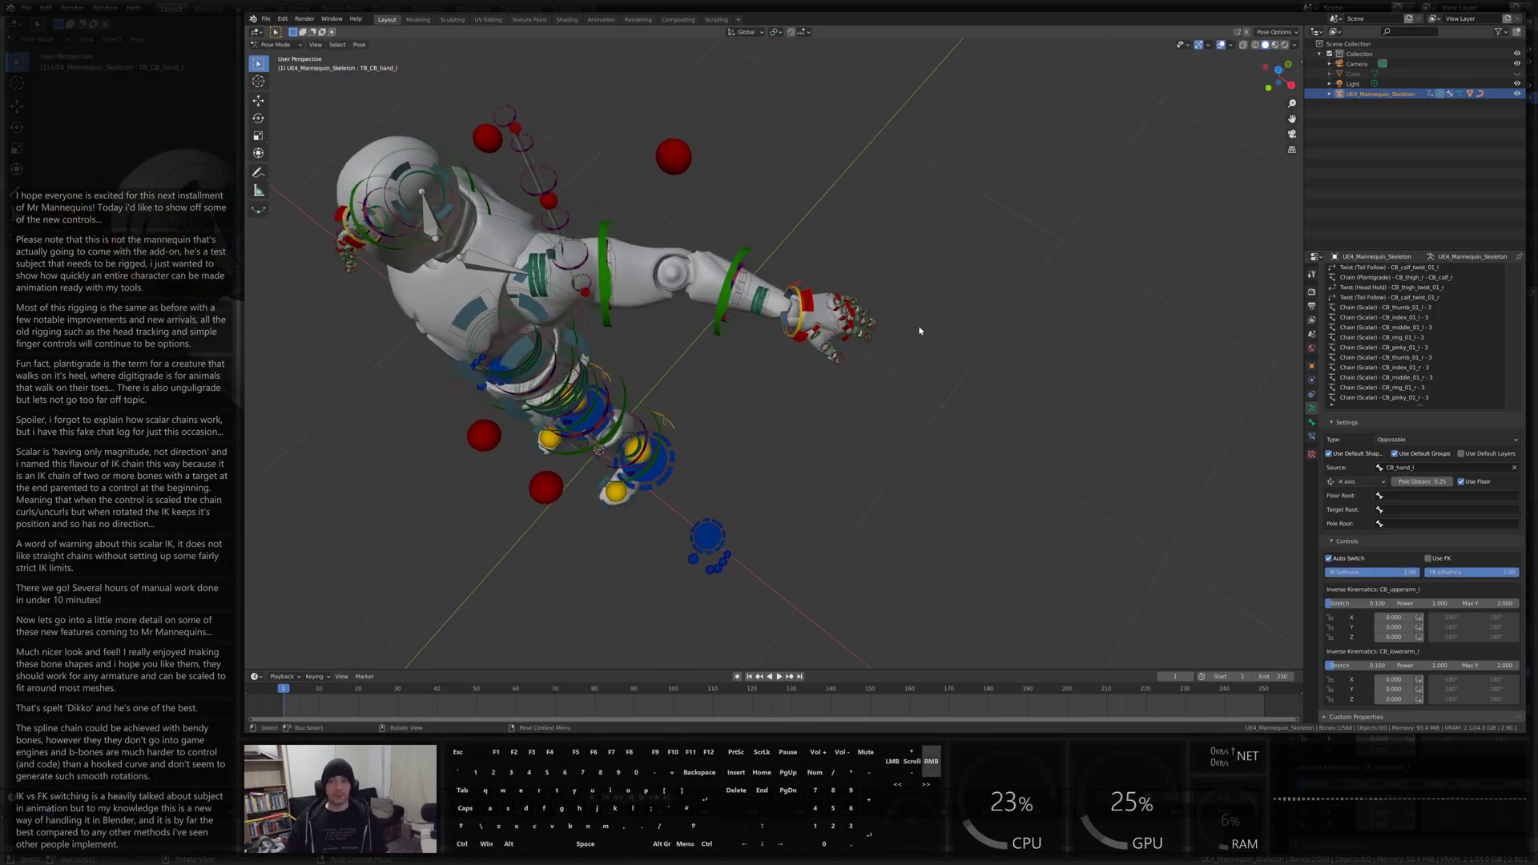
Rotate the left upper arm FK ring to raise the arm, then rotate the hand twice
left_click(601, 260)
middle_click_drag(601, 260, 721, 268)
key("r")
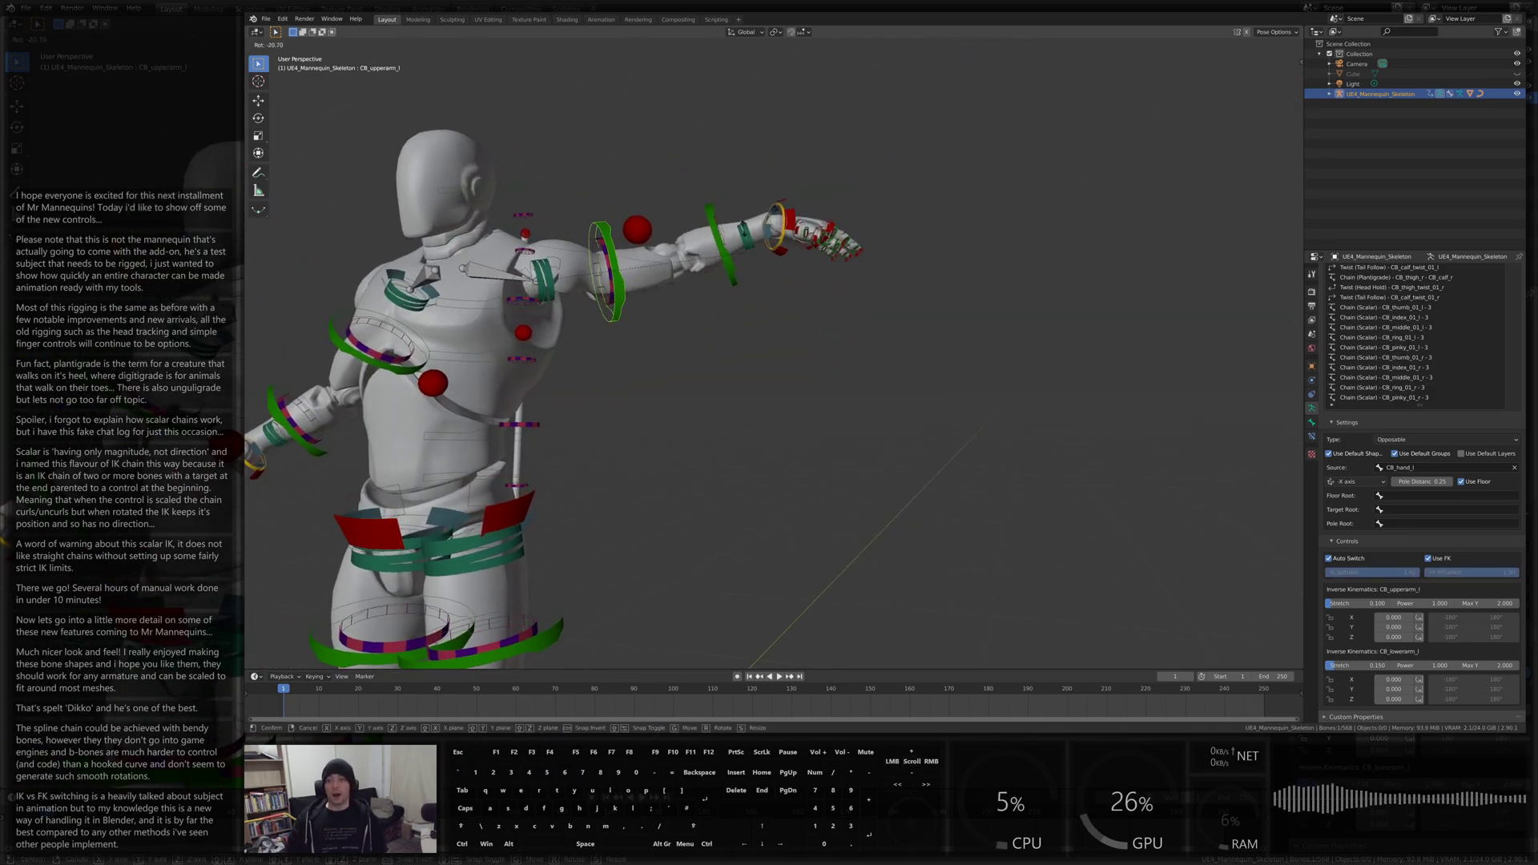
left_click(726, 238)
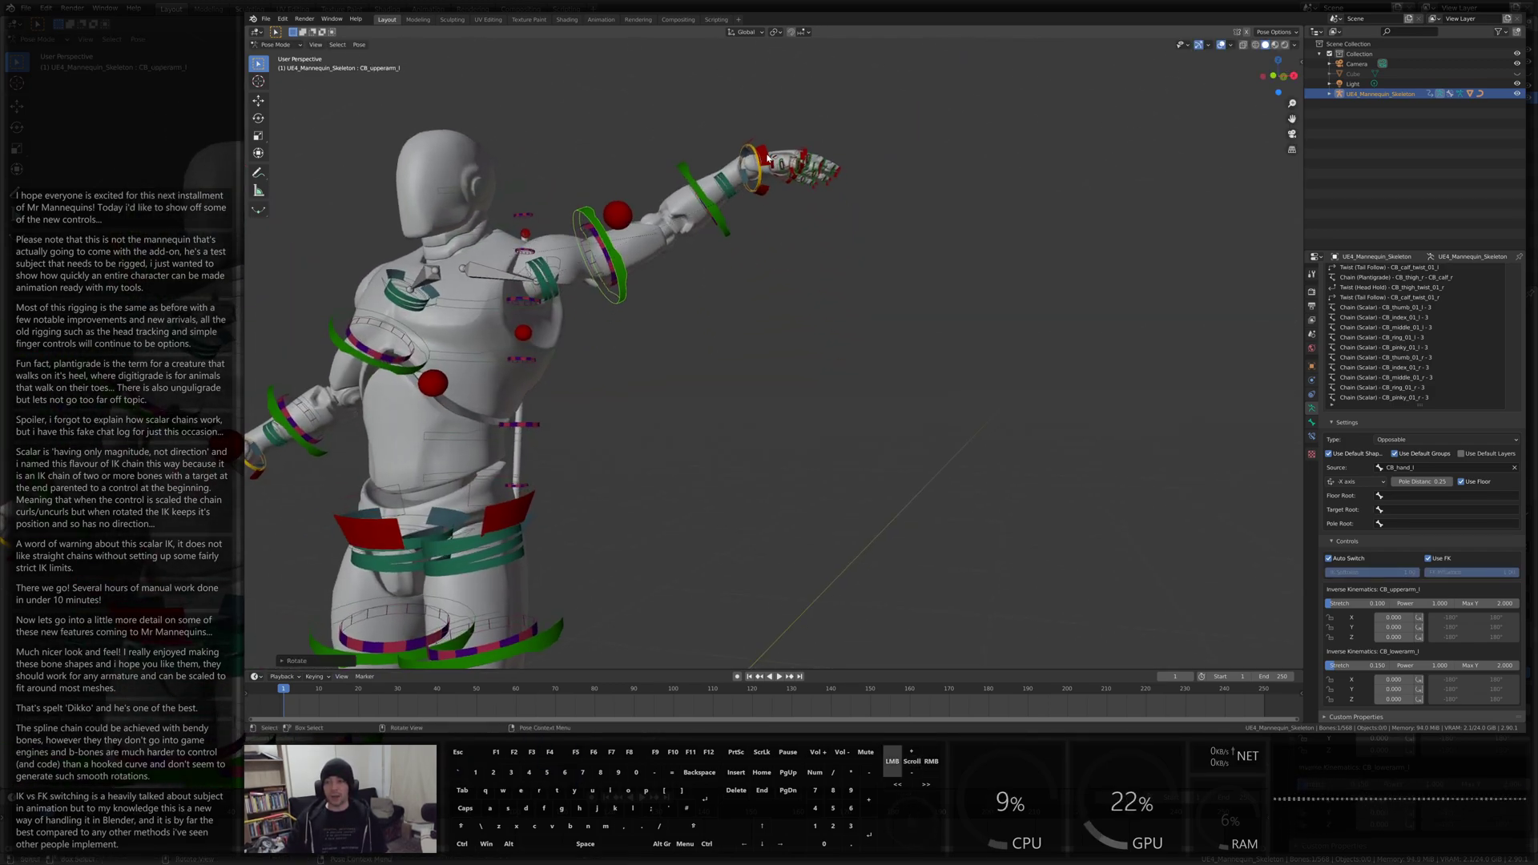
left_click(767, 158)
middle_click_drag(768, 158, 1027, 207)
key("r")
left_click(851, 167)
key("r")
left_click(934, 158)
Cancel a trial forearm rotation and begin moving the left hand IK control
left_click(721, 220)
middle_click_drag(722, 221, 836, 259)
key("r")
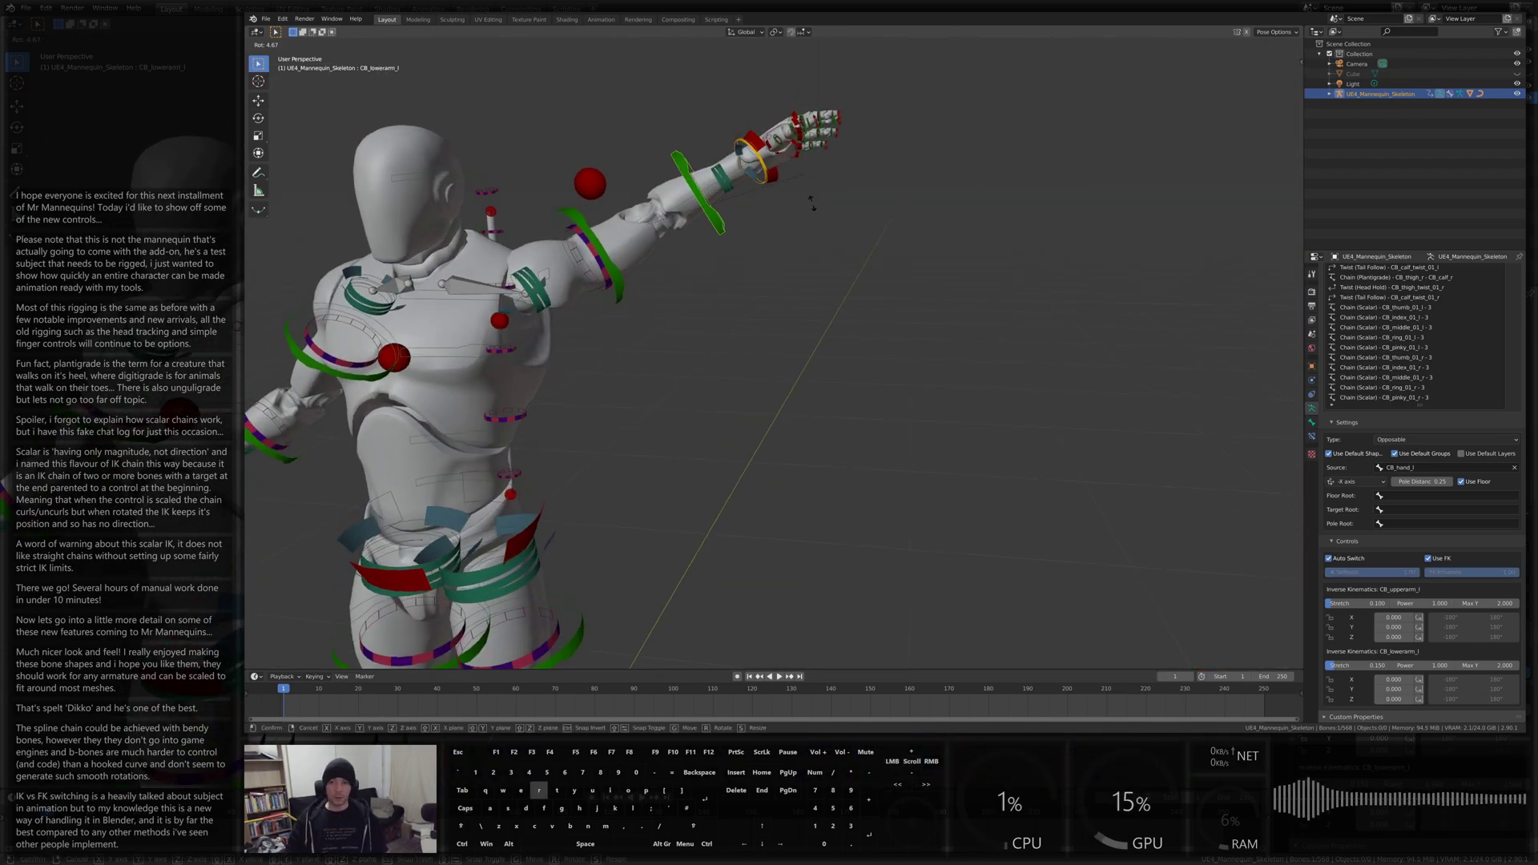
right_click(805, 232)
left_click(777, 166)
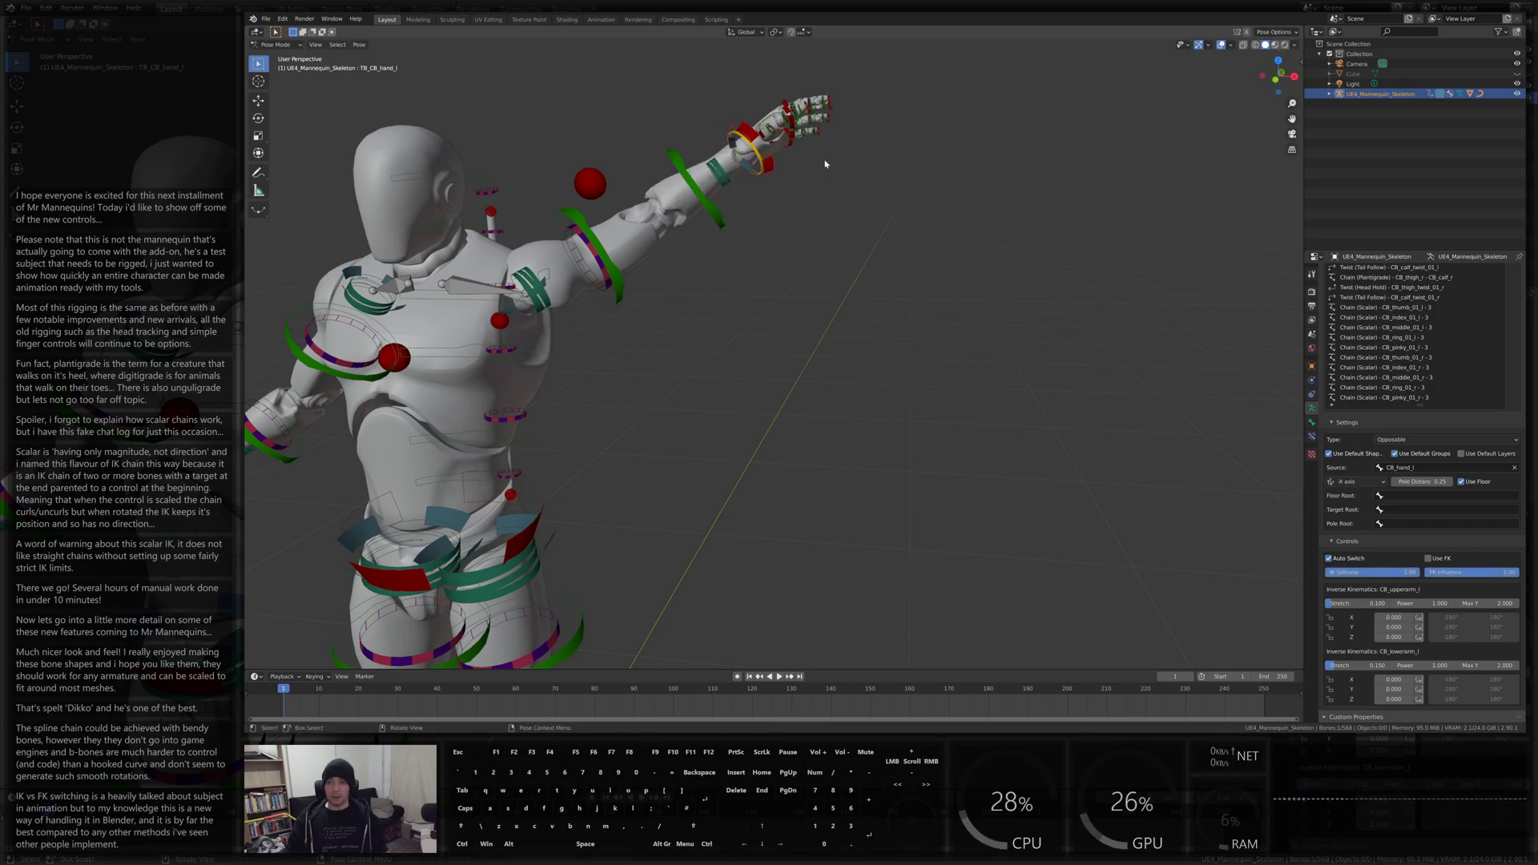
key("g")
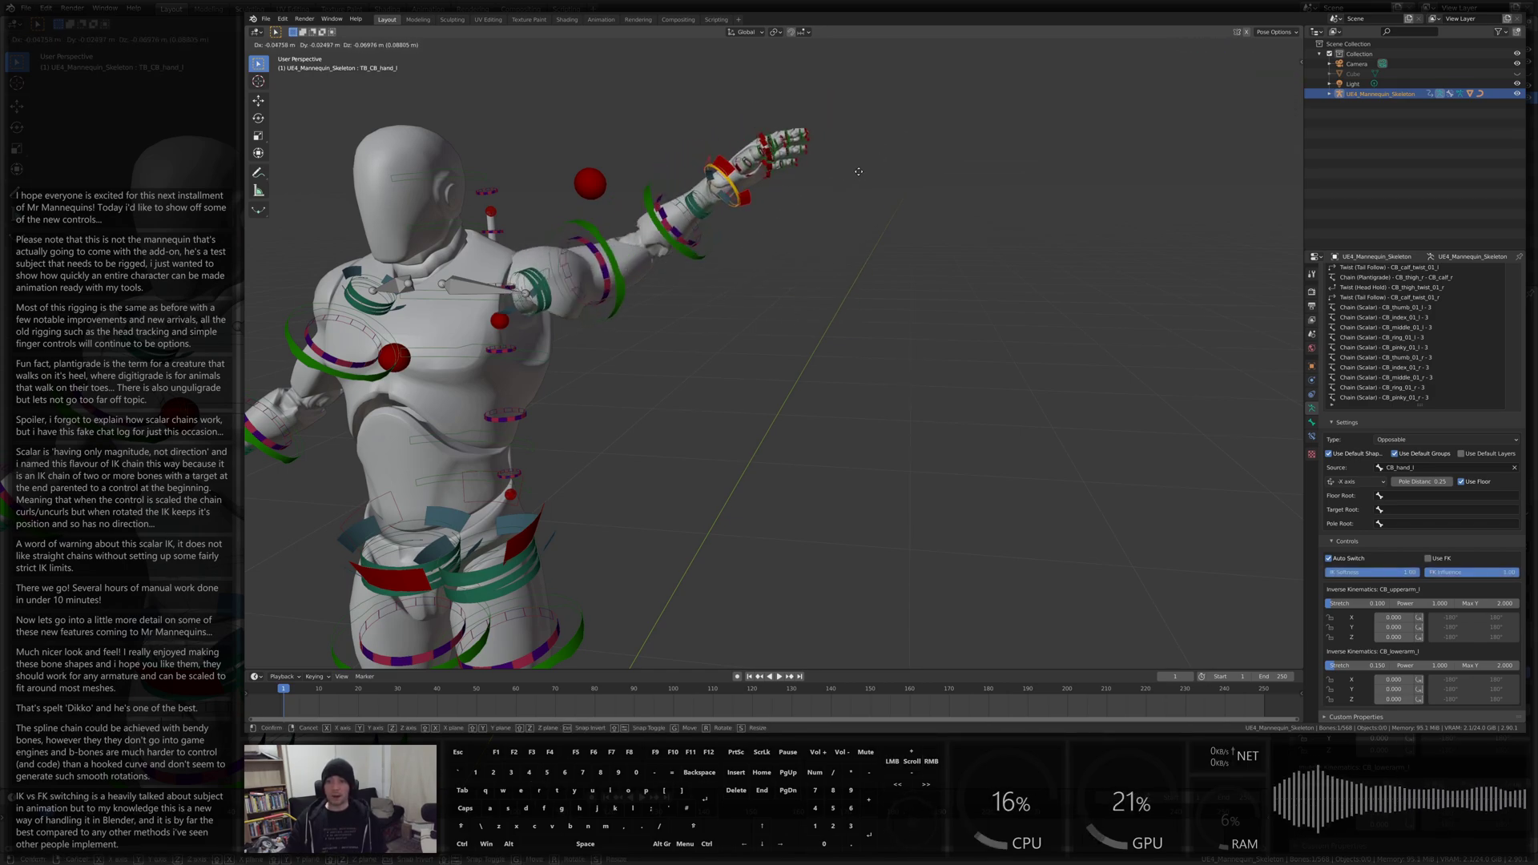
Place the left hand IK control twice to adjust the raised arm's reach
left_click(931, 131)
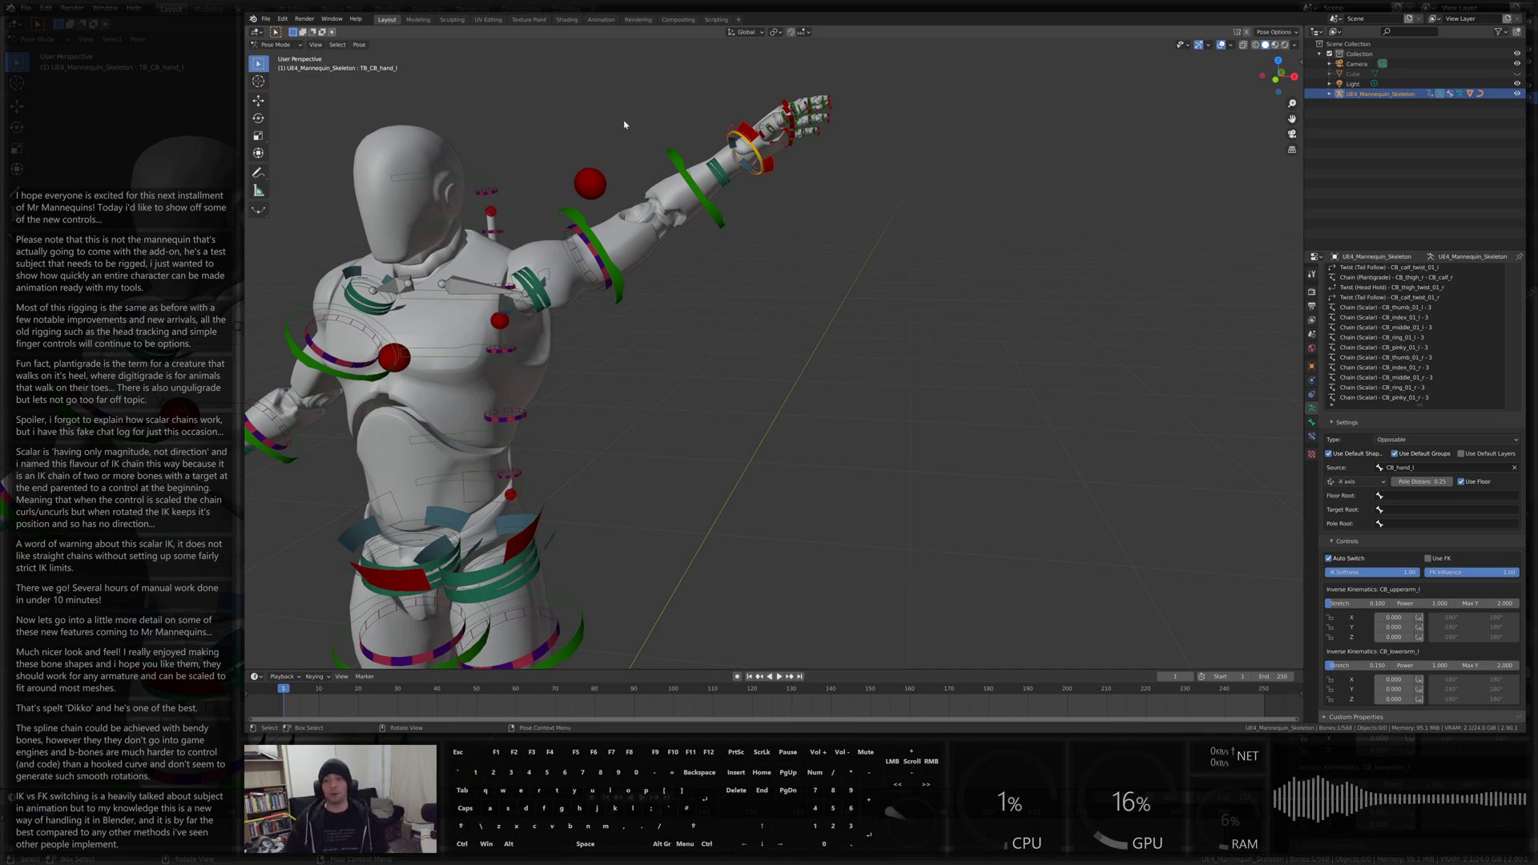
middle_click_drag(589, 151, 843, 325)
key("g")
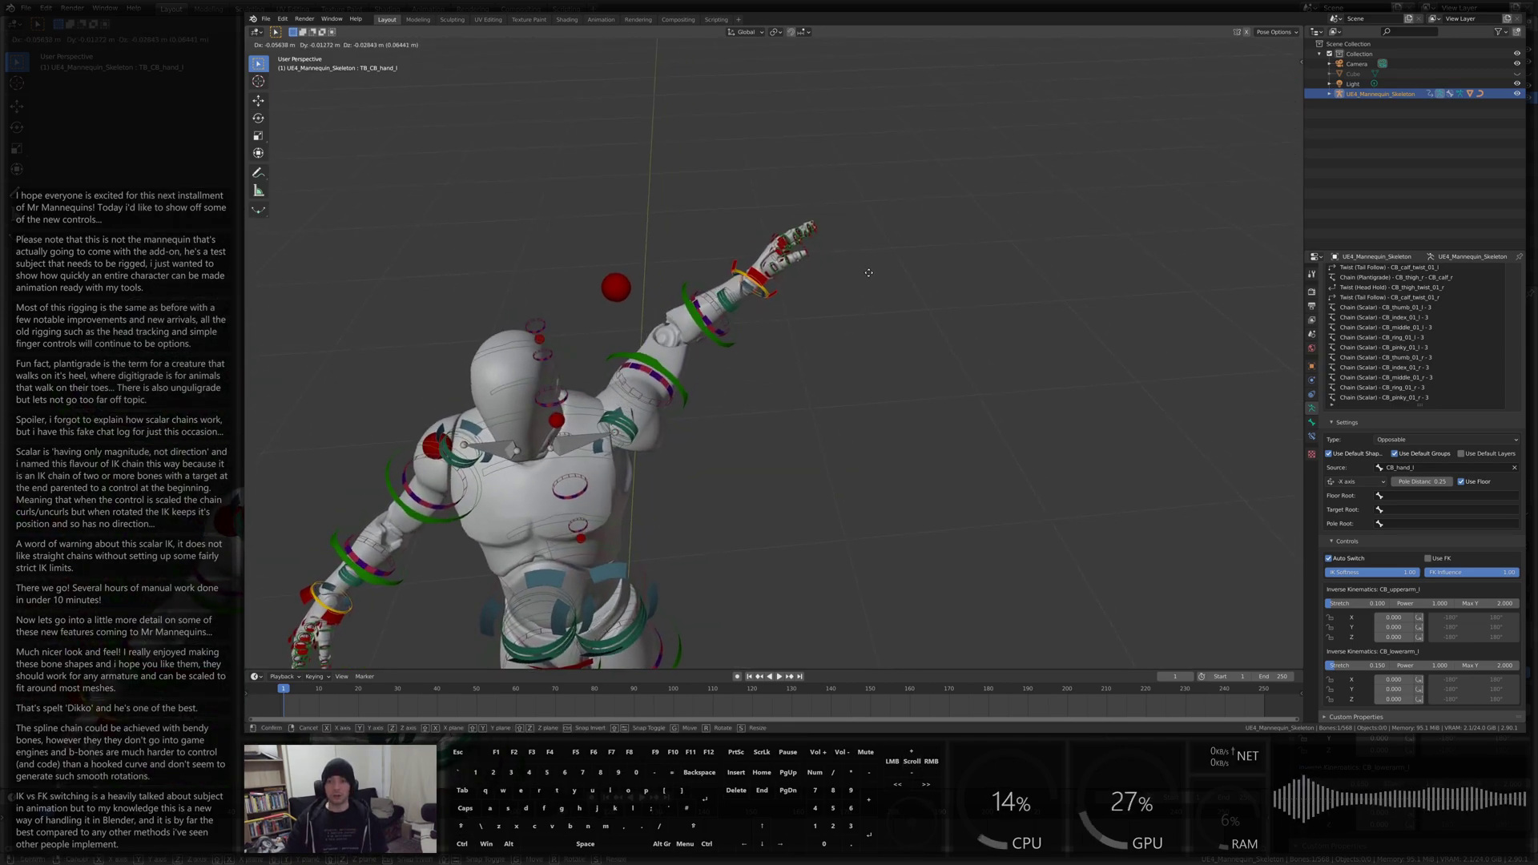
left_click(869, 273)
middle_click_drag(869, 272, 671, 305)
middle_click_drag(711, 355, 974, 367)
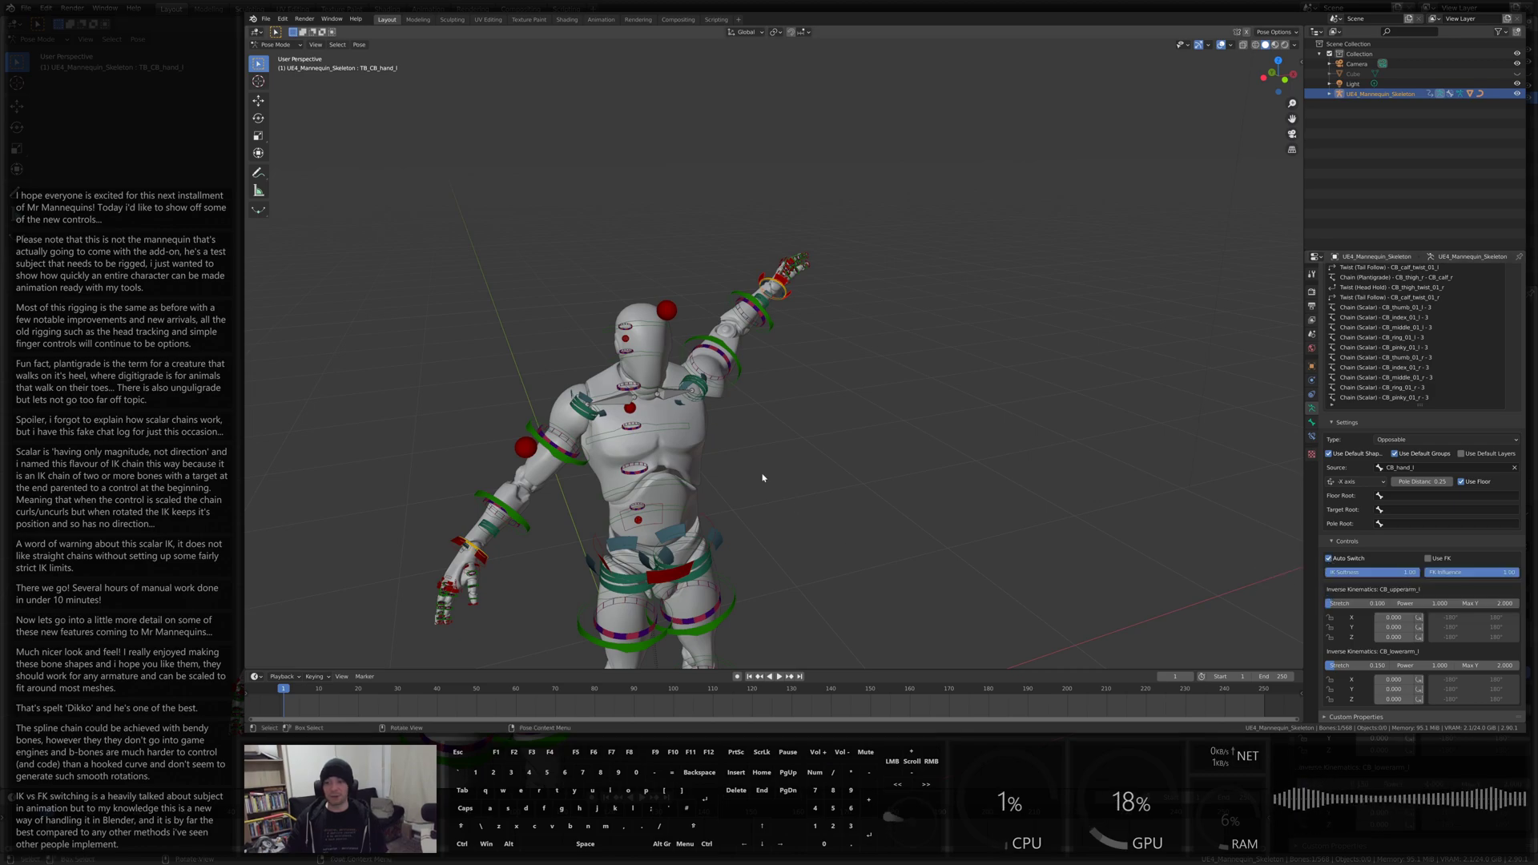
Turn off Auto Switch and clear the hand's location with Alt+G so the arm drops
left_click(1329, 559)
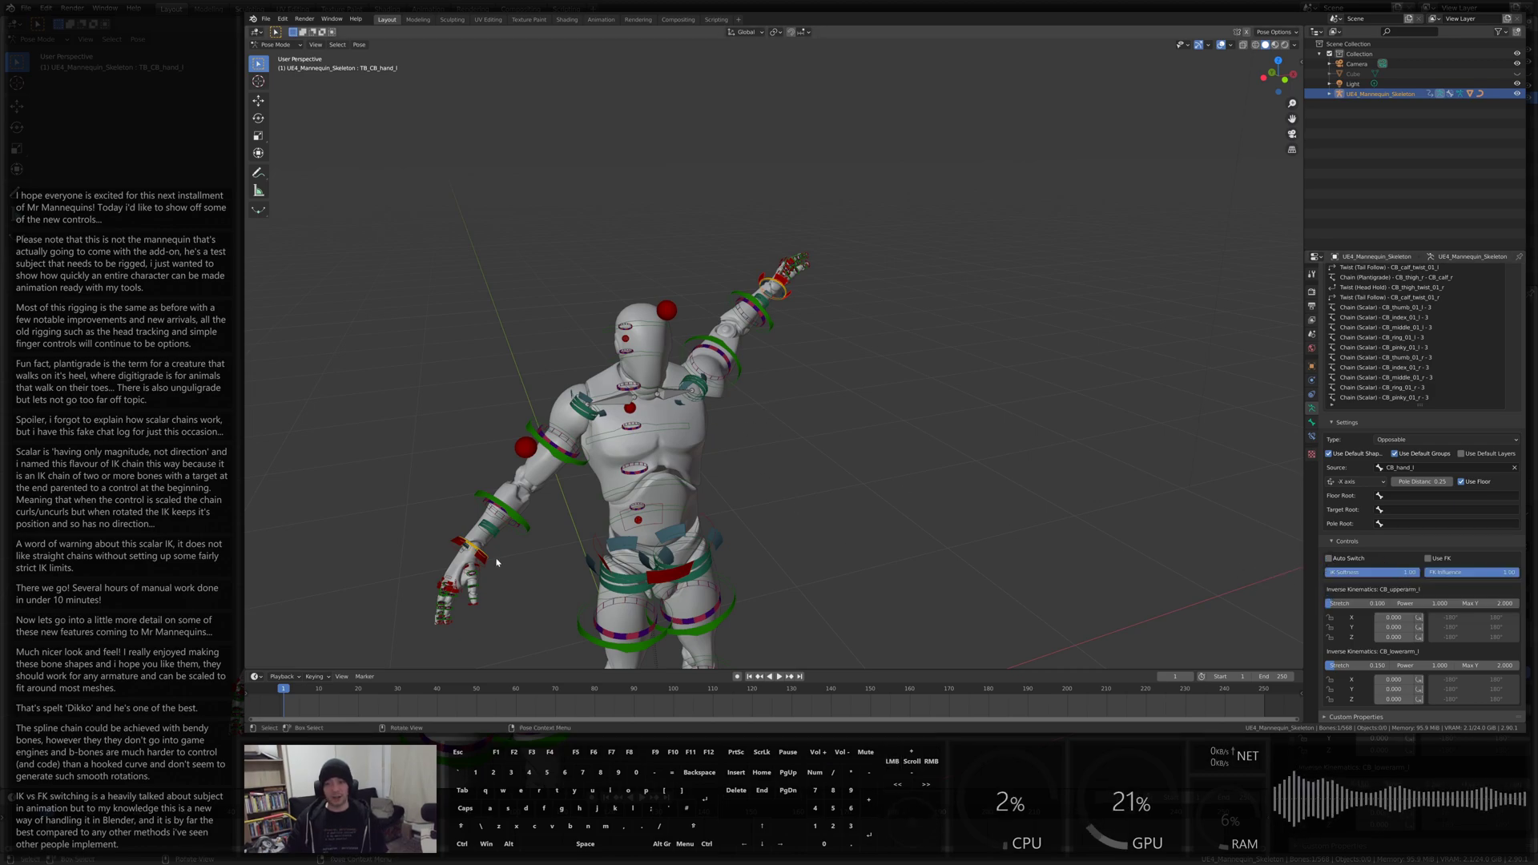
scroll(859, 348, "up", 5)
middle_click_drag(859, 349, 825, 343)
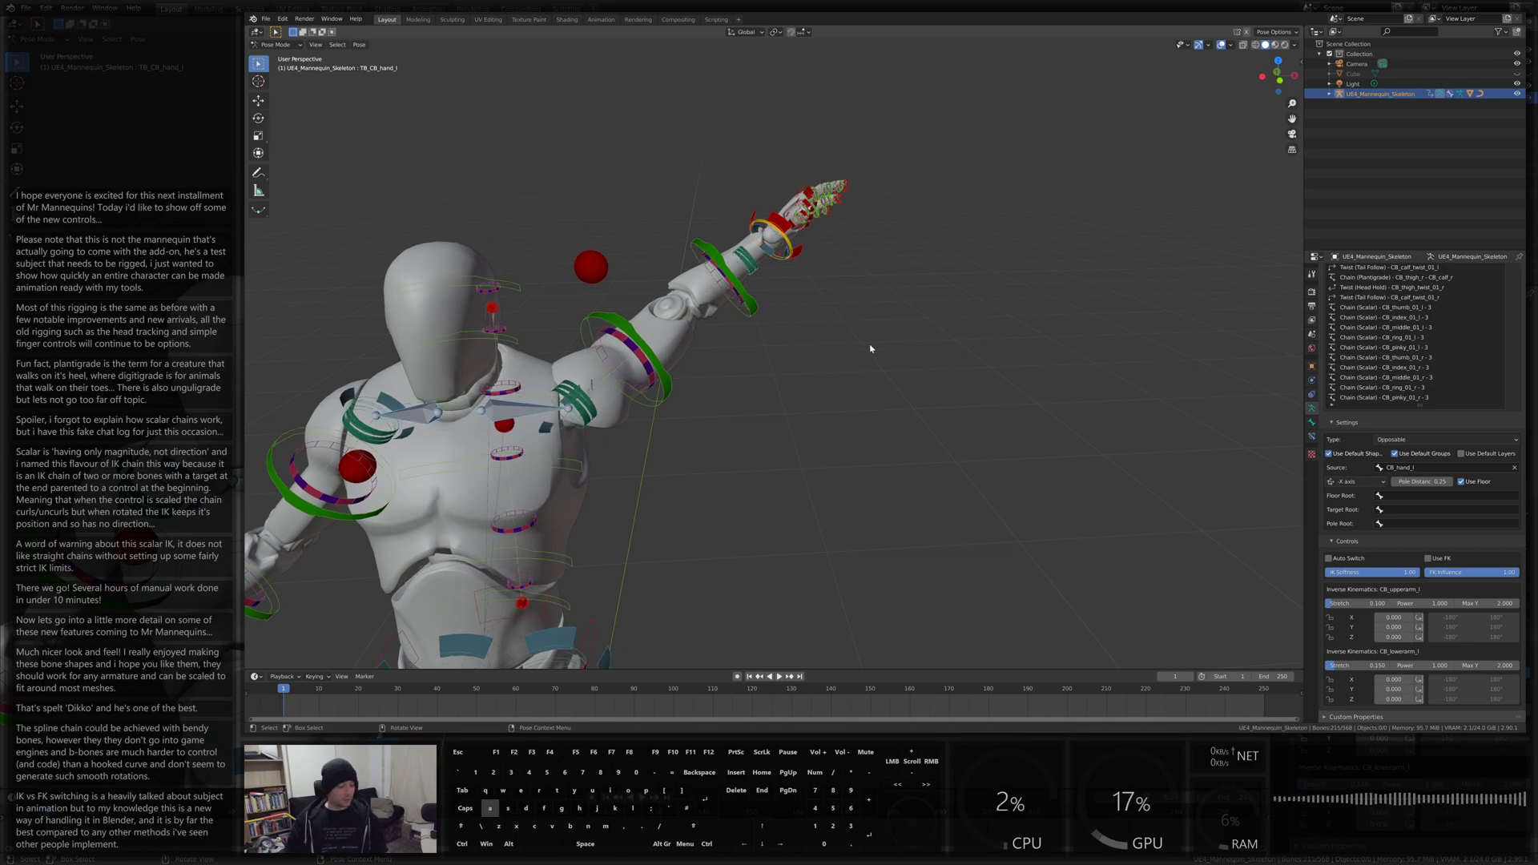
key("alt+g")
scroll(936, 289, "down", 5, "shift")
middle_click_drag(936, 289, 827, 320)
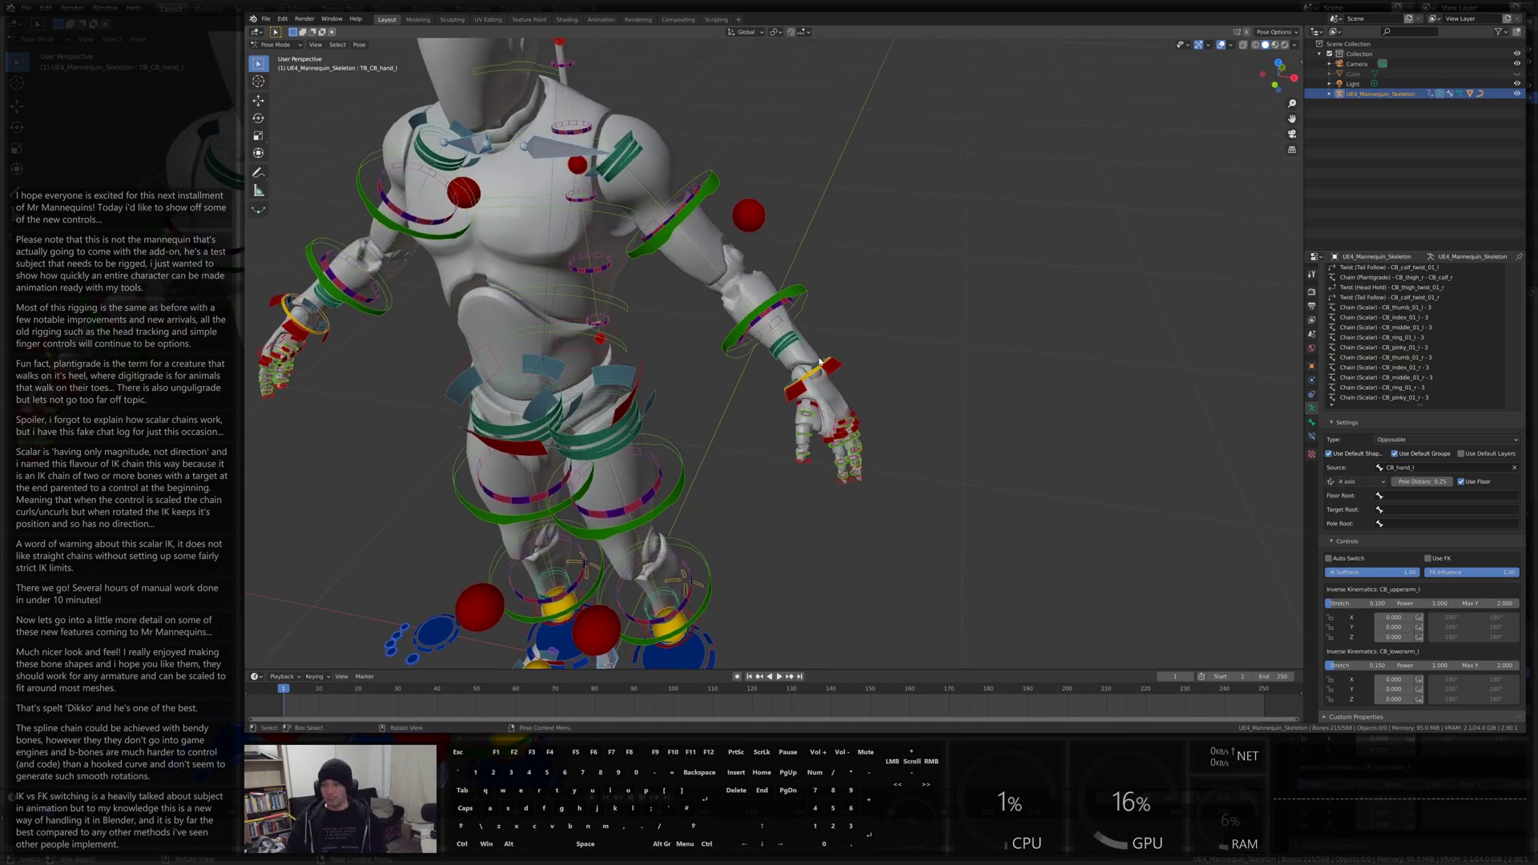
Enable Use FK on the left arm via CB_lowerarm_l and bend the forearm upward
left_click(799, 297)
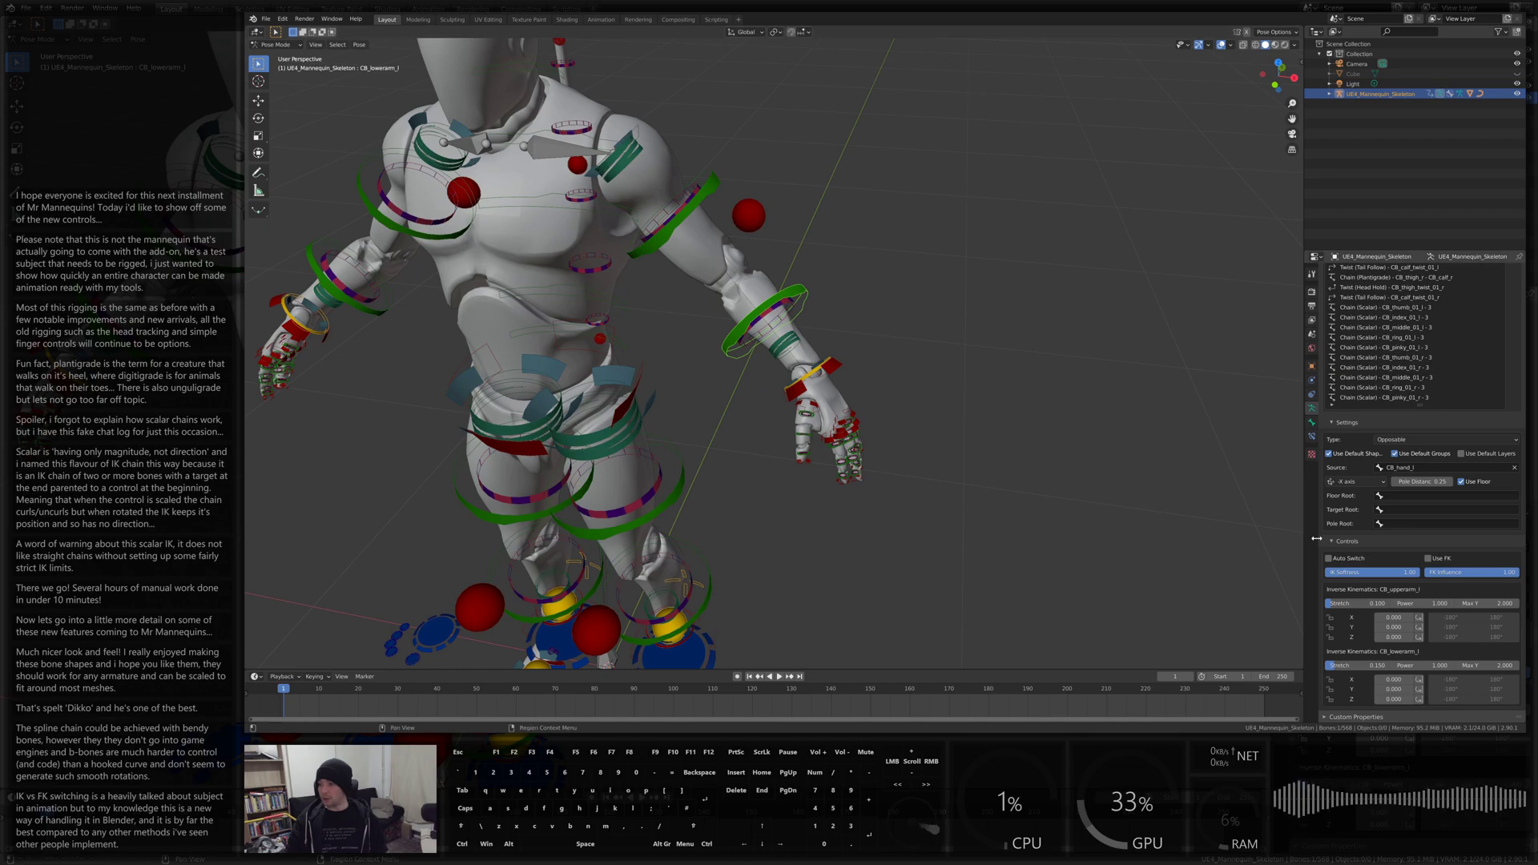
left_click(1428, 558)
middle_click_drag(882, 377, 841, 396)
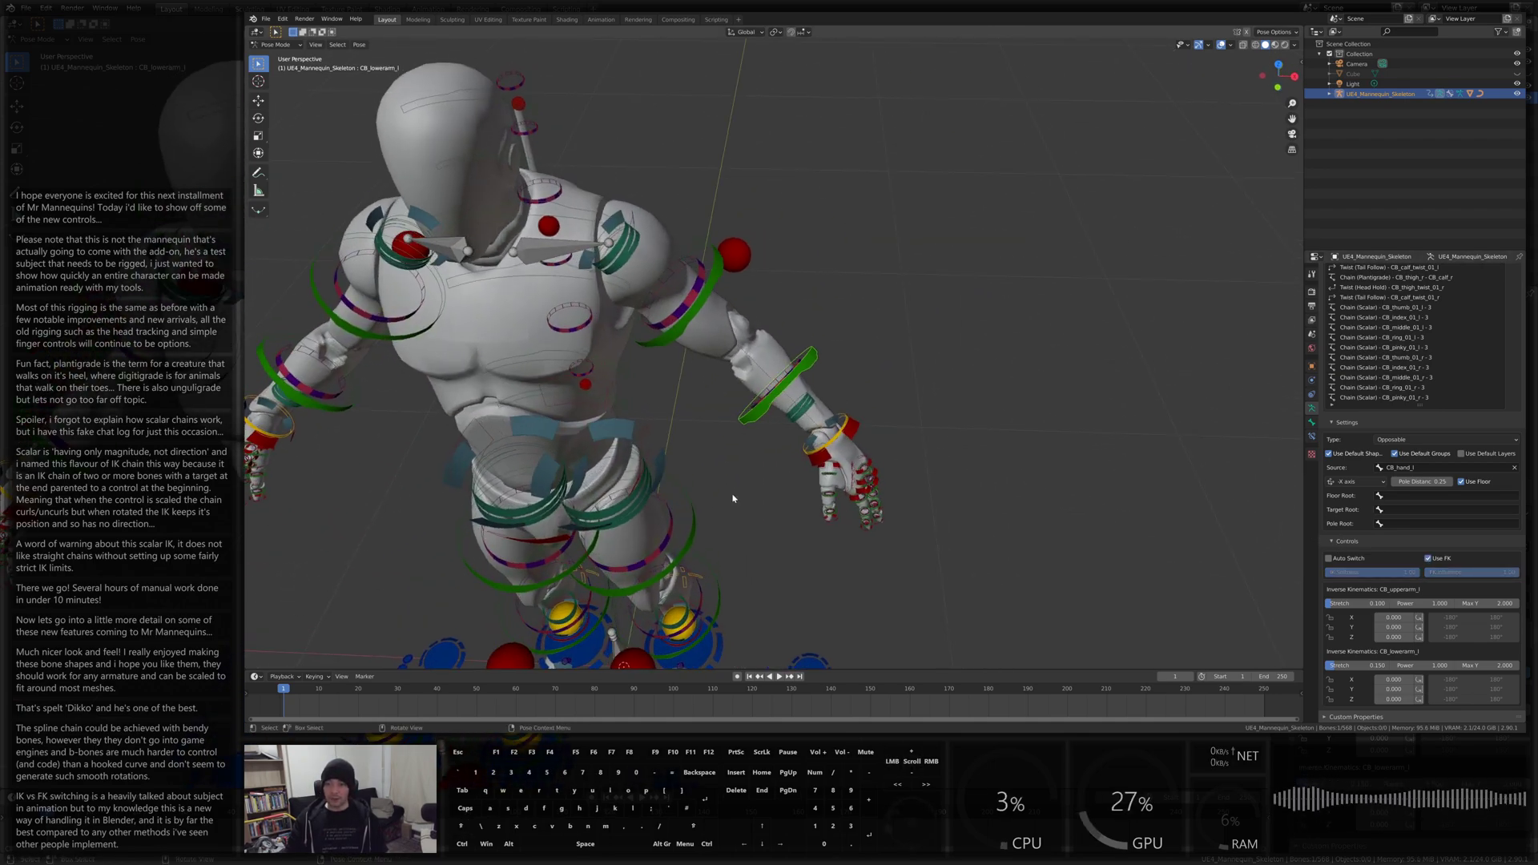
key("r")
left_click(784, 172)
middle_click_drag(914, 416, 817, 318)
middle_click_drag(772, 366, 1082, 440)
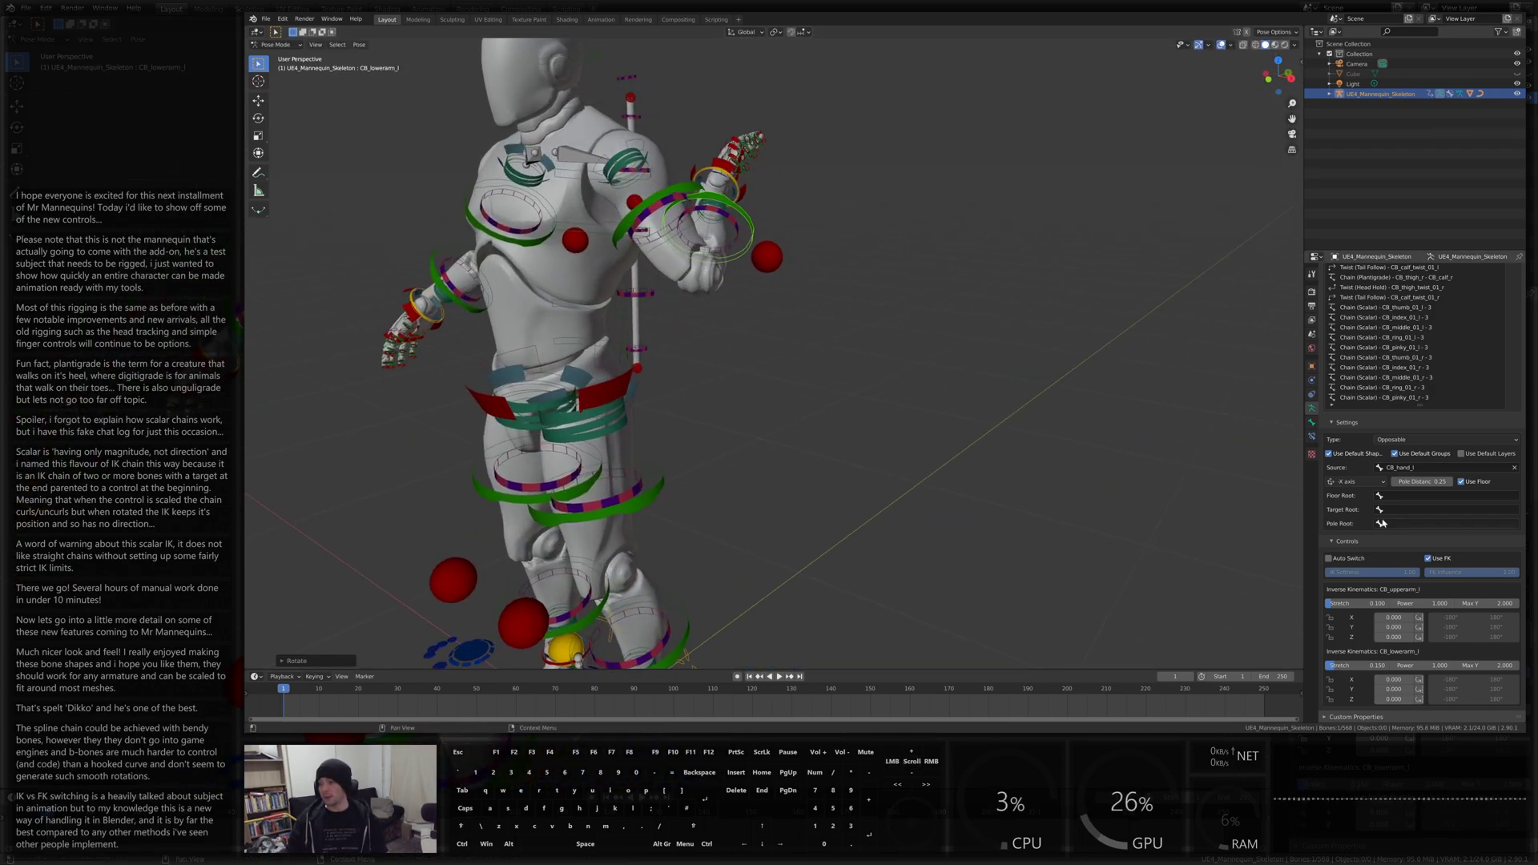
Disable Use FK, rotate the left hand near its original pose, and cancel a trial move
left_click(1429, 558)
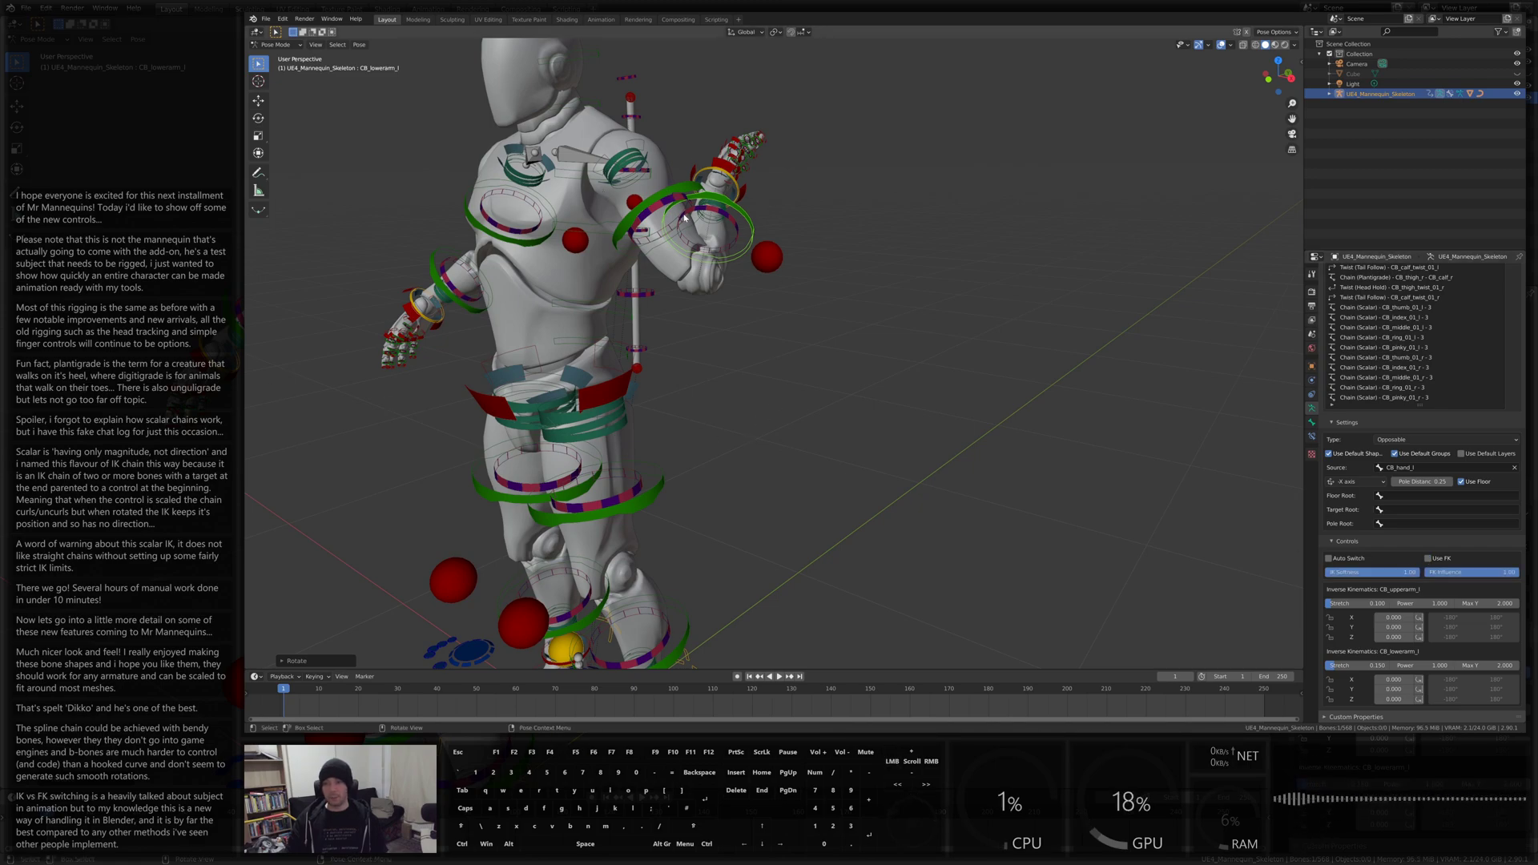
left_click(722, 165)
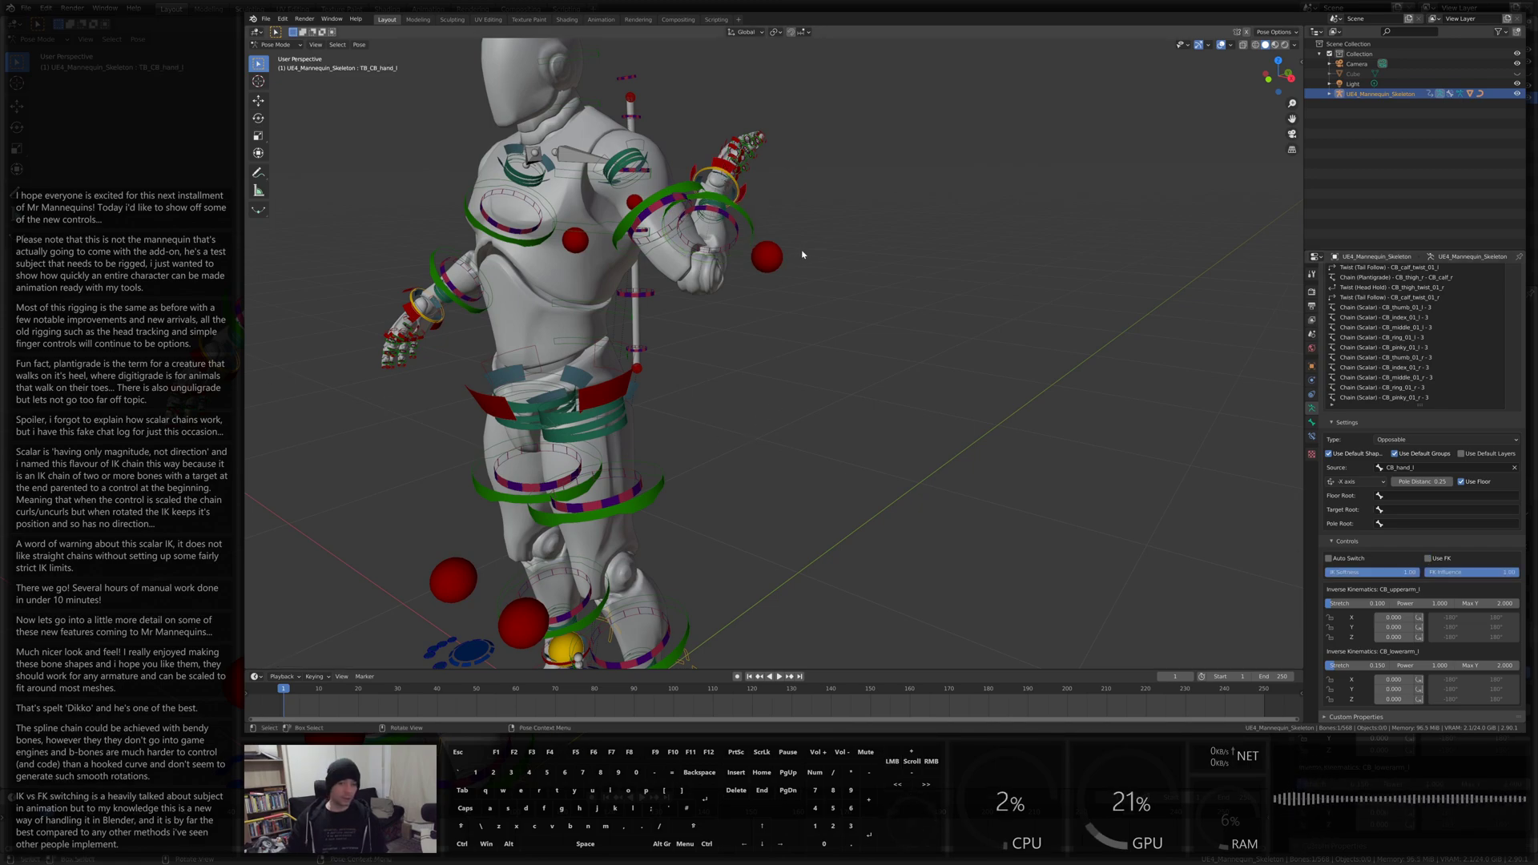
key("r")
left_click(796, 167)
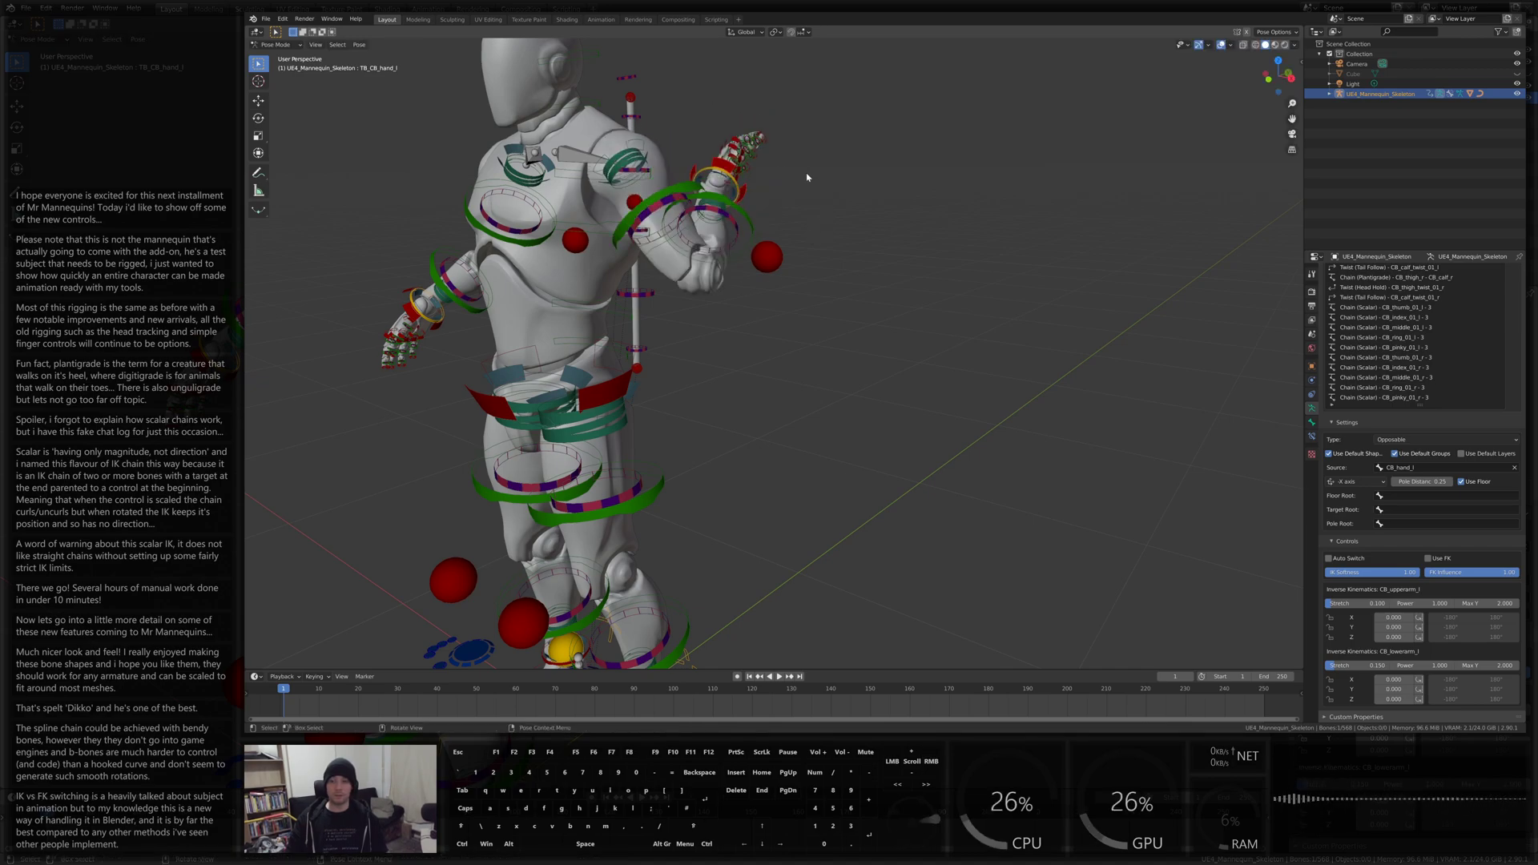
middle_click_drag(796, 167, 922, 292)
key("g")
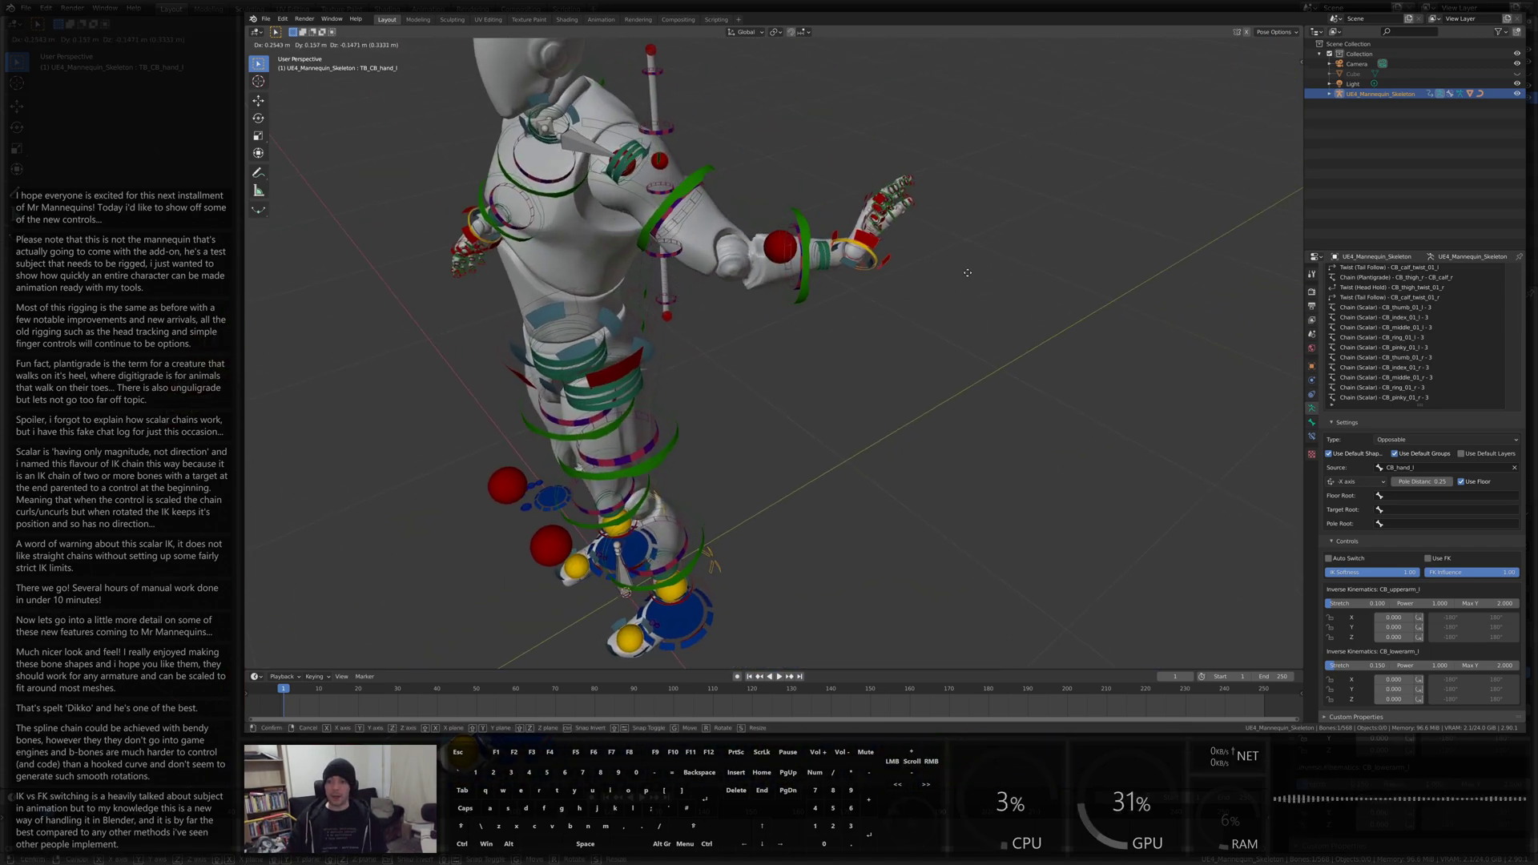
key("Escape")
middle_click_drag(958, 282, 874, 321)
middle_click_drag(1015, 339, 718, 211)
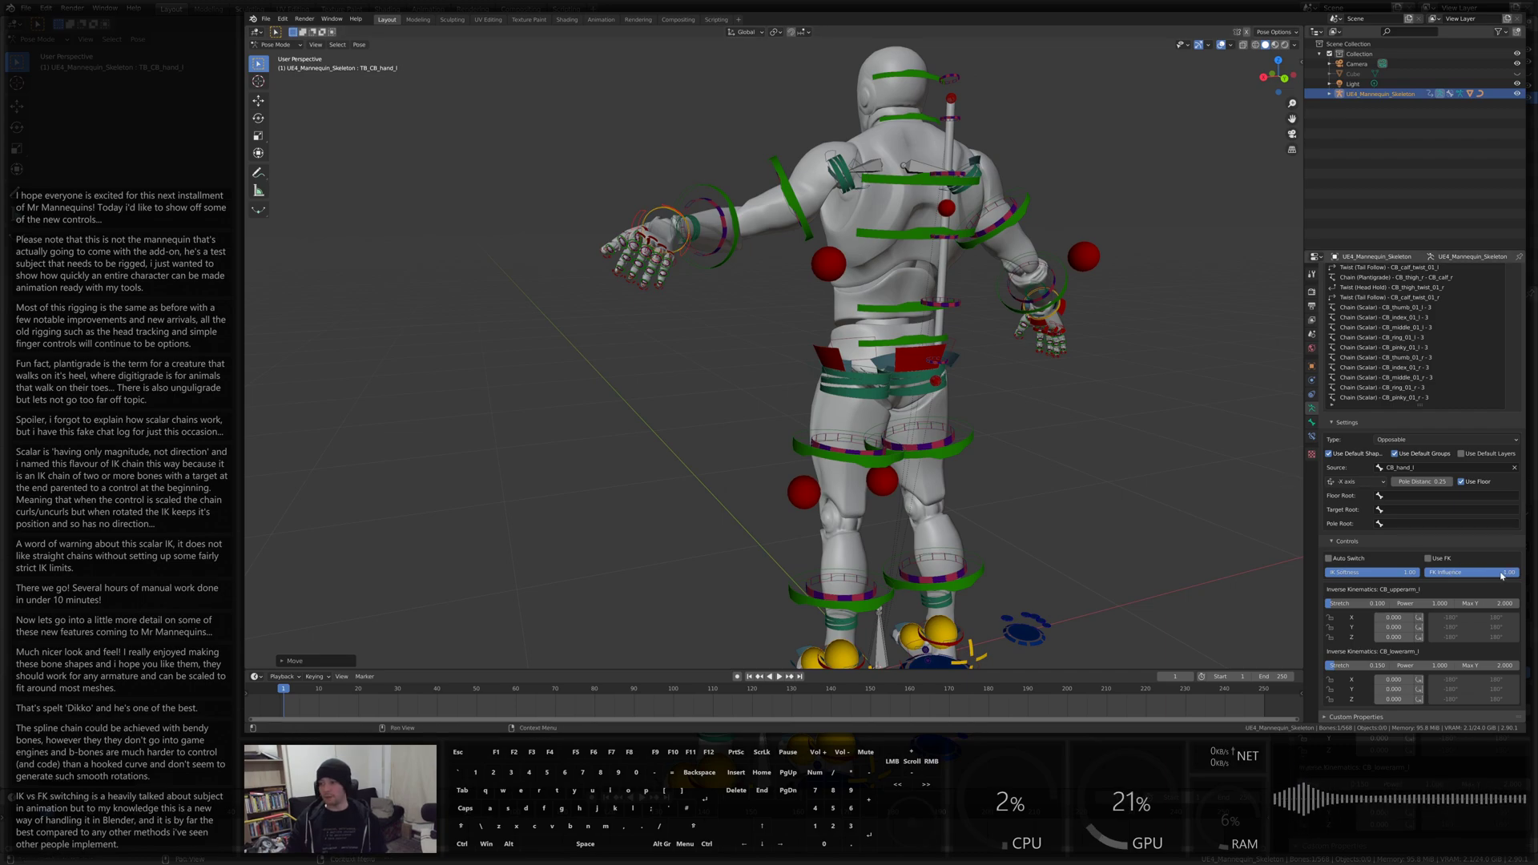
Rotate the left hand control and move it to a new position
key("r")
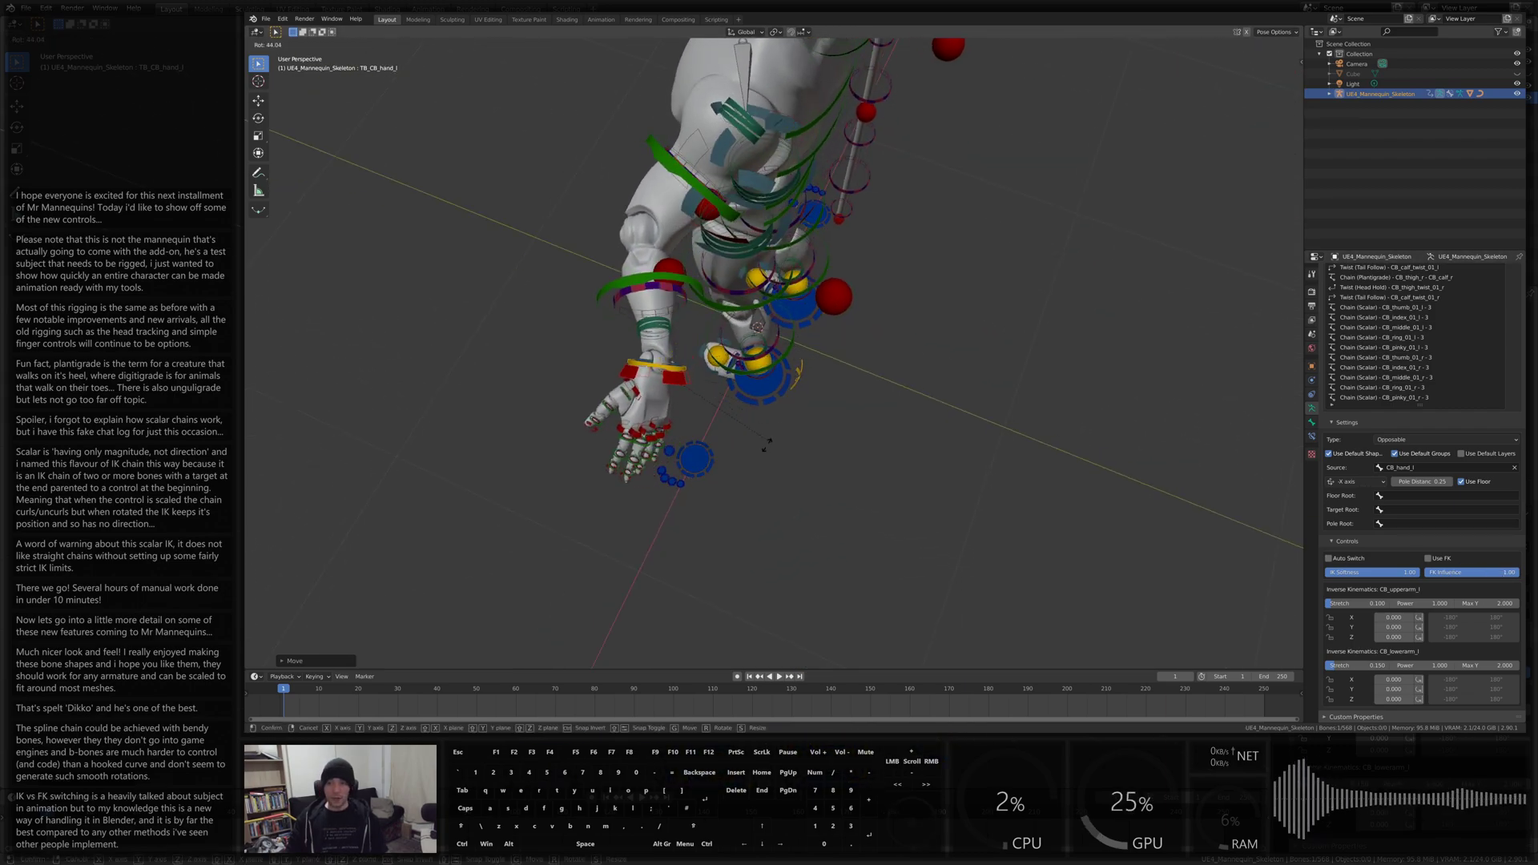
left_click(766, 445)
key("g")
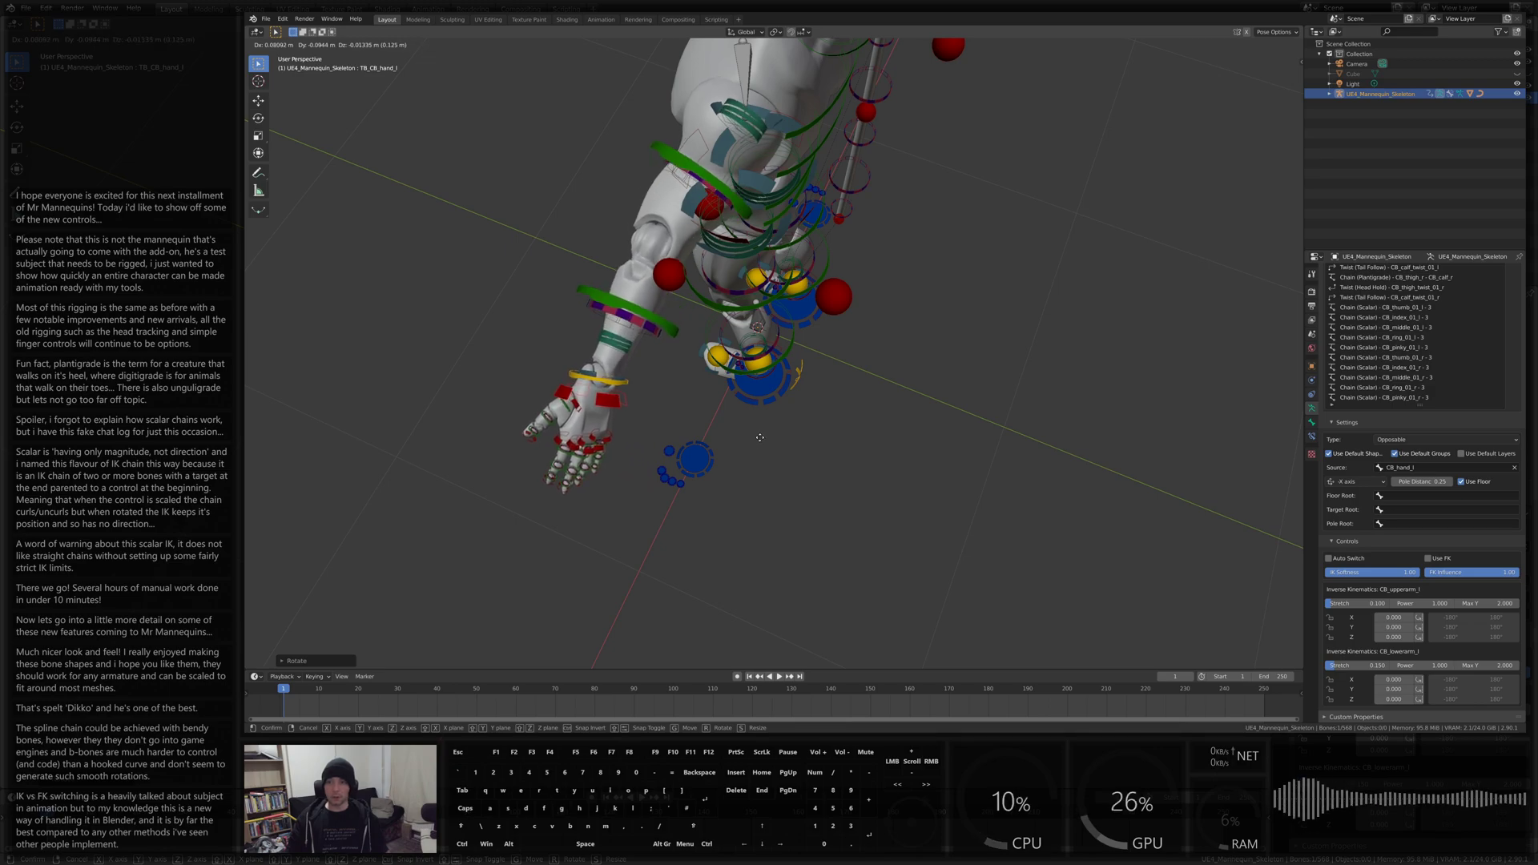
left_click(760, 438)
middle_click_drag(760, 437, 1029, 253)
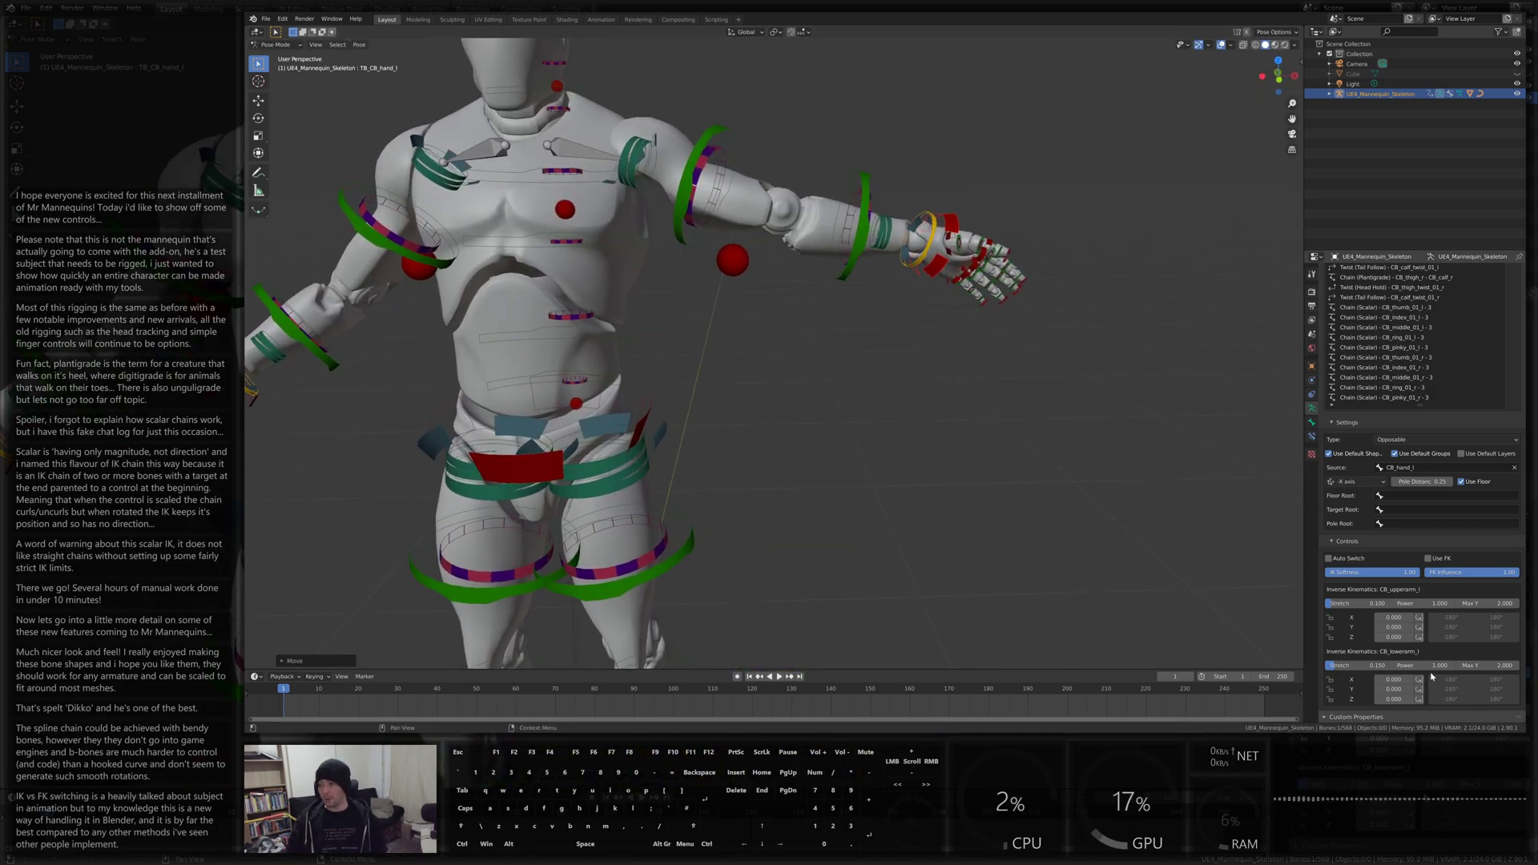
Sweep the left arm's FK Influence between IK and FK, leaving it at 0.16
left_click_drag(1507, 575, 1431, 575)
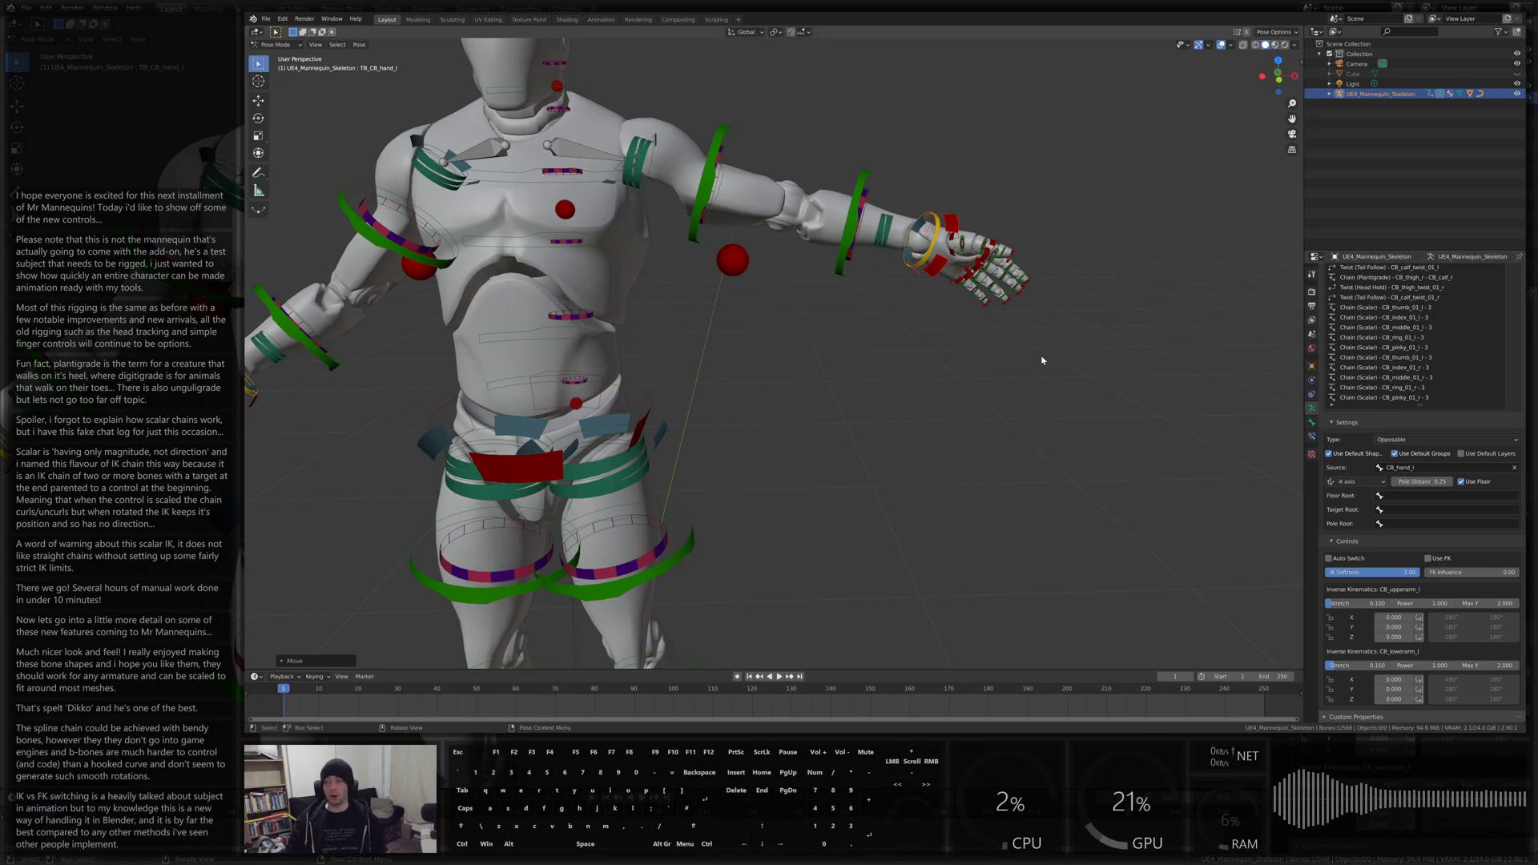
mouse_move(1433, 574)
left_mouse_down()
mouse_move(1468, 574)
mouse_move(1433, 572)
left_mouse_up()
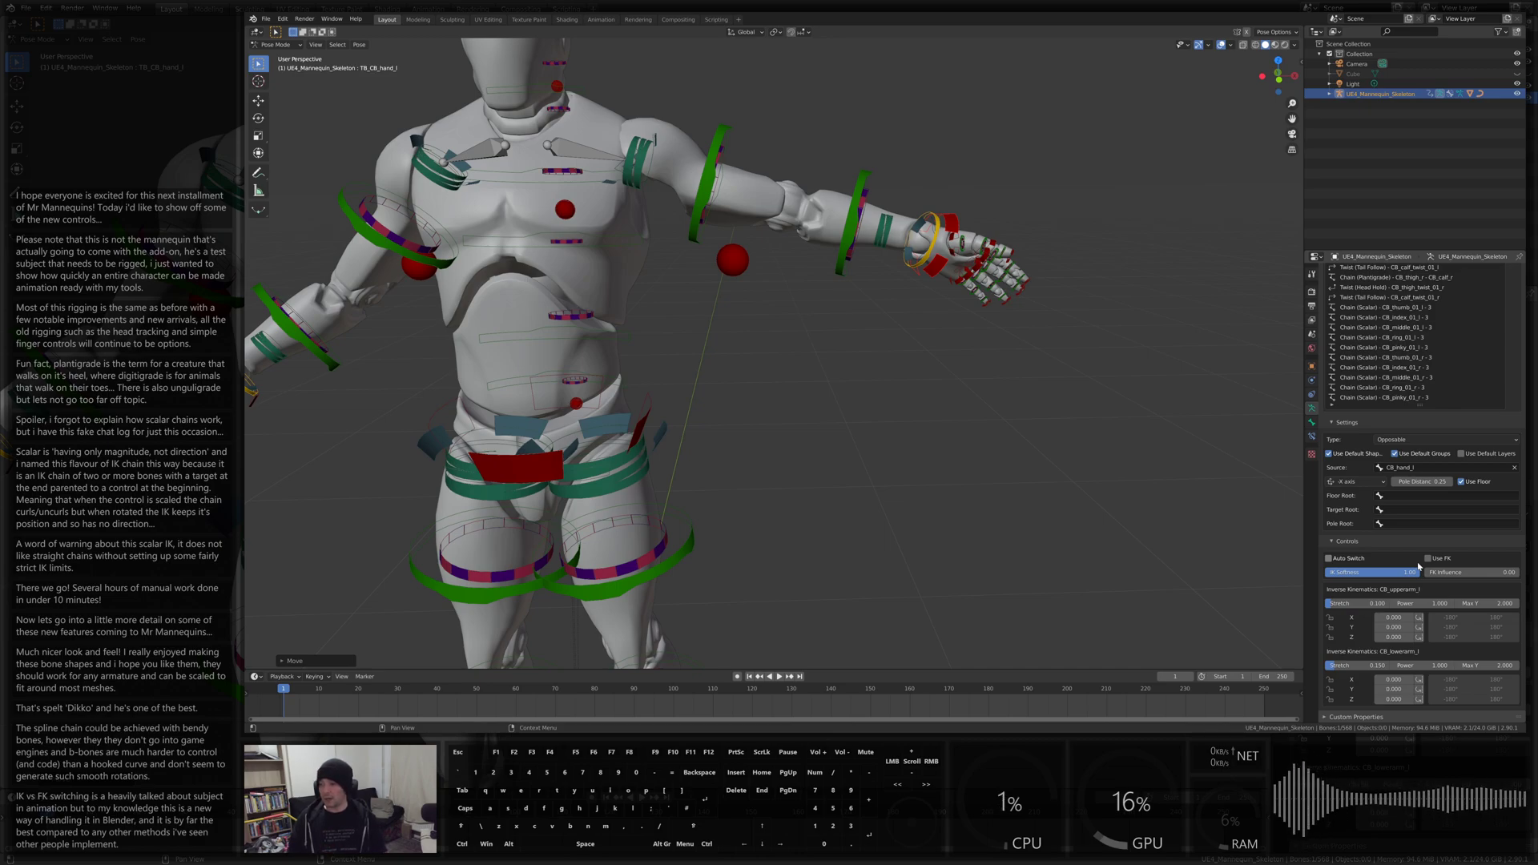
left_click_drag(1438, 574, 1509, 573)
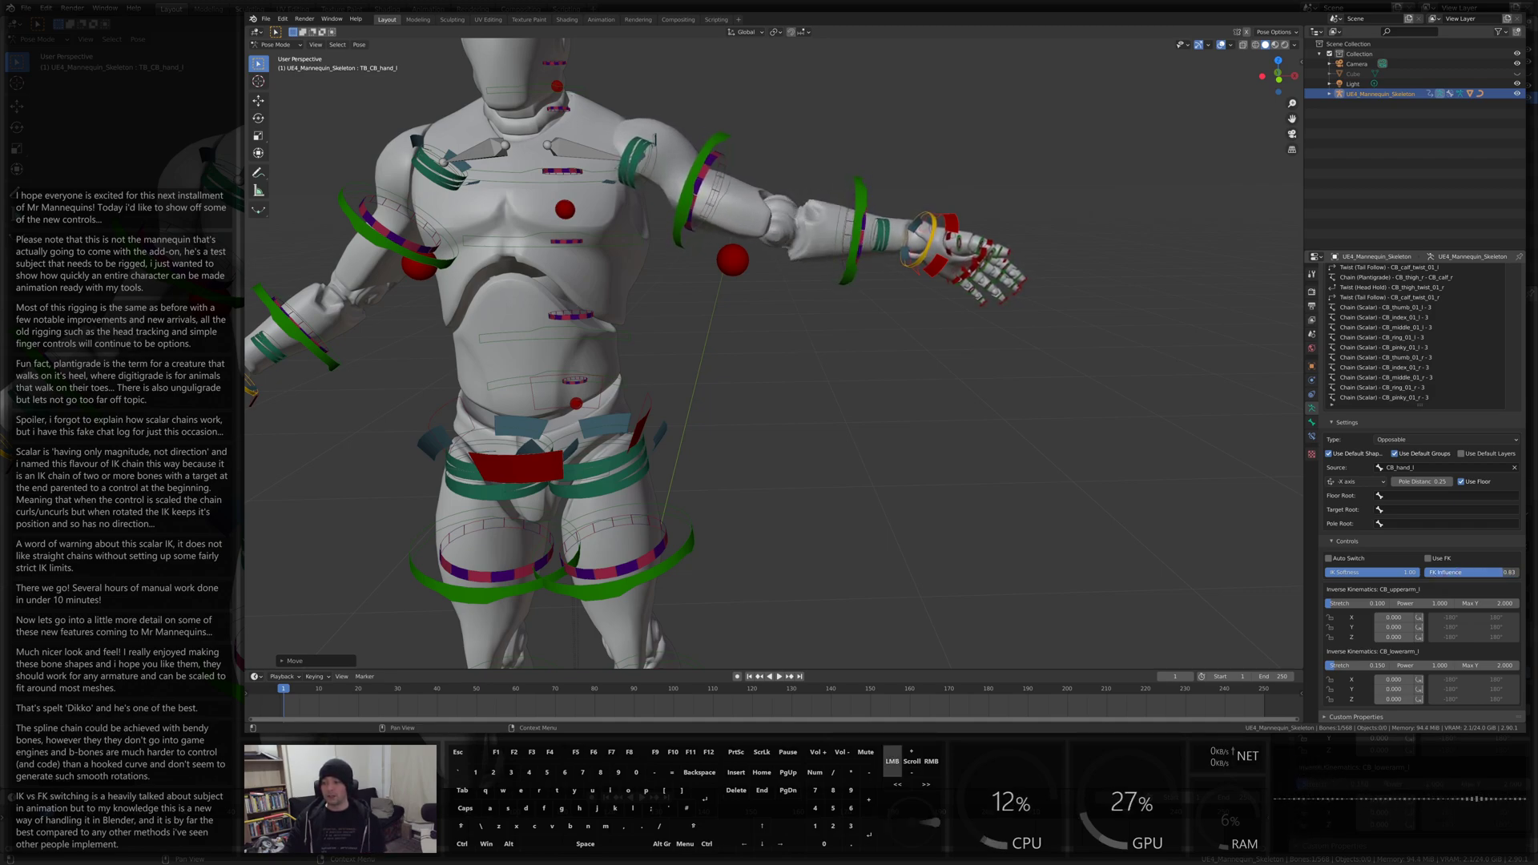
left_click_drag(1503, 573, 1479, 573)
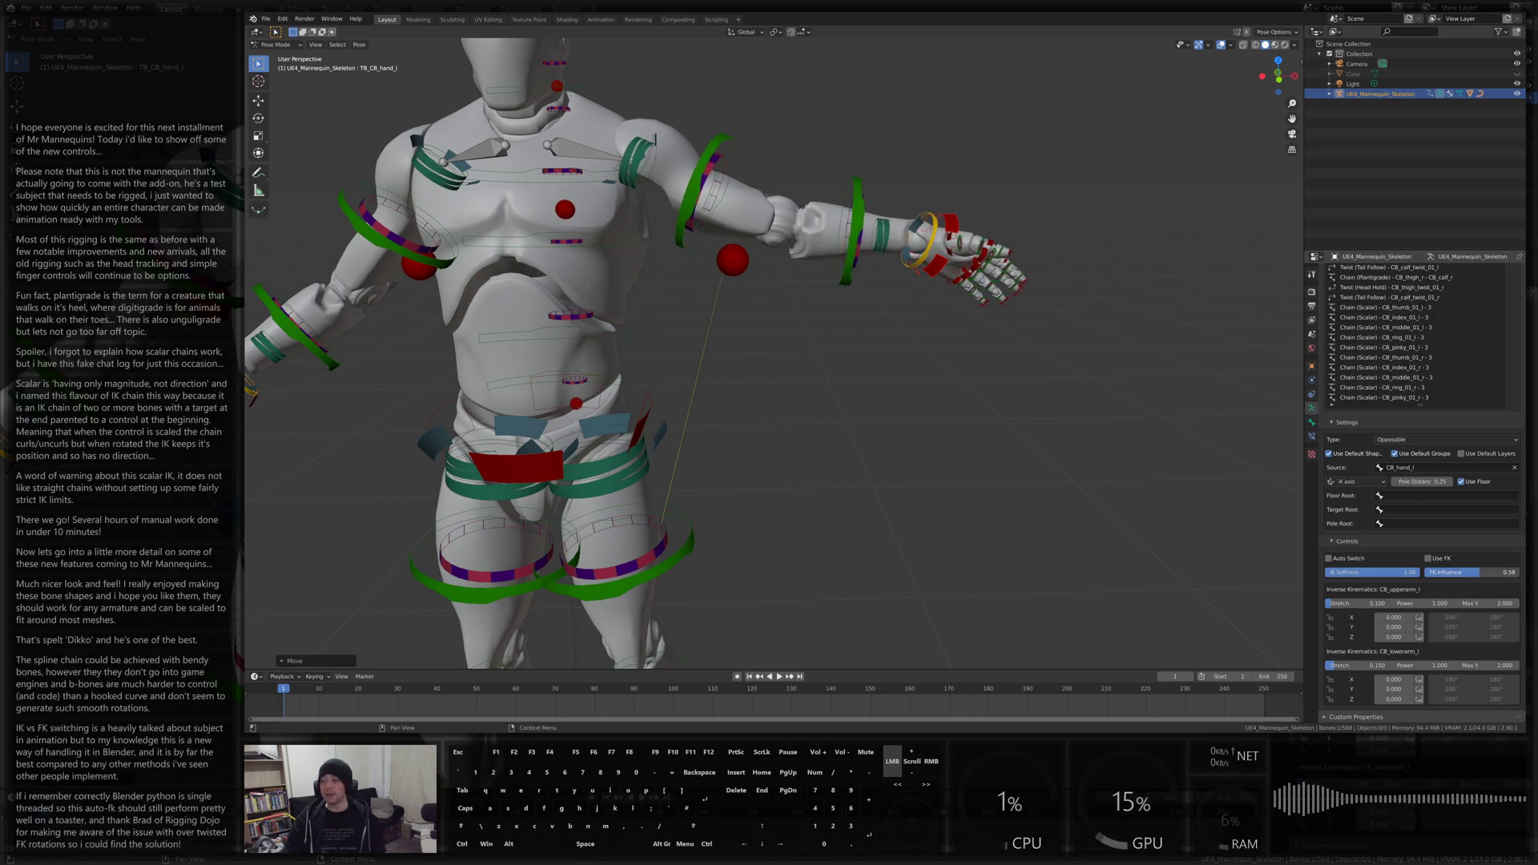
left_click_drag(1511, 573, 1471, 573)
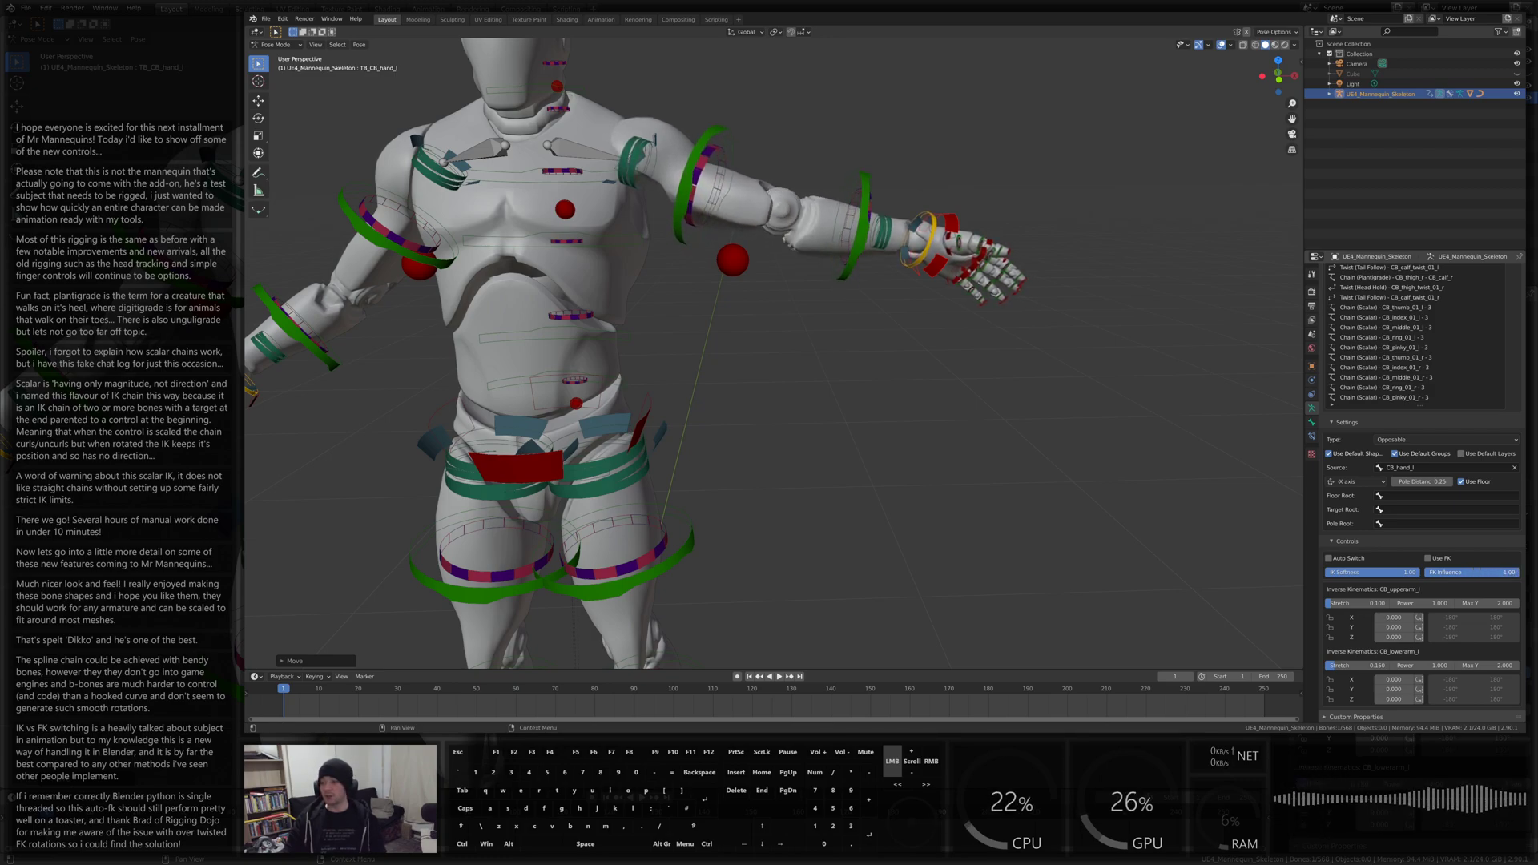
mouse_move(1519, 573)
left_mouse_down()
mouse_move(1426, 576)
mouse_move(1519, 573)
left_mouse_up()
scroll(945, 387, "down", 3)
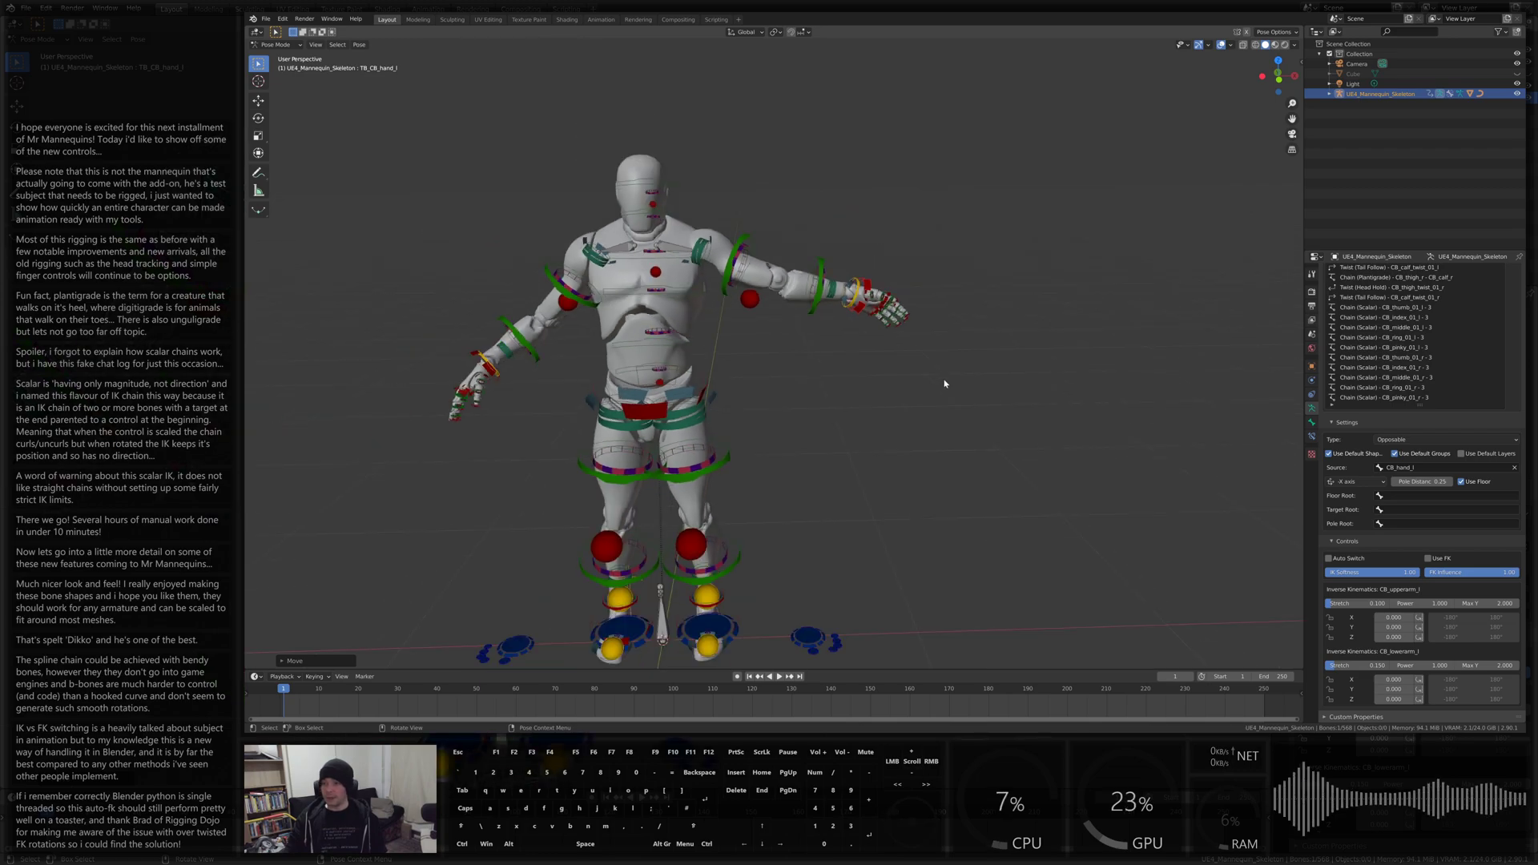
key("alt+a")
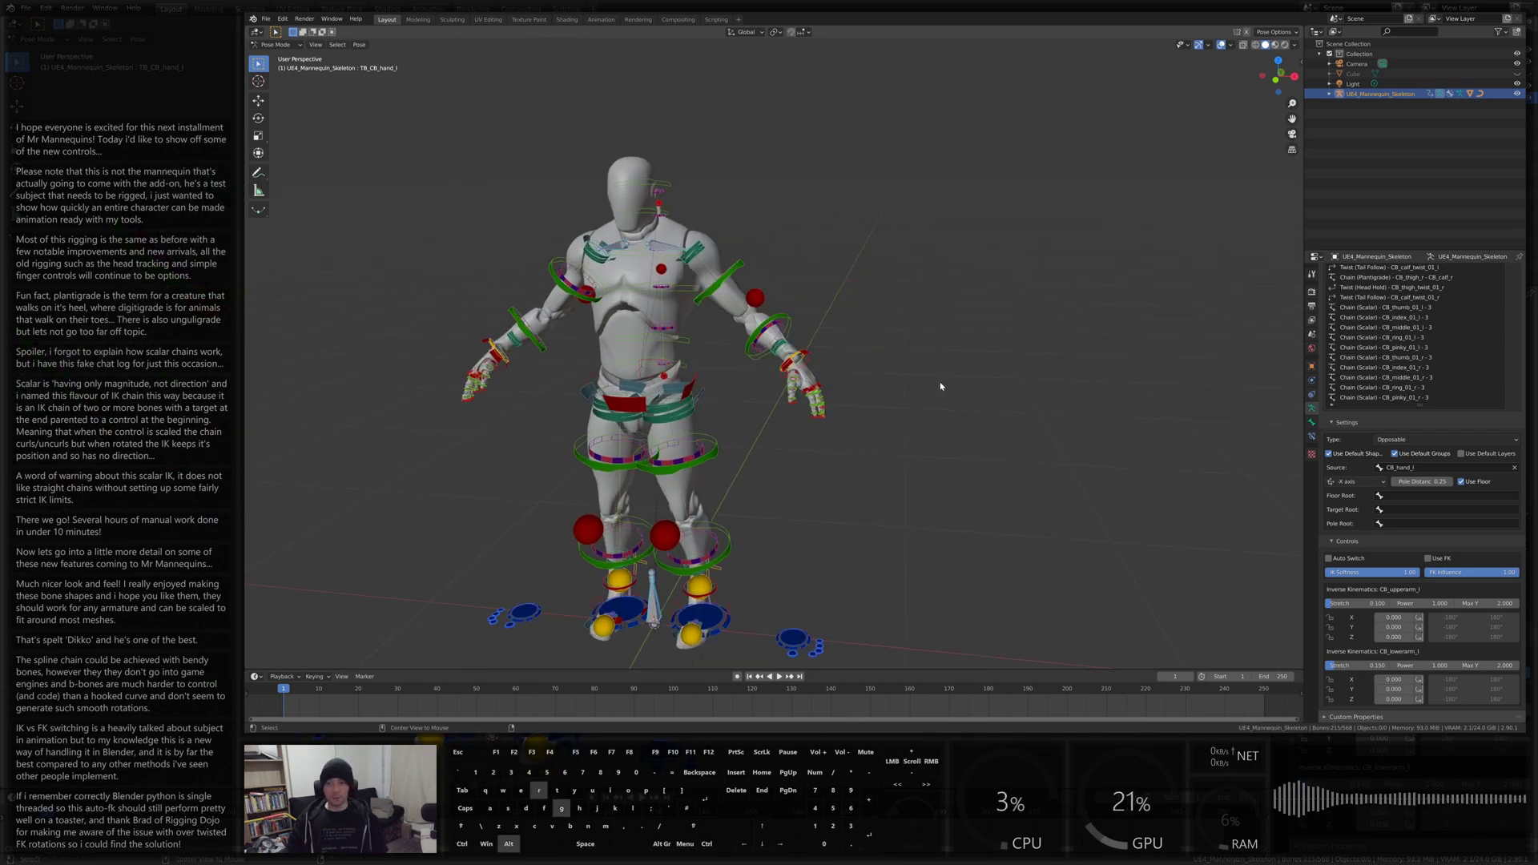
mouse_move(943, 391)
middle_mouse_down()
mouse_move(964, 406)
mouse_move(952, 395)
middle_mouse_up()
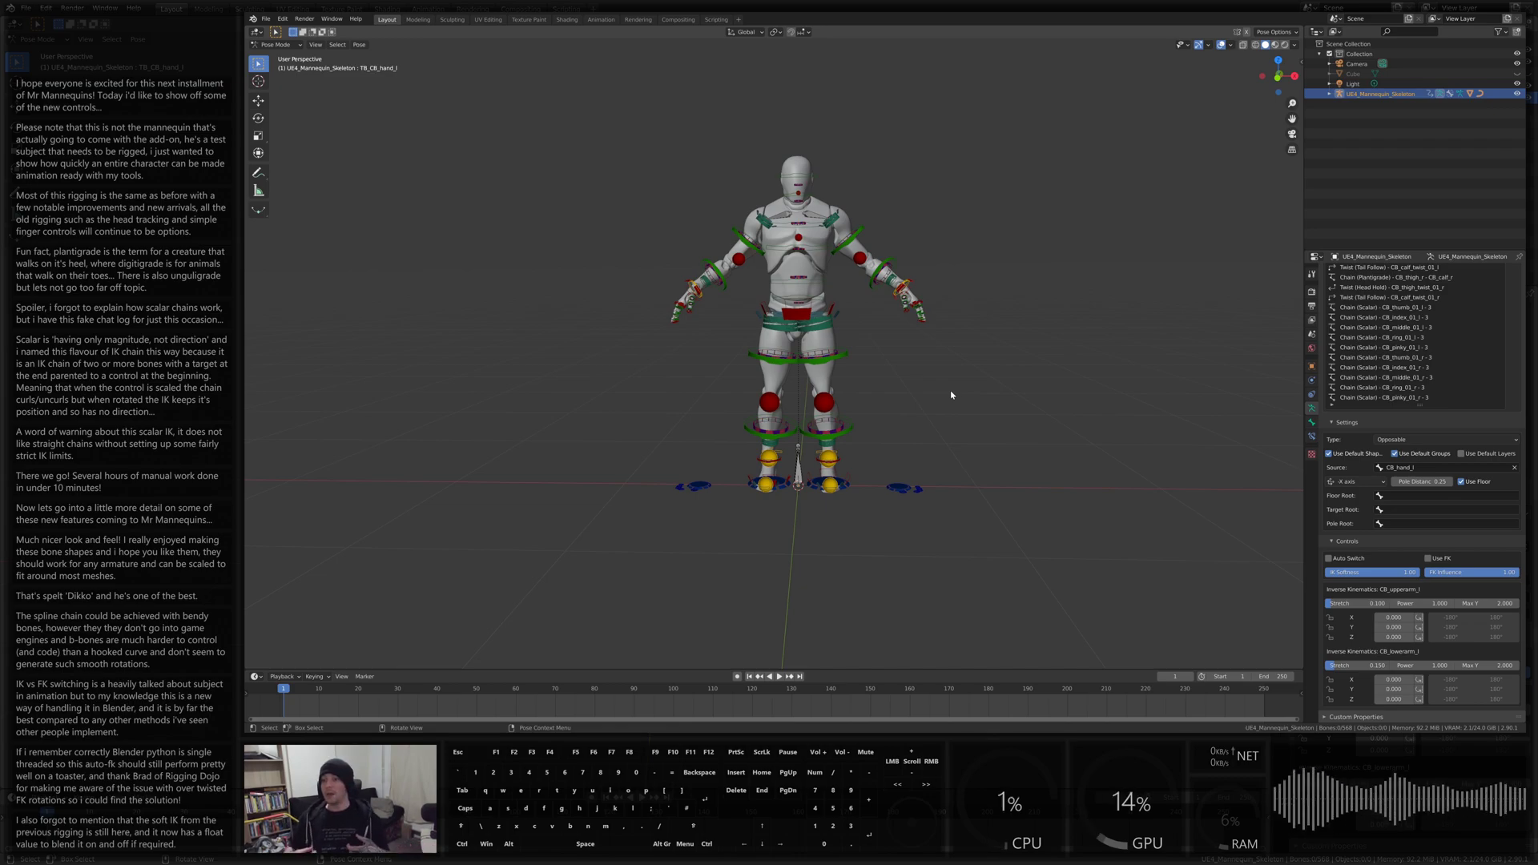